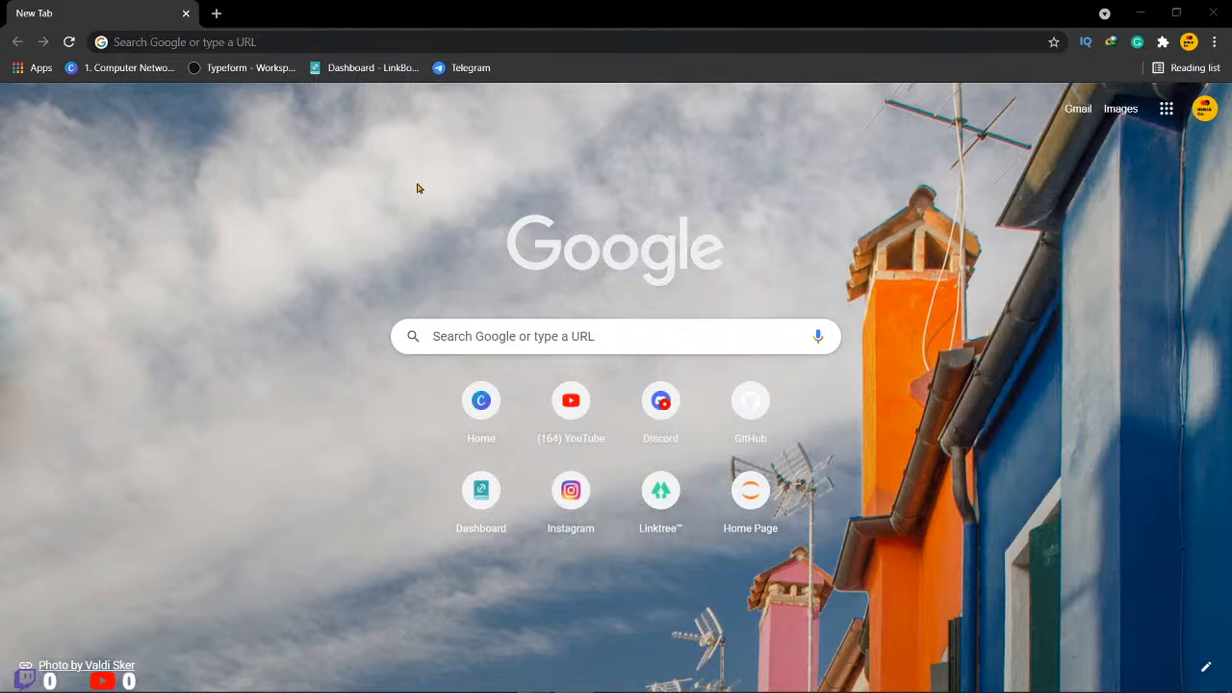
Step: Search the web for oracle virtualbox and open the VirtualBox 6.1 download page on virtualbox.org
click(139, 41)
text(ora)
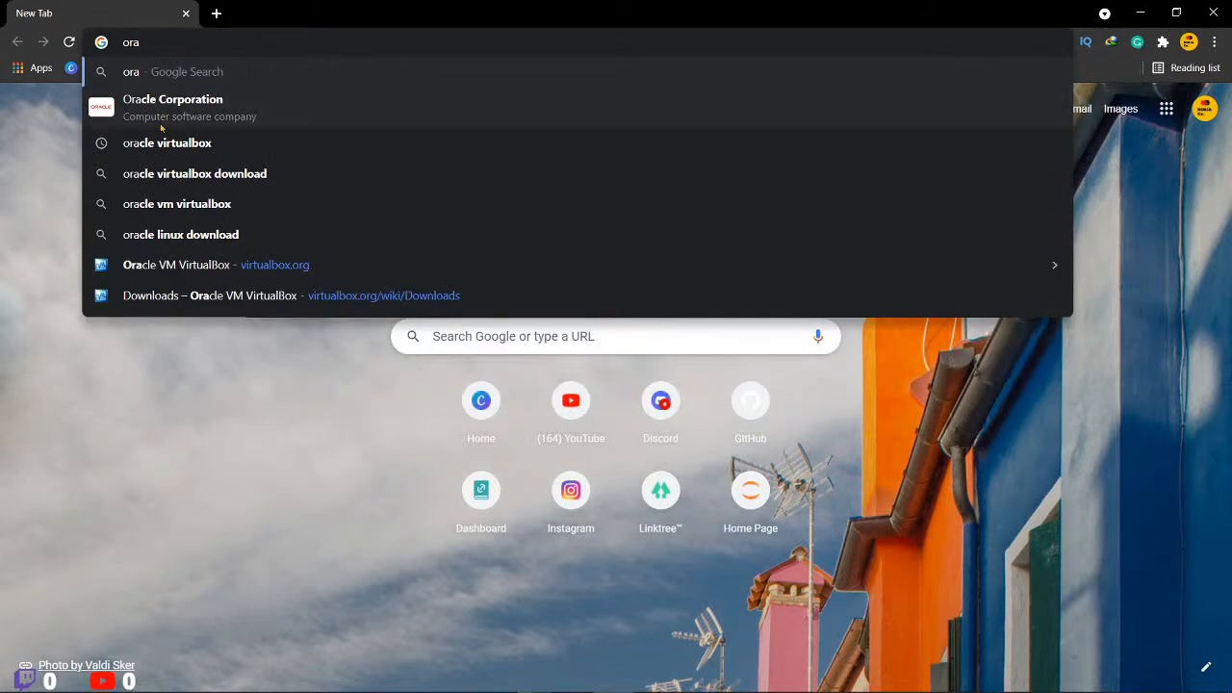
text(cle)
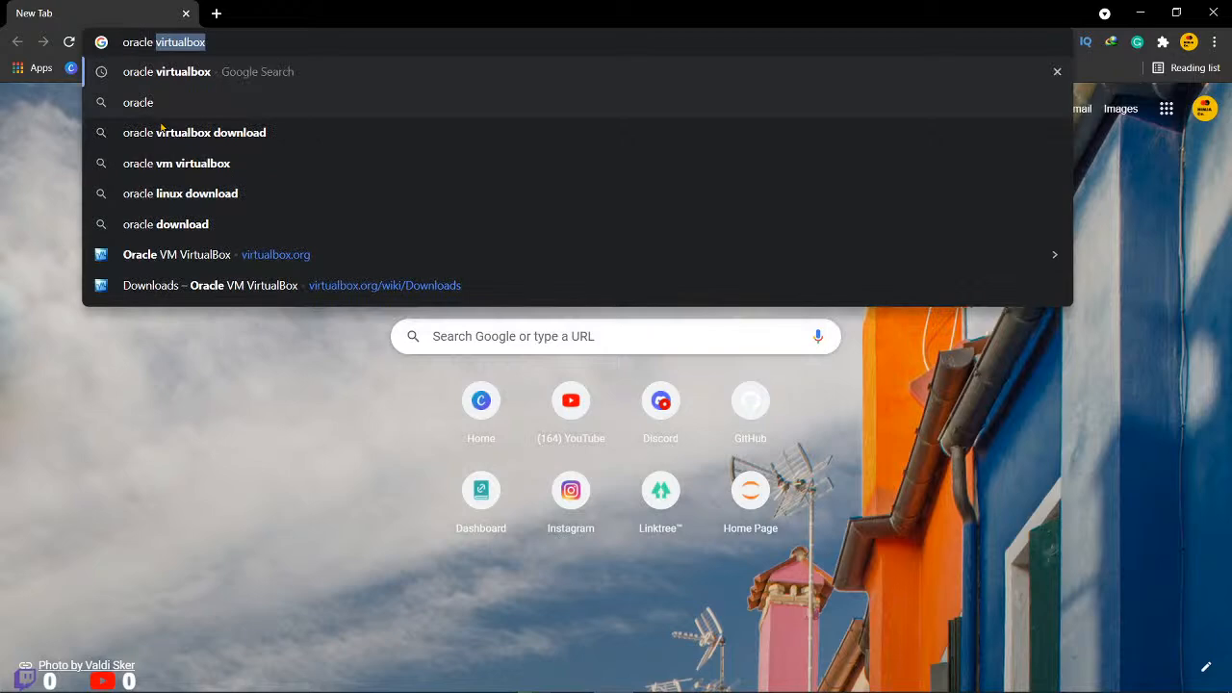
key(Return)
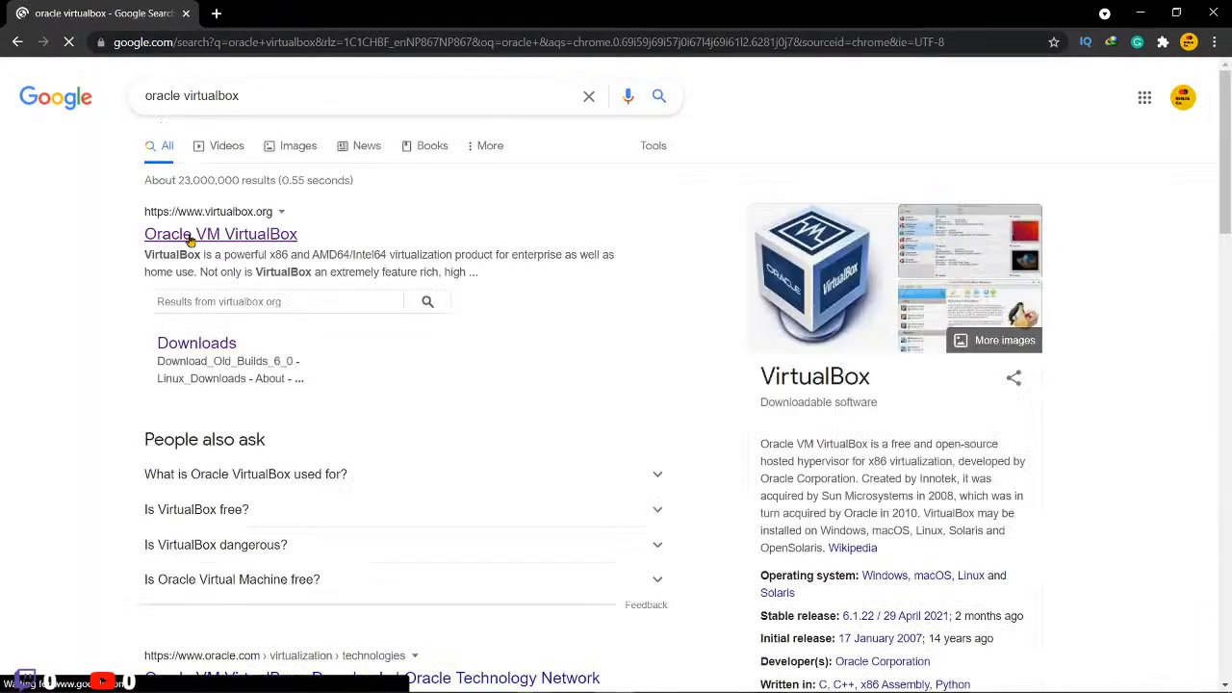
click(191, 238)
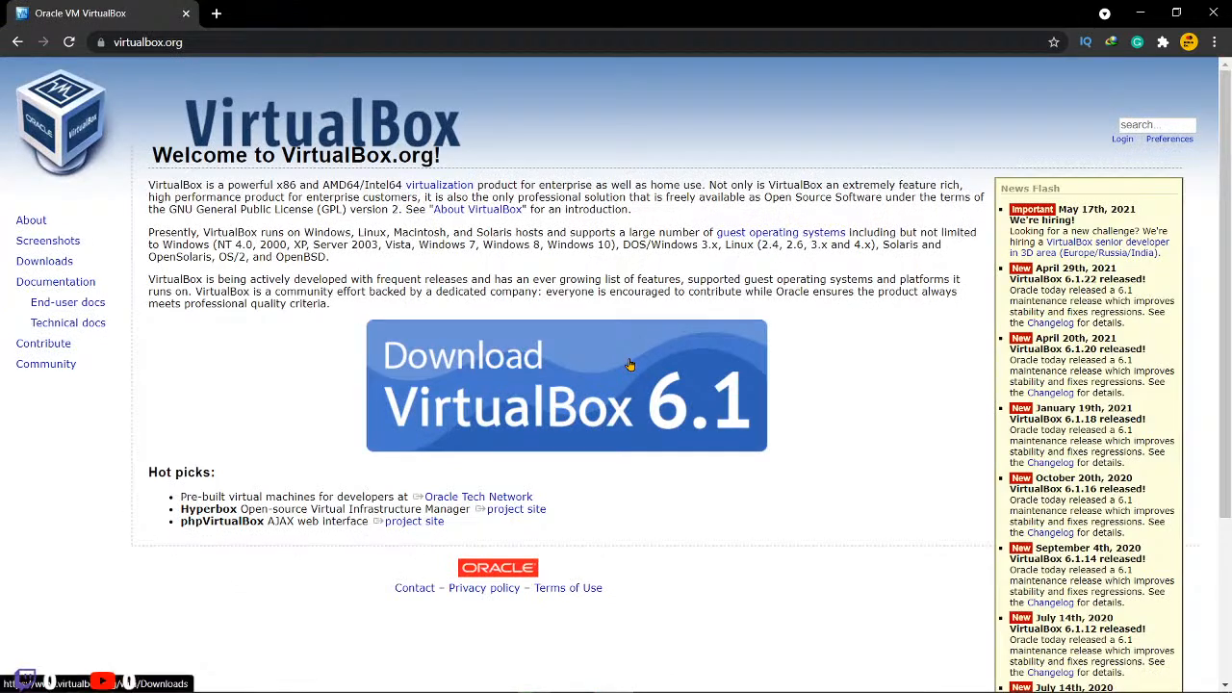
click(629, 364)
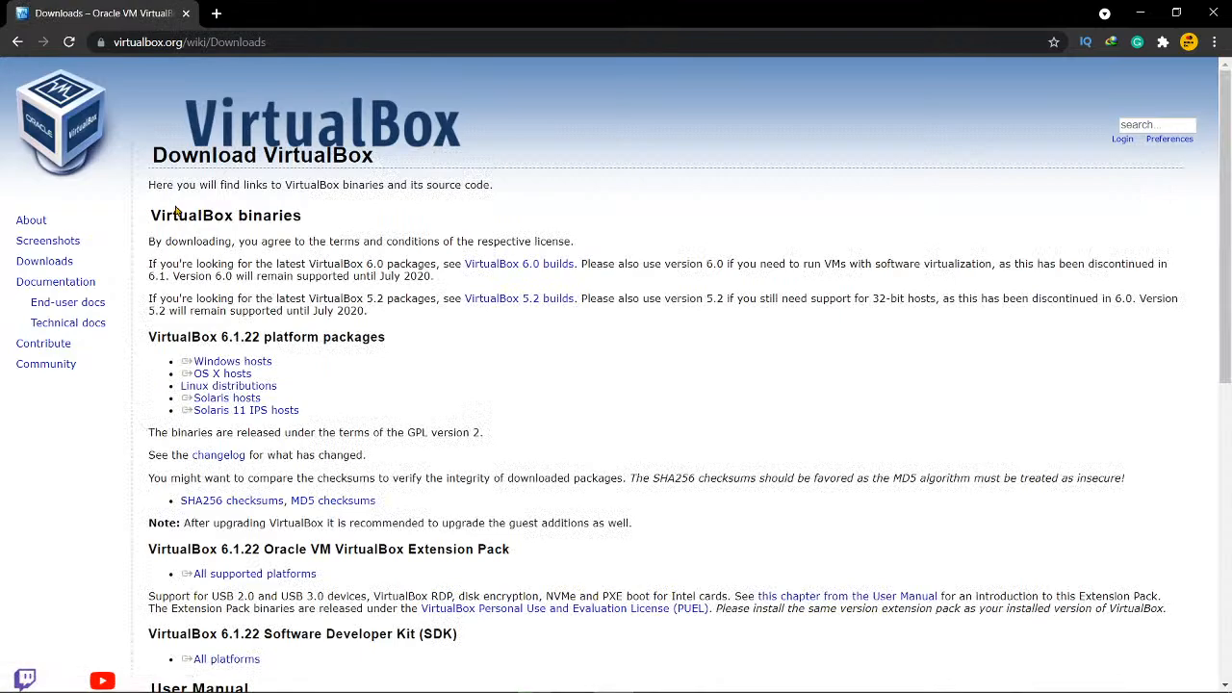
Step: Try to download the VirtualBox 6.1.22 platform package for Windows hosts
scroll(176, 211, down, 2)
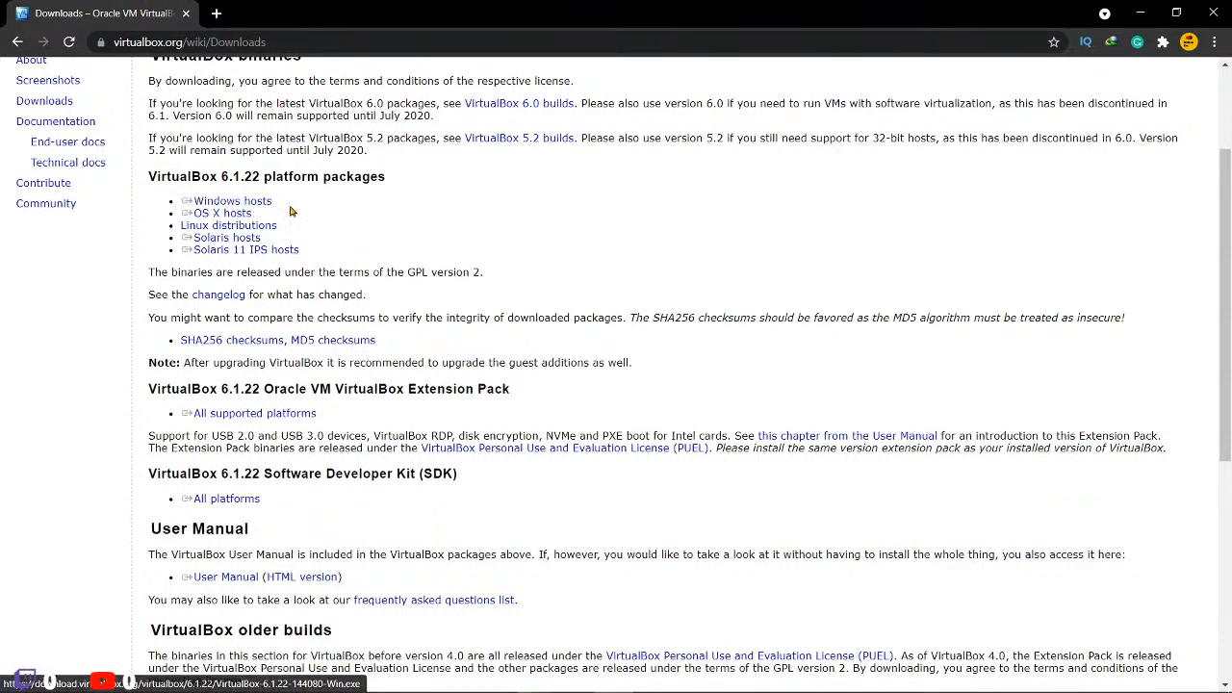
click(255, 204)
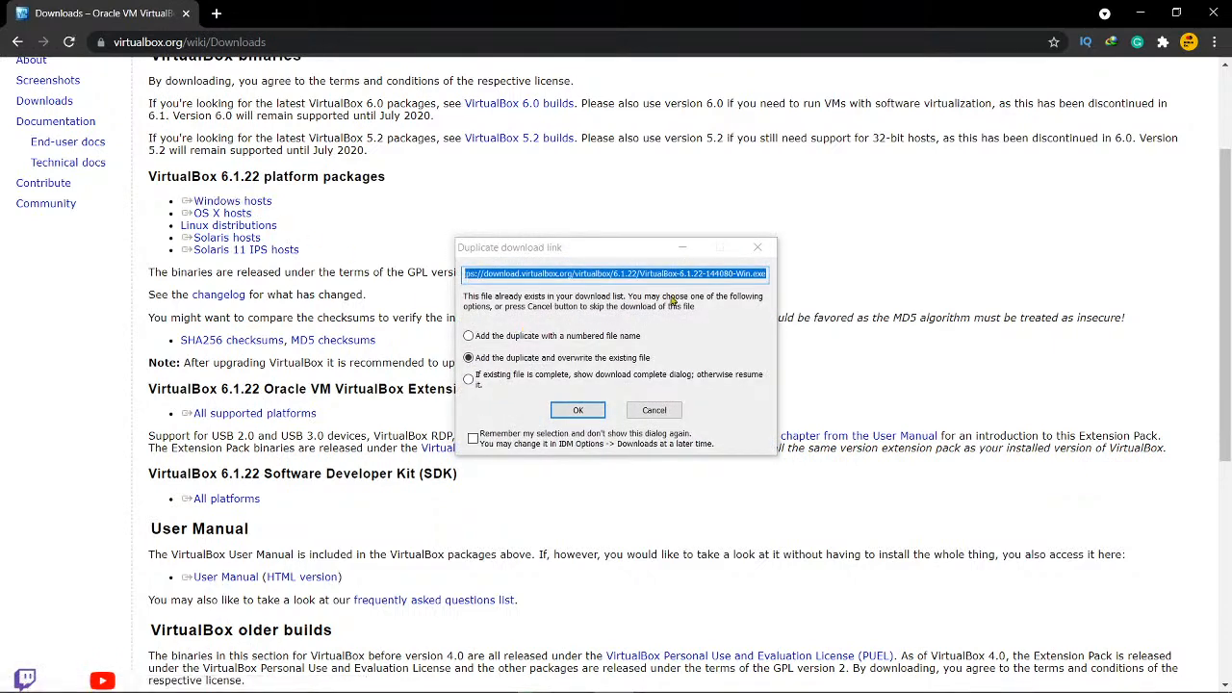
click(755, 250)
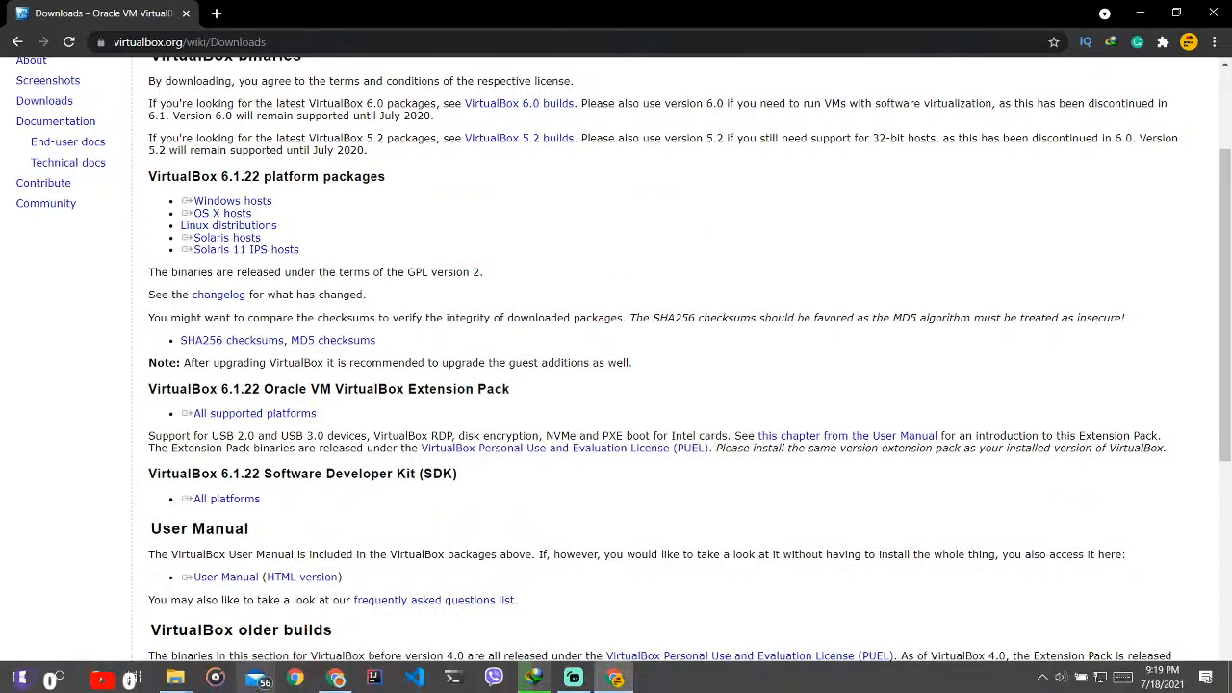
Step: Switch to File Explorer and run VirtualBox-6.1.22-144080-Win.exe from the Programs folder inside Downloads
mouse_move(183, 681)
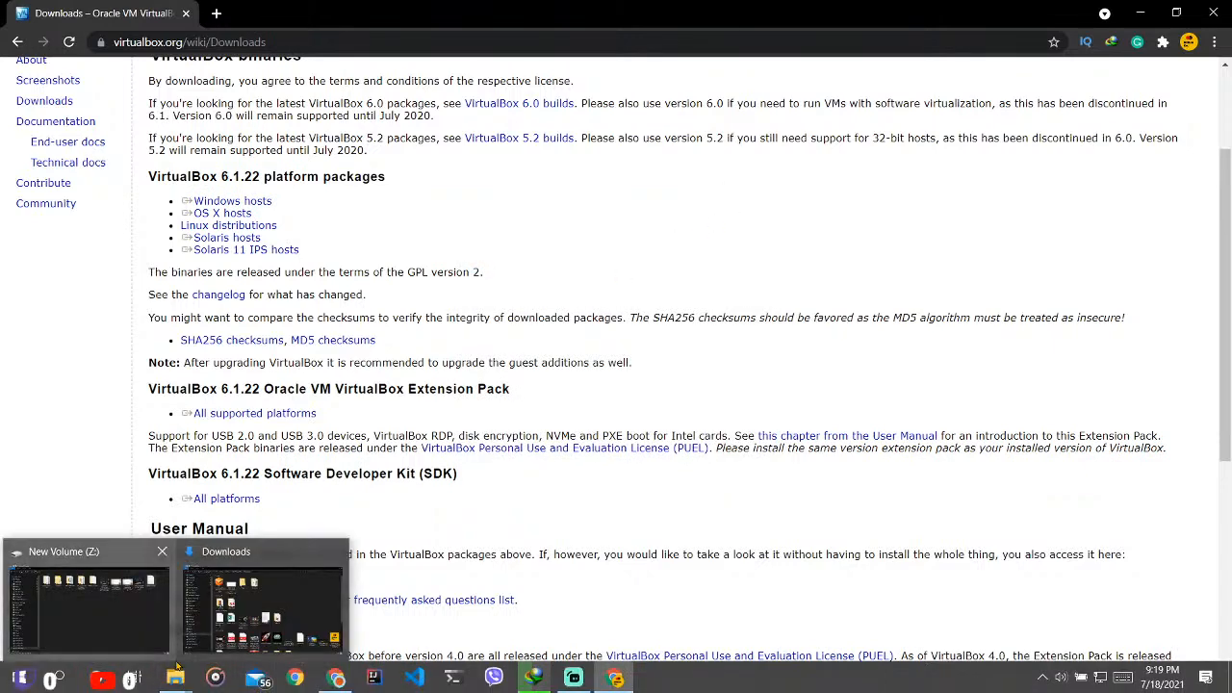
click(227, 625)
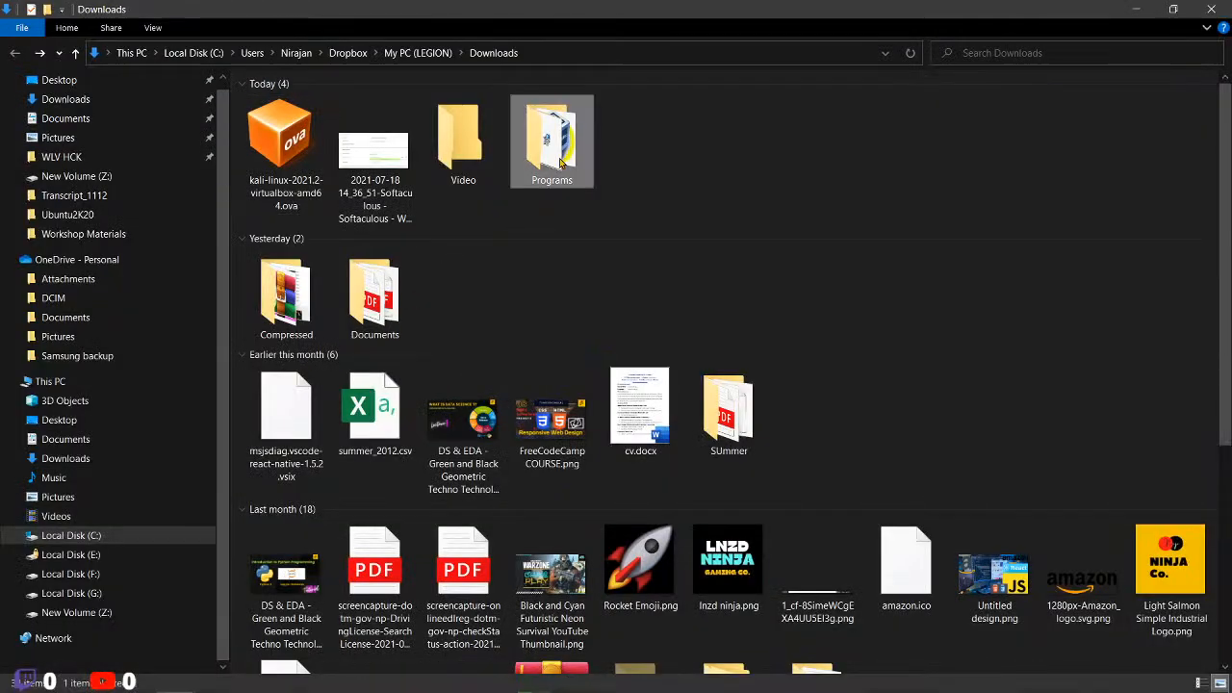
double_click(551, 144)
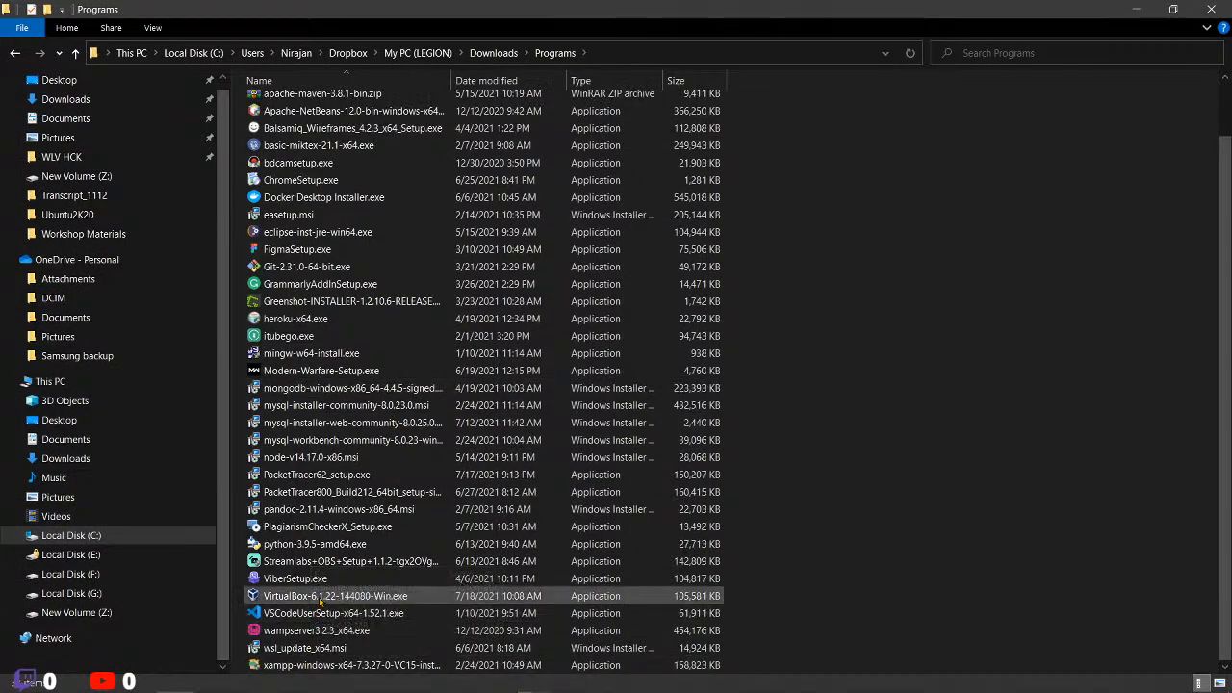
click(385, 598)
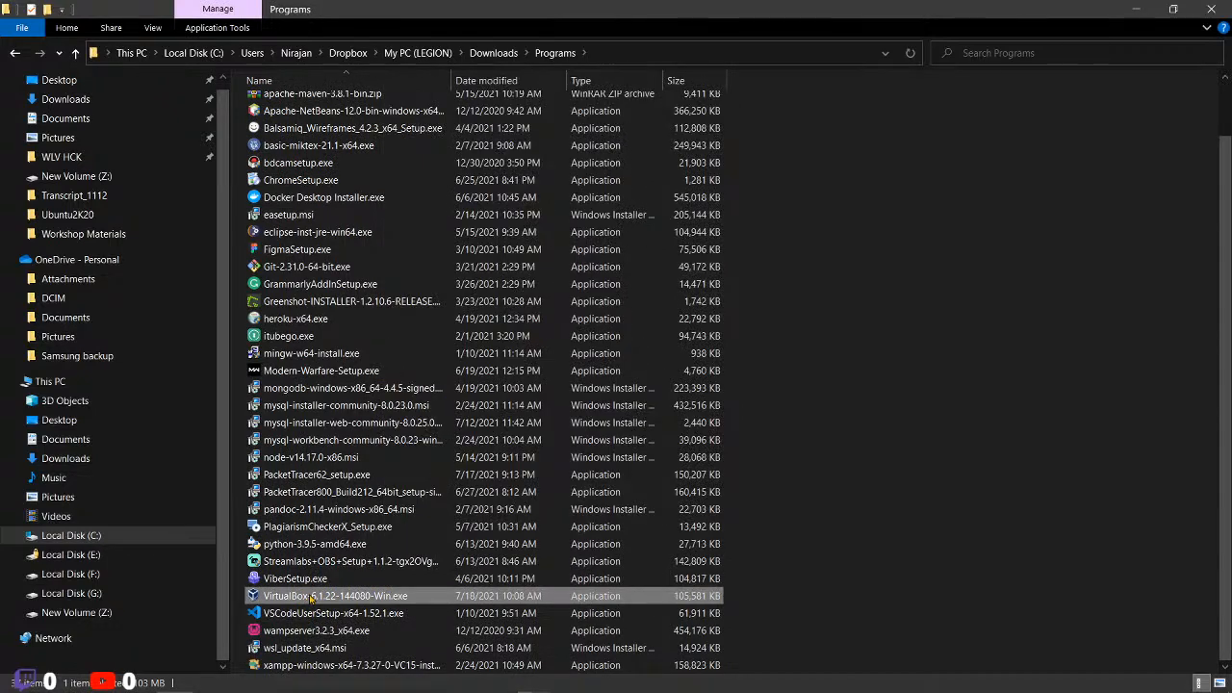
double_click(312, 598)
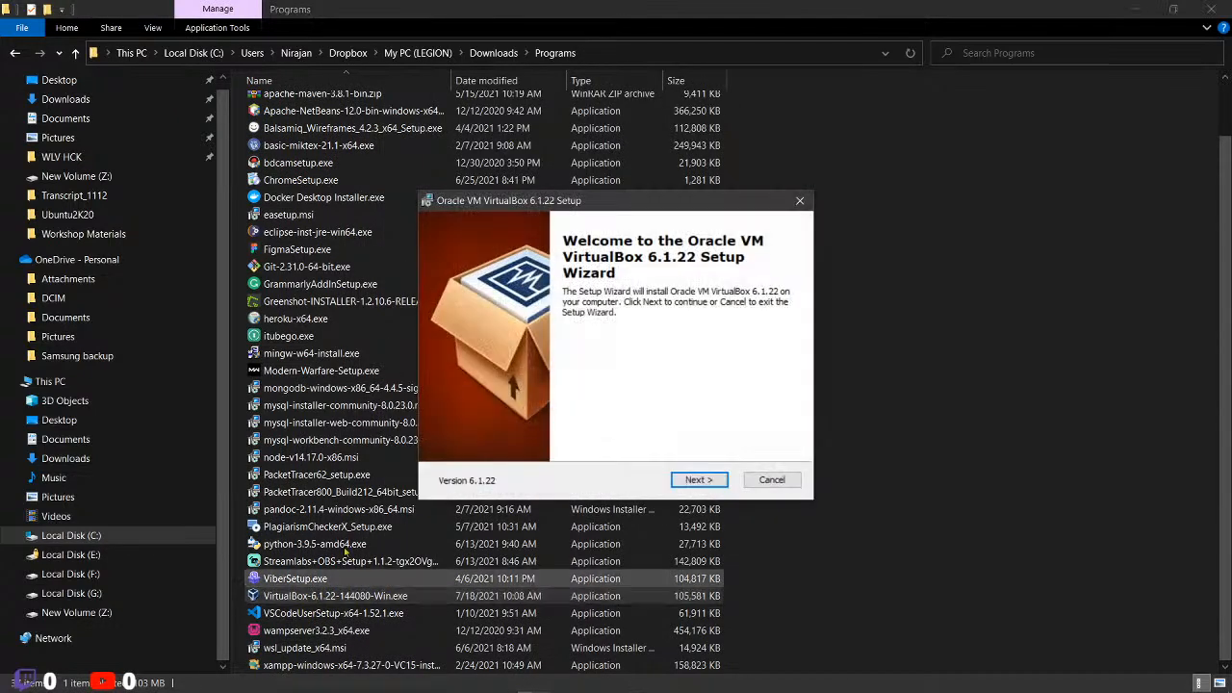
Step: Install VirtualBox 6.1.22 with the default features, location and shortcut options, accept the network interface reset, and start it on finishing
click(697, 481)
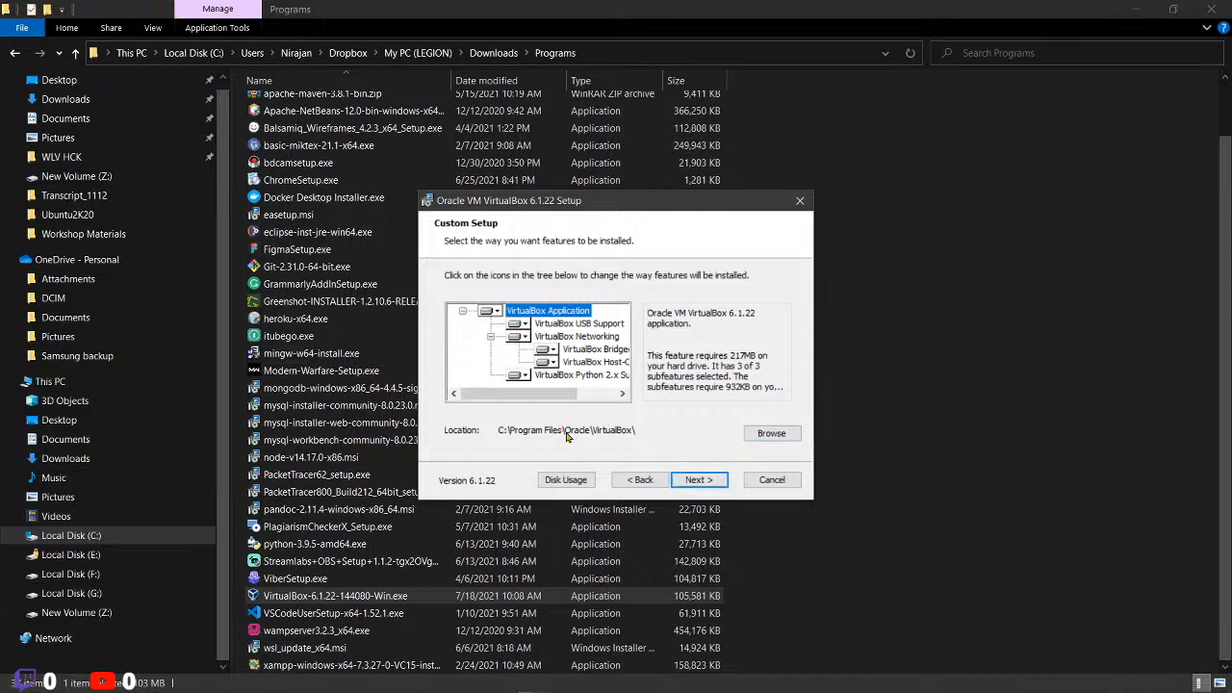
click(692, 481)
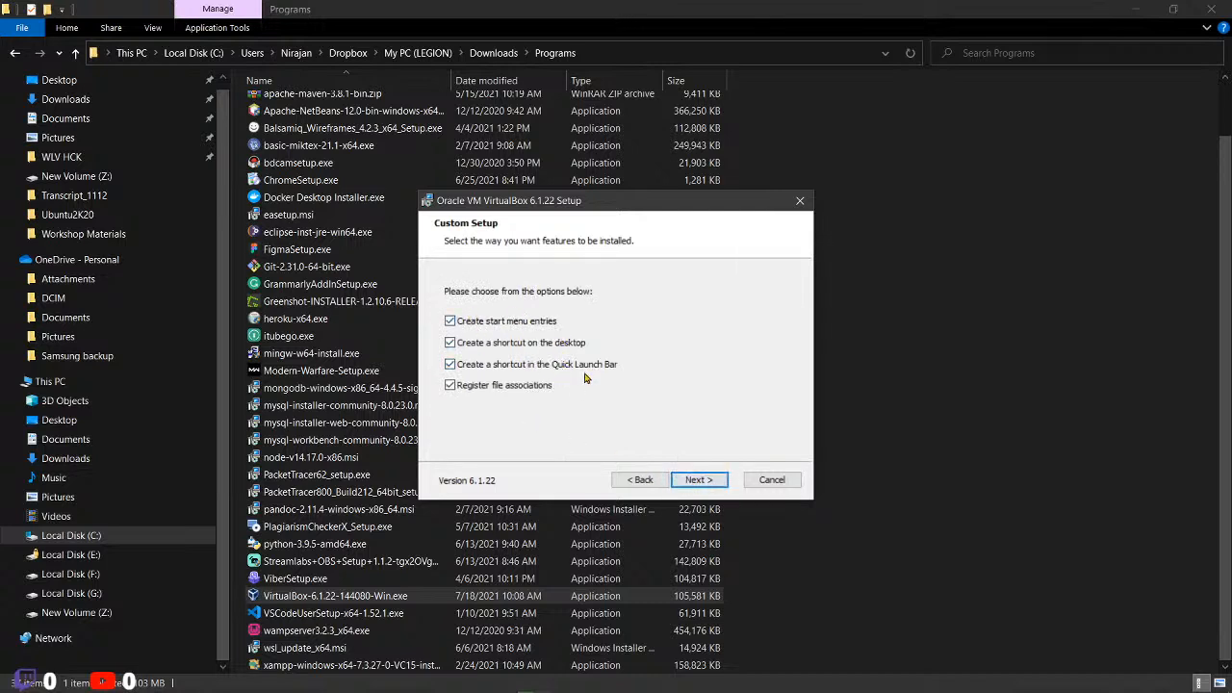
click(696, 481)
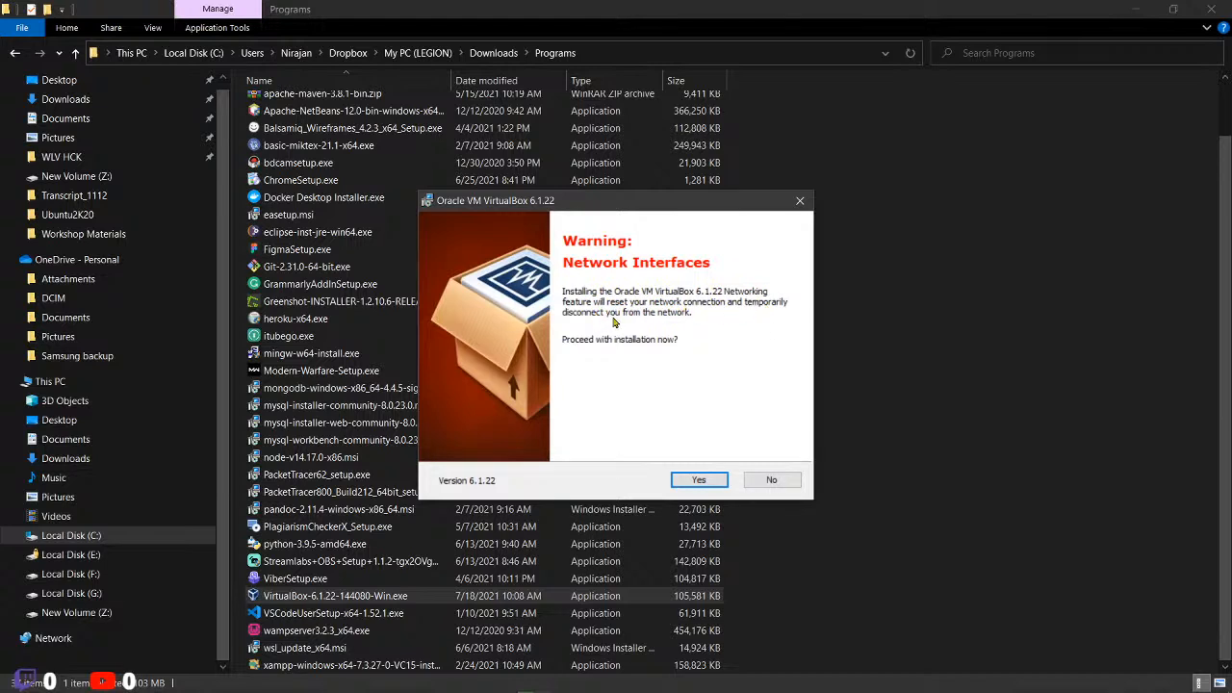
click(698, 480)
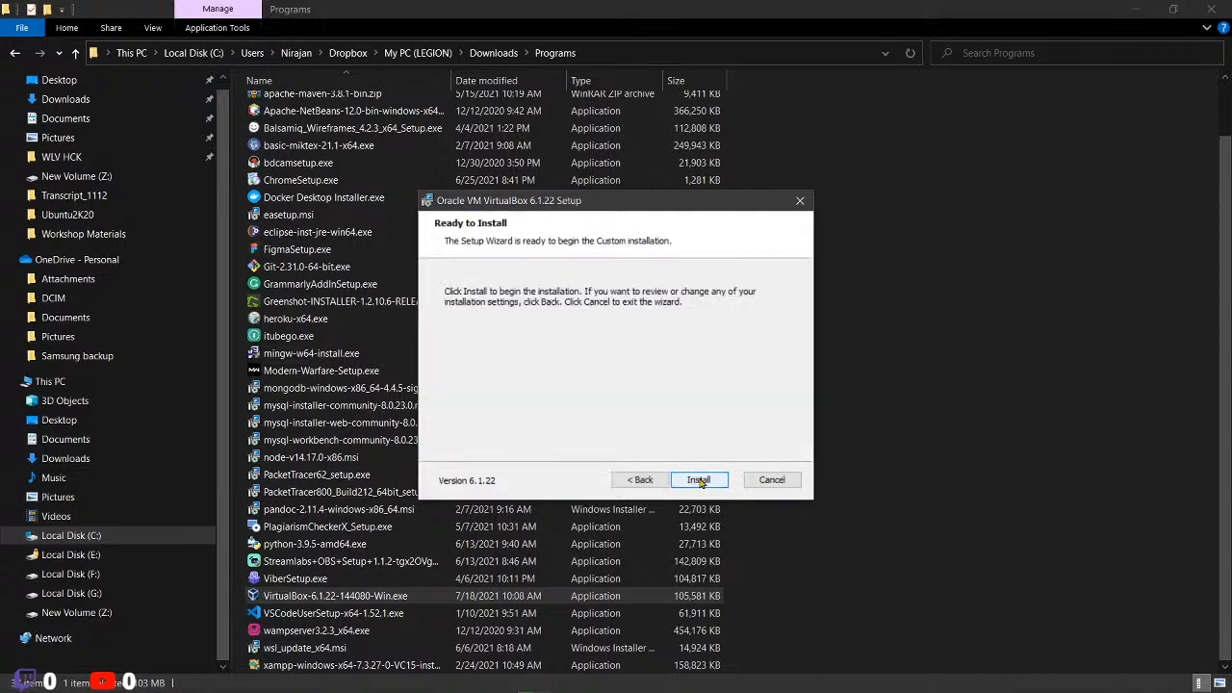
click(698, 480)
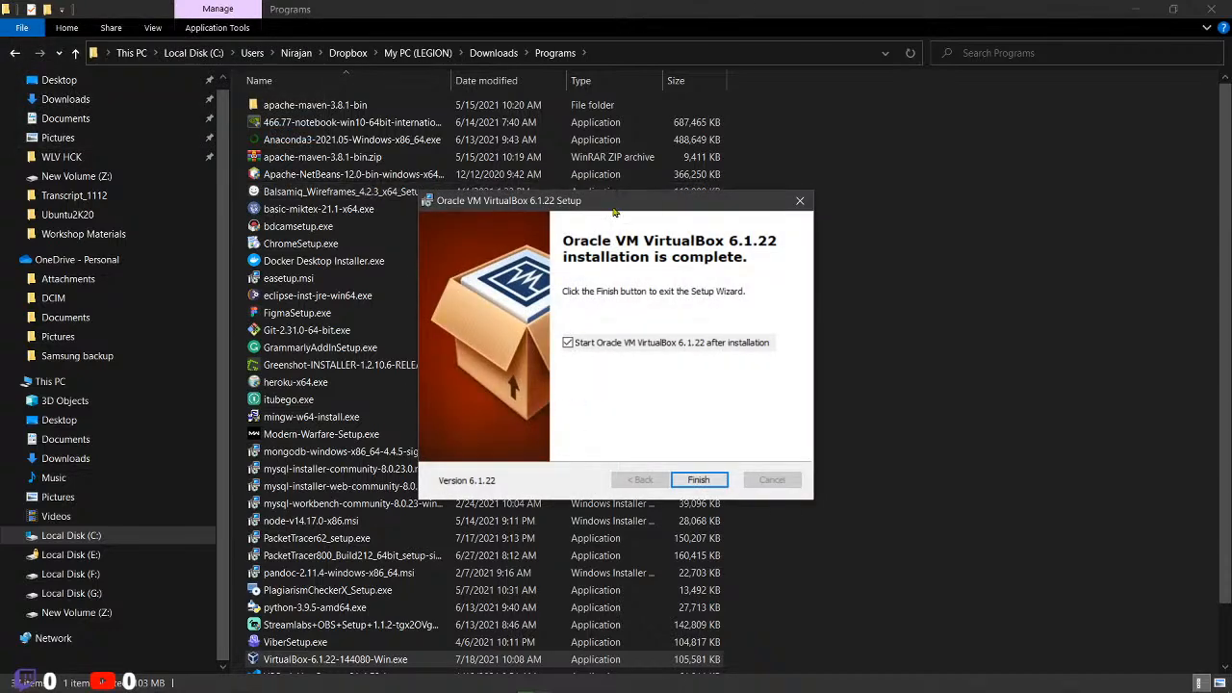
drag(604, 202, 599, 180)
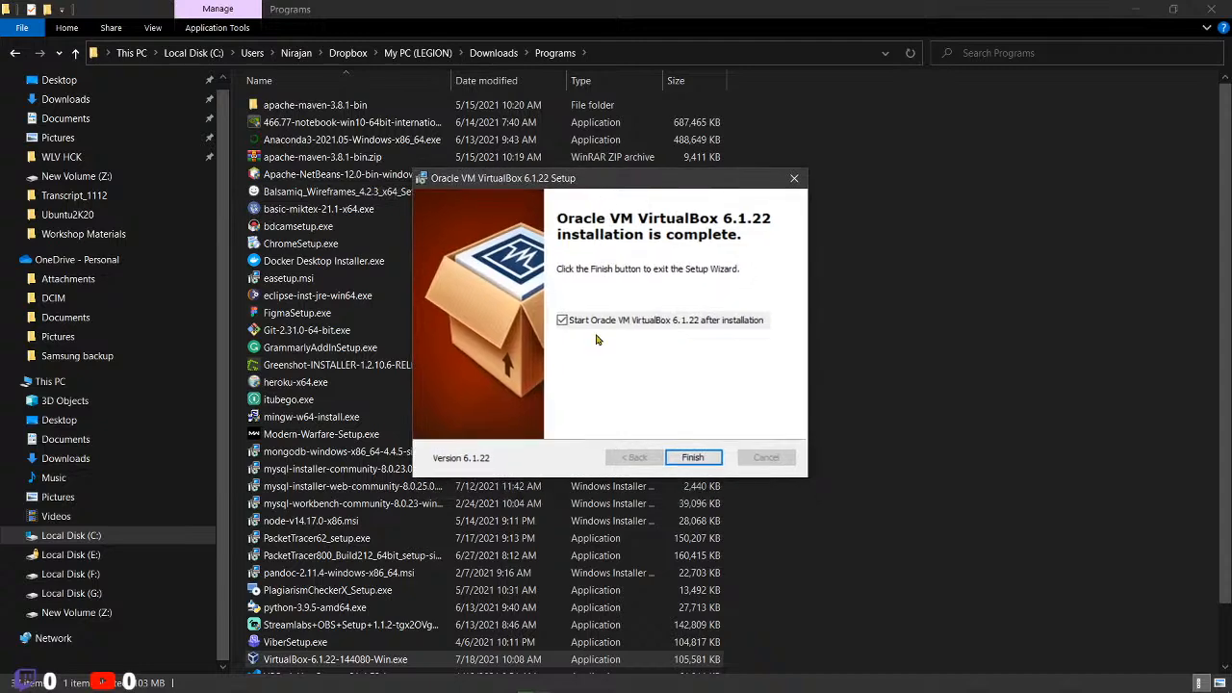
click(695, 457)
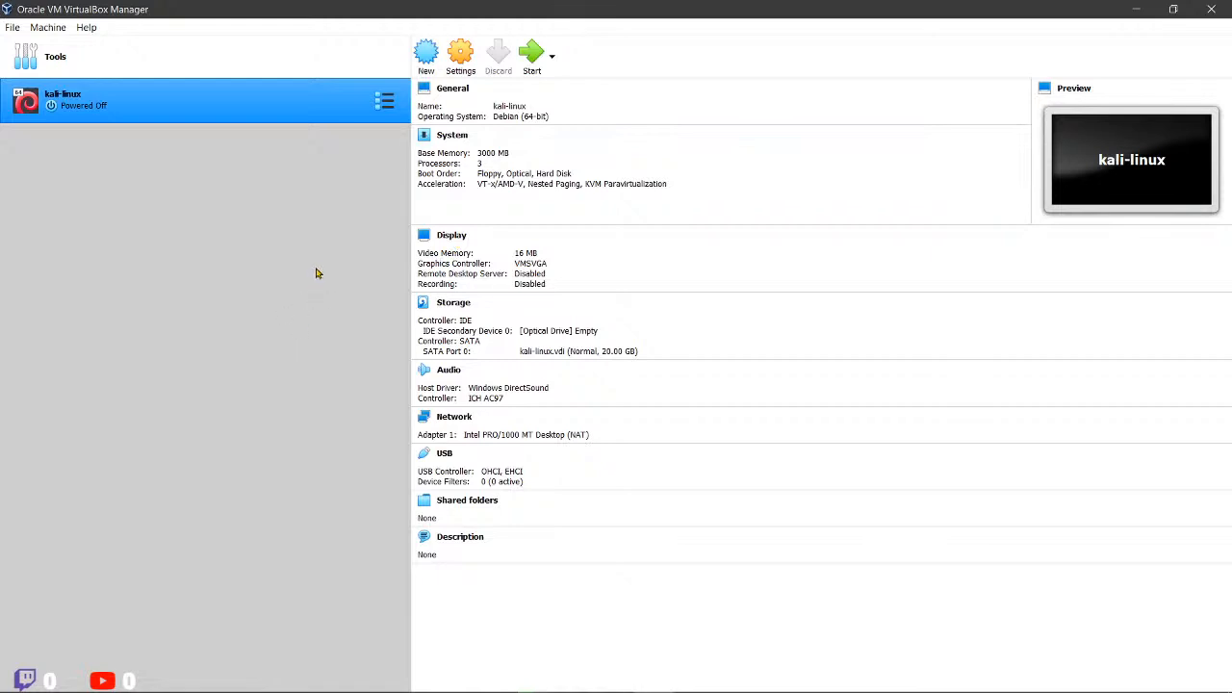
Step: Remove the kali-linux virtual machine from VirtualBox and delete all its files
right_click(221, 103)
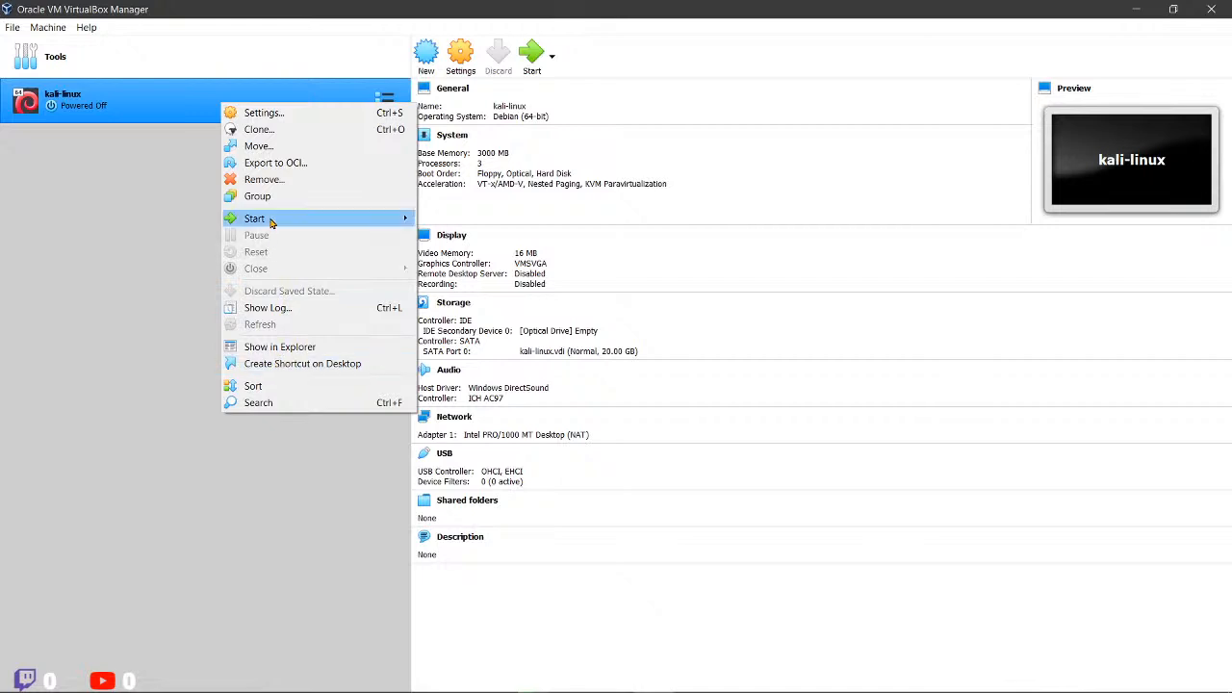
click(268, 181)
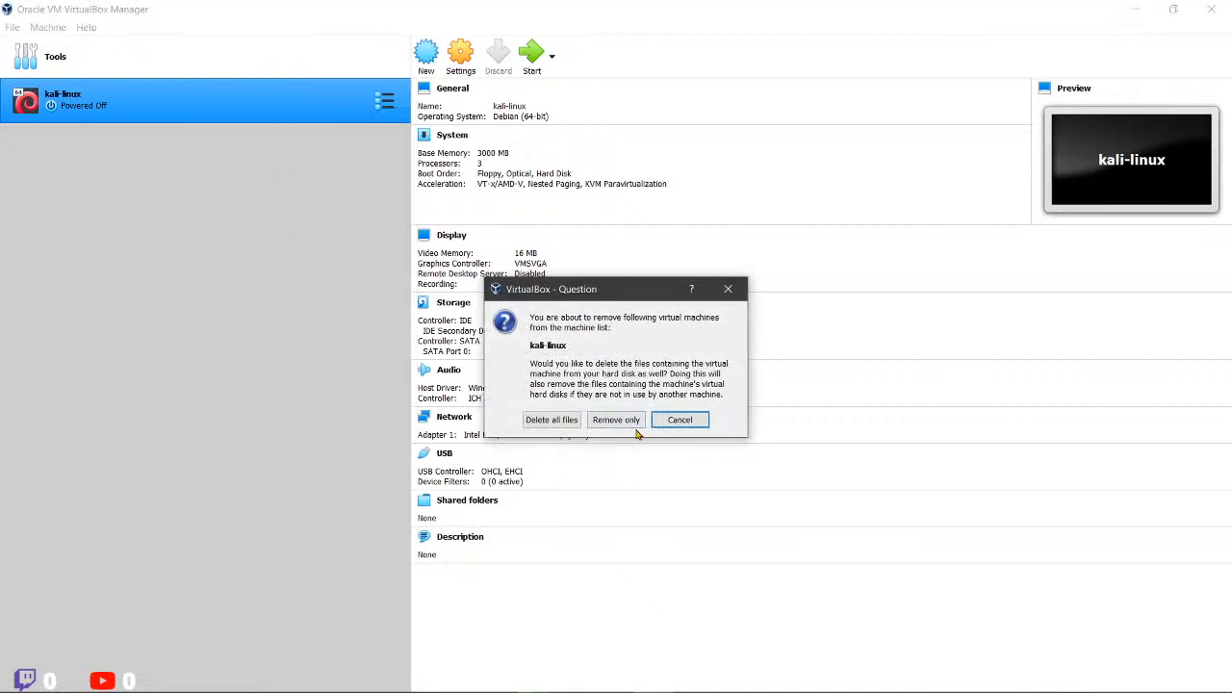
click(561, 420)
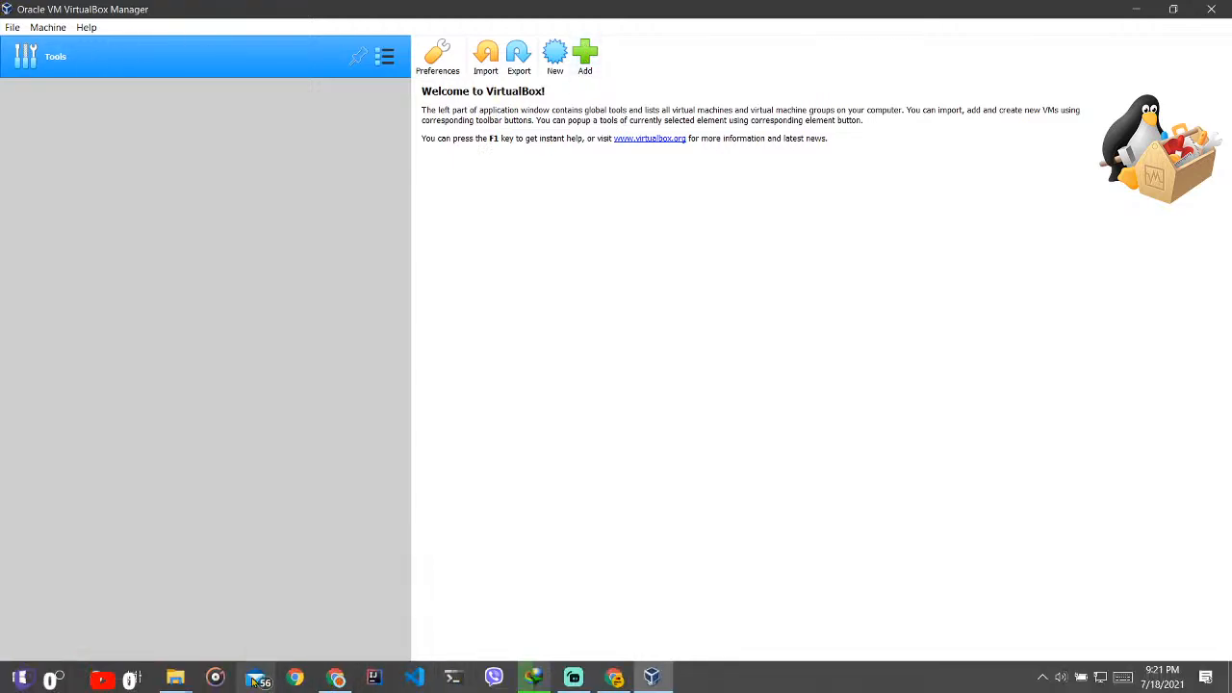
Step: Switch to Chrome, search for kali linux in a new tab, and load the official kali.org homepage
click(614, 677)
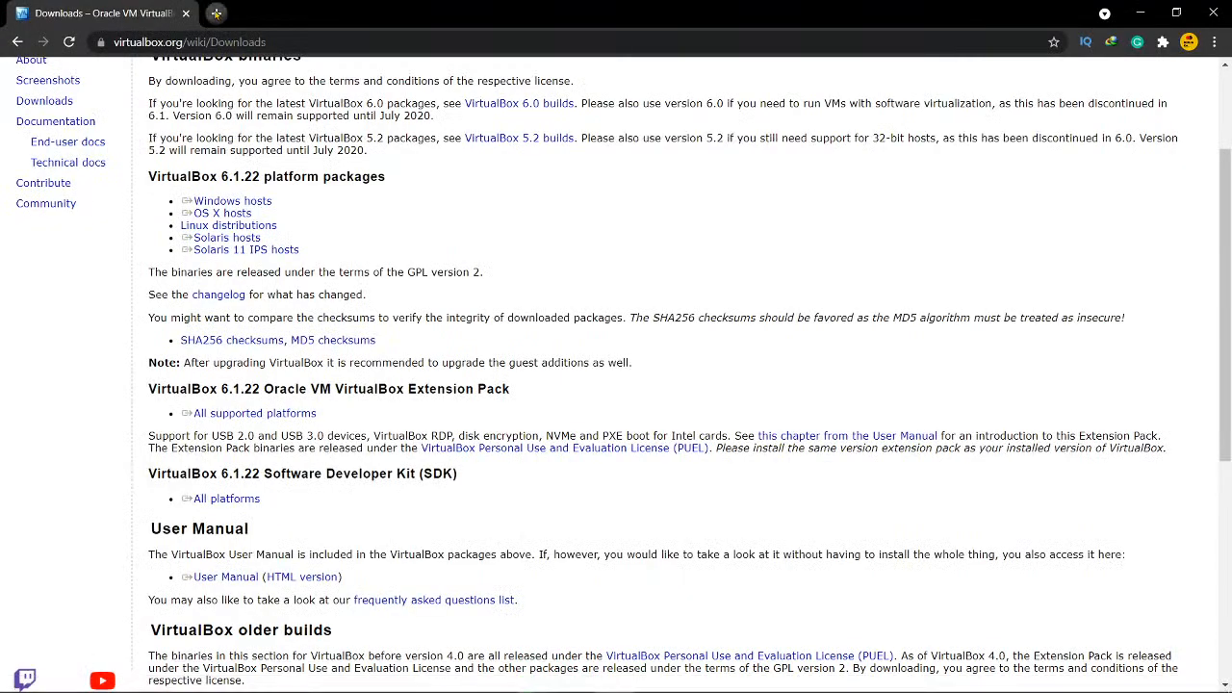
click(216, 13)
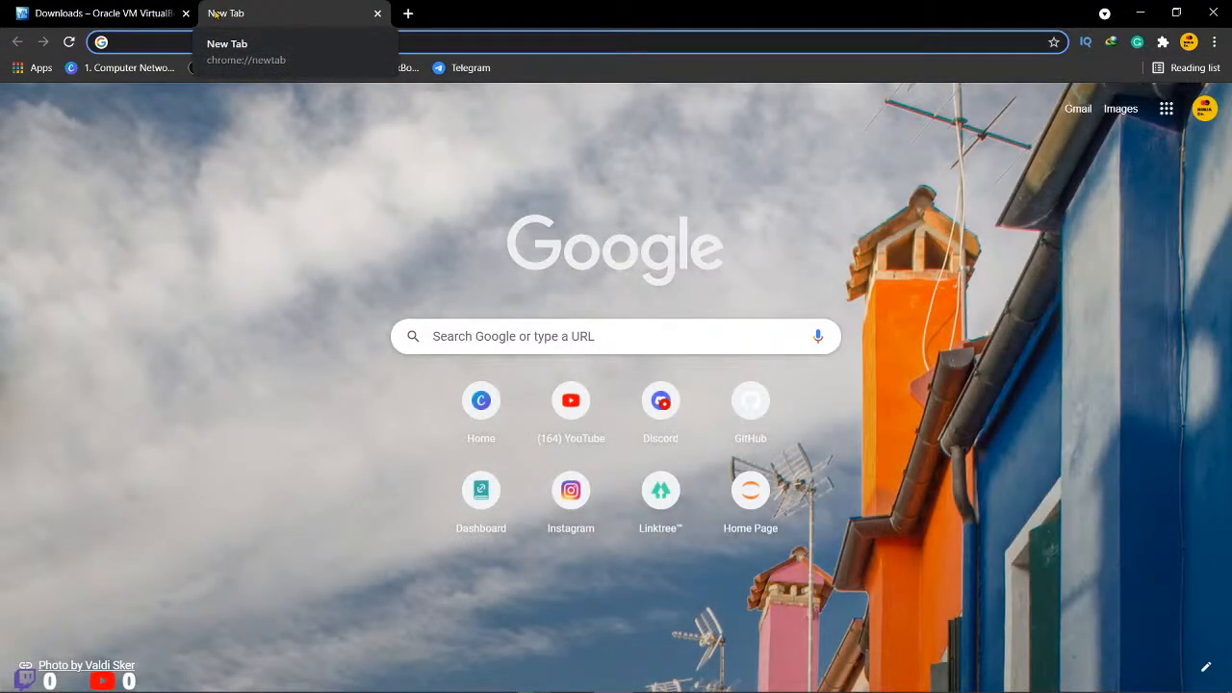
text(kali linux)
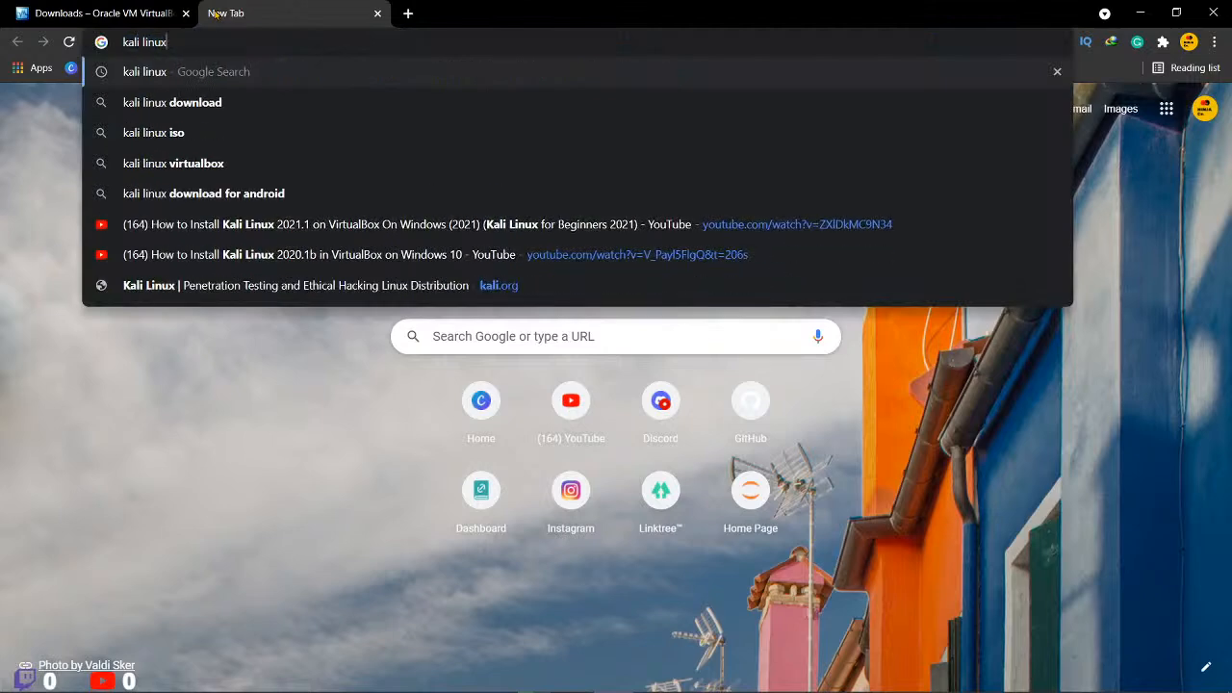
key(Return)
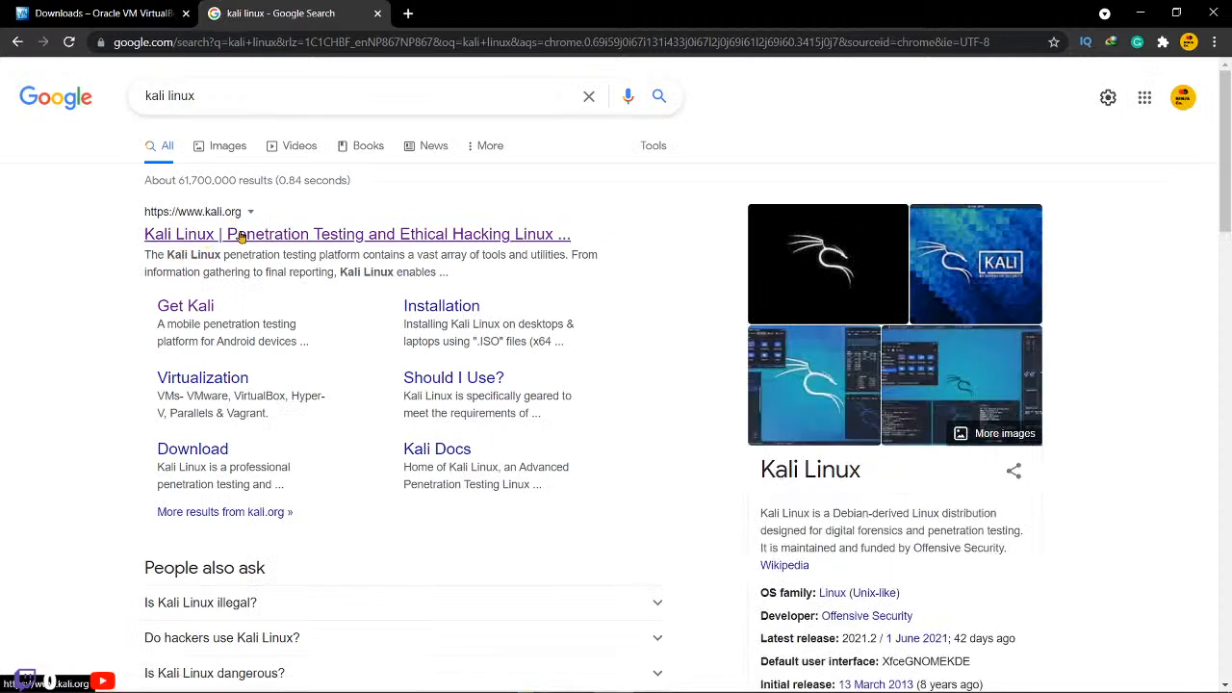
click(243, 235)
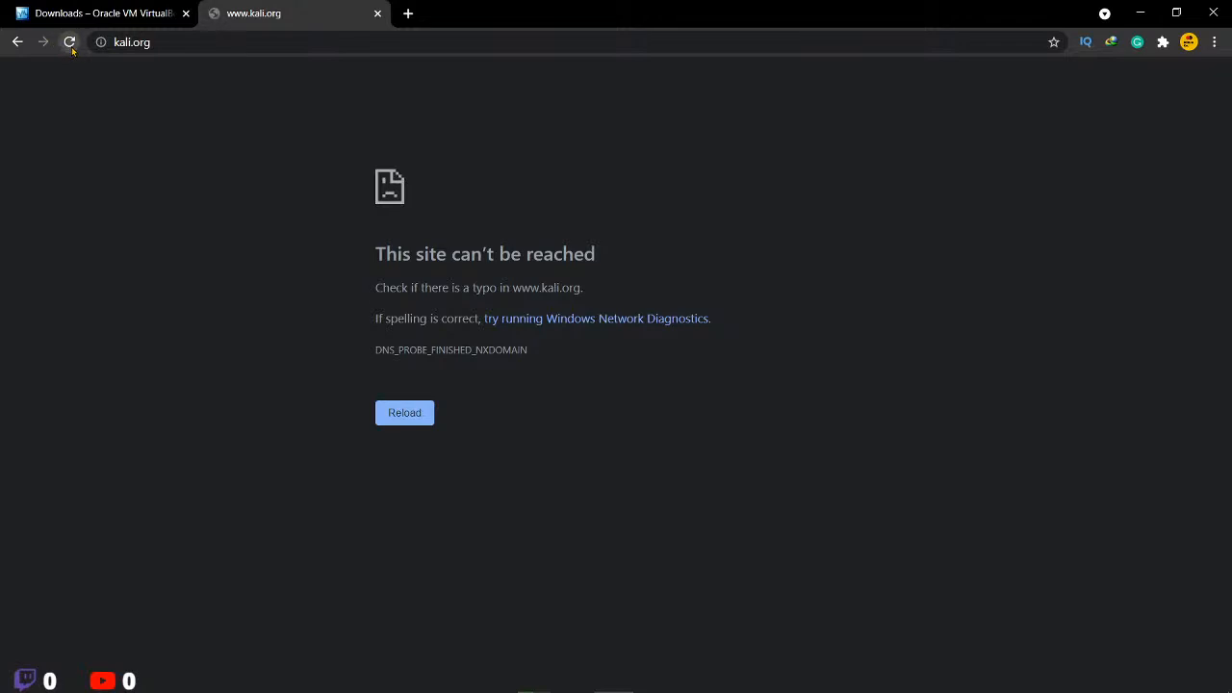
click(69, 42)
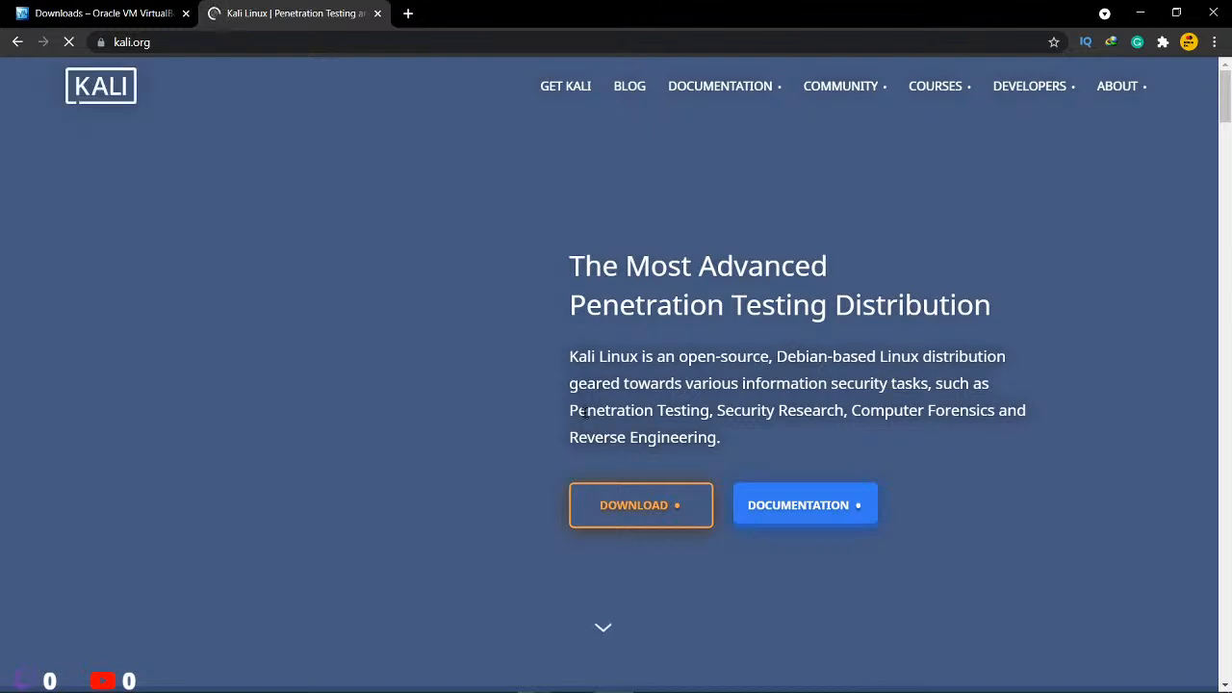
Step: Examine the Kali Linux homepage, including its platform features, tools and Kali Everywhere sections
scroll(584, 413, down, 3)
scroll(585, 415, down, 5)
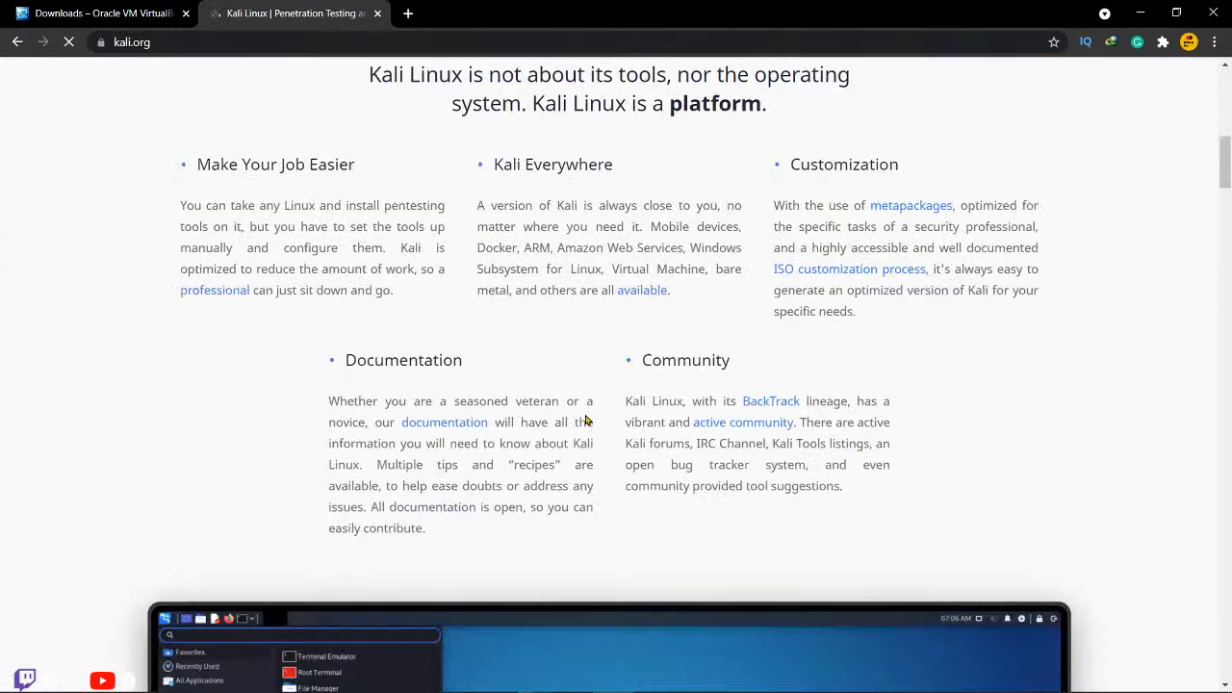
scroll(584, 414, down, 5)
scroll(586, 417, down, 5)
scroll(586, 420, down, 5)
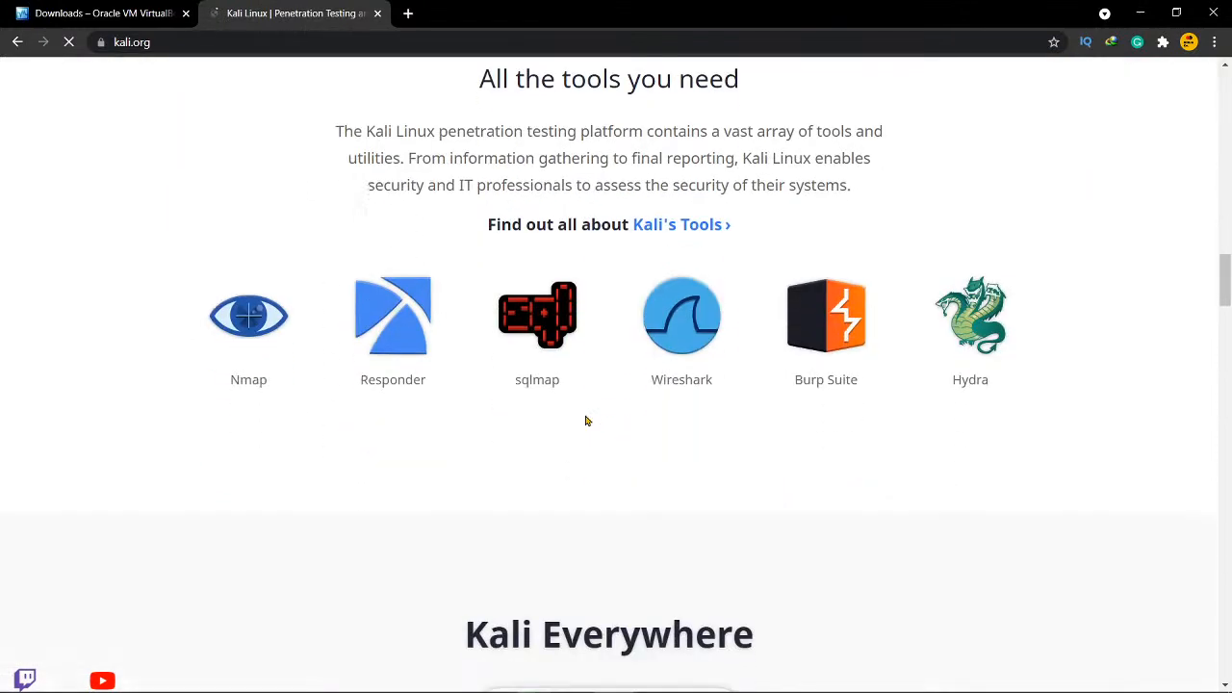
scroll(584, 420, up, 1)
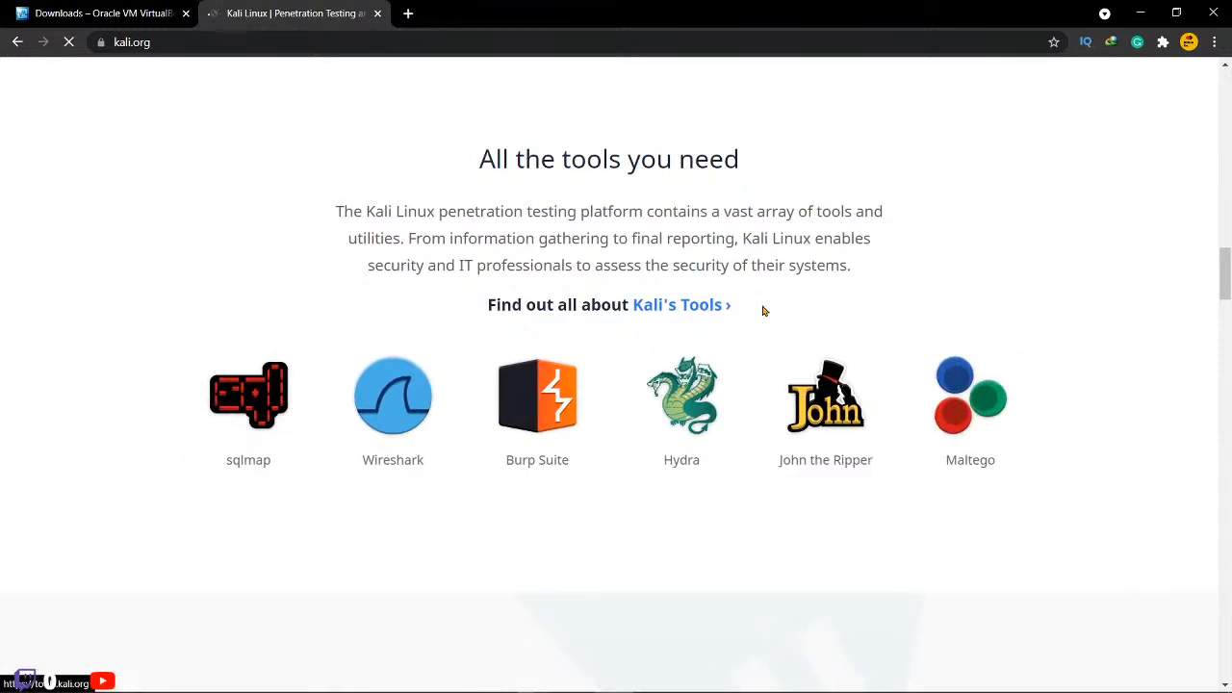
scroll(773, 468, down, 3)
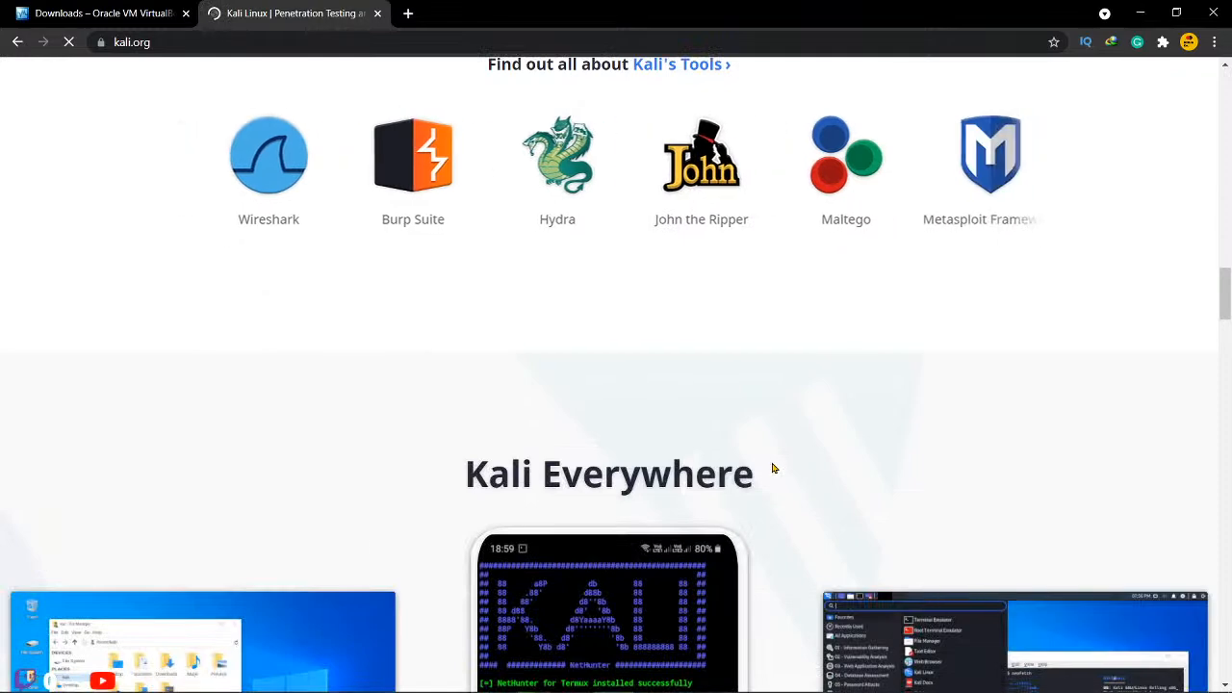
scroll(770, 460, down, 3)
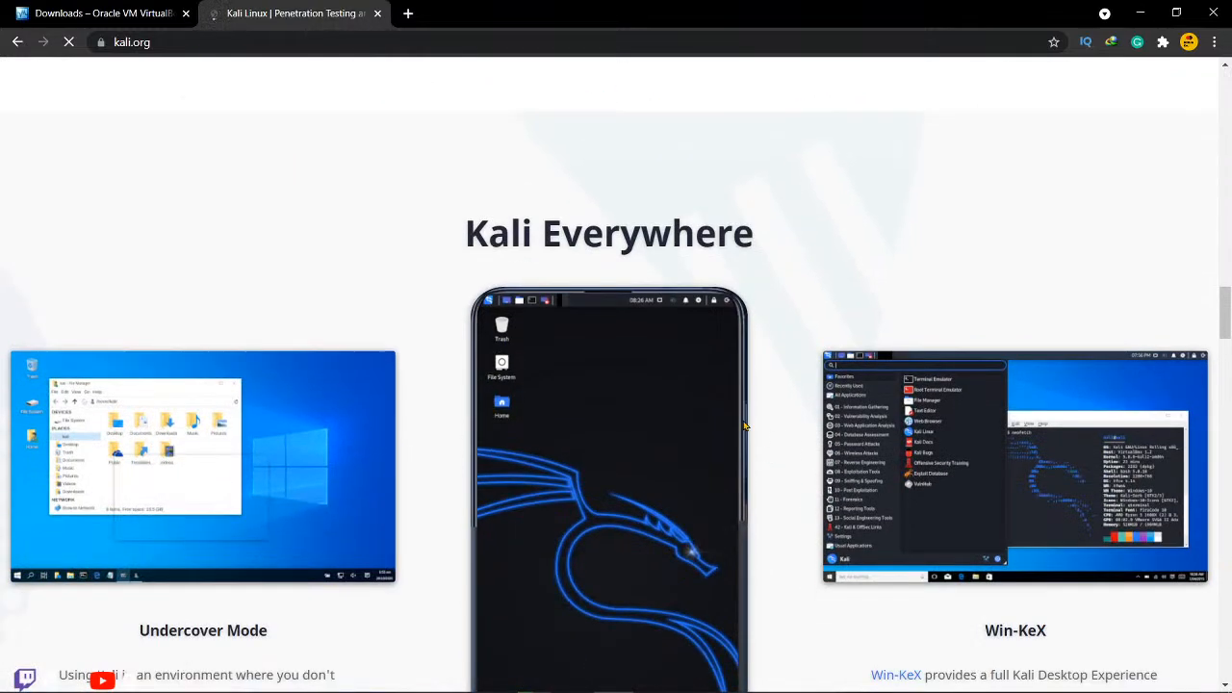
scroll(456, 265, down, 2)
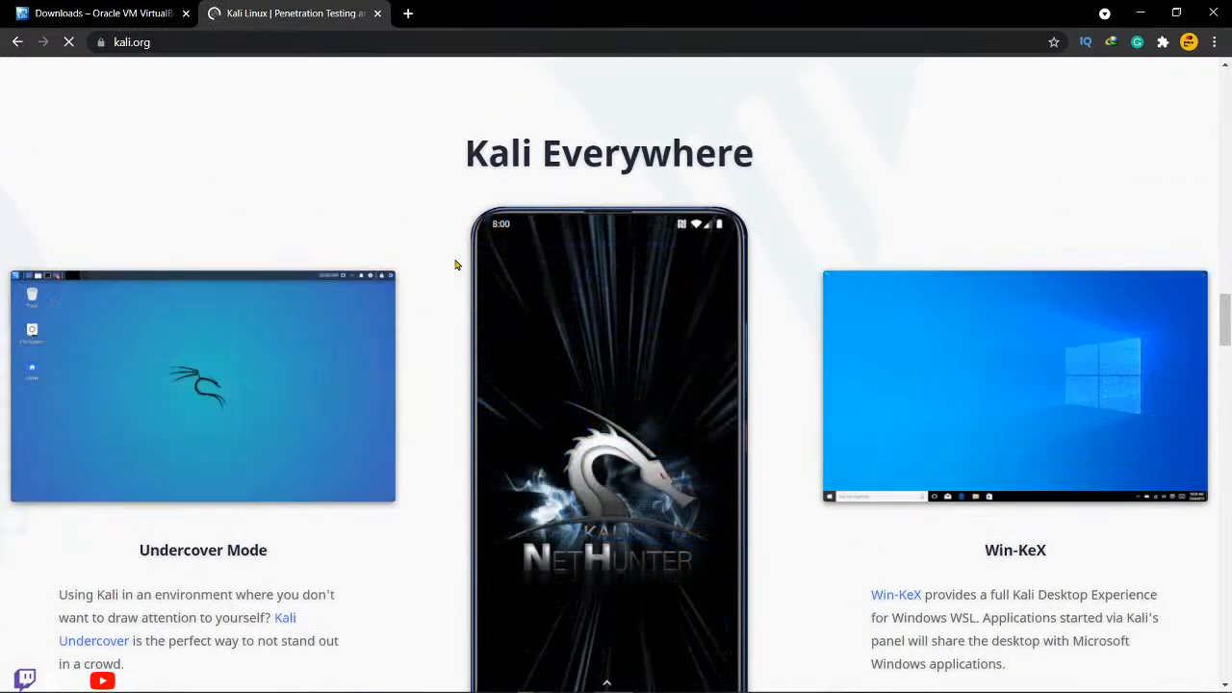
Step: Examine the Undercover Mode, Kali NetHunter and Win-KeX descriptions in the Kali Everywhere section
scroll(451, 271, down, 2)
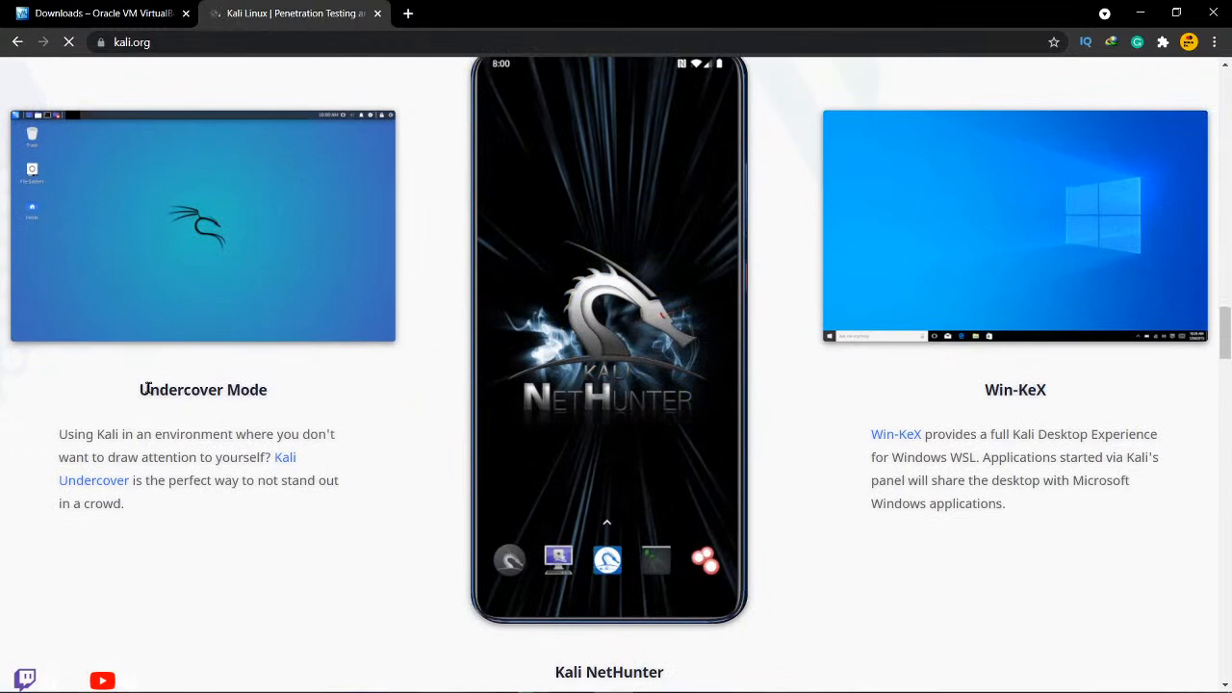
scroll(403, 491, down, 1)
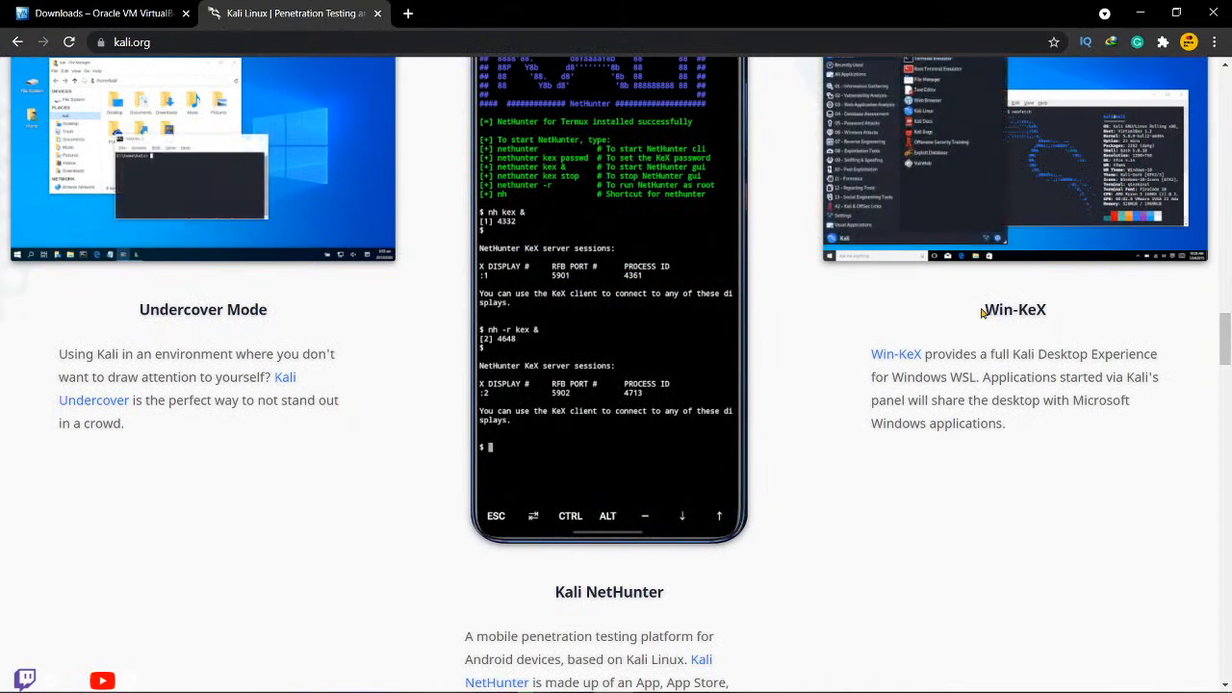
drag(986, 309, 1061, 313)
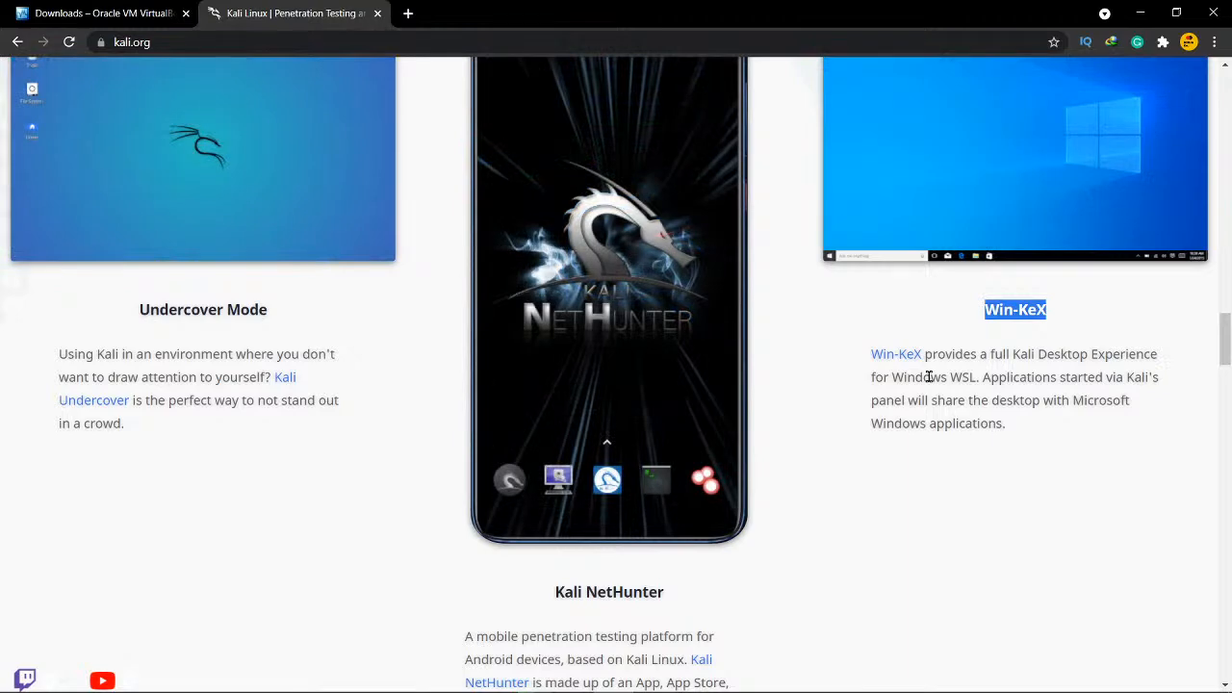
scroll(816, 500, down, 2)
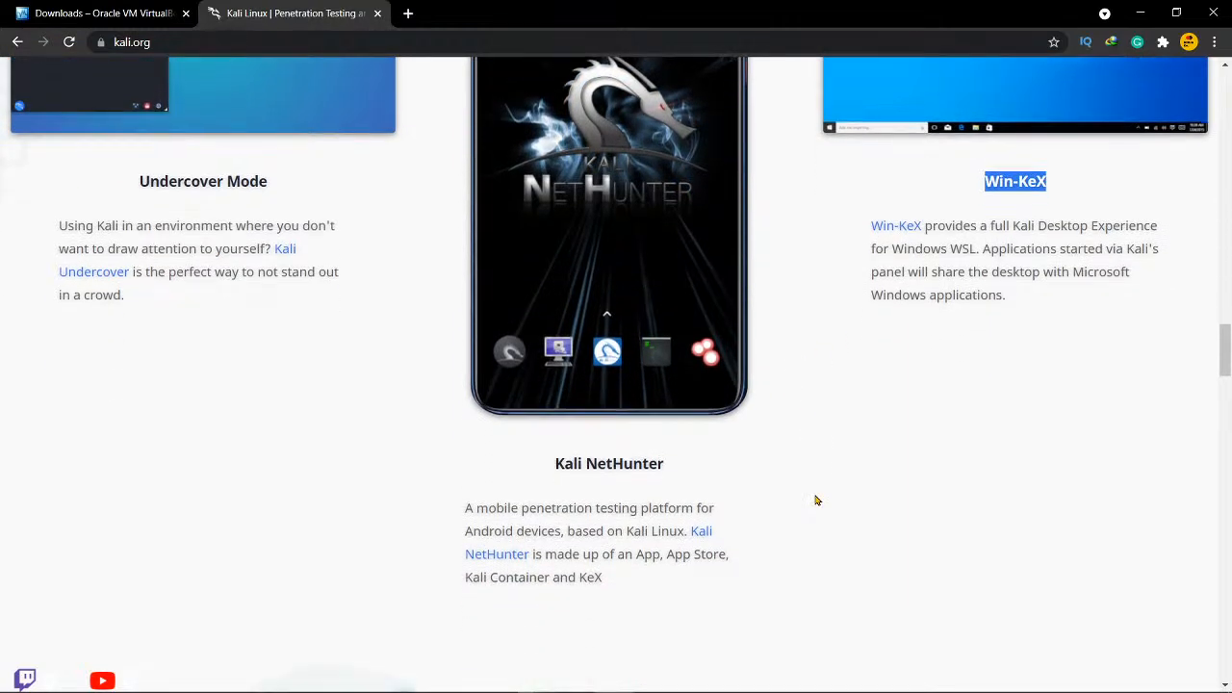
scroll(816, 500, up, 2)
scroll(760, 338, up, 2)
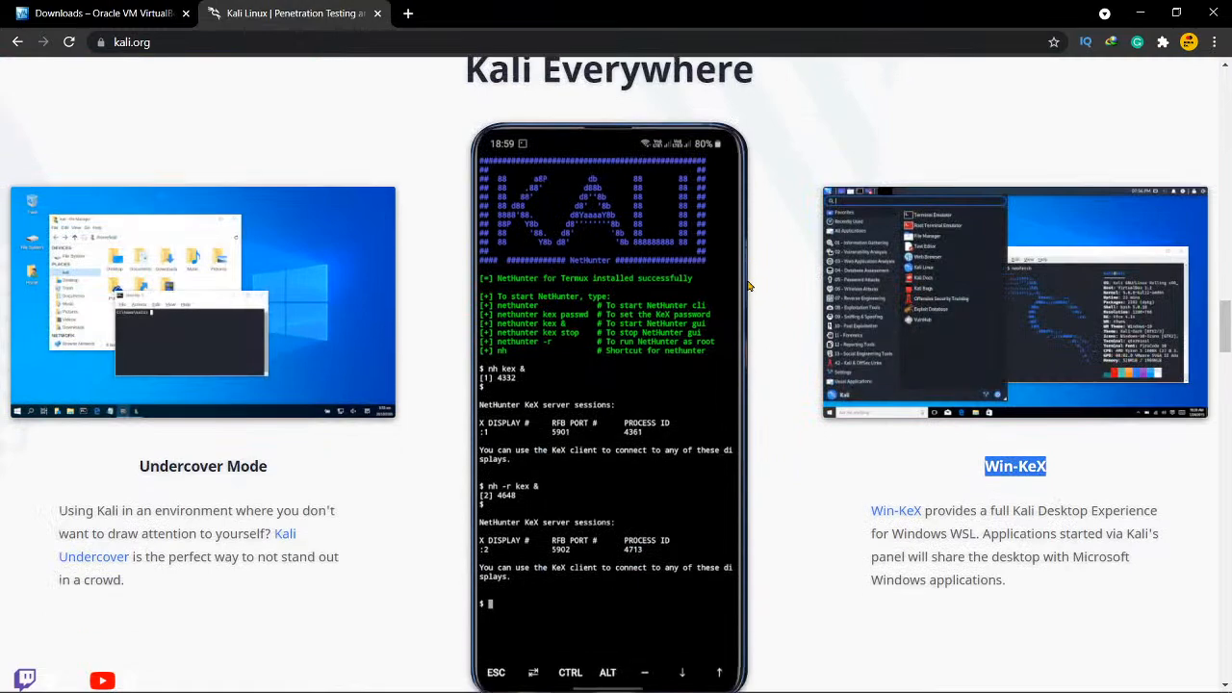
scroll(754, 395, down, 1)
scroll(755, 395, down, 3)
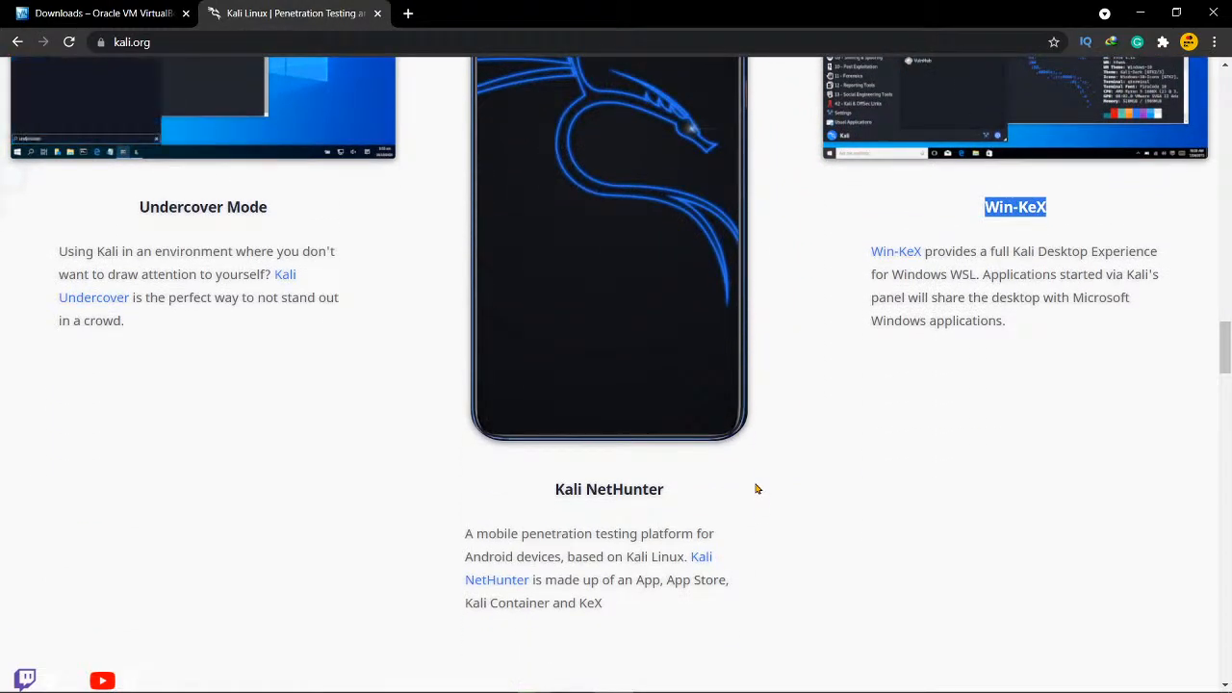
scroll(756, 489, up, 1)
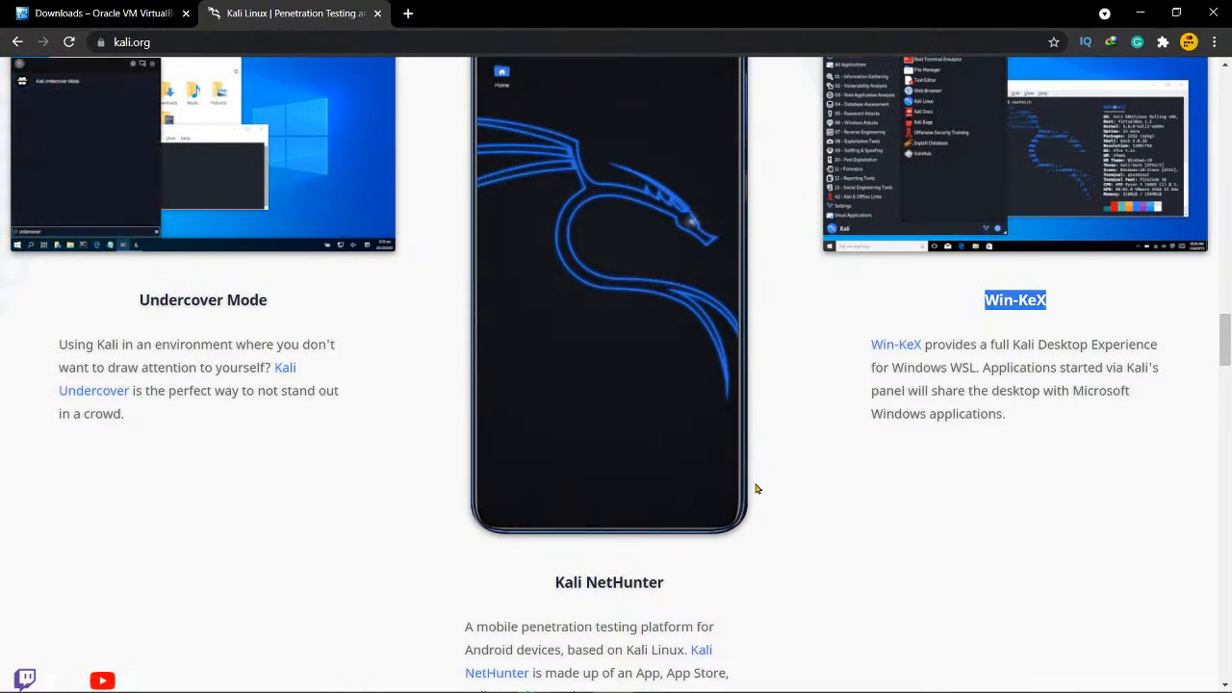
scroll(755, 488, down, 1)
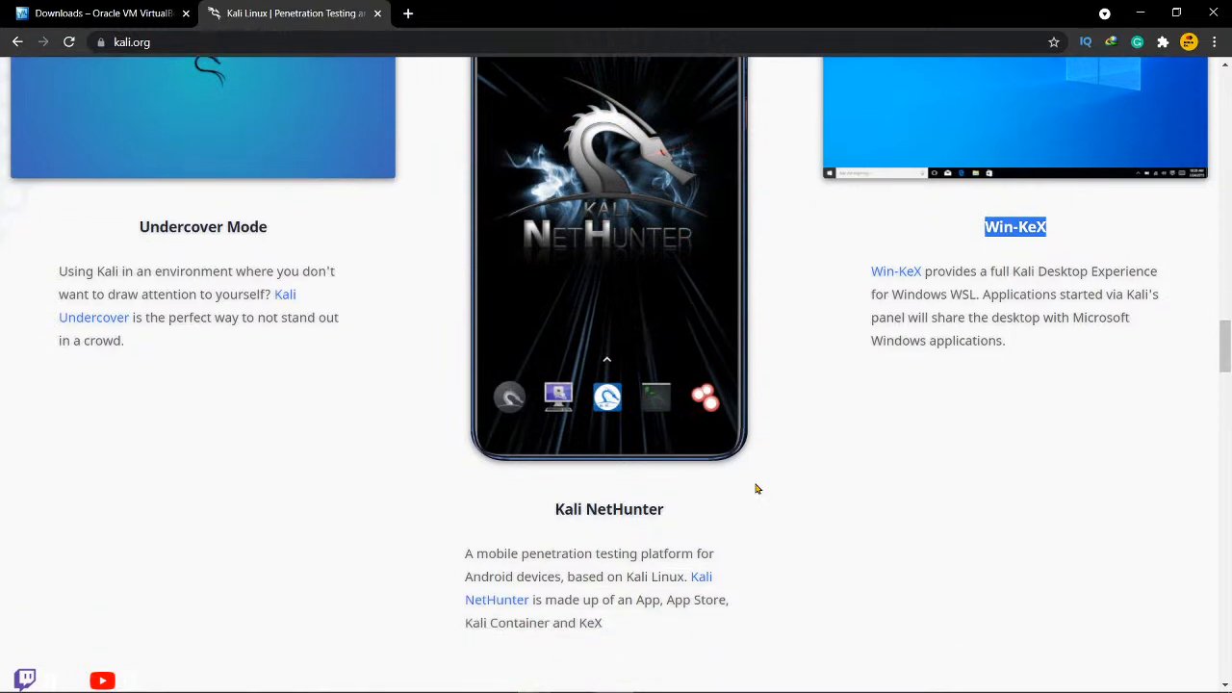
scroll(755, 489, down, 4)
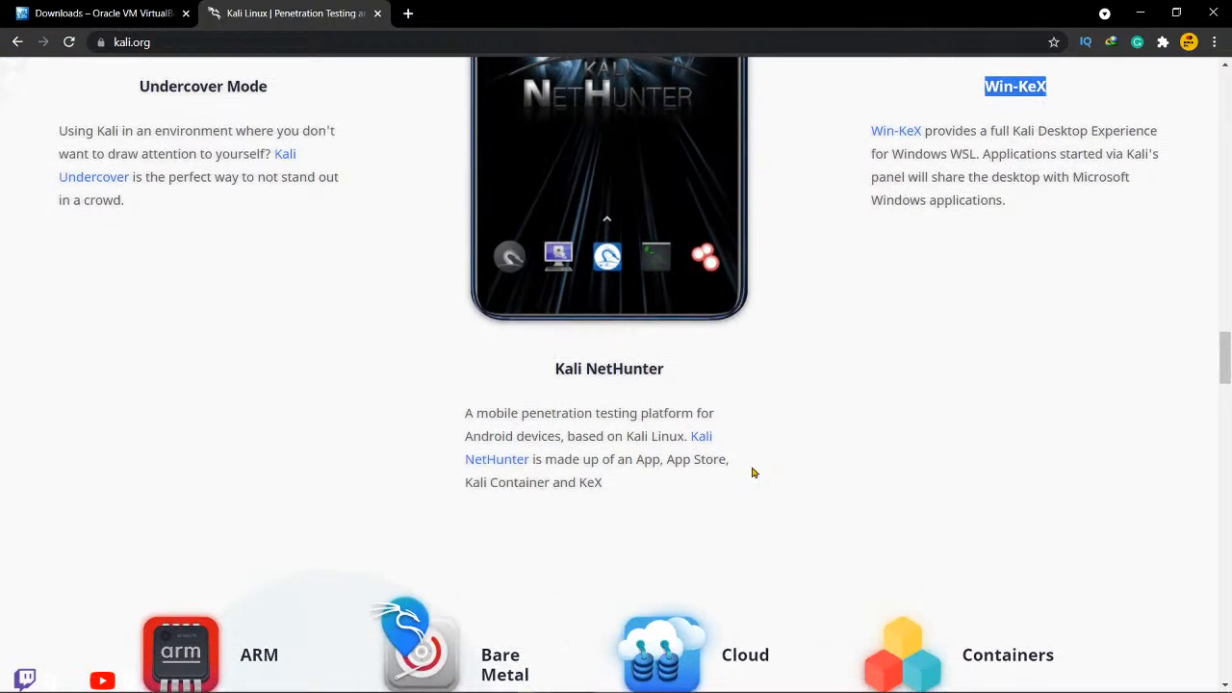
Step: Examine the homepage's supported platforms, Xfce, GNOME and KDE Plasma desktop choices, latest blog news and footer links
scroll(754, 471, down, 1)
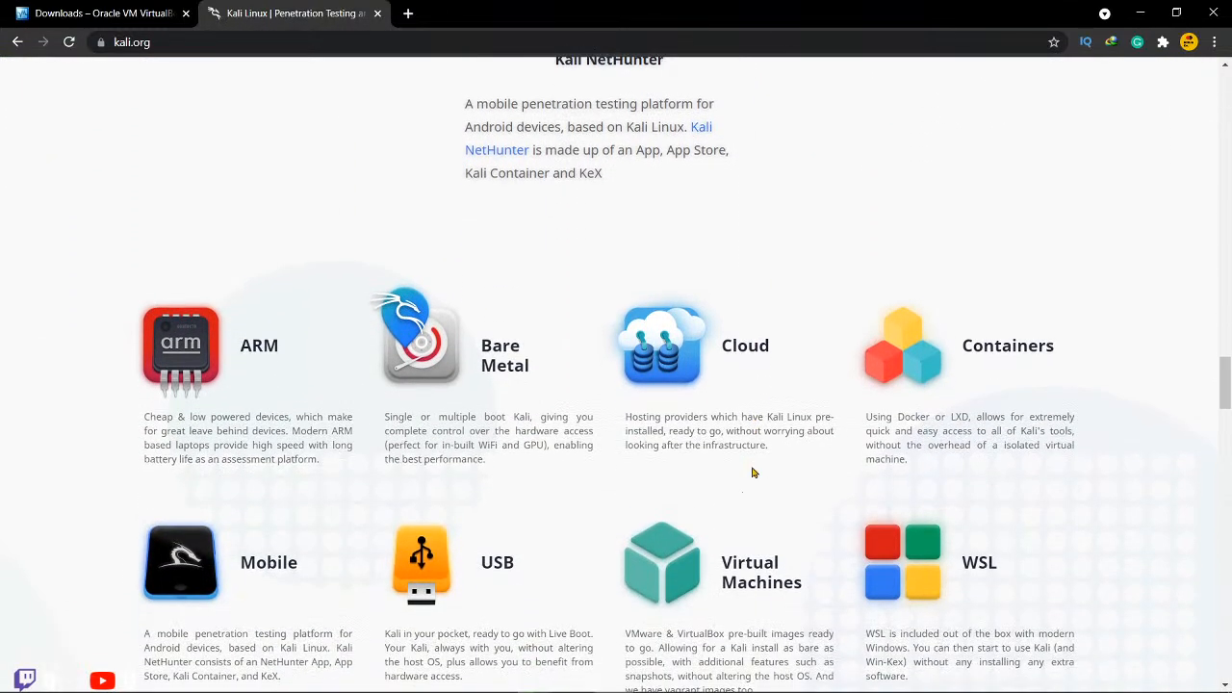
scroll(753, 471, down, 1)
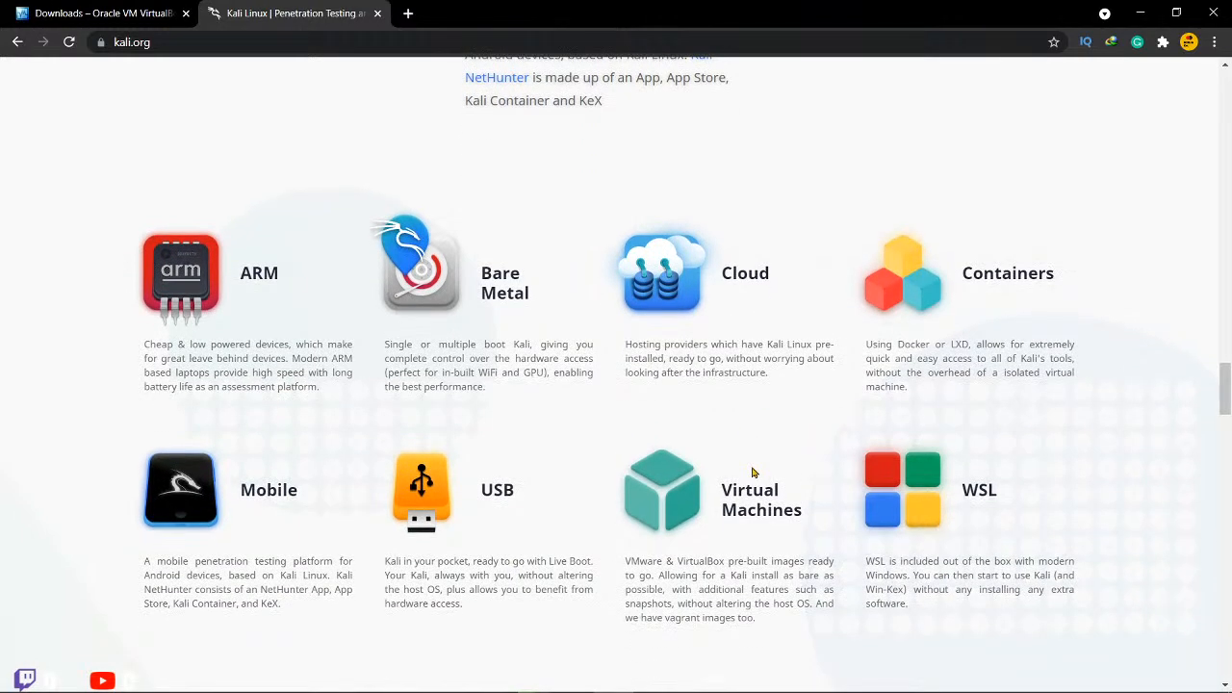
scroll(753, 472, down, 1)
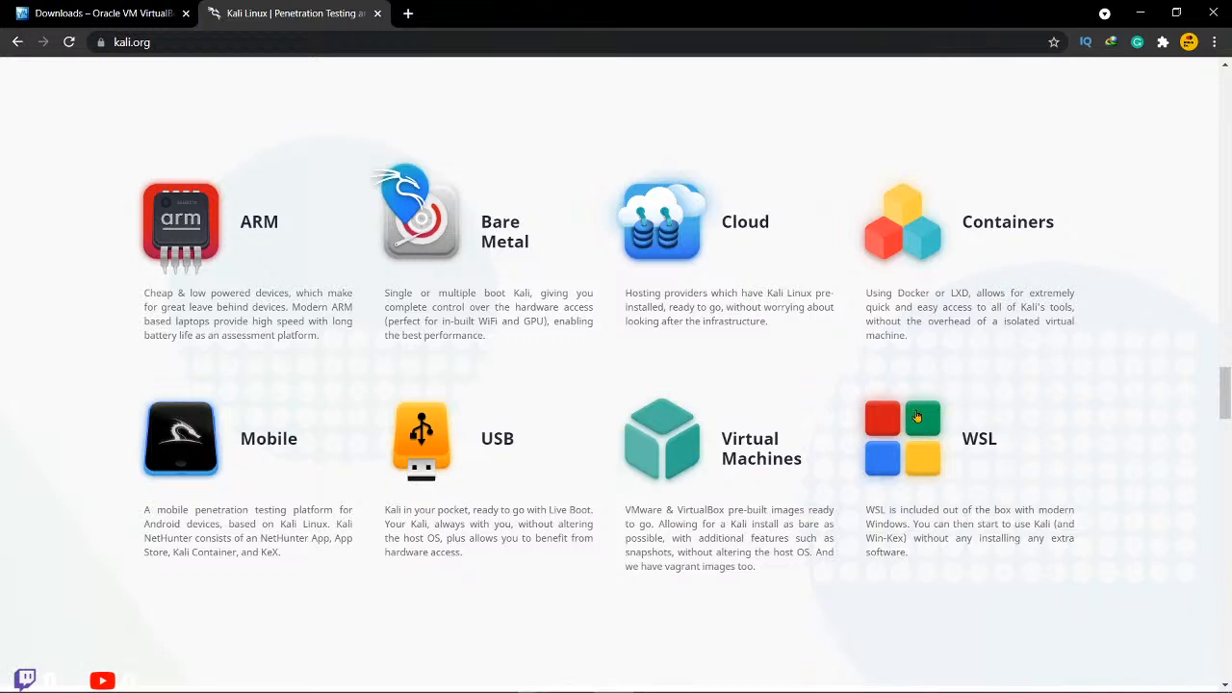
scroll(988, 454, down, 5)
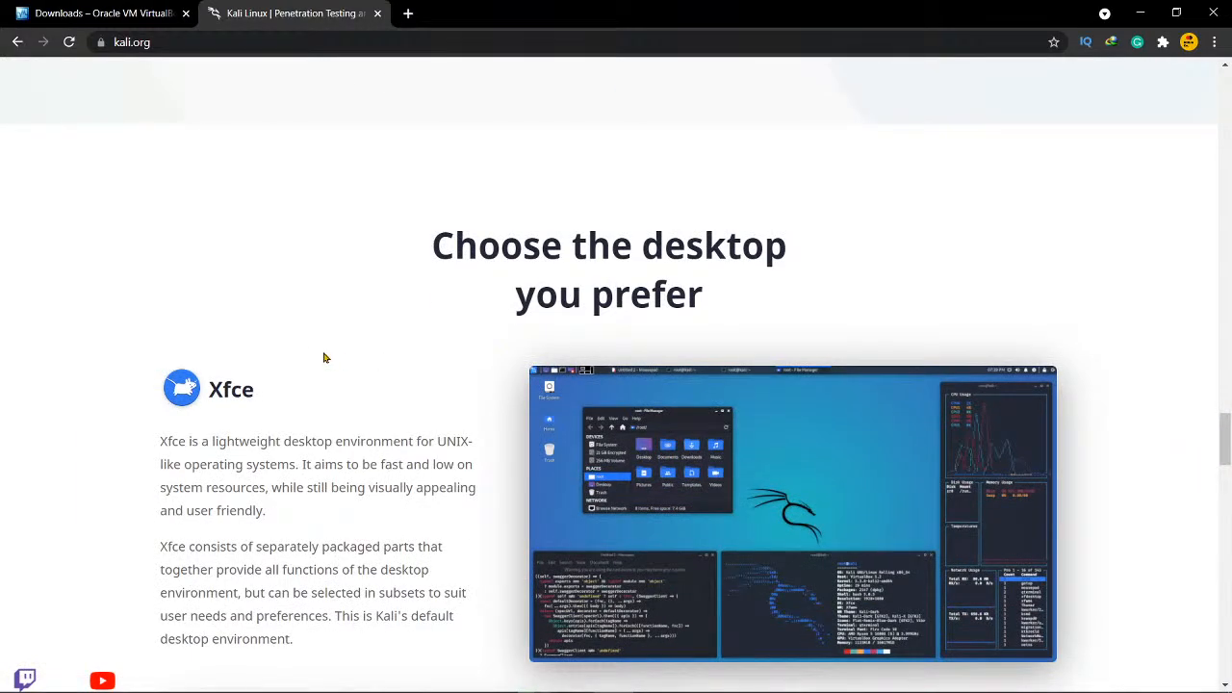
scroll(343, 376, down, 10)
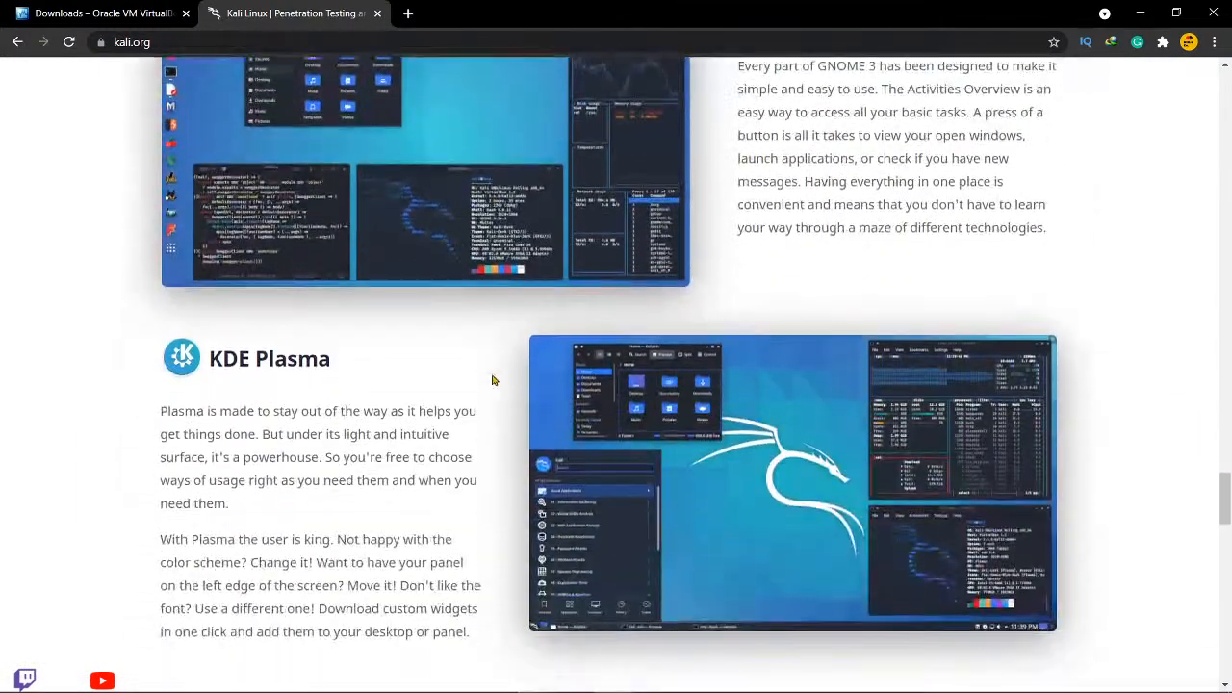
scroll(492, 380, down, 1)
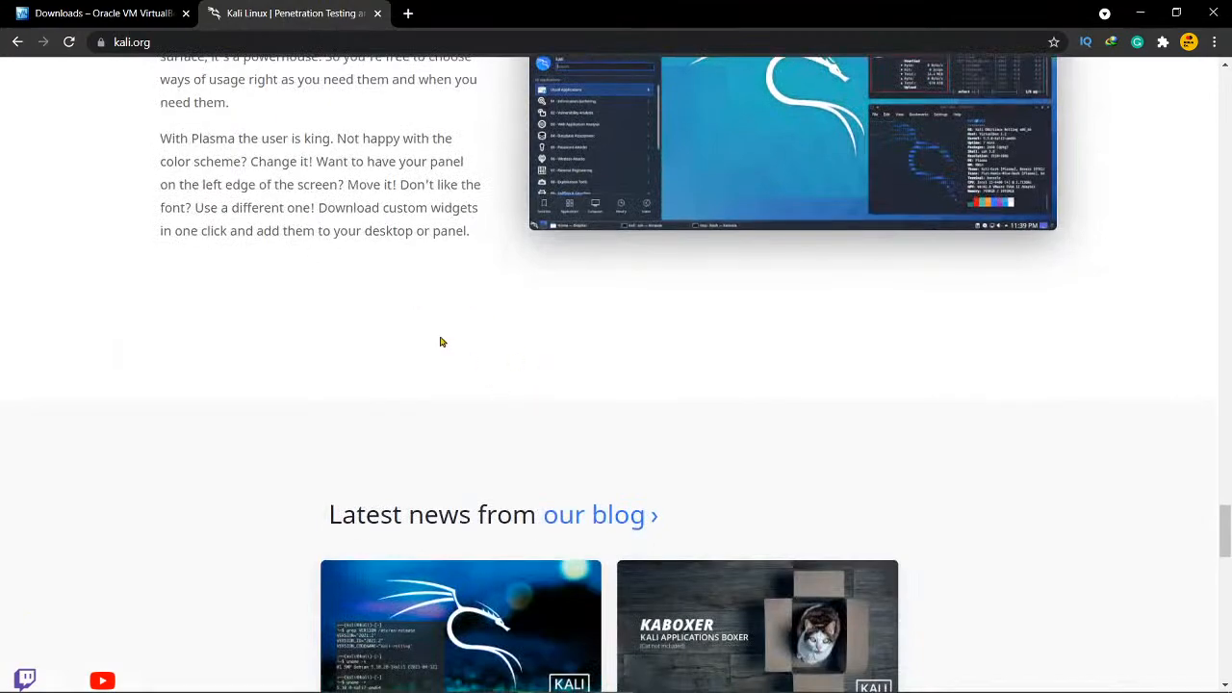
scroll(525, 334, down, 6)
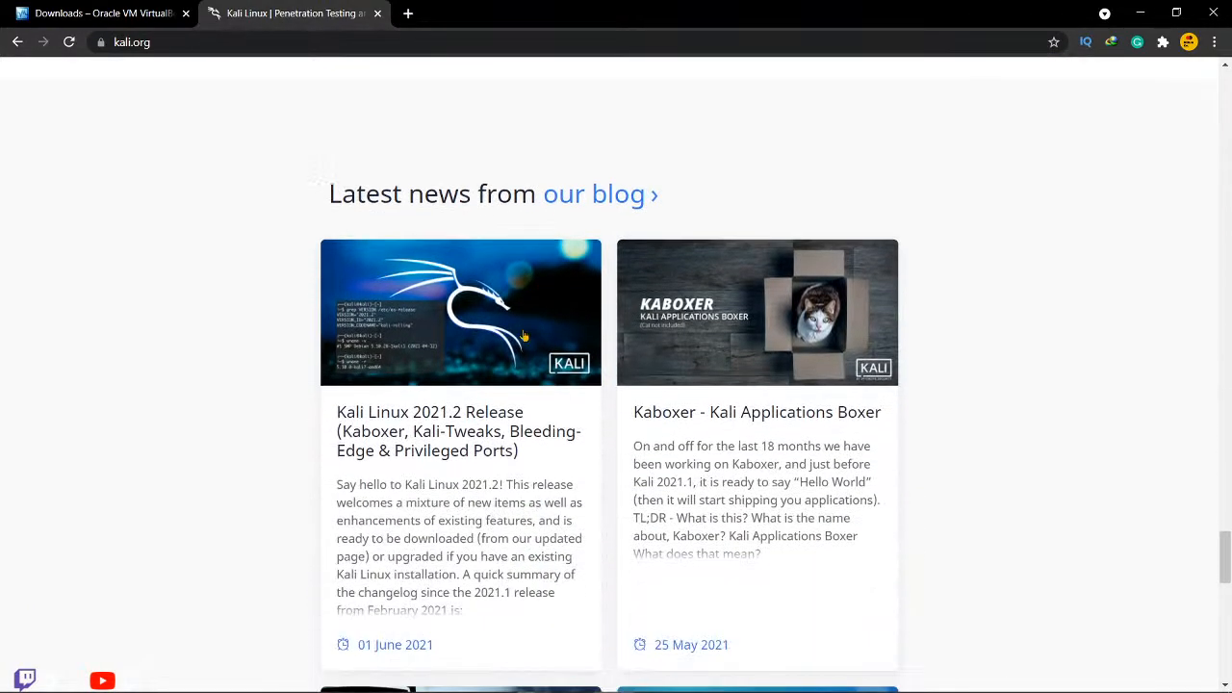
scroll(522, 338, down, 6)
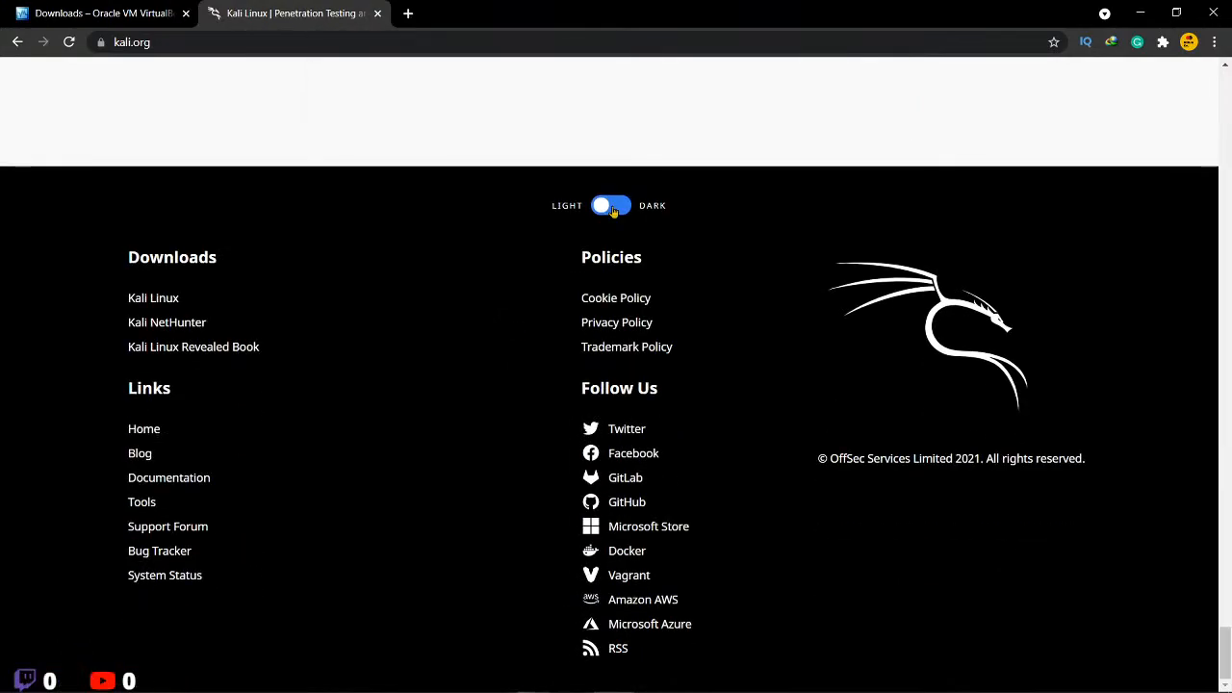
Step: Switch the Kali homepage to the dark theme and return to its beginning
click(613, 211)
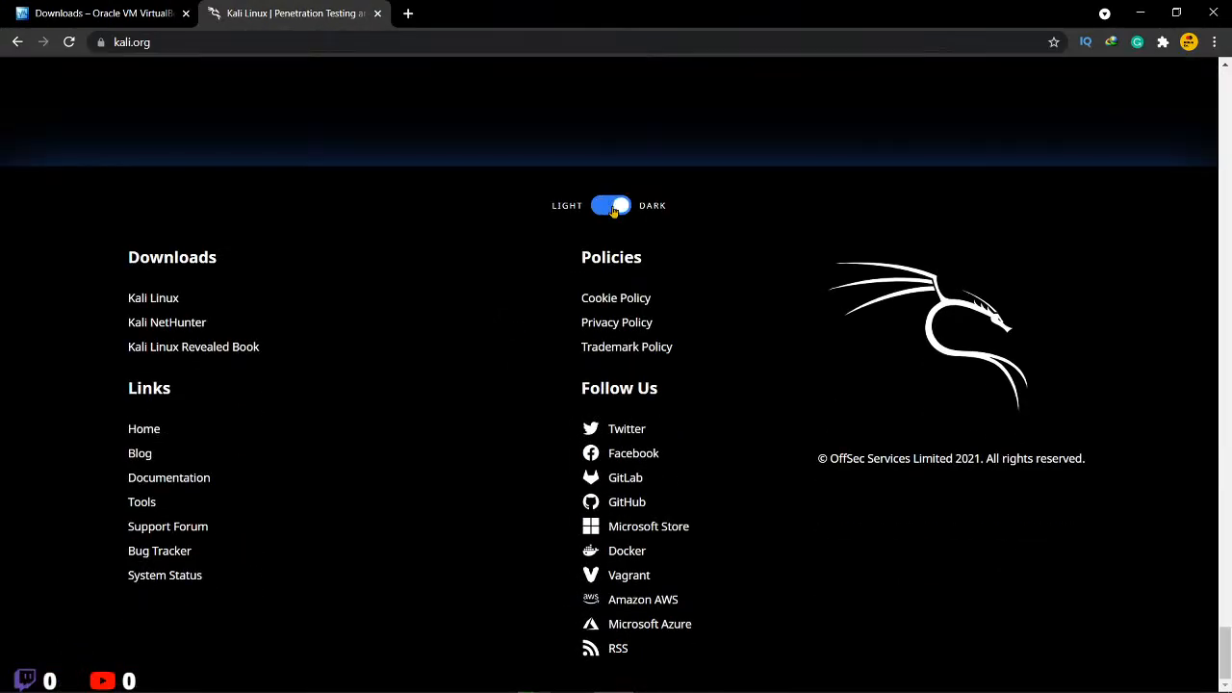
scroll(428, 320, up, 15)
scroll(429, 323, up, 20)
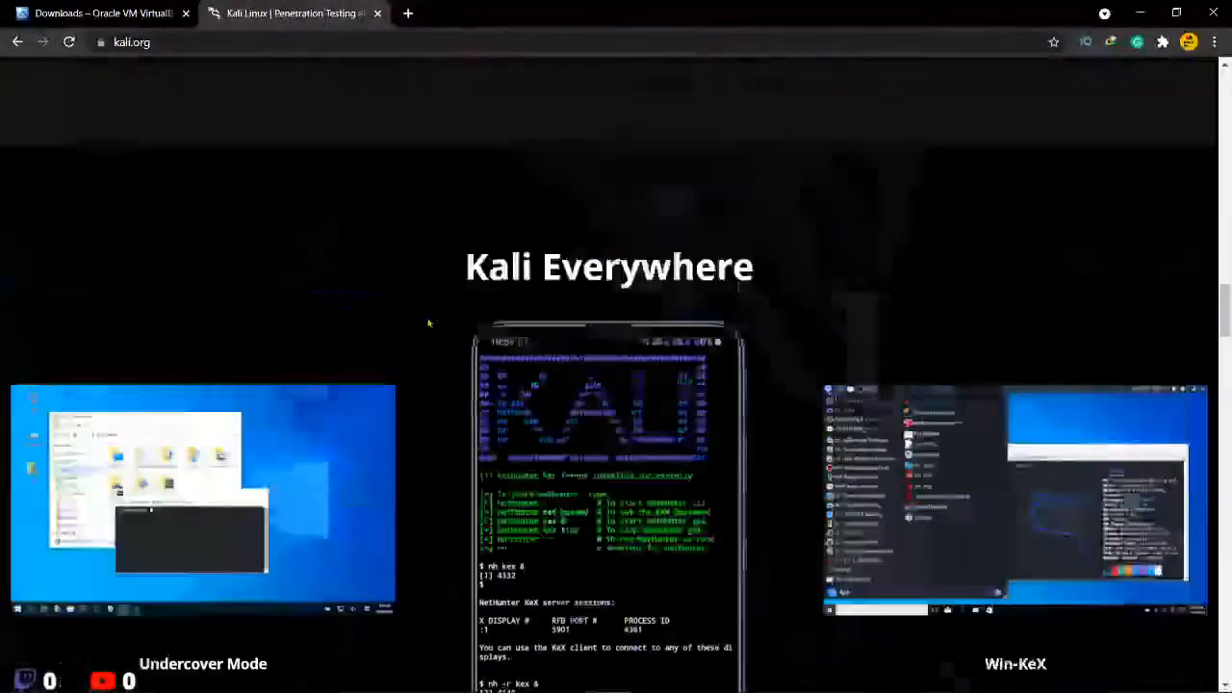
scroll(428, 324, up, 3)
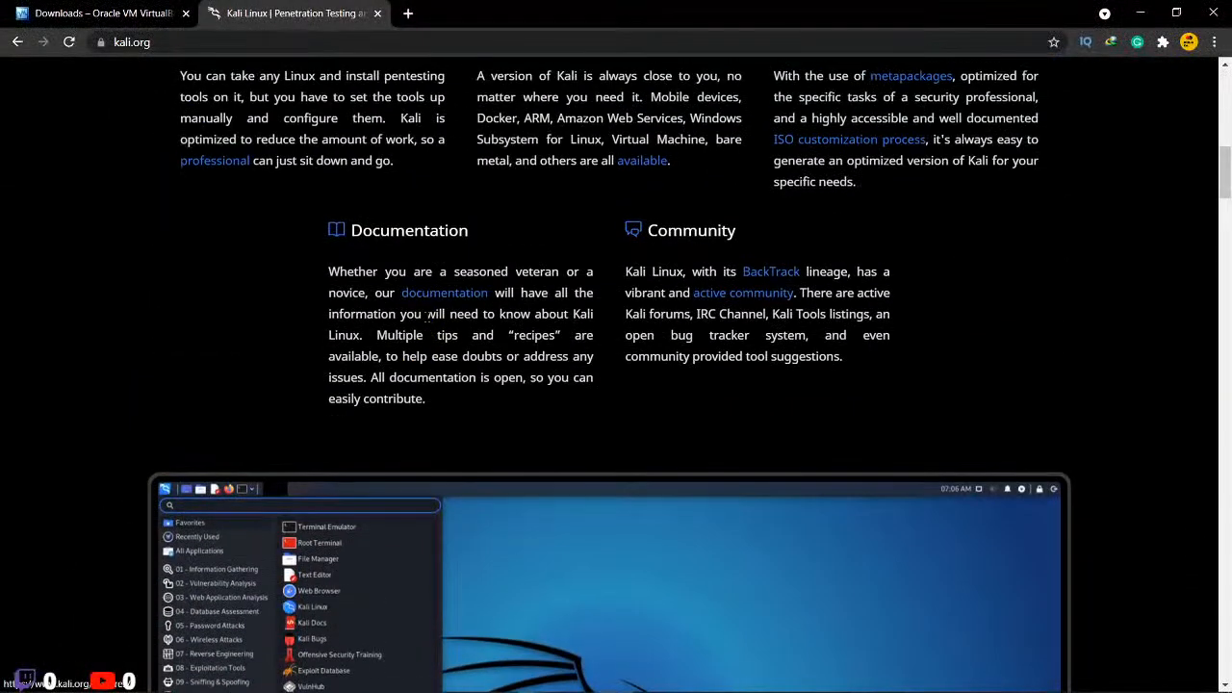
scroll(429, 324, up, 10)
Step: Open the Get Kali download page and set it to the dark theme
click(651, 515)
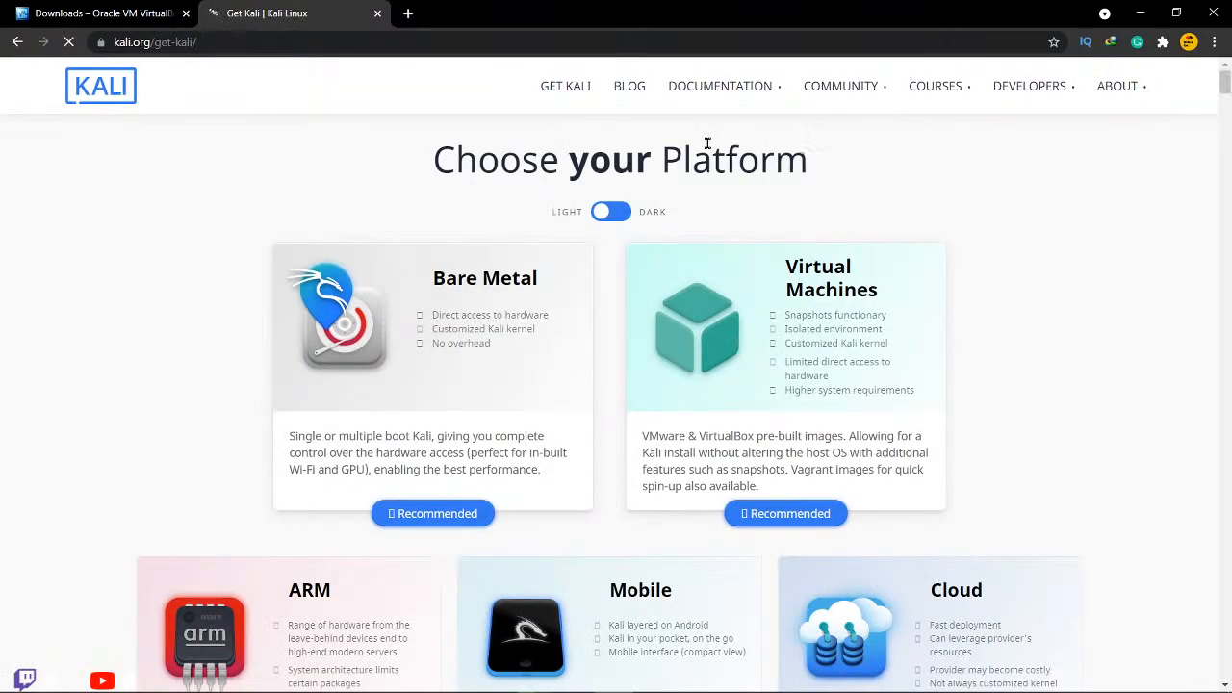
click(624, 217)
scroll(1050, 240, down, 3)
scroll(1034, 234, up, 2)
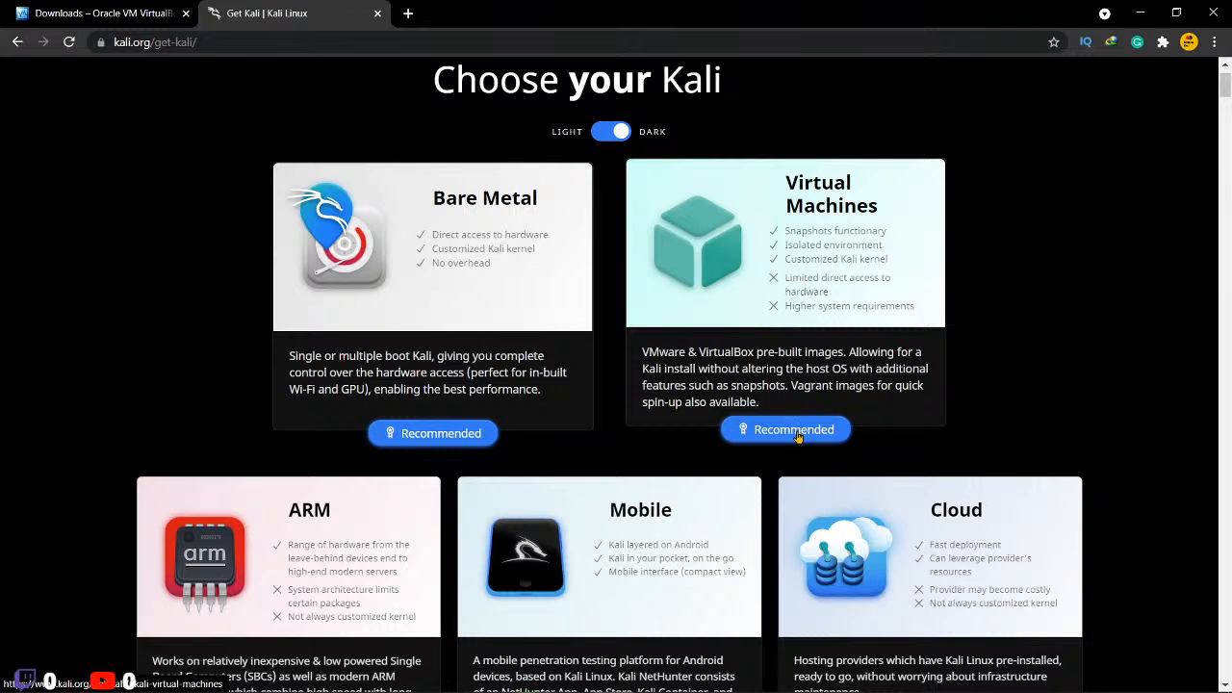
scroll(798, 438, up, 1)
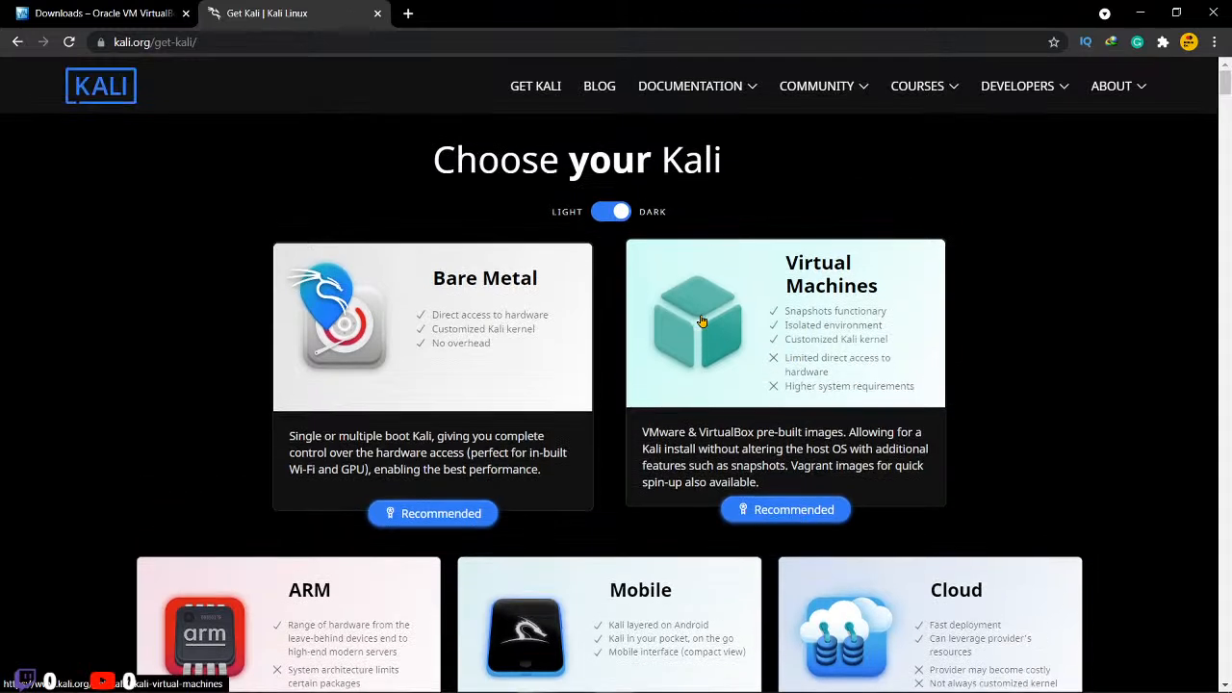
Step: Examine the 64-bit images offered for Virtual Machines and Bare Metal on the Get Kali page
click(791, 510)
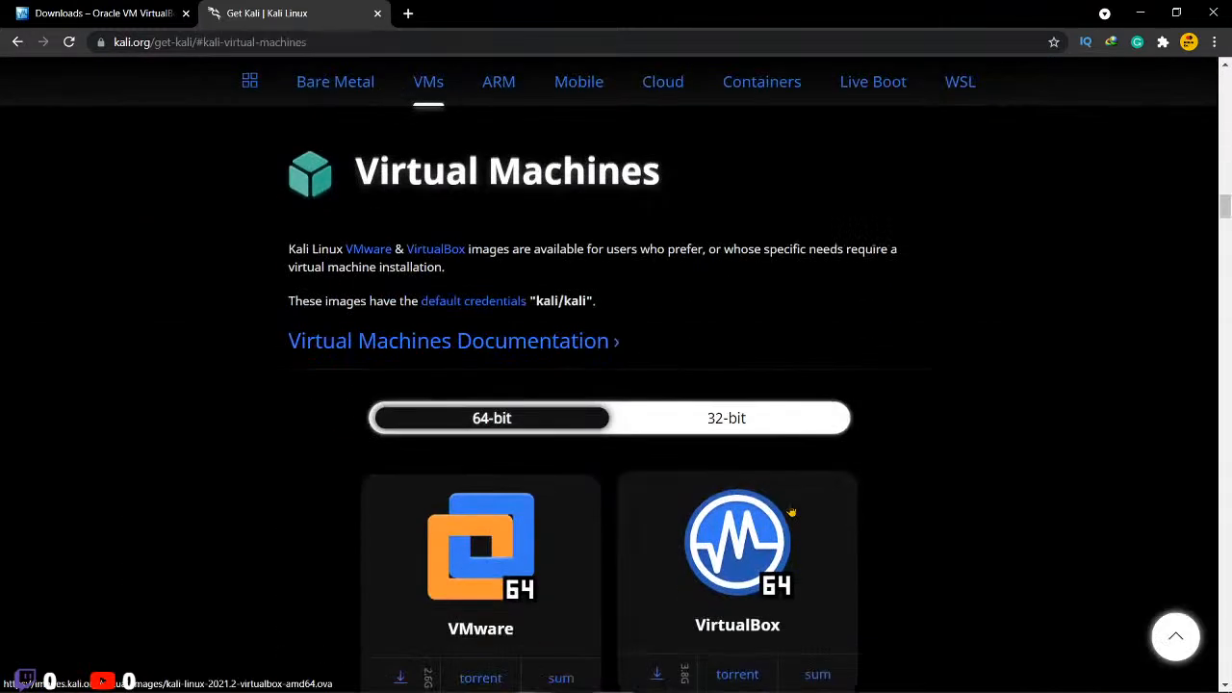
scroll(699, 455, down, 3)
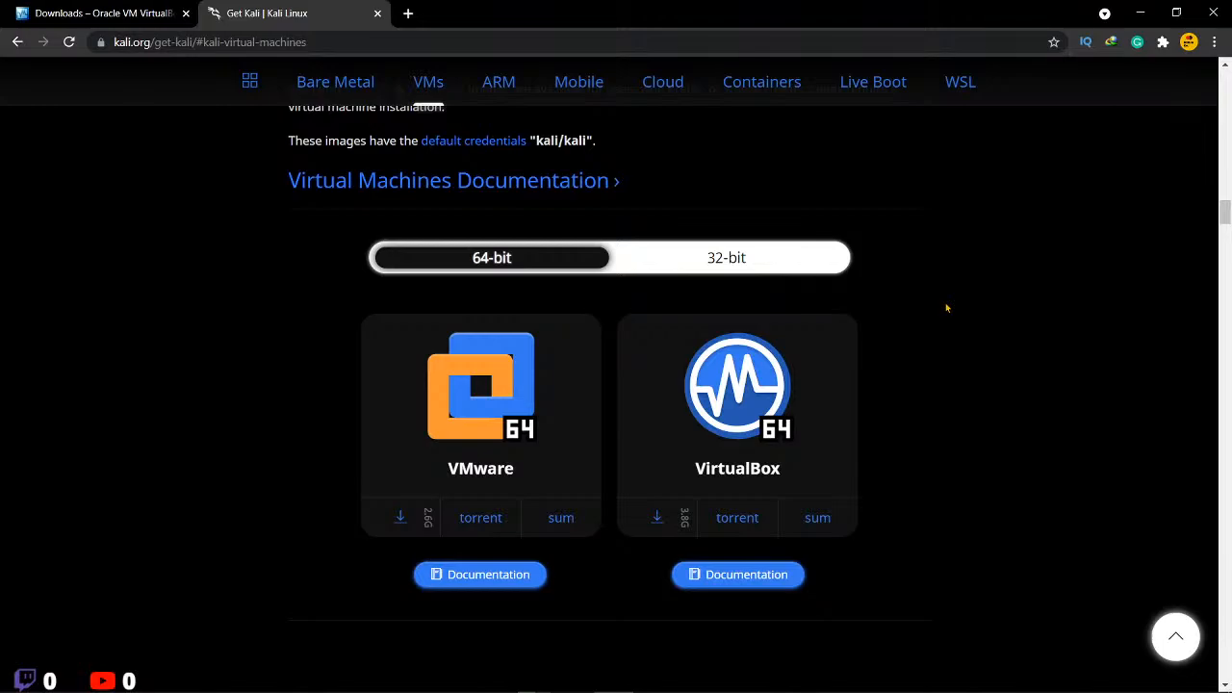
scroll(948, 308, up, 15)
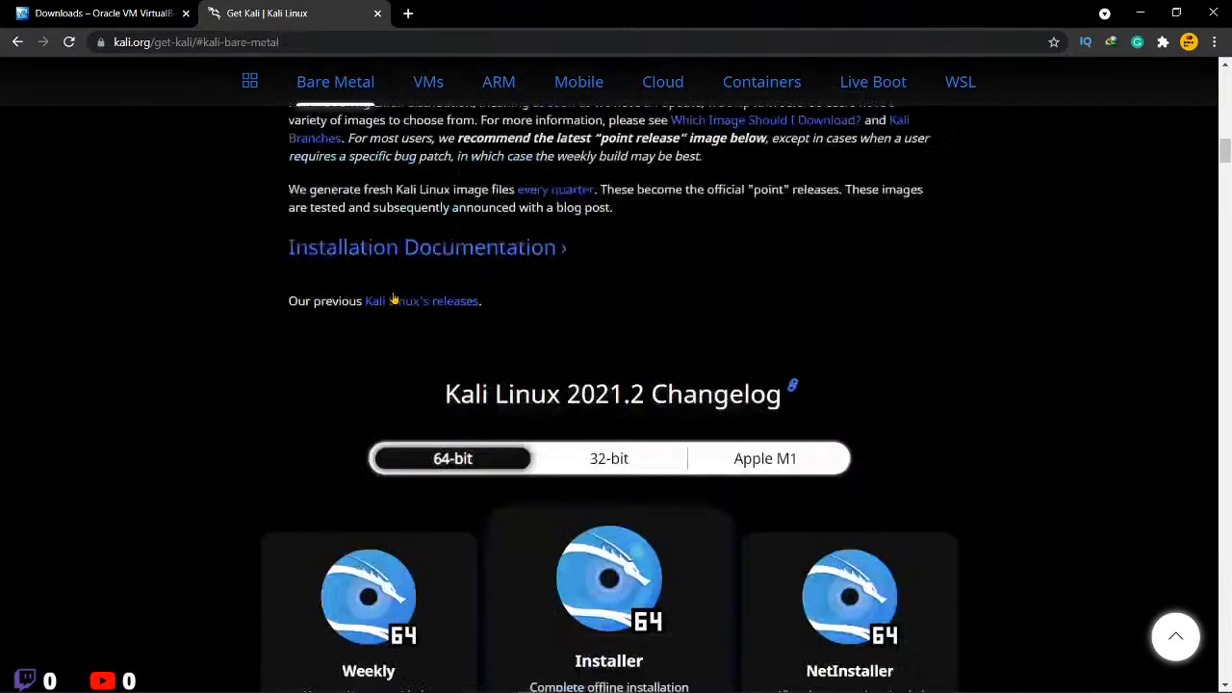
scroll(398, 303, up, 9)
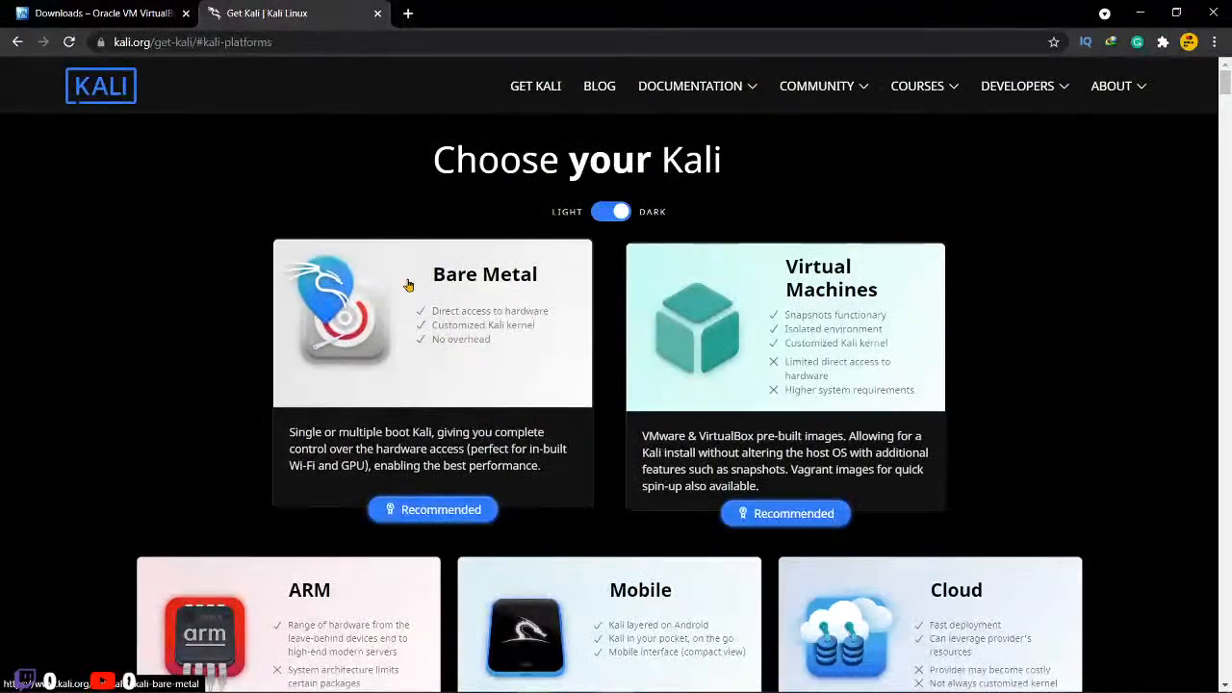
scroll(489, 286, down, 10)
scroll(490, 286, down, 10)
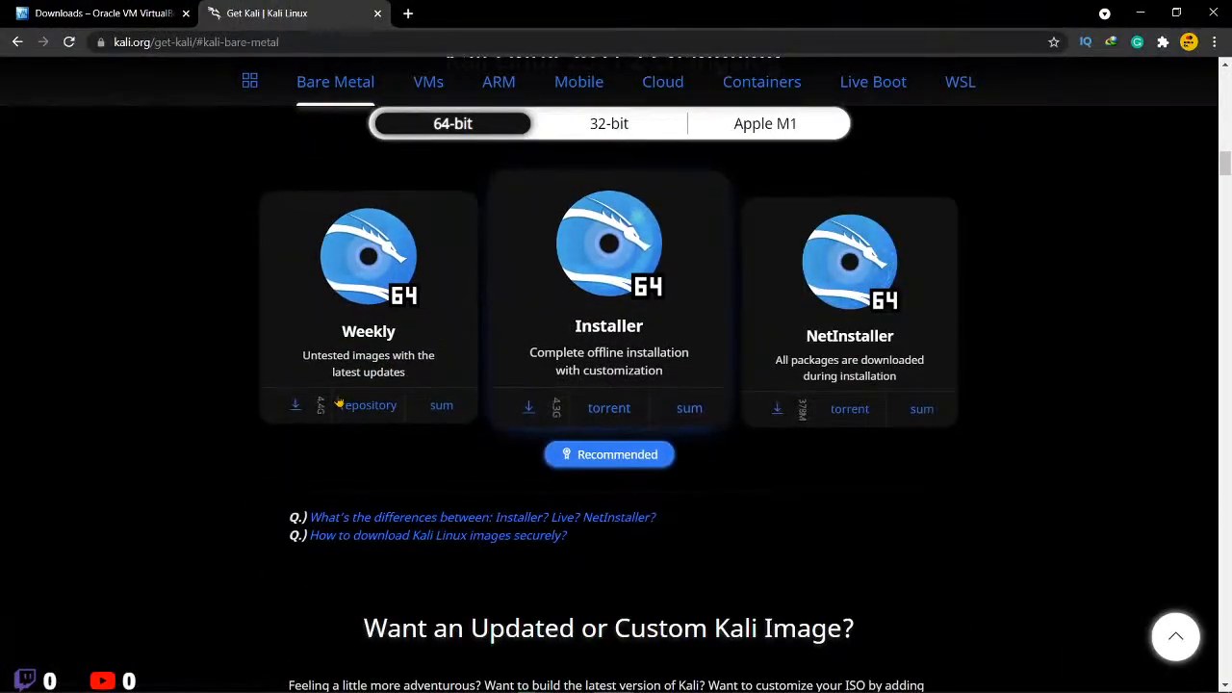
scroll(514, 361, up, 1)
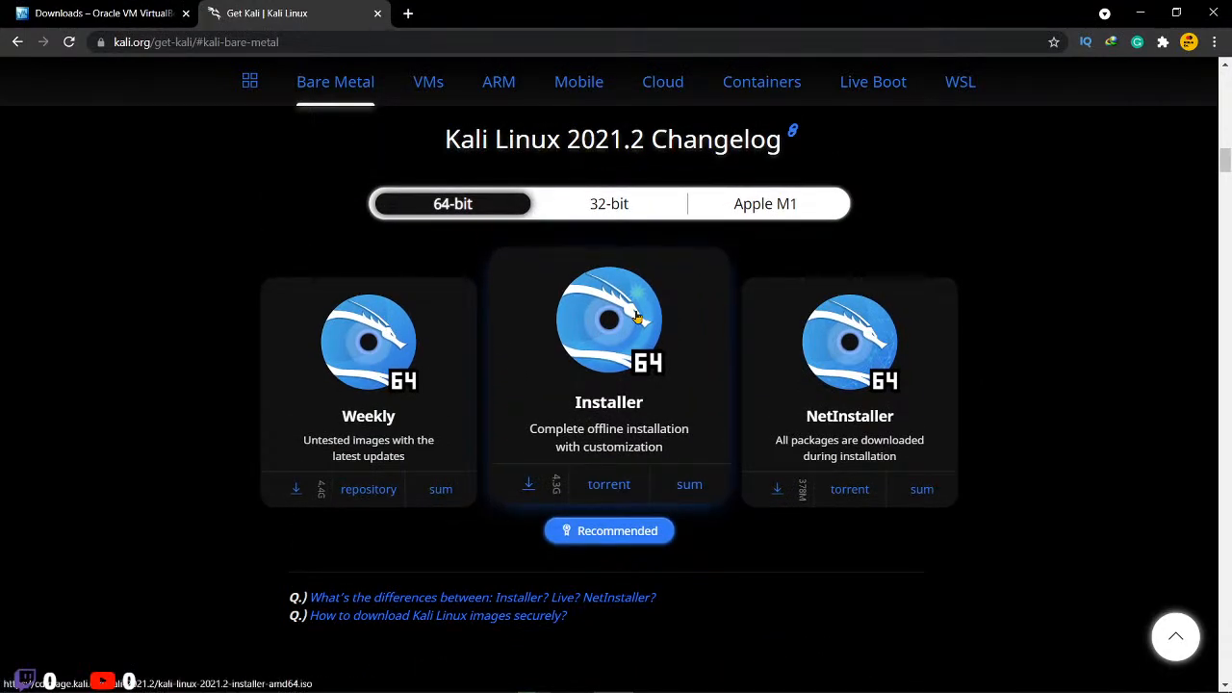
scroll(636, 318, up, 10)
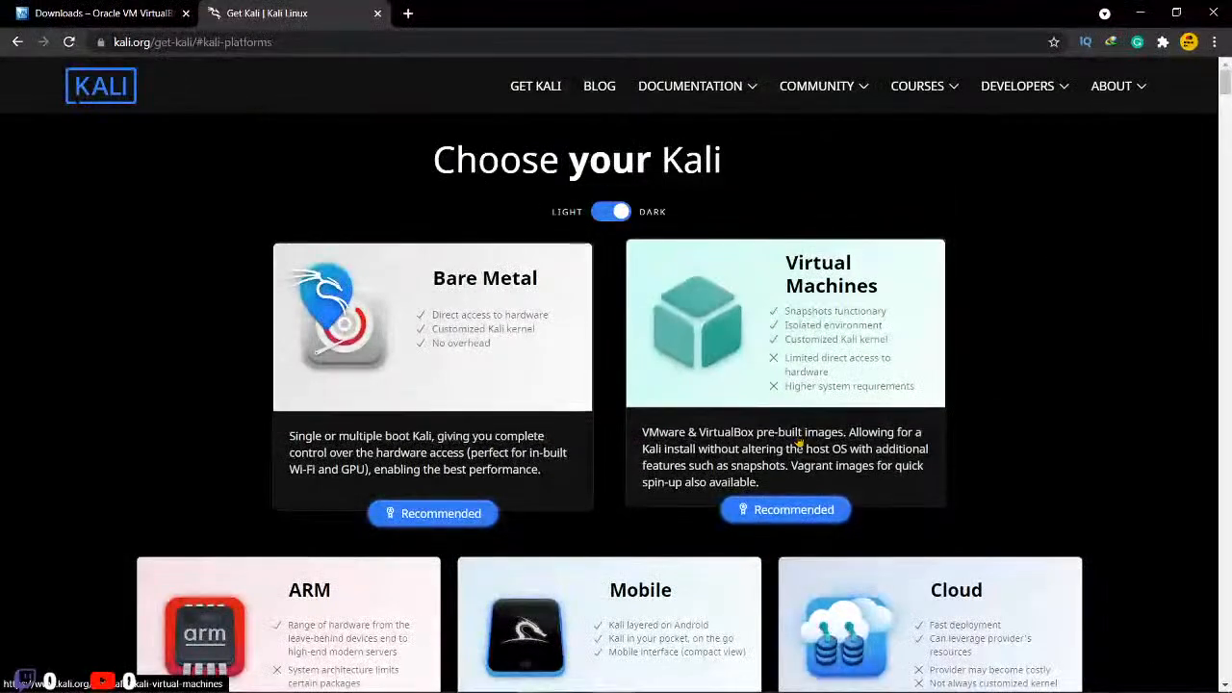
Step: Try to download the 64-bit VirtualBox image kali-linux-2021.2-virtualbox-amd64.ova from the Virtual Machines section, and go back to the Get Kali page
click(787, 339)
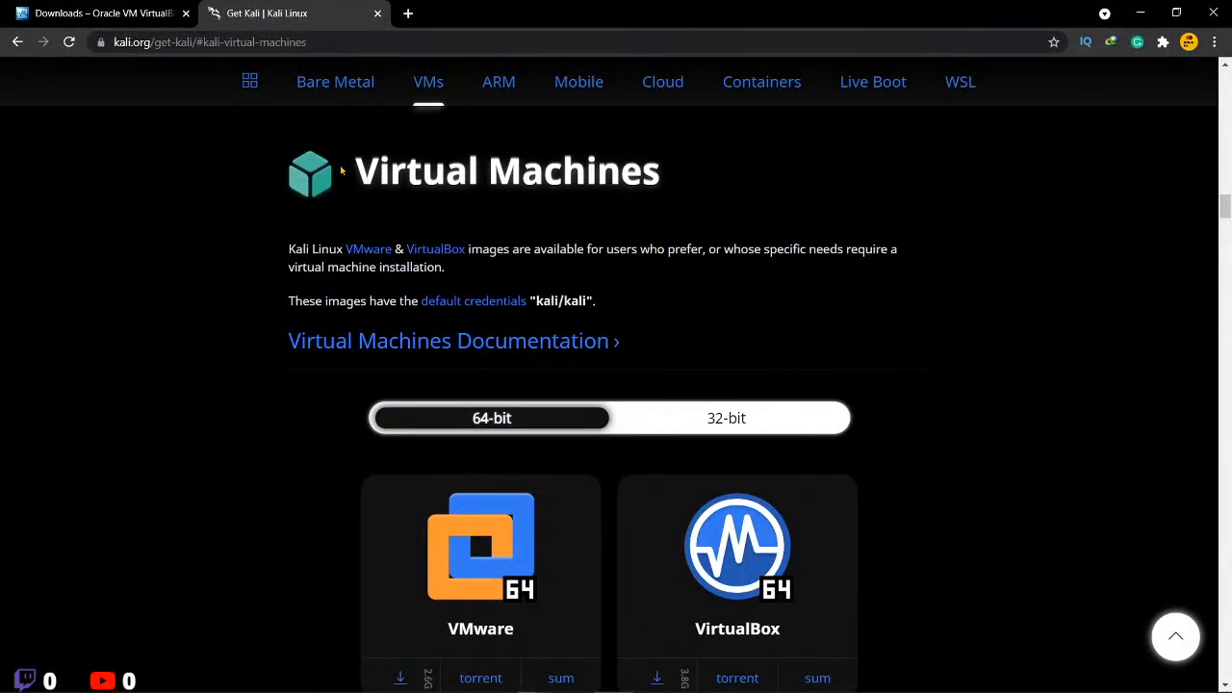
drag(383, 171, 796, 178)
scroll(662, 250, down, 2)
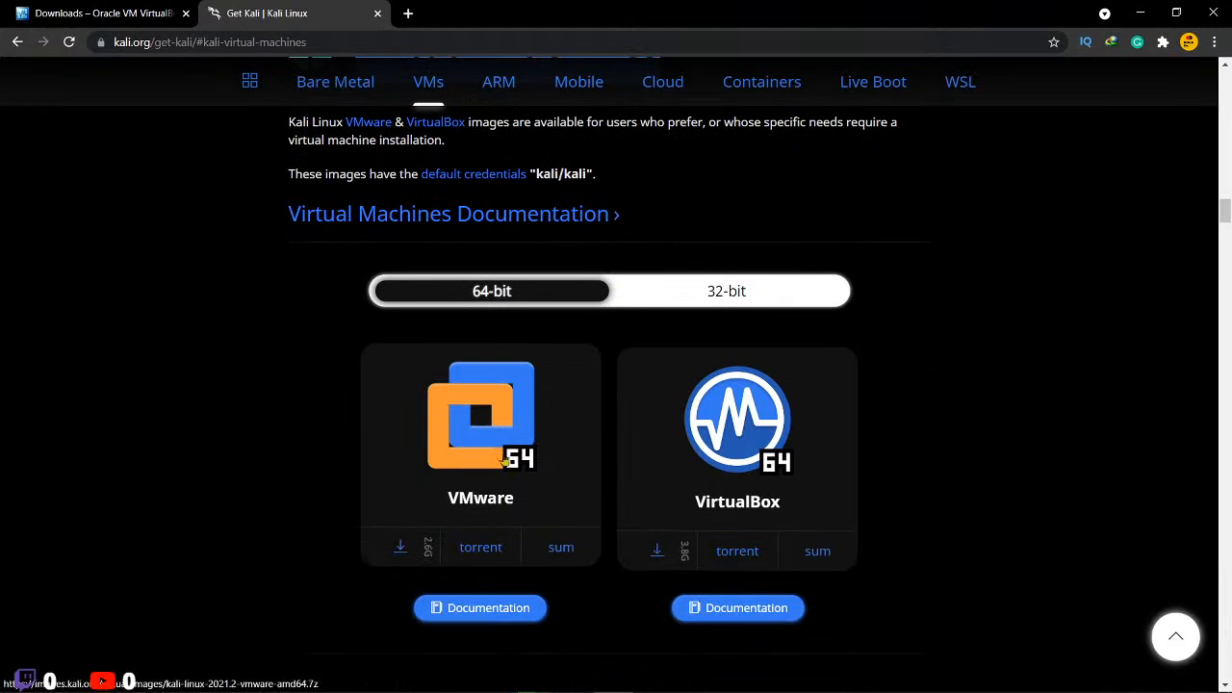
scroll(753, 499, down, 1)
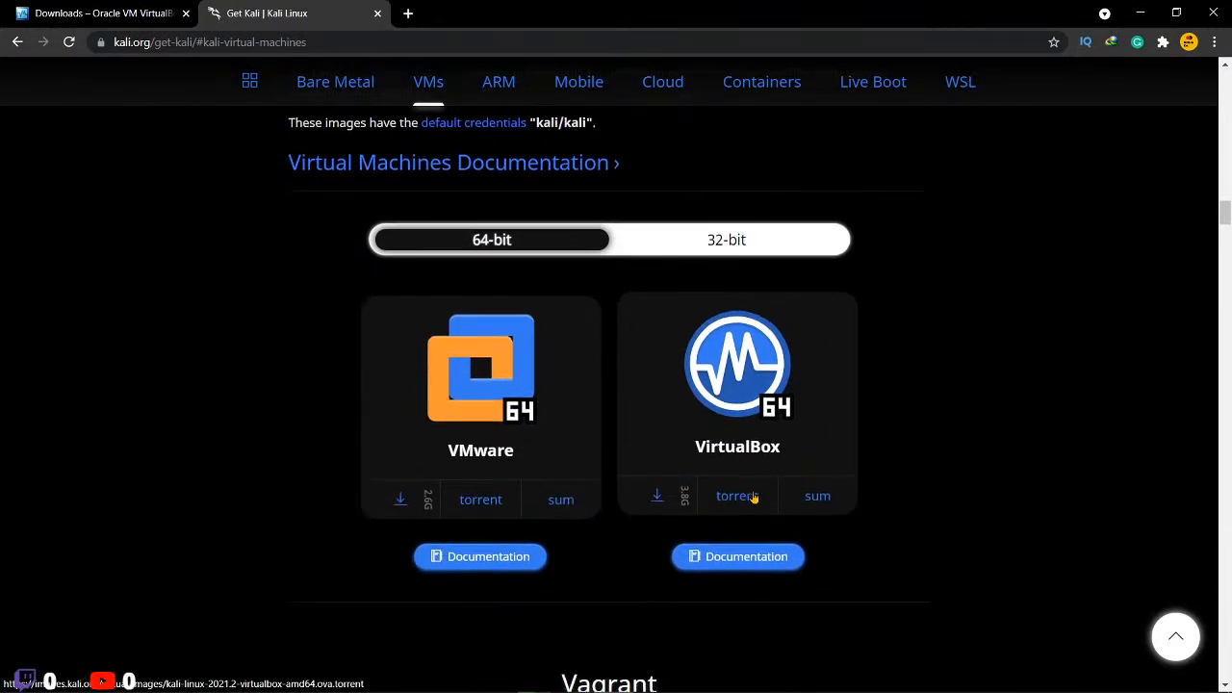
scroll(753, 496, down, 1)
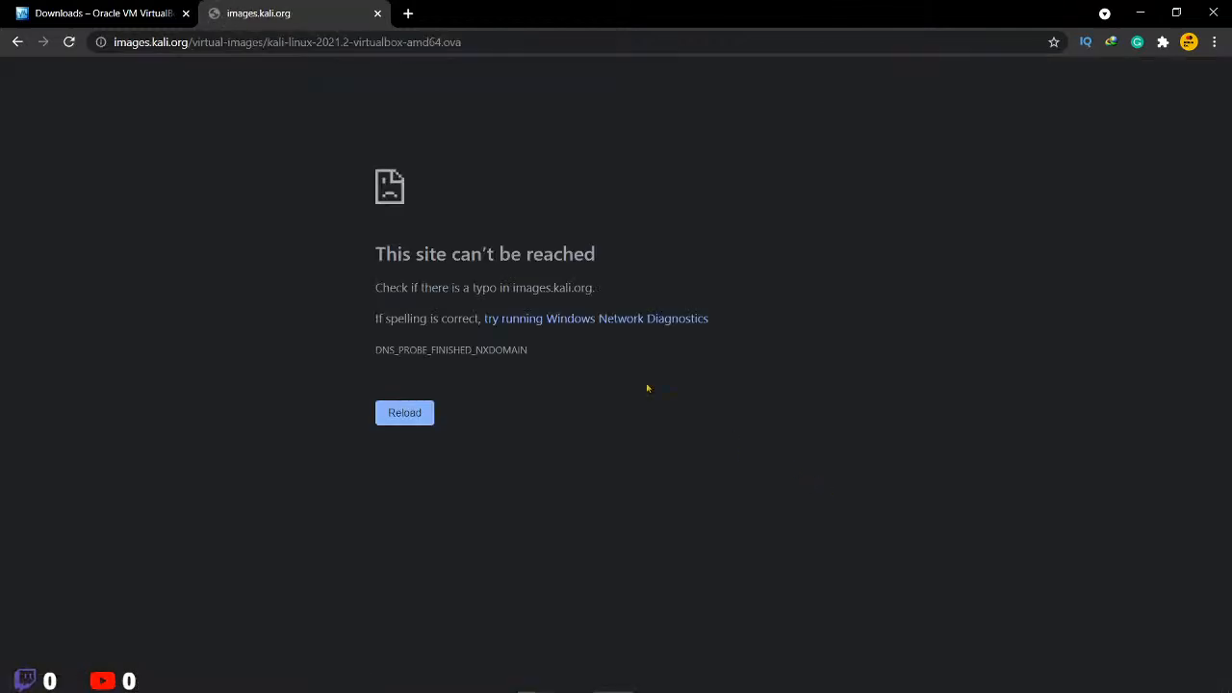
click(17, 42)
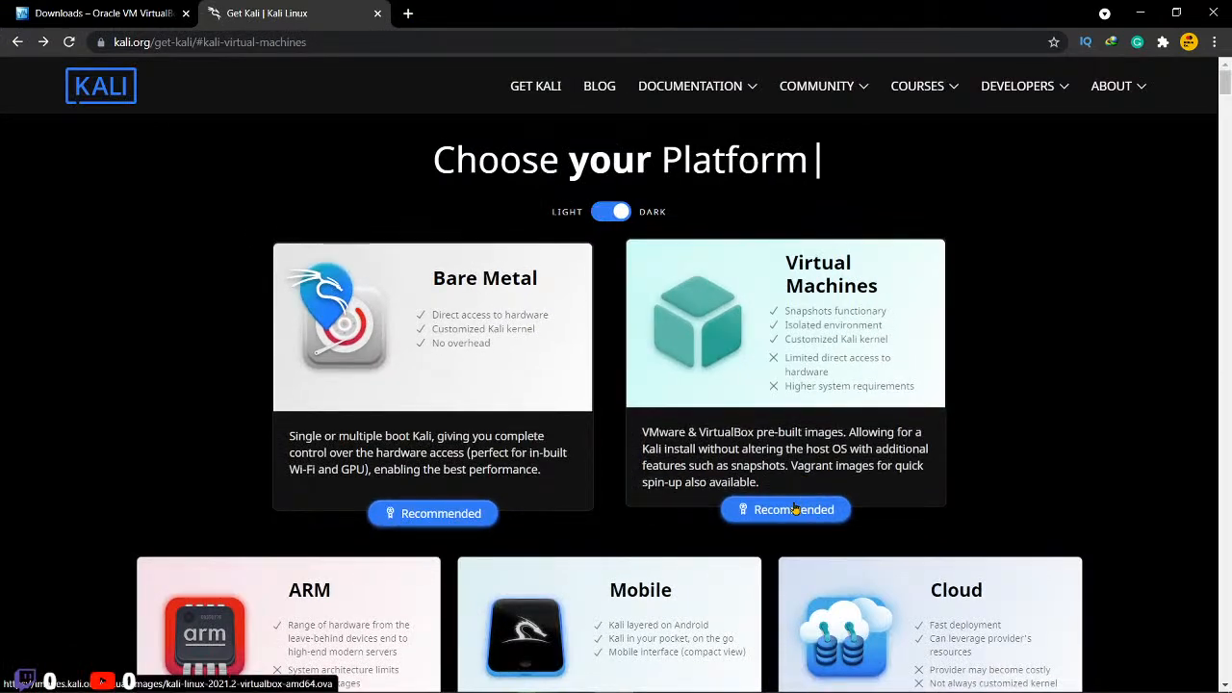
Step: Download the 64-bit VirtualBox image from the Virtual Machines section and show its SHA256 checksum
click(789, 512)
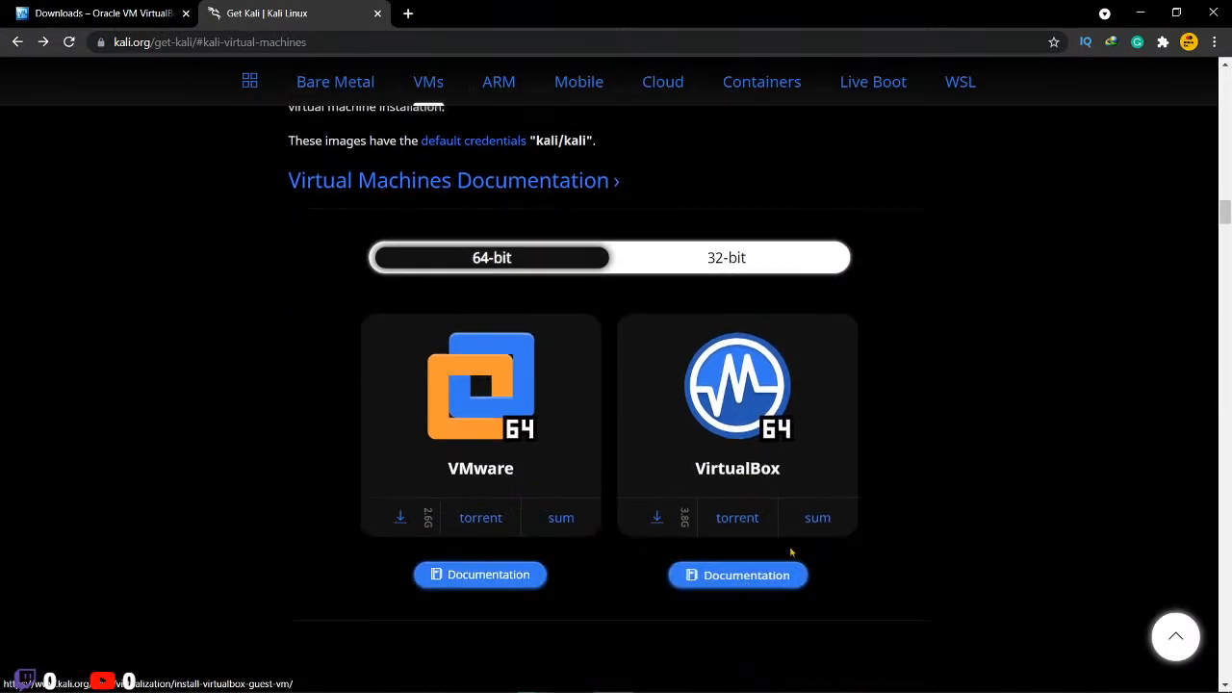
click(656, 516)
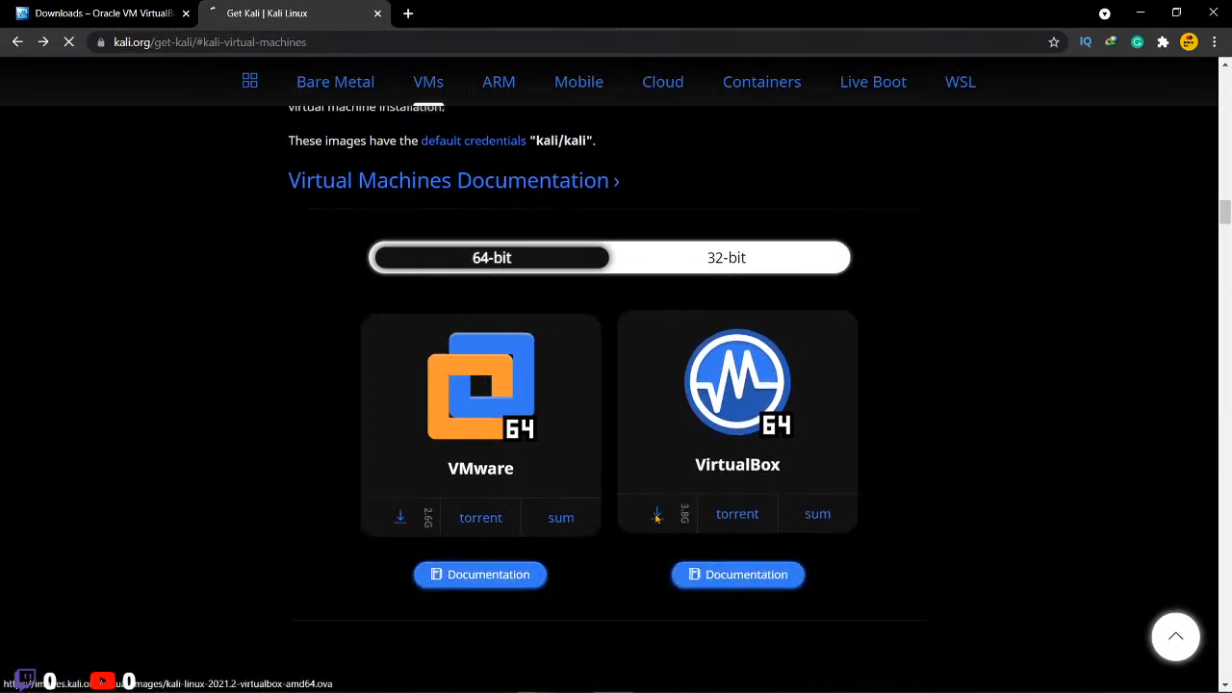
click(816, 519)
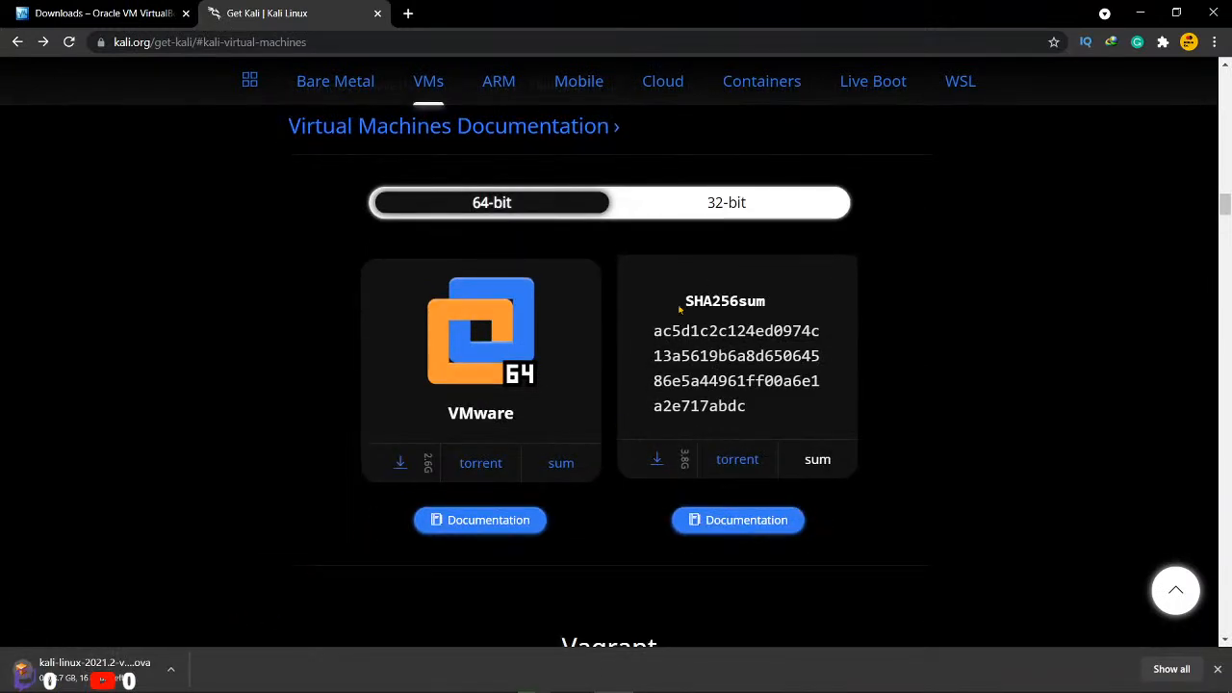
Step: Highlight the full SHA256sum value of the 64-bit VirtualBox image to examine it
drag(650, 333, 627, 342)
click(774, 411)
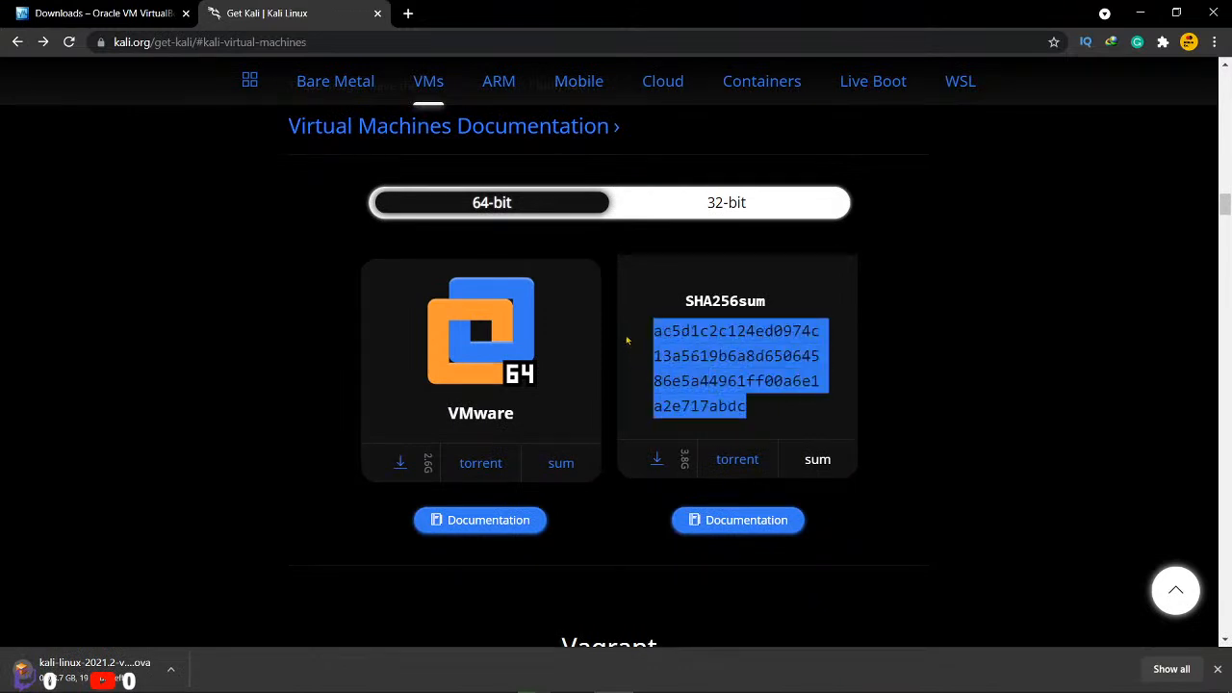
click(788, 412)
drag(787, 411, 645, 334)
click(811, 420)
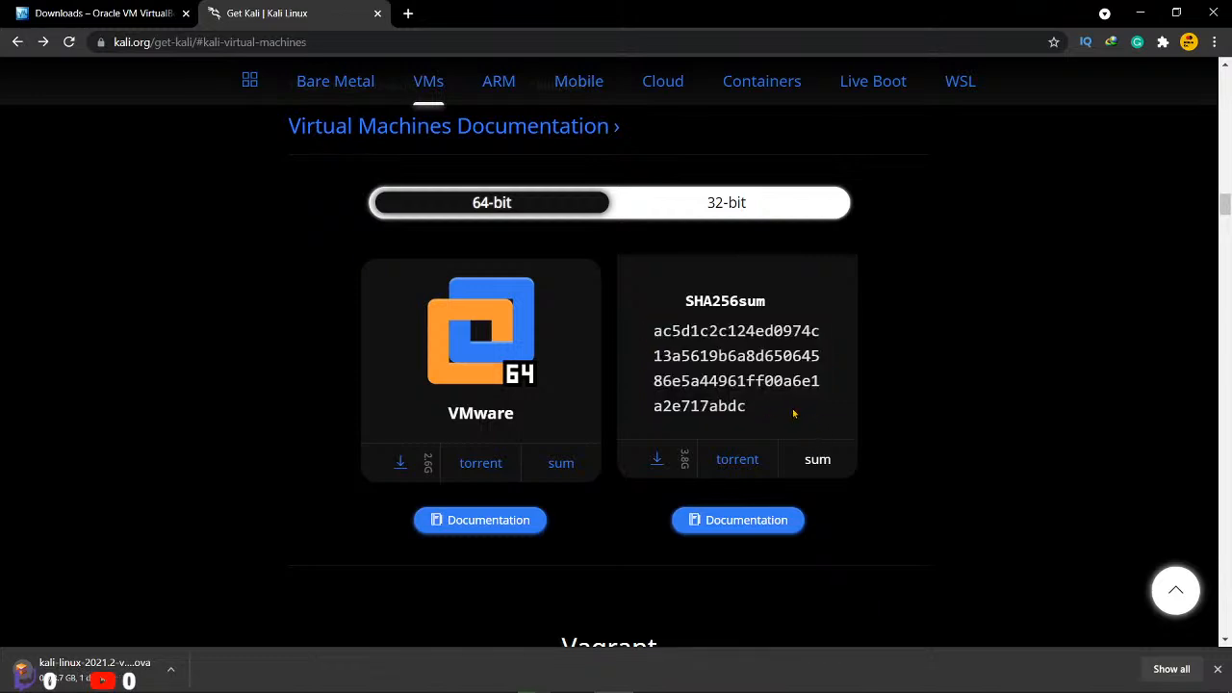
drag(793, 414, 626, 338)
click(819, 407)
drag(819, 407, 654, 326)
click(807, 418)
drag(807, 418, 651, 329)
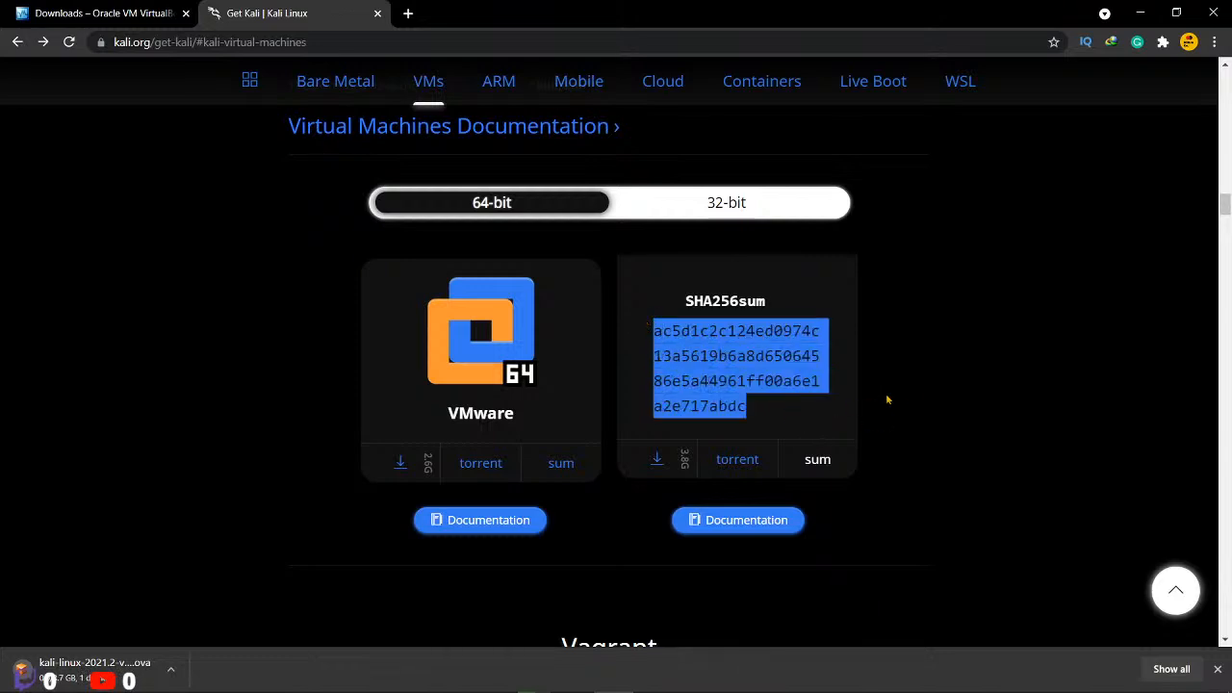
click(802, 404)
drag(759, 405, 622, 333)
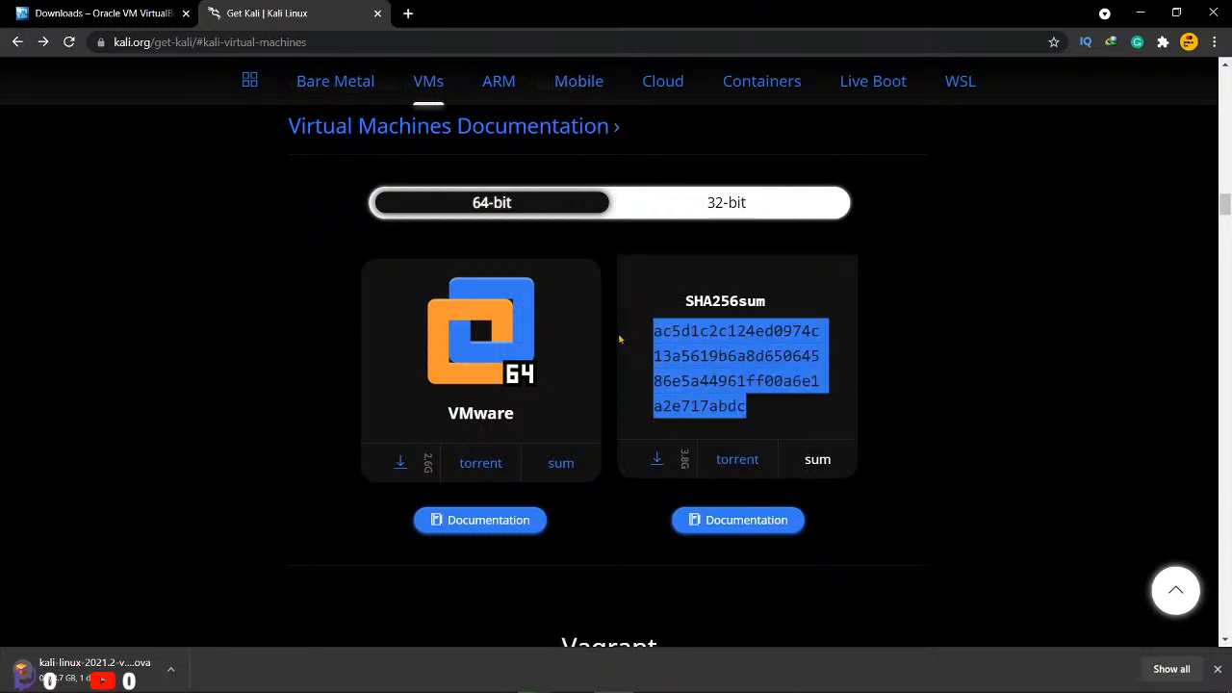
Step: Pause the Kali Linux .ova download and show the file in its Downloads folder
click(170, 668)
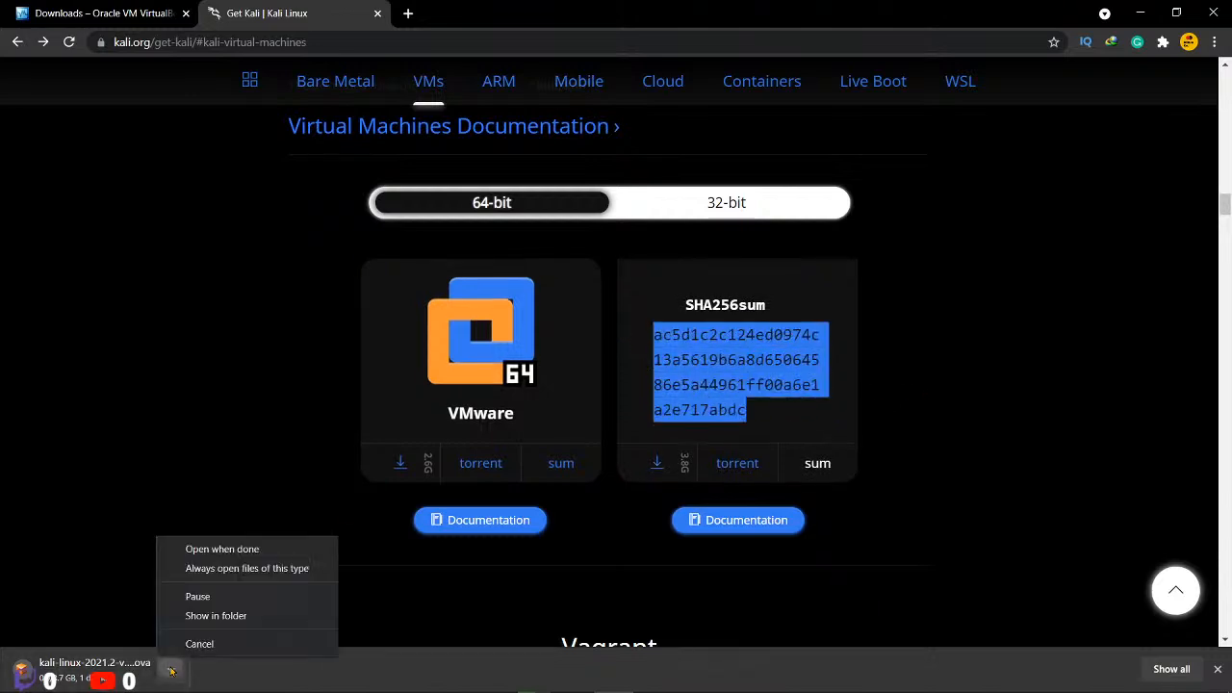
click(224, 596)
click(170, 669)
click(215, 615)
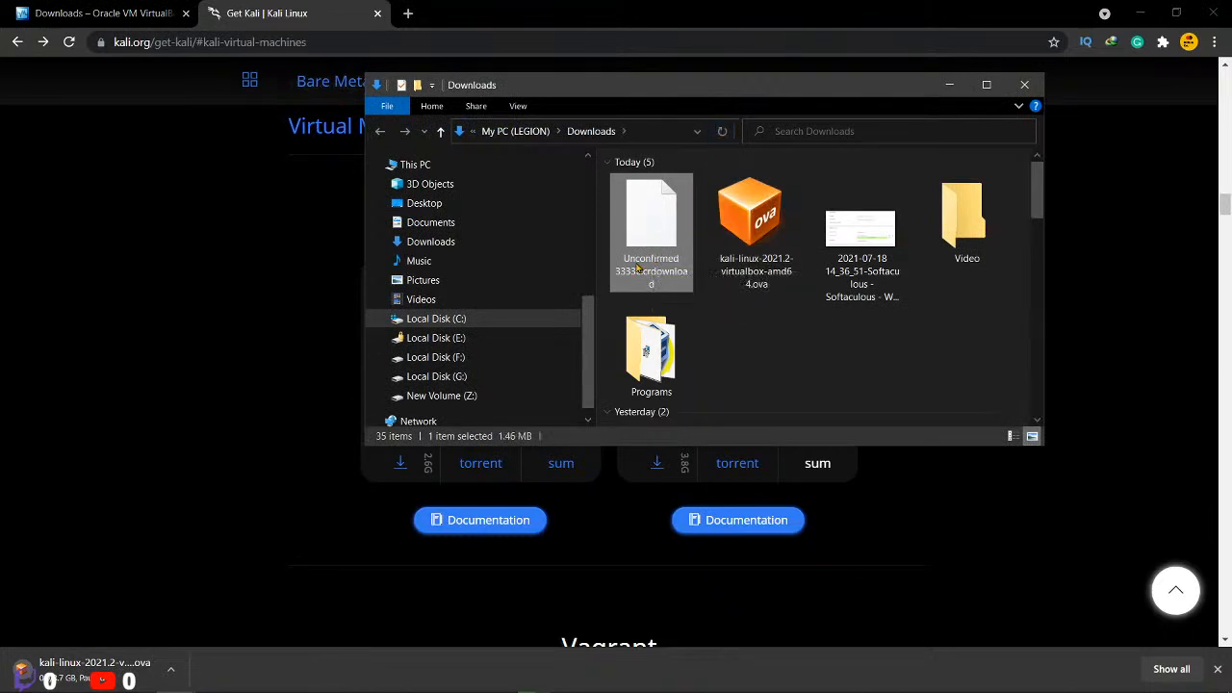
Step: Try to permanently delete Unconfirmed 33336.crdownload from the Downloads folder, and select kali-linux-2021.2-virtualbox-amd64.ova
key(shift+Delete)
key(Return)
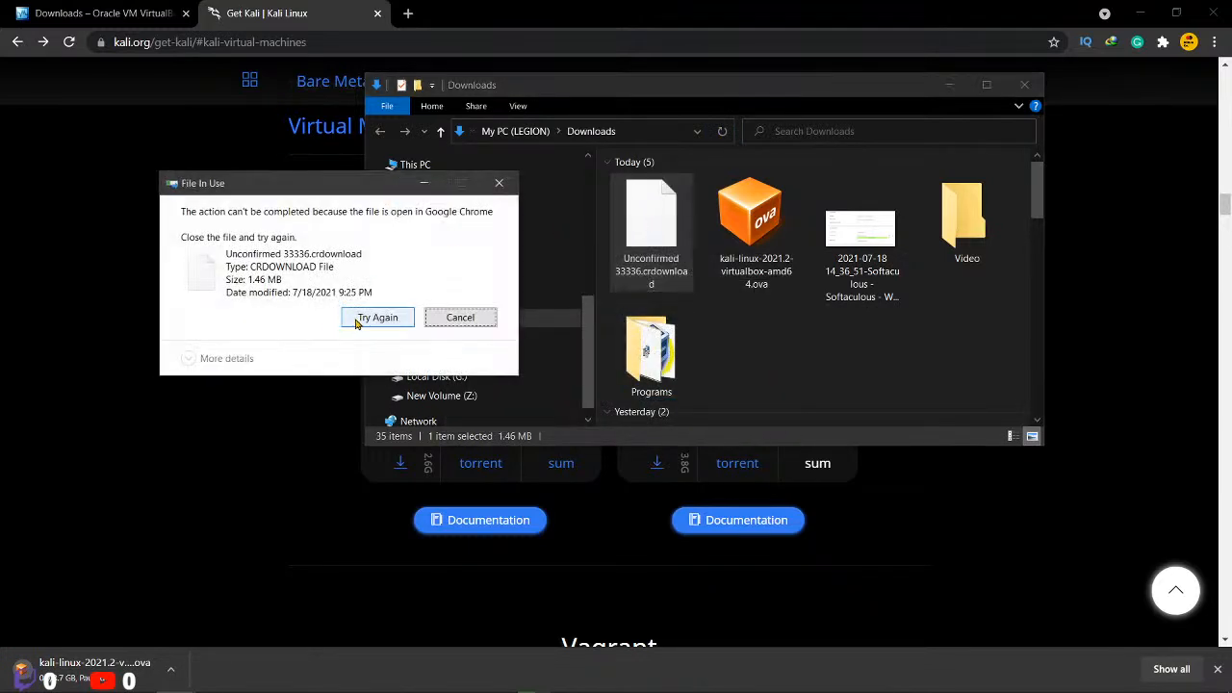
click(375, 318)
click(499, 182)
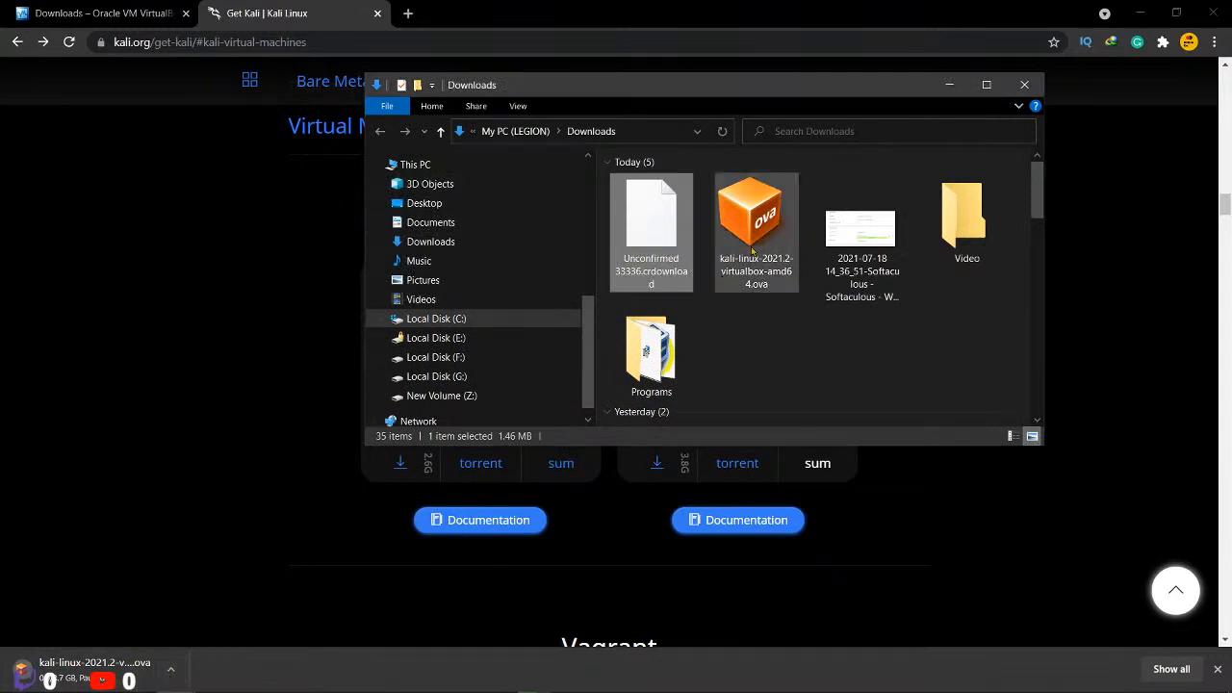
click(760, 284)
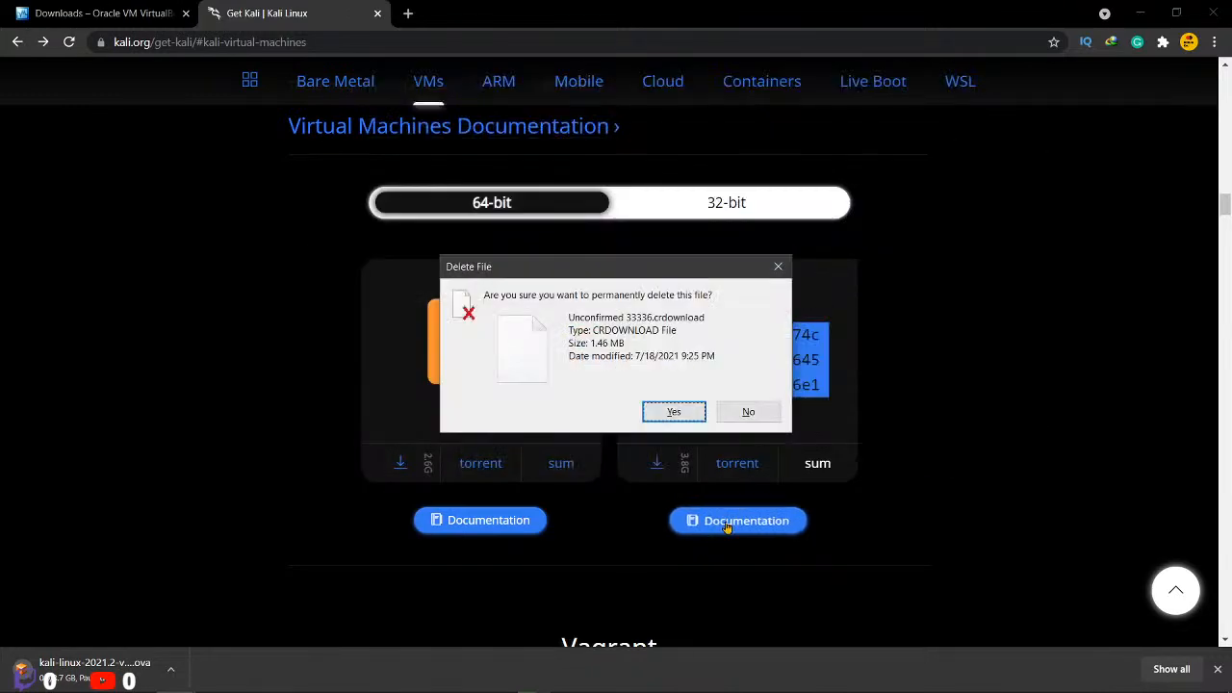
Step: Open the documentation for the VirtualBox image and skim the Kali inside VirtualBox (Guest VM) wizard instructions
click(727, 526)
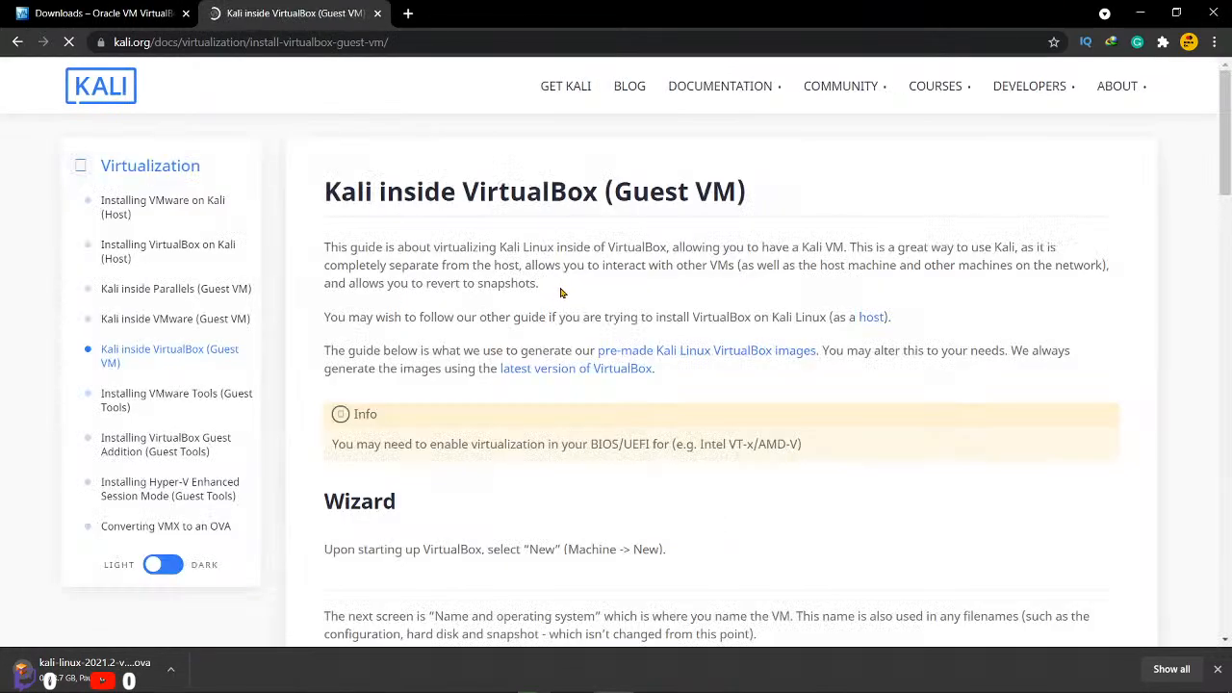
scroll(561, 288, down, 3)
scroll(562, 293, down, 2)
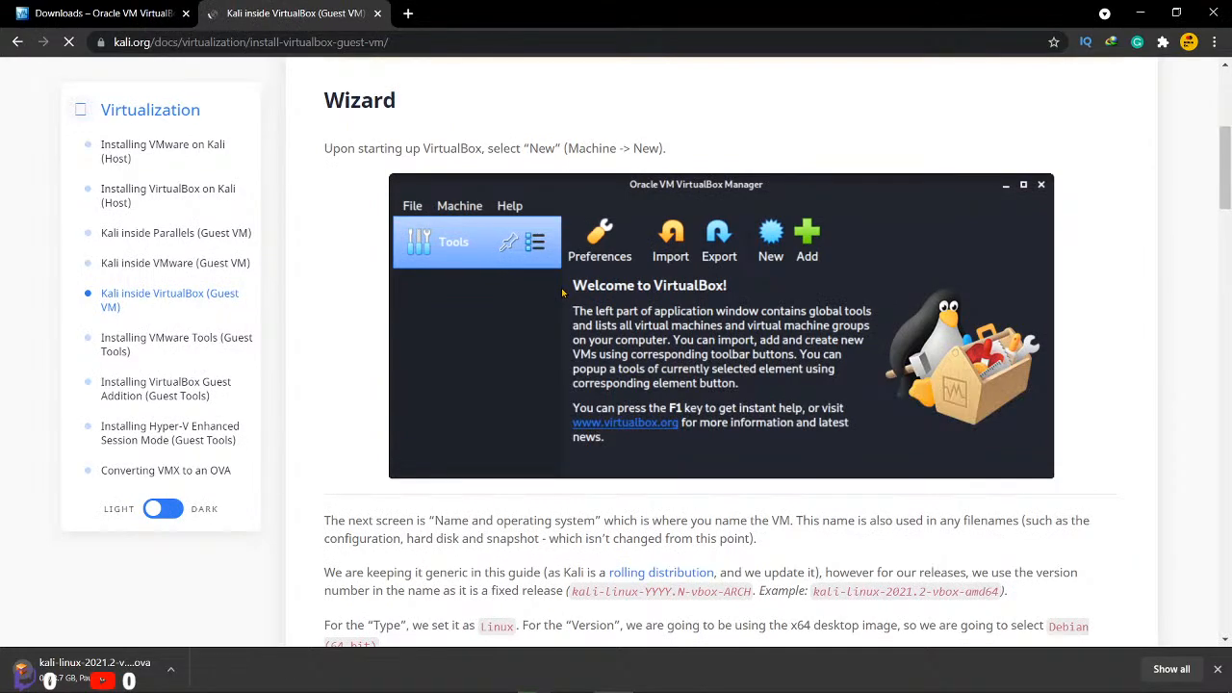
scroll(562, 292, up, 3)
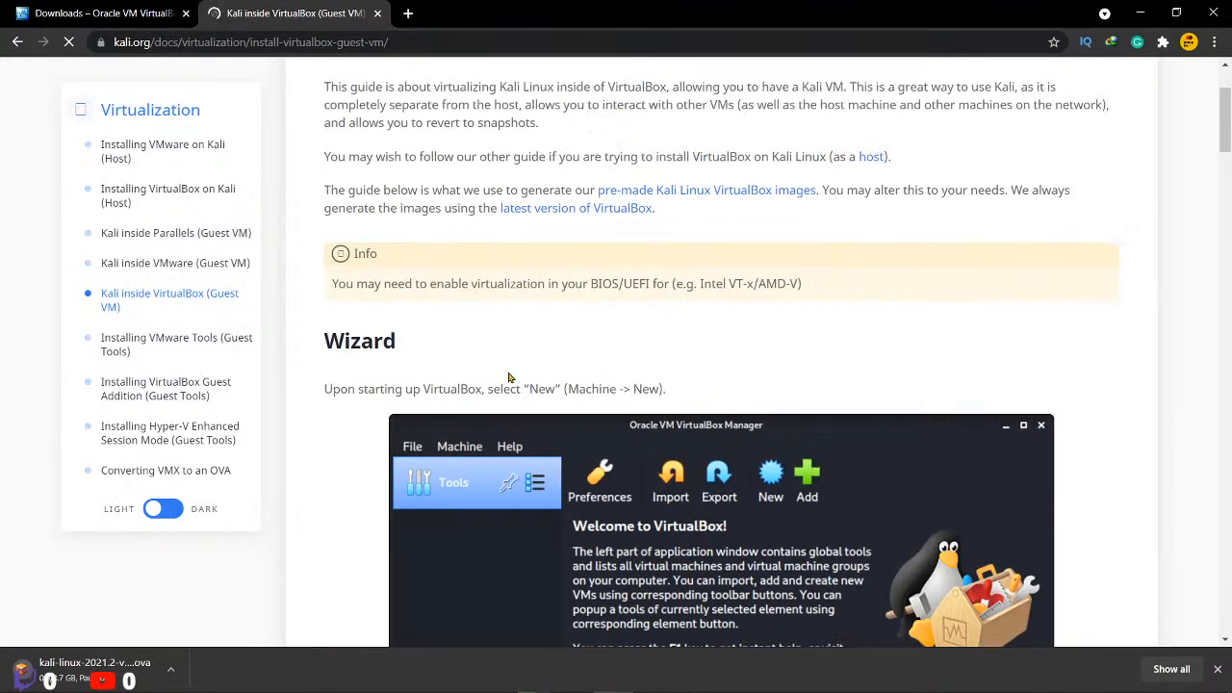
scroll(487, 383, down, 5)
scroll(541, 245, down, 2)
scroll(541, 244, down, 10)
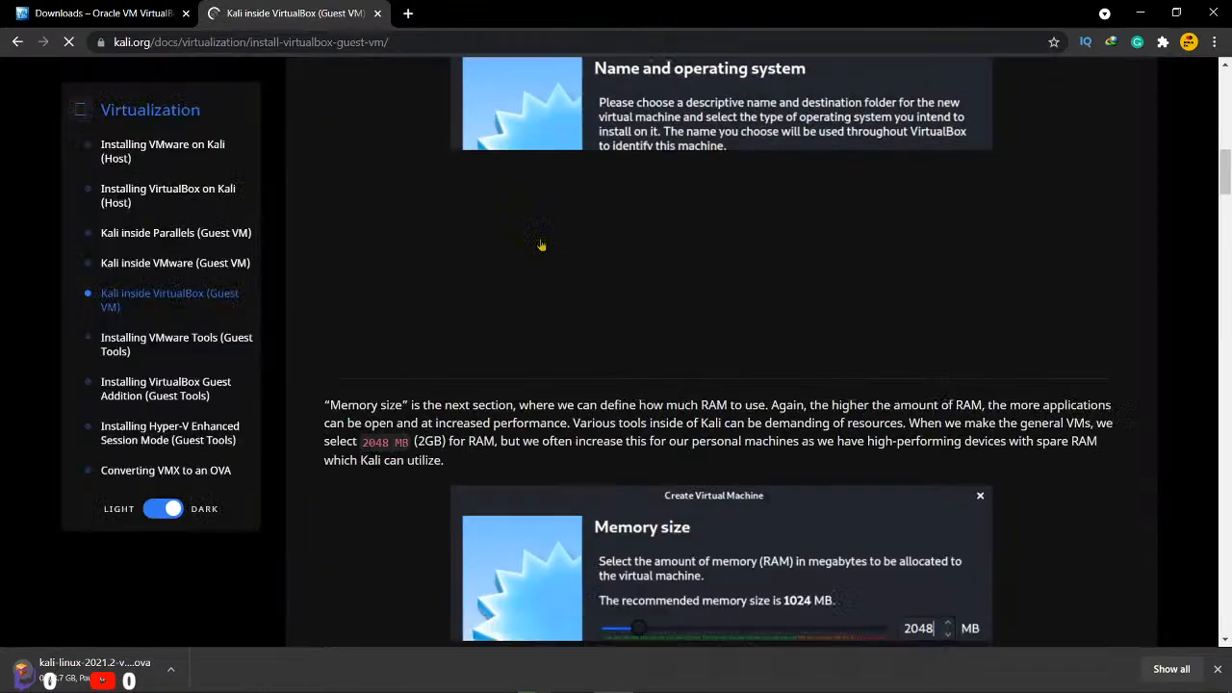
scroll(541, 241, down, 10)
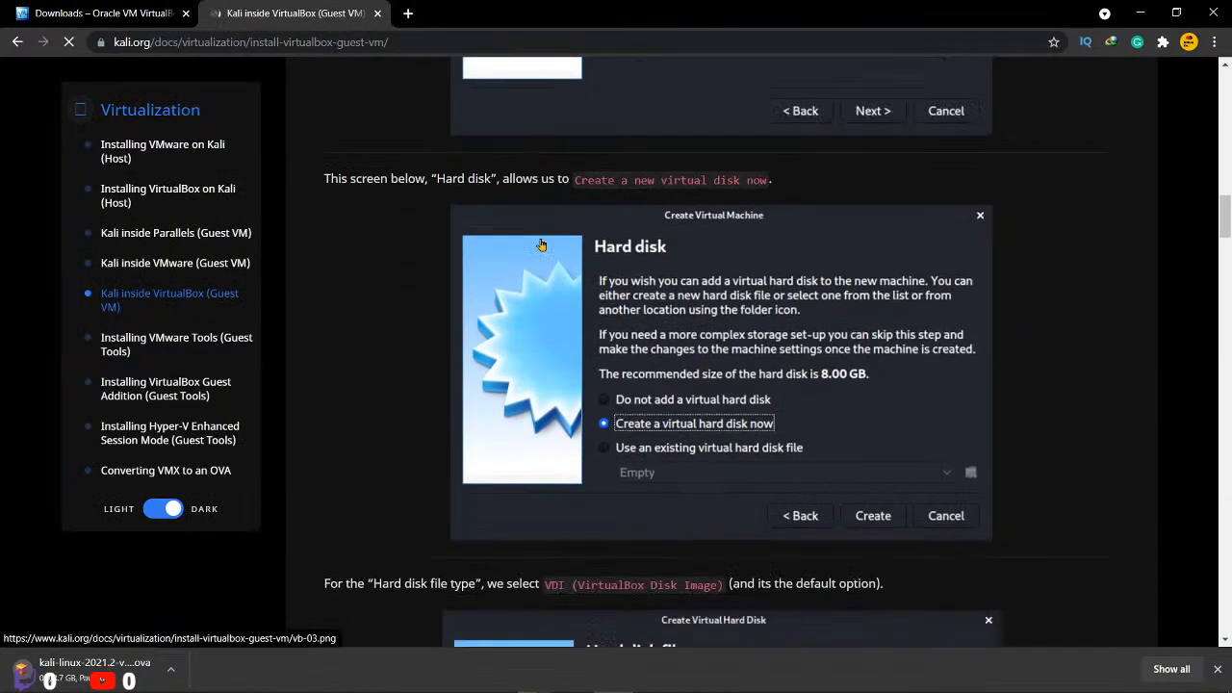
scroll(542, 244, down, 1)
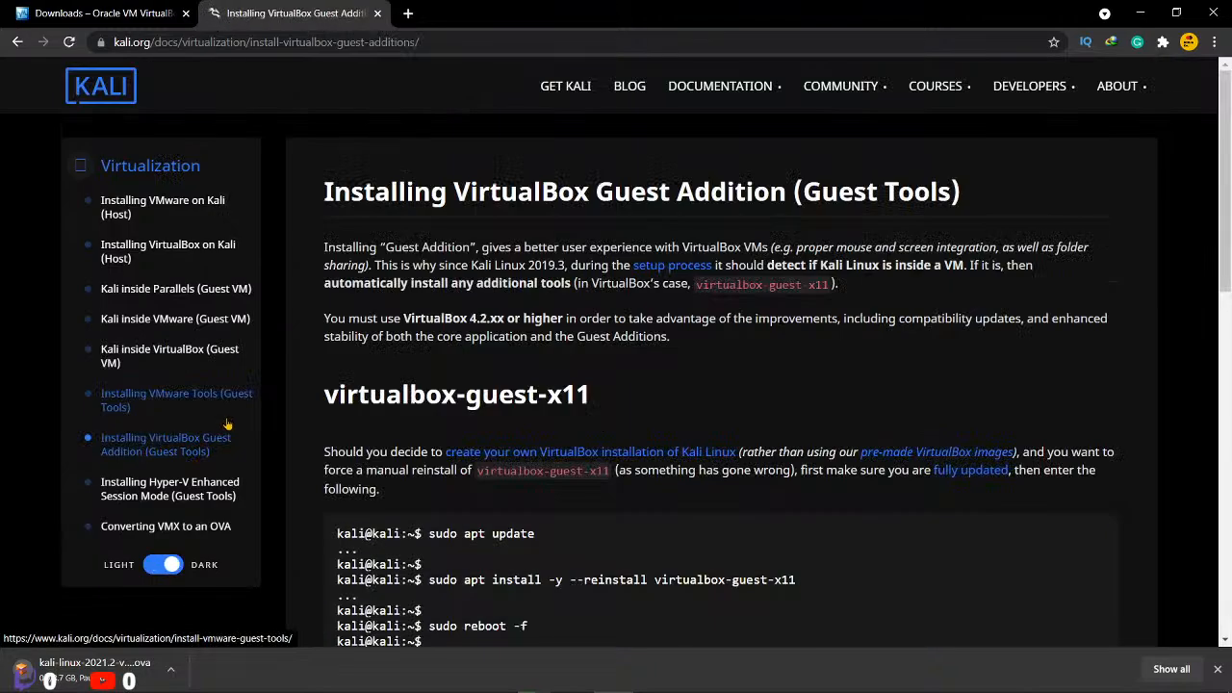
Step: Read the Installing VirtualBox Guest Addition (Guest Tools) page and open the Kali inside VMware (Guest VM) guide
scroll(303, 409, down, 8)
scroll(303, 409, up, 4)
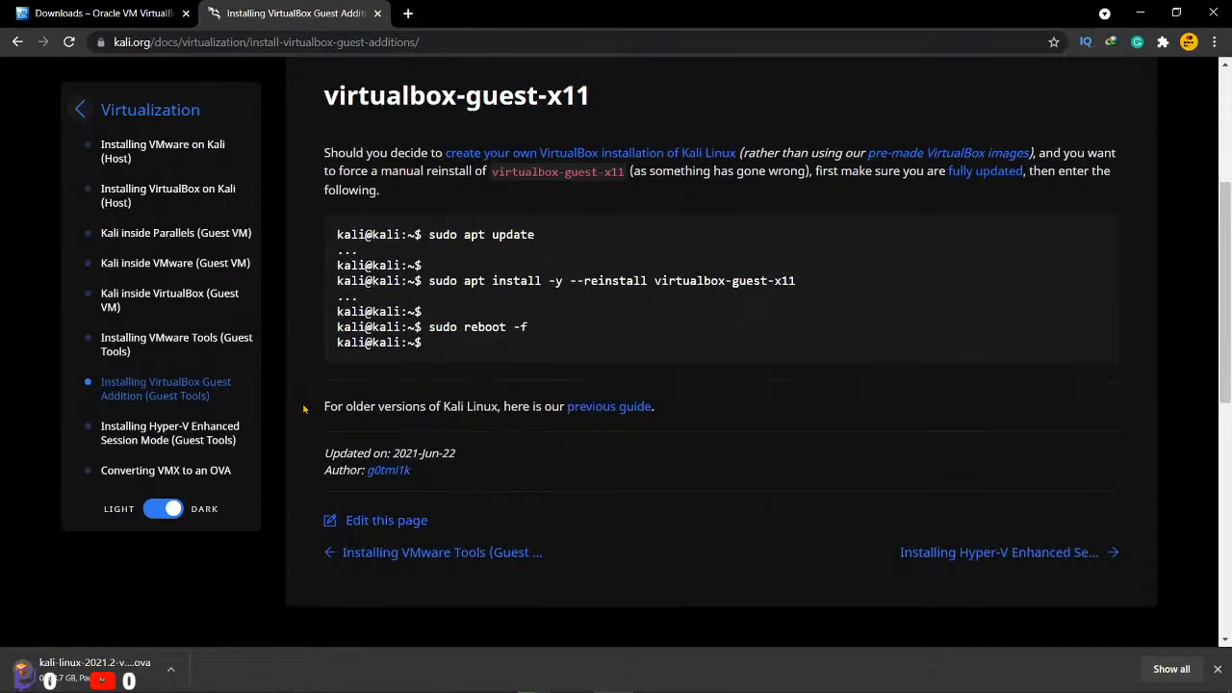
scroll(303, 409, up, 3)
click(179, 323)
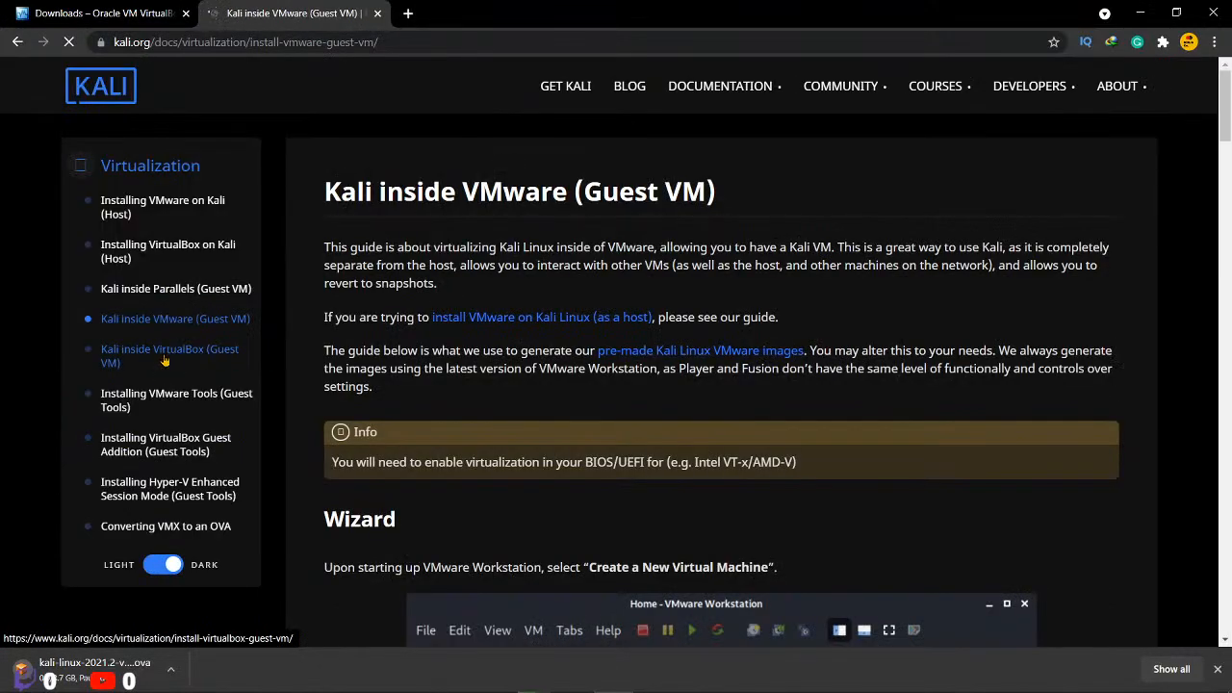
Step: Return to the Kali inside VirtualBox (Guest VM) guide and examine its virtual machine creation wizard instructions
click(166, 363)
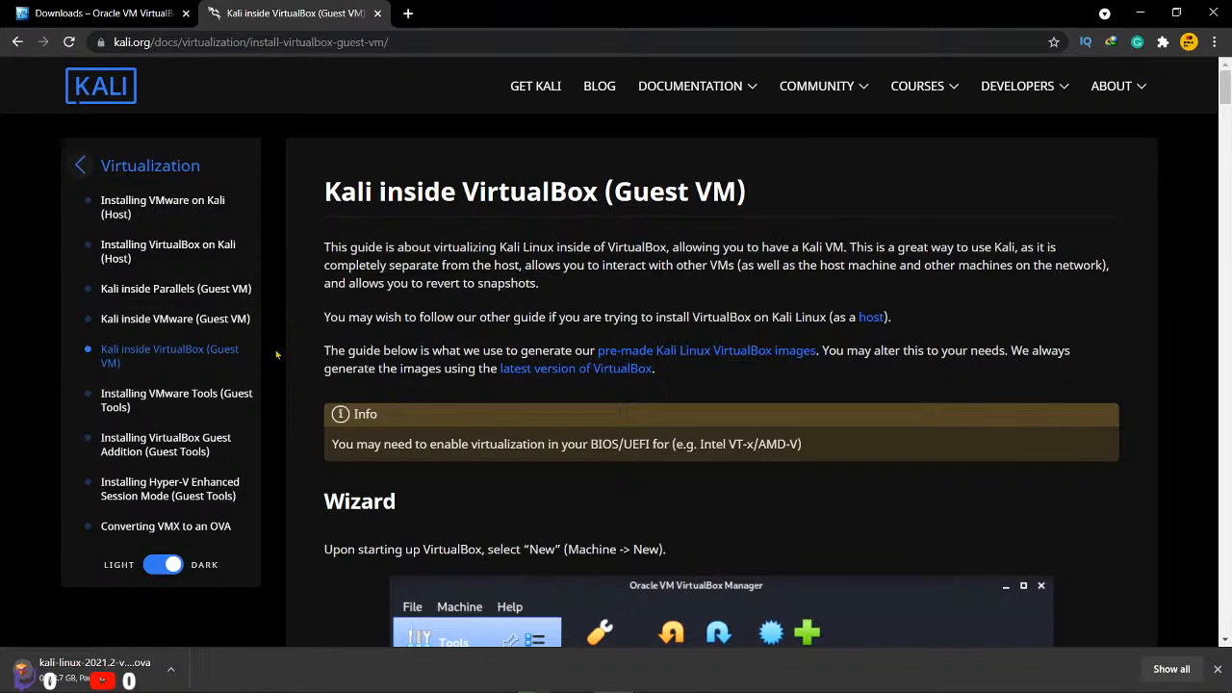
scroll(278, 365, down, 1)
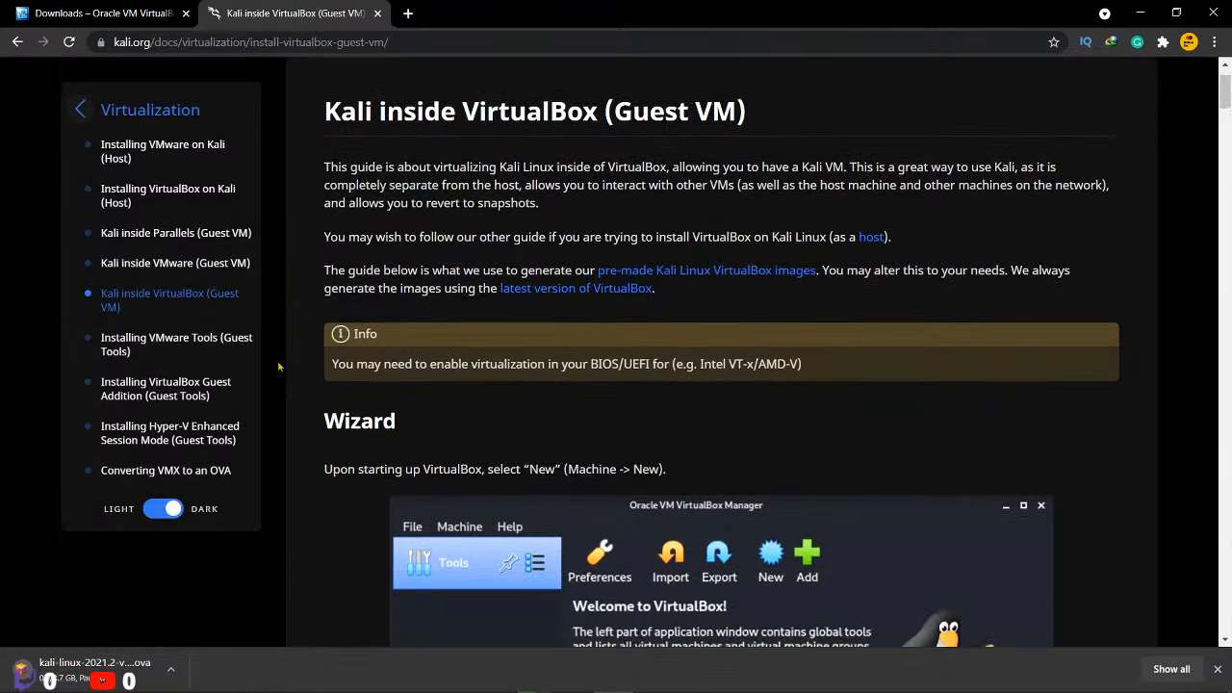
scroll(278, 366, down, 15)
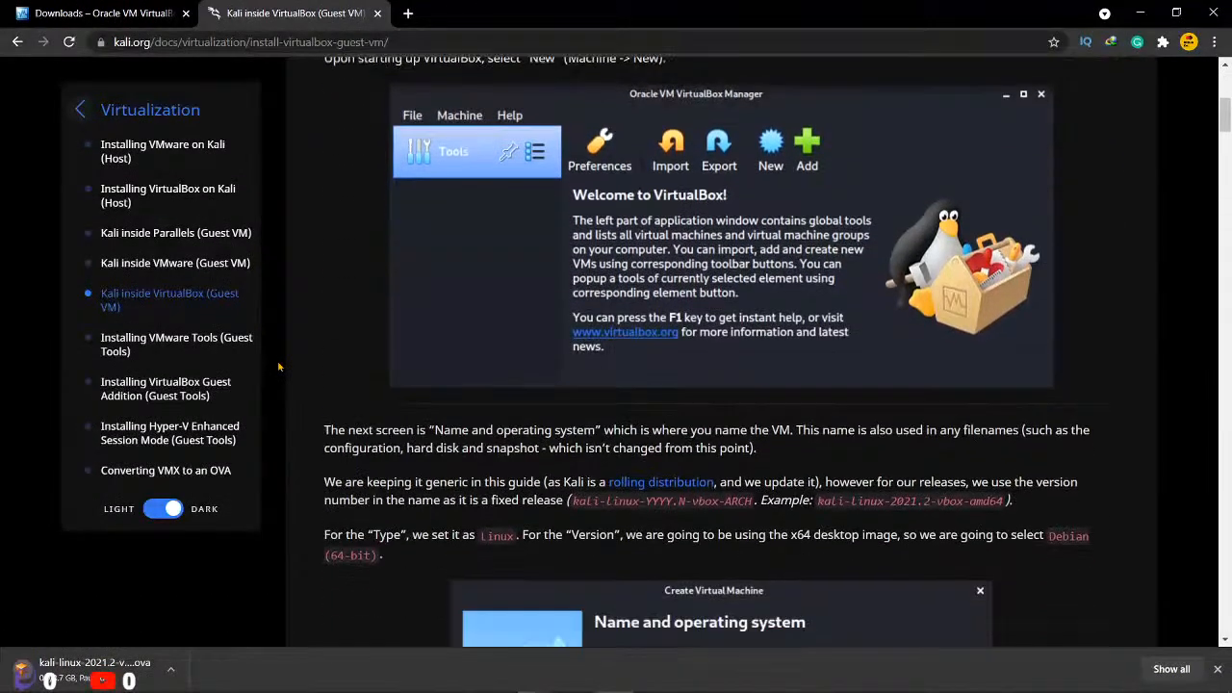
scroll(278, 366, down, 14)
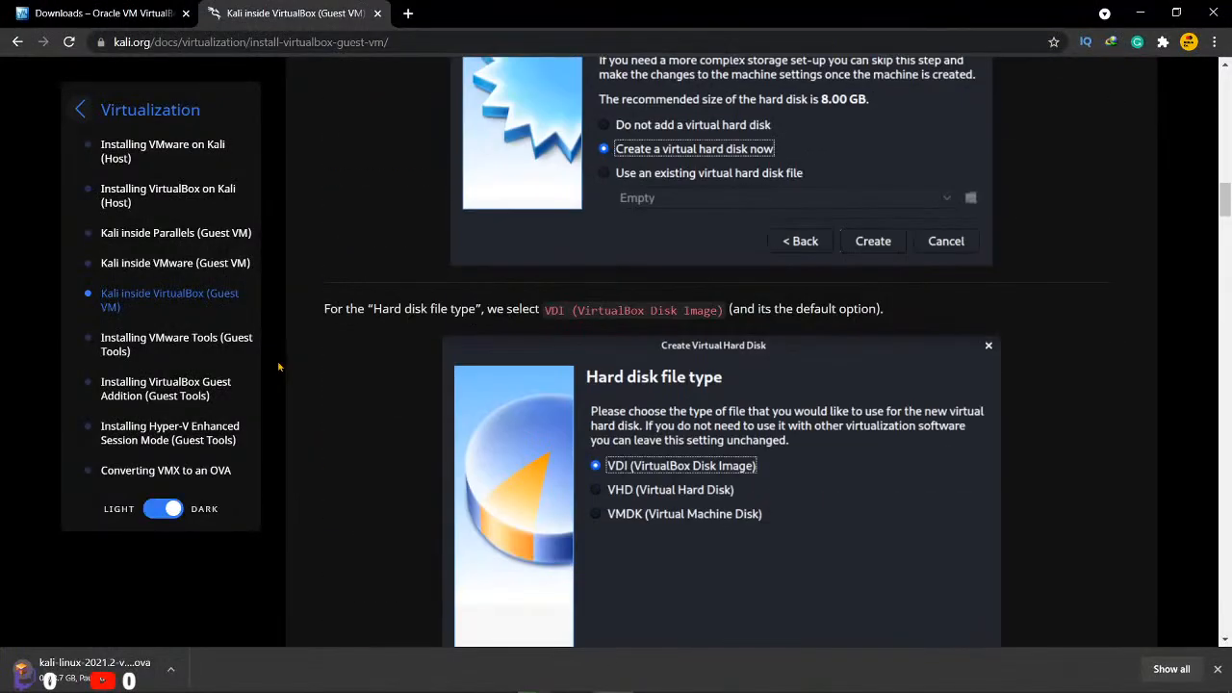
scroll(278, 365, down, 12)
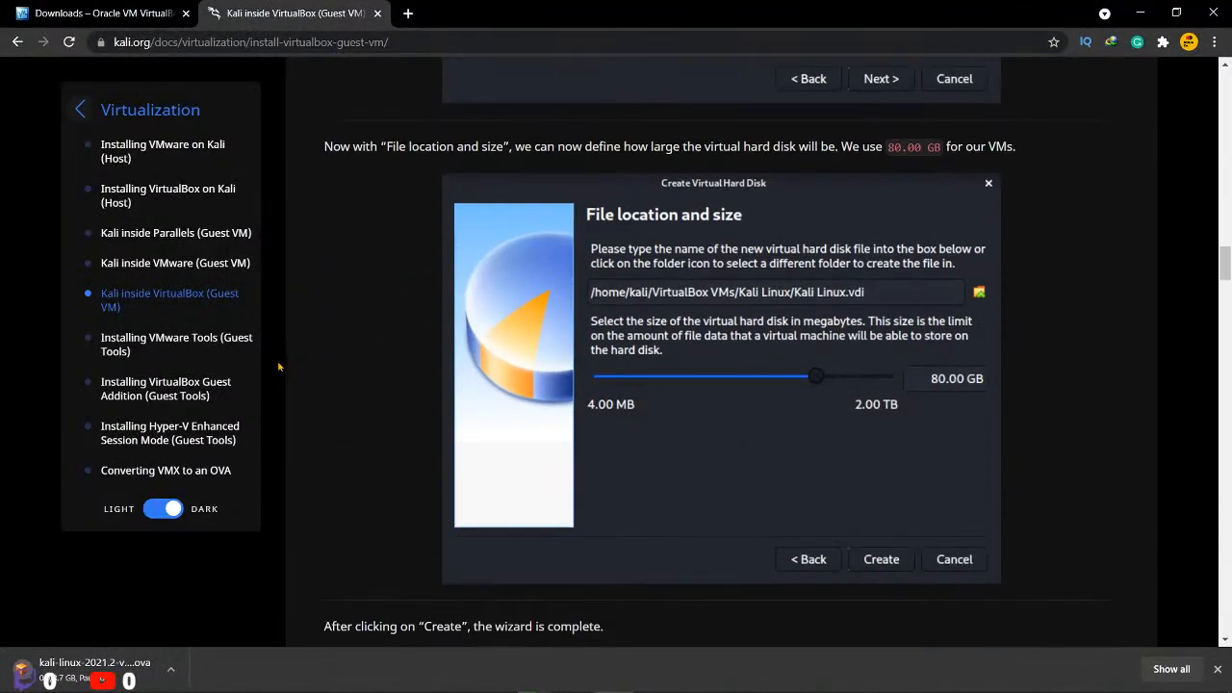
Step: Examine the guide's instructions on customizing the VM settings and selecting the start-up disk, through to the end of the page
scroll(278, 366, down, 8)
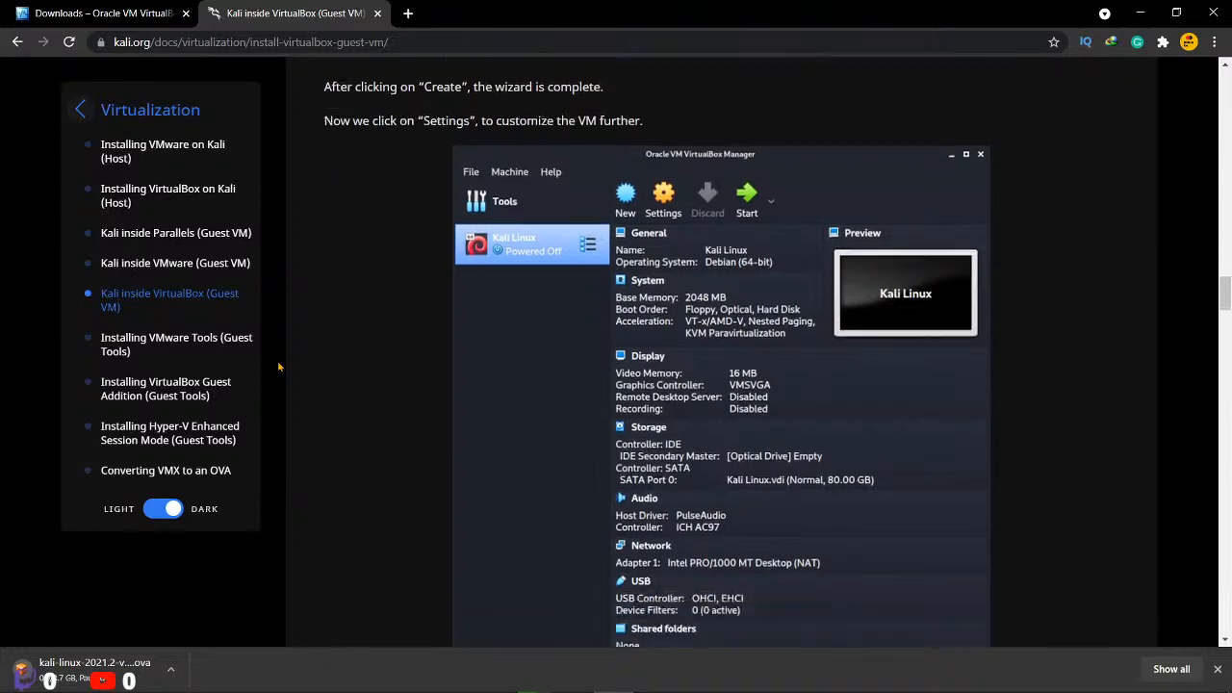
scroll(278, 365, down, 10)
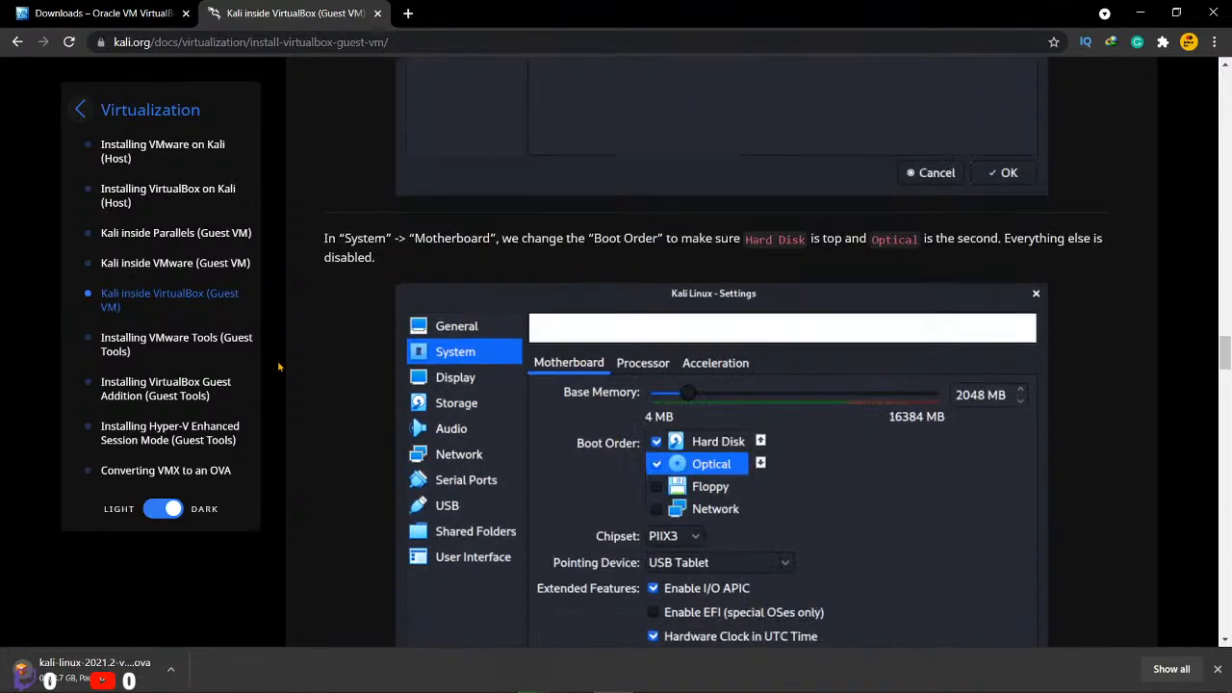
scroll(278, 366, up, 2)
scroll(278, 366, down, 6)
scroll(278, 366, down, 9)
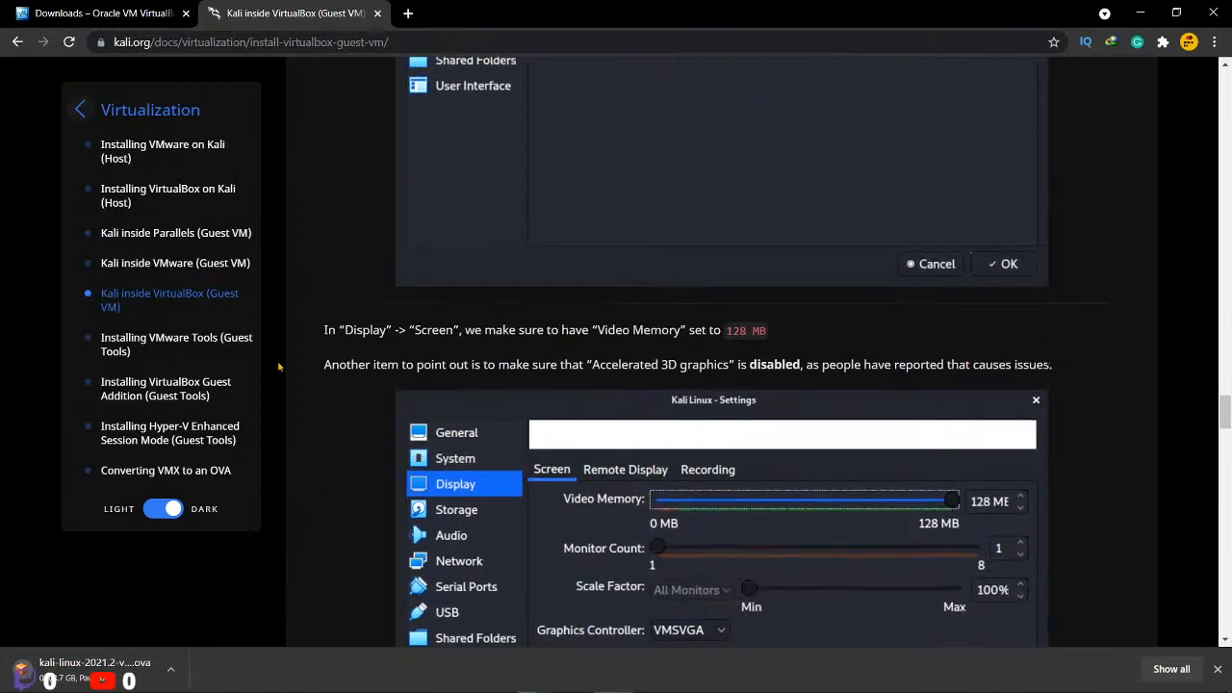
scroll(278, 366, down, 2)
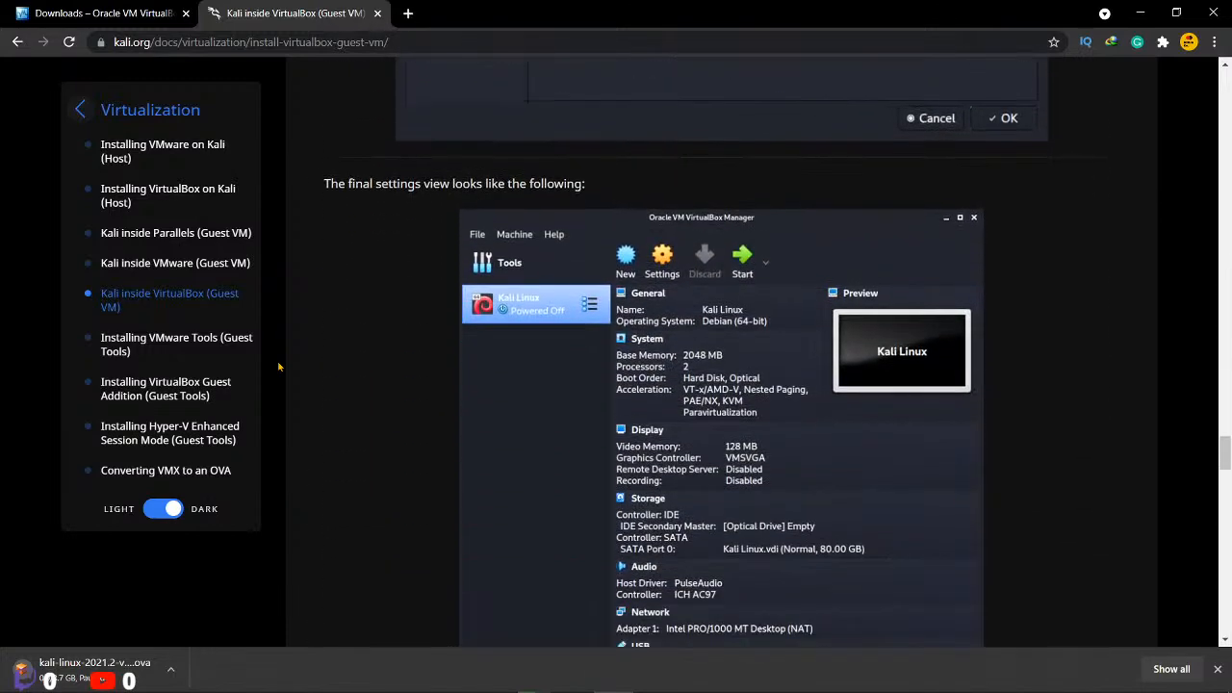
scroll(278, 366, down, 8)
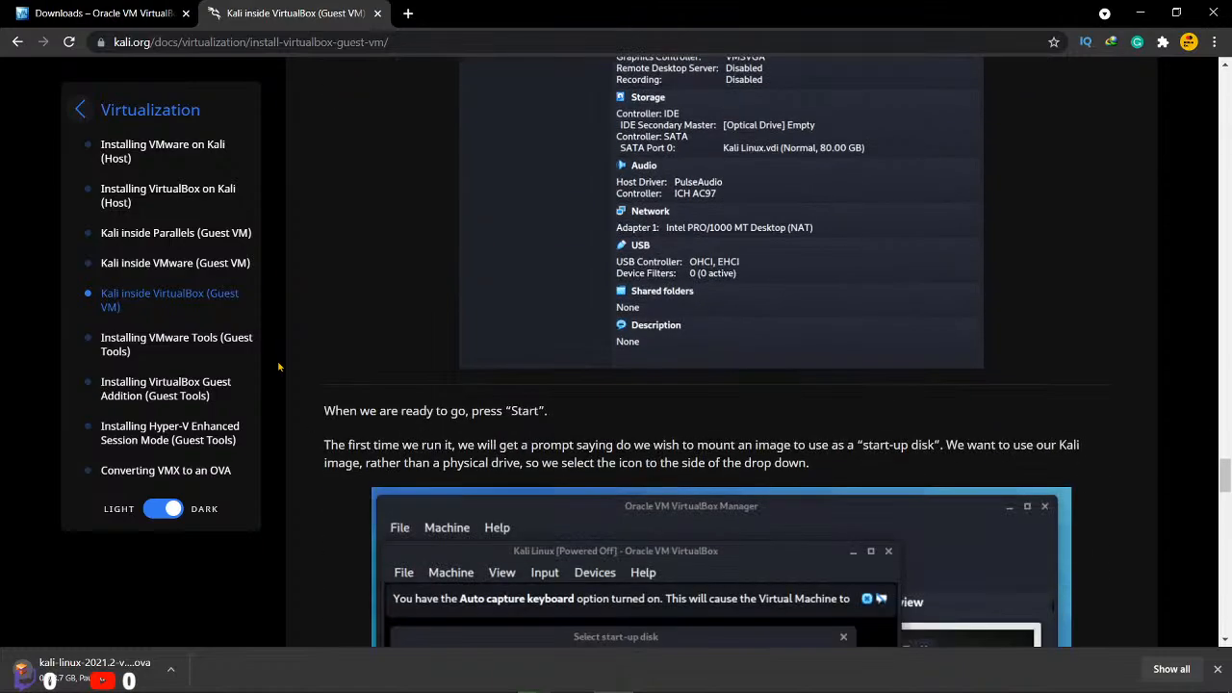
scroll(278, 365, down, 5)
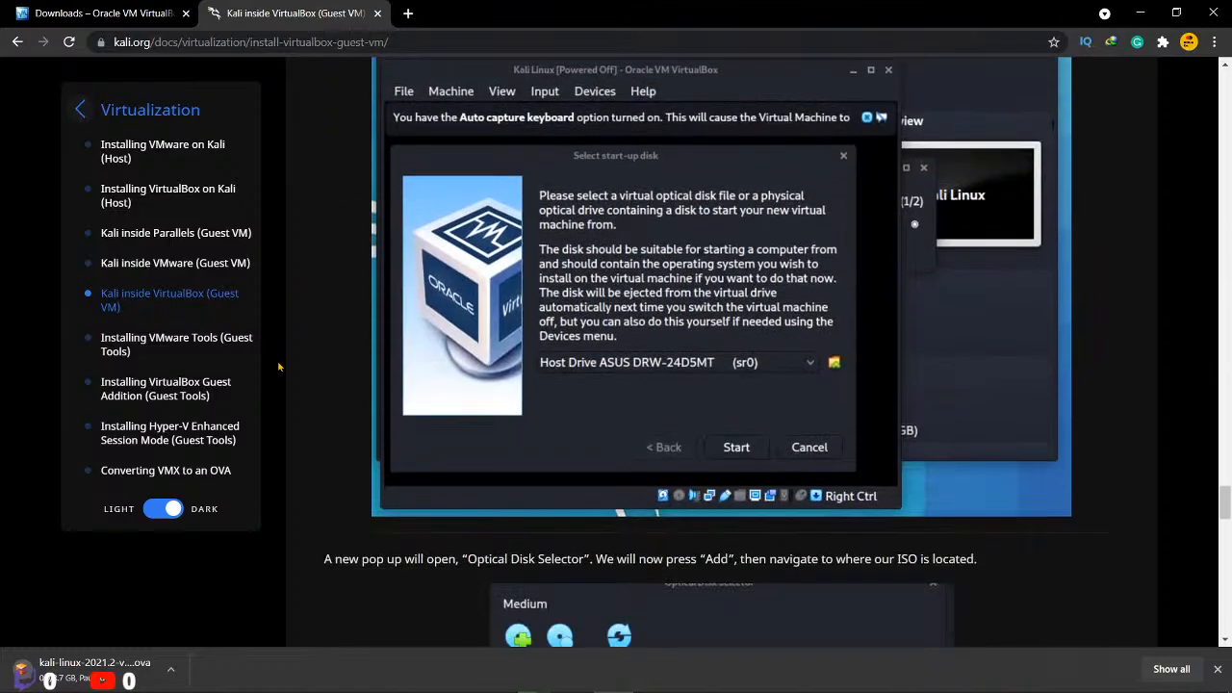
scroll(278, 366, down, 14)
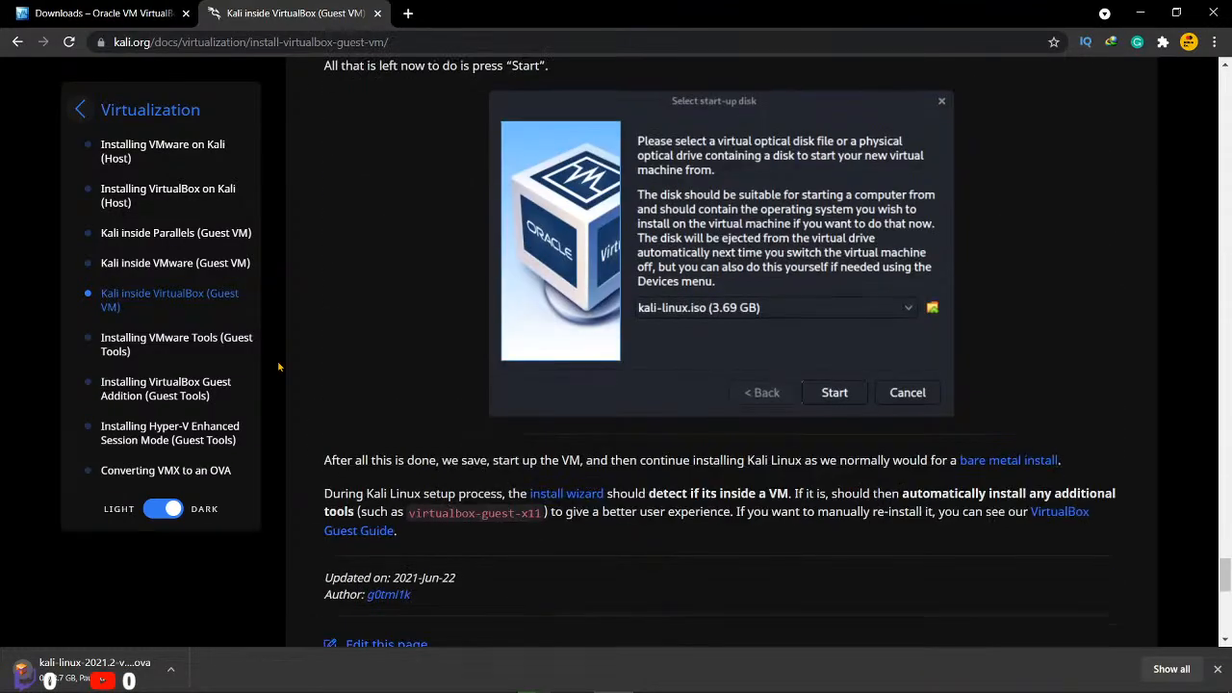
scroll(278, 365, down, 3)
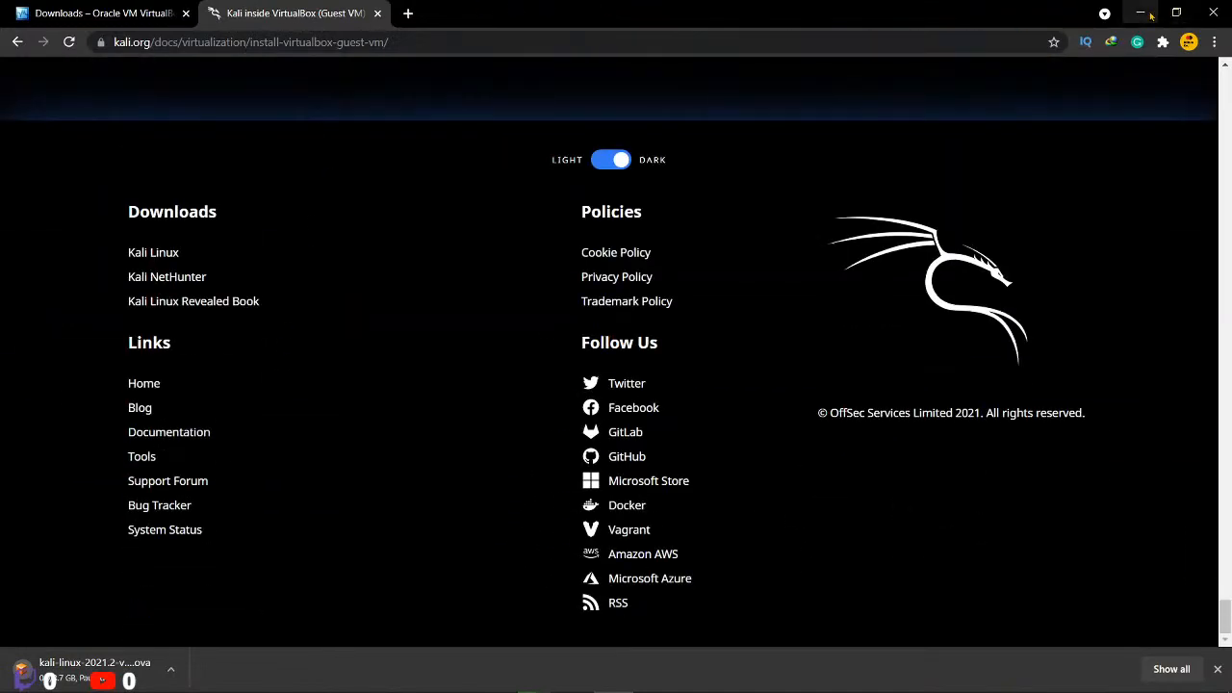
Step: Switch from the browser to Oracle VM VirtualBox Manager and decline the permanent deletion of Unconfirmed 33336.crdownload
click(1149, 13)
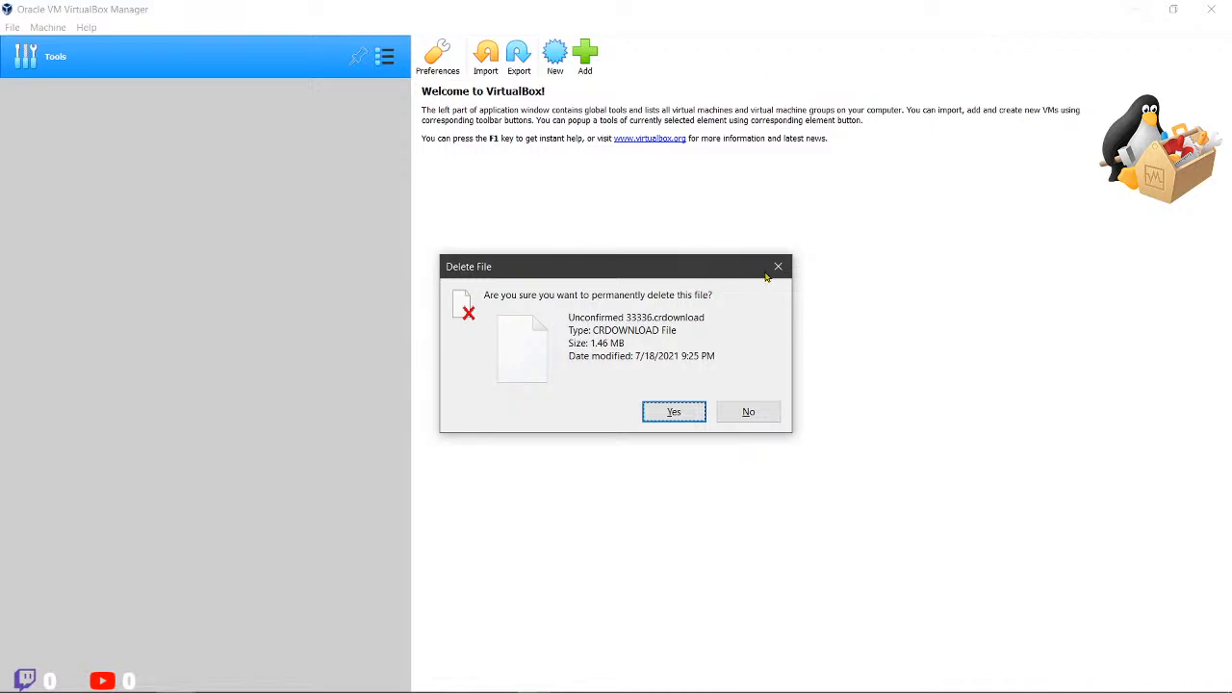
click(743, 412)
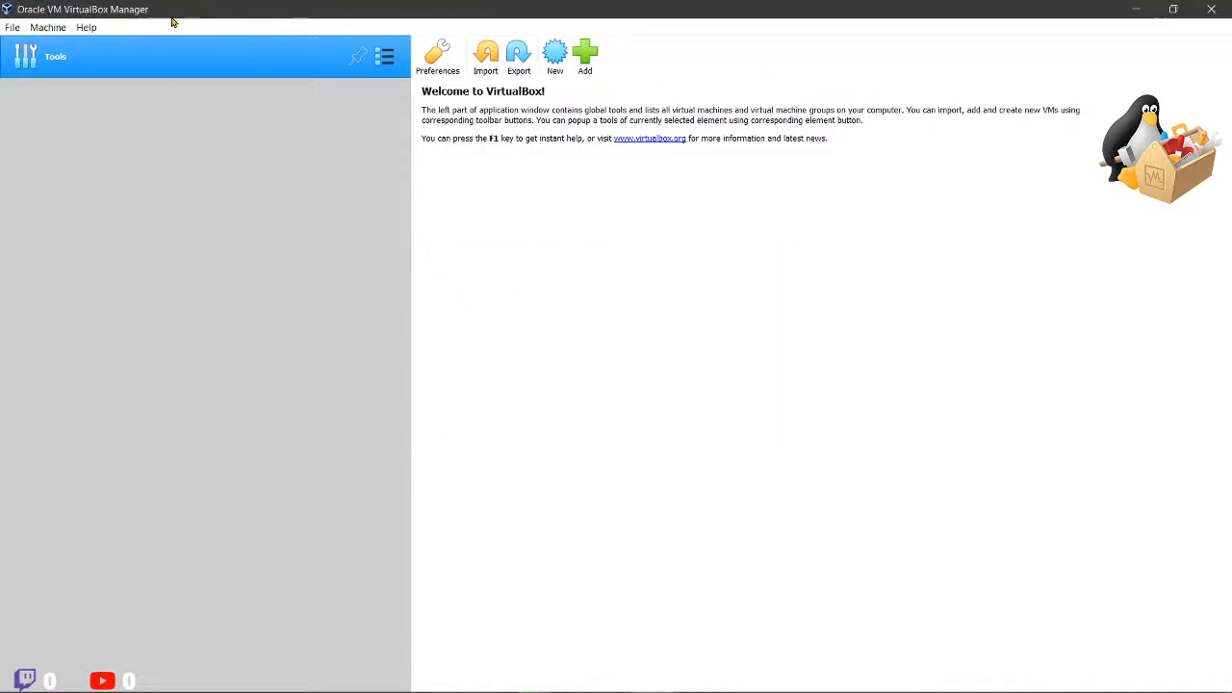
Step: Close VirtualBox Manager and relaunch Oracle VM VirtualBox, searching Windows for "ora"
click(1200, 12)
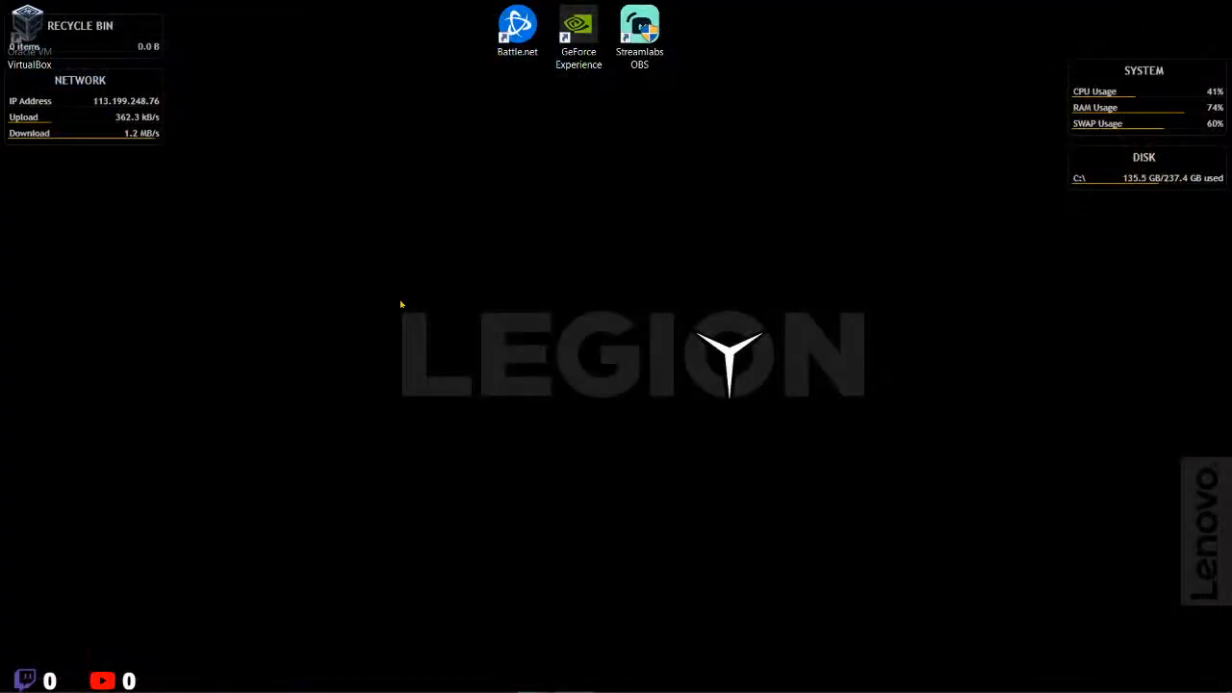
drag(39, 35, 404, 139)
drag(480, 131, 380, 143)
click(545, 213)
key(super)
text(orav)
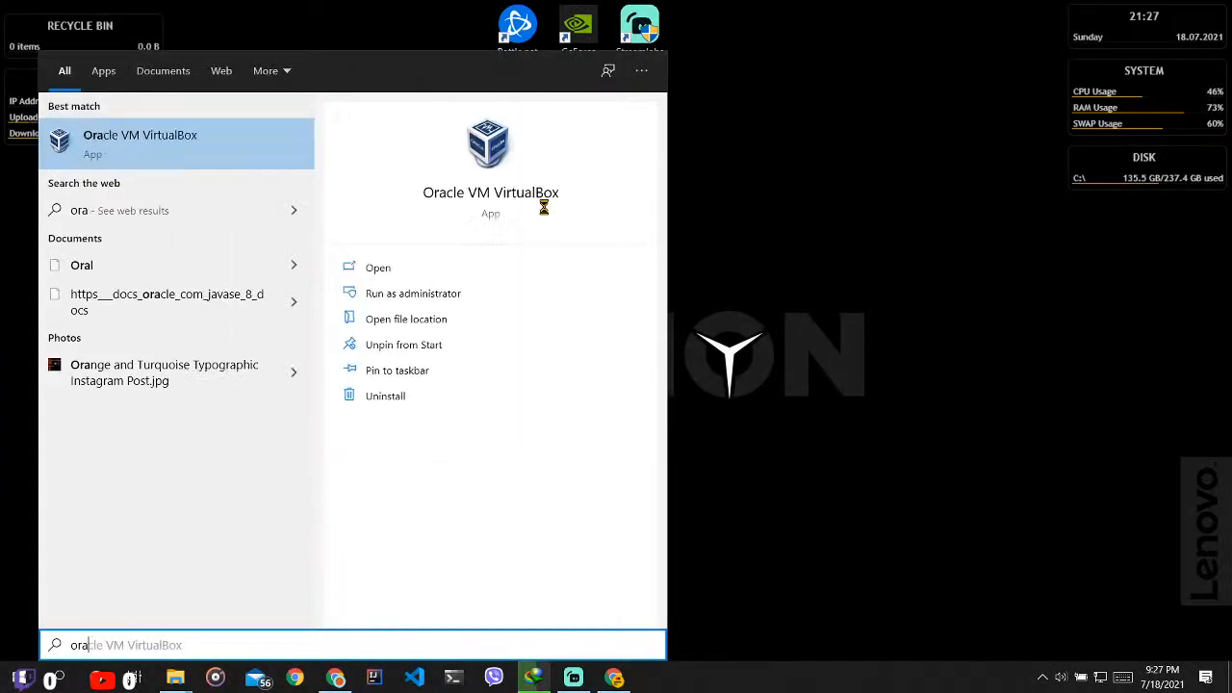
key(Escape)
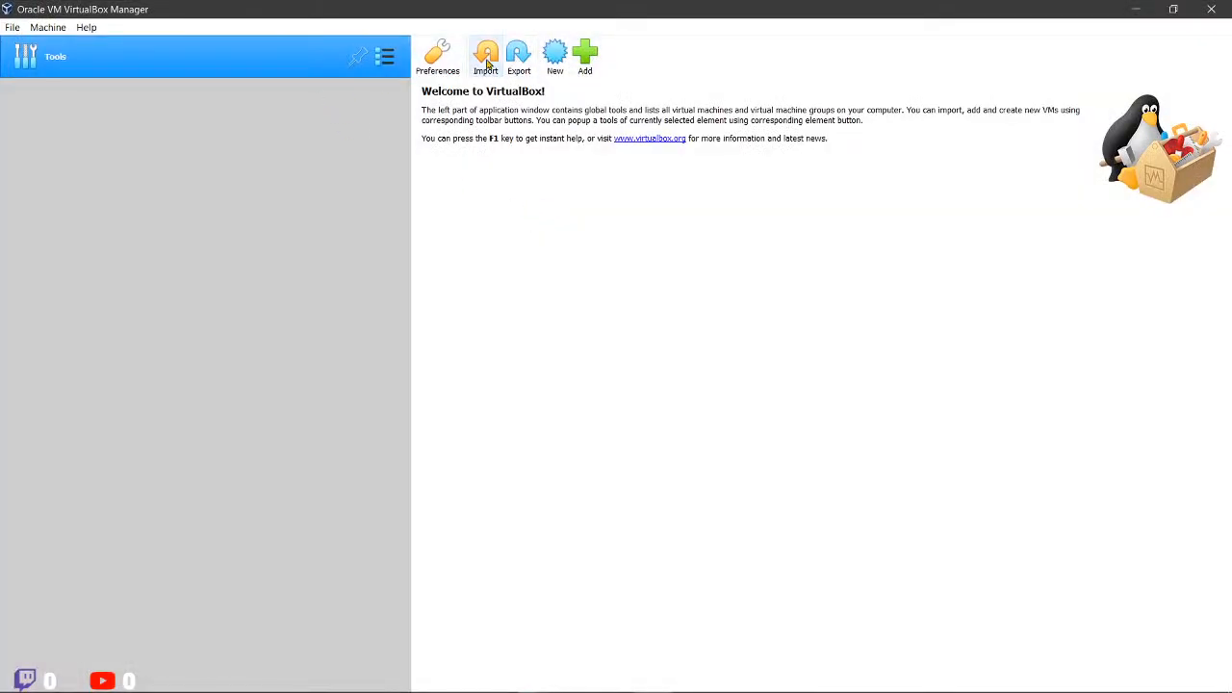
Step: Start an appliance import with kali-linux-2021.2-virtualbox-amd64.ova from the Downloads folder and continue to the appliance settings
click(486, 61)
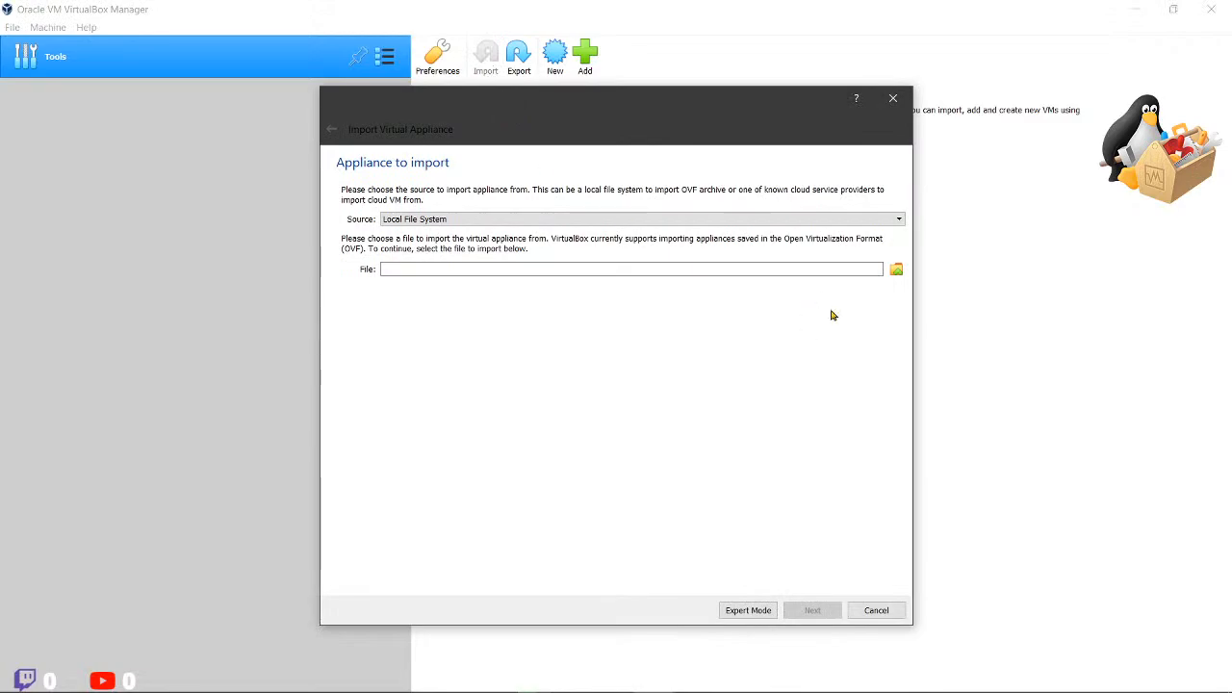
click(896, 269)
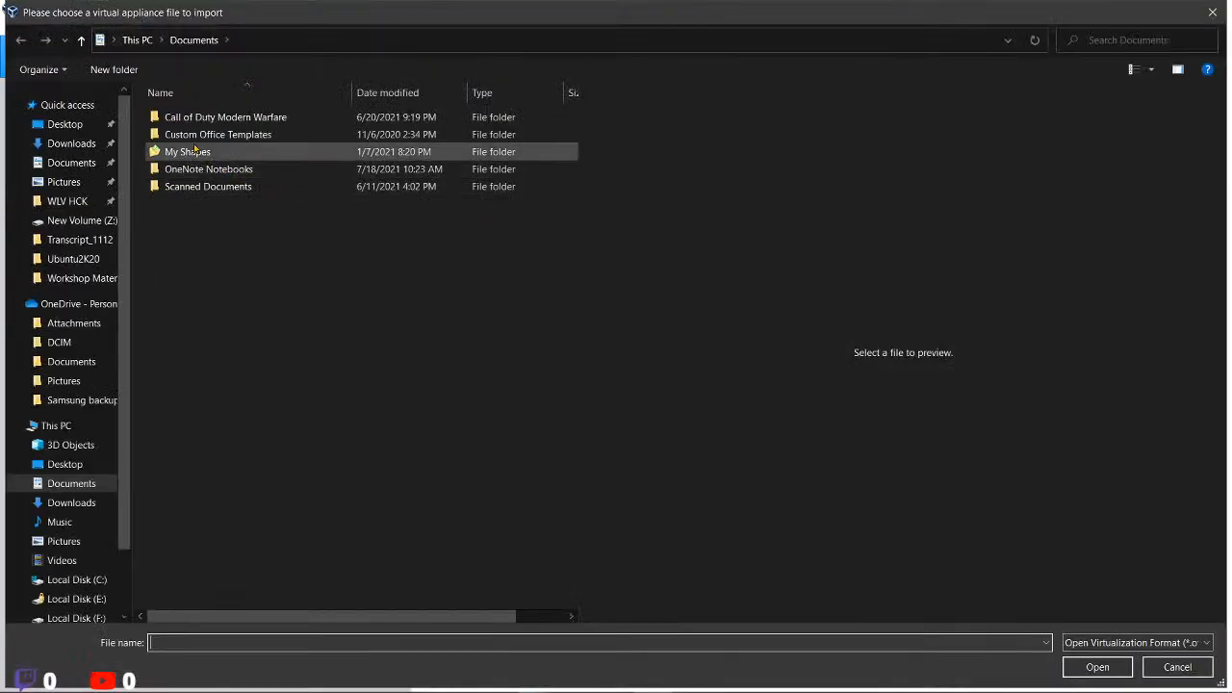
click(73, 144)
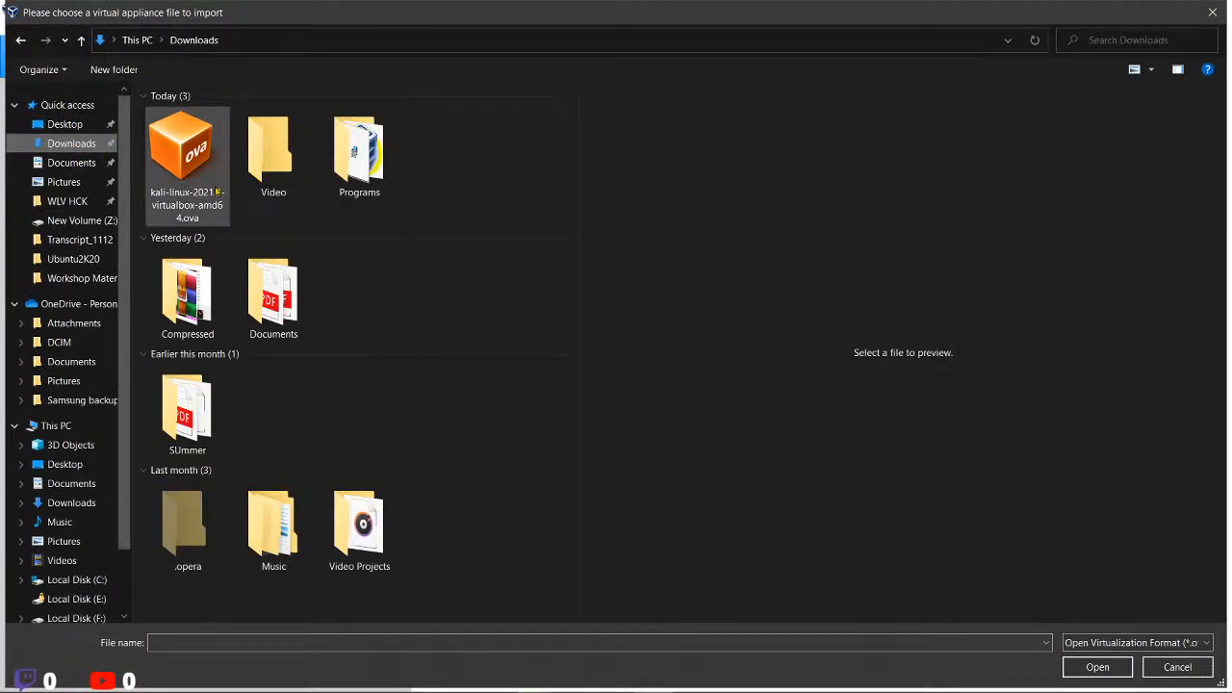
click(177, 171)
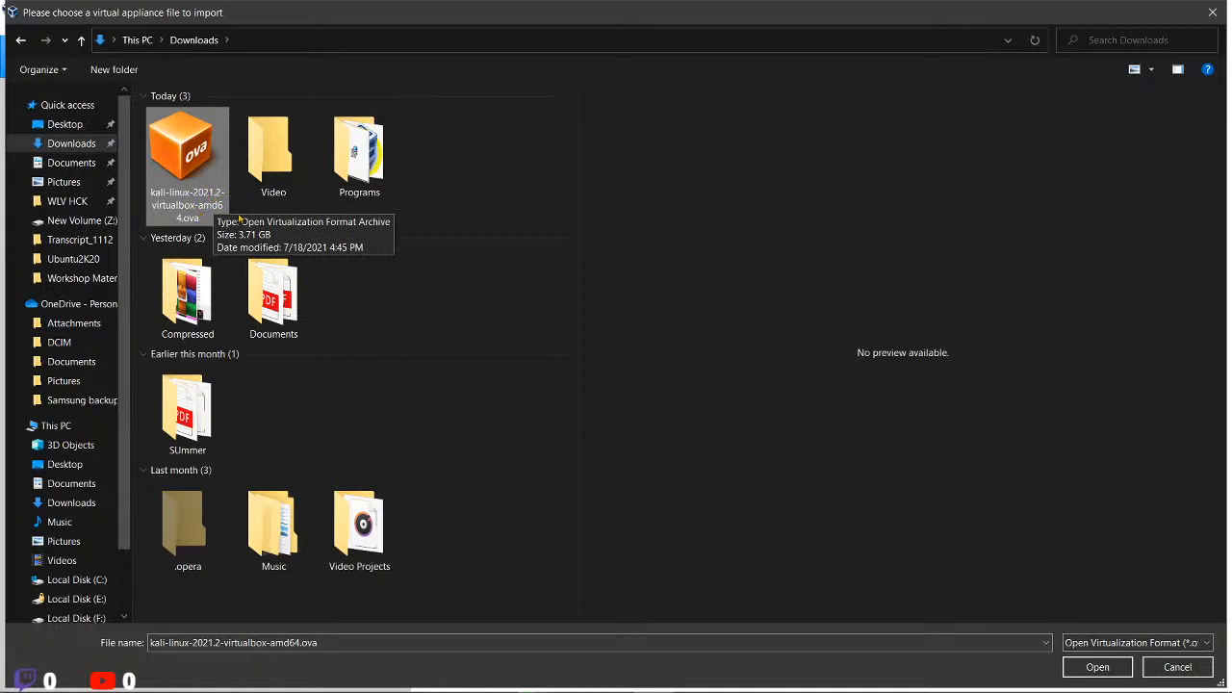
click(1095, 666)
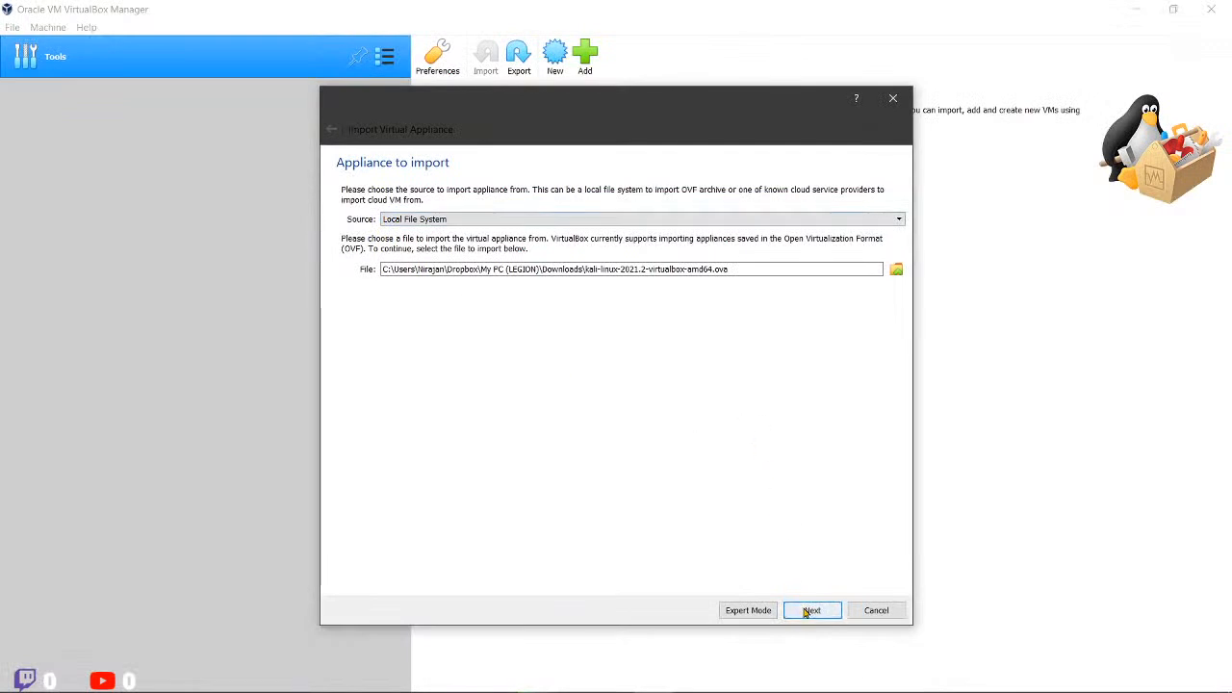
click(808, 610)
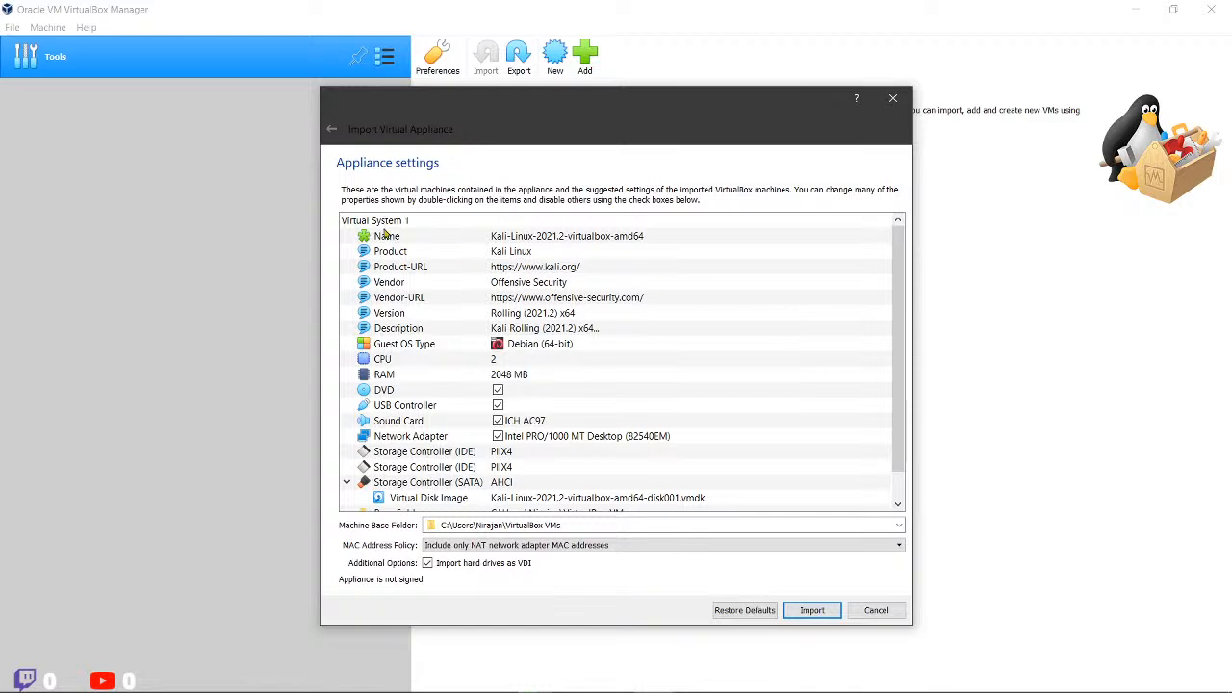
Step: Examine the appliance's name, product, product URL, vendor, version, description and guest OS type settings
click(514, 241)
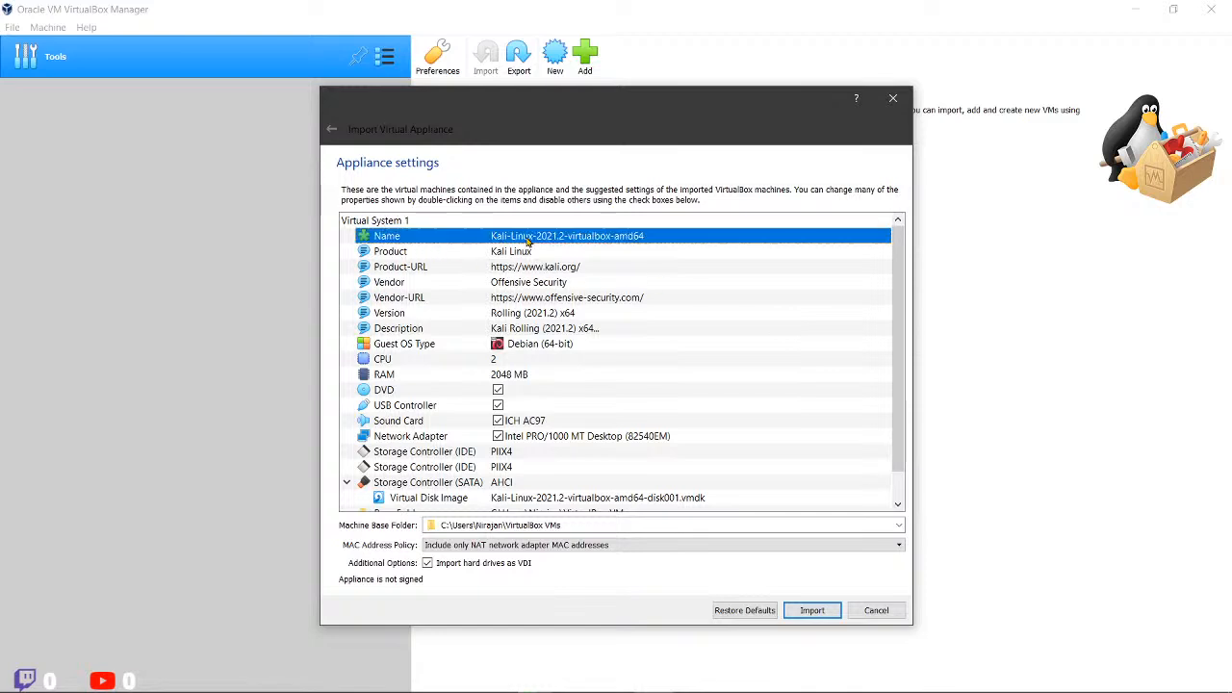
click(519, 252)
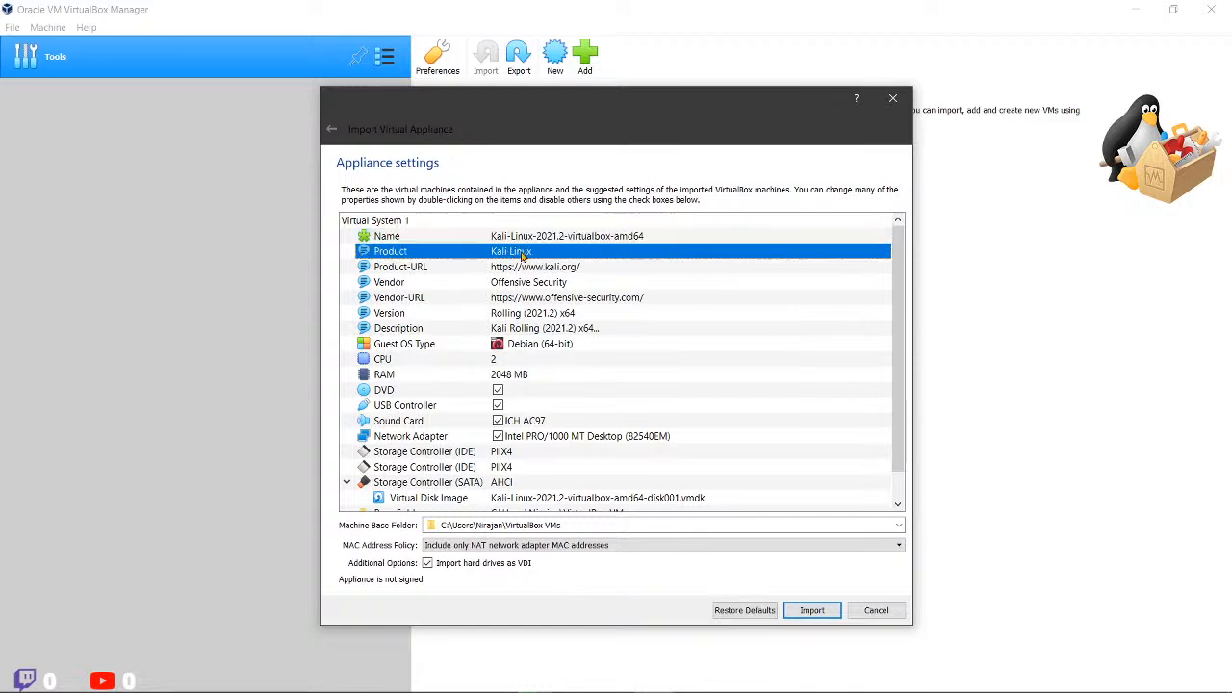
click(498, 270)
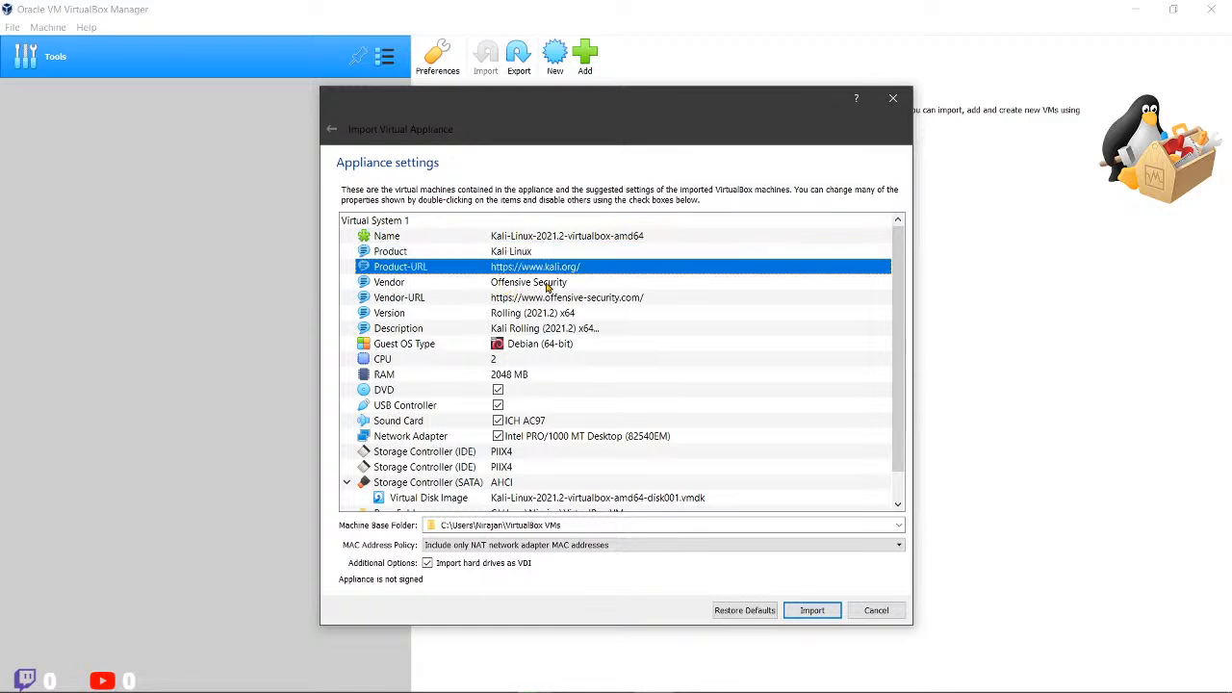
click(555, 284)
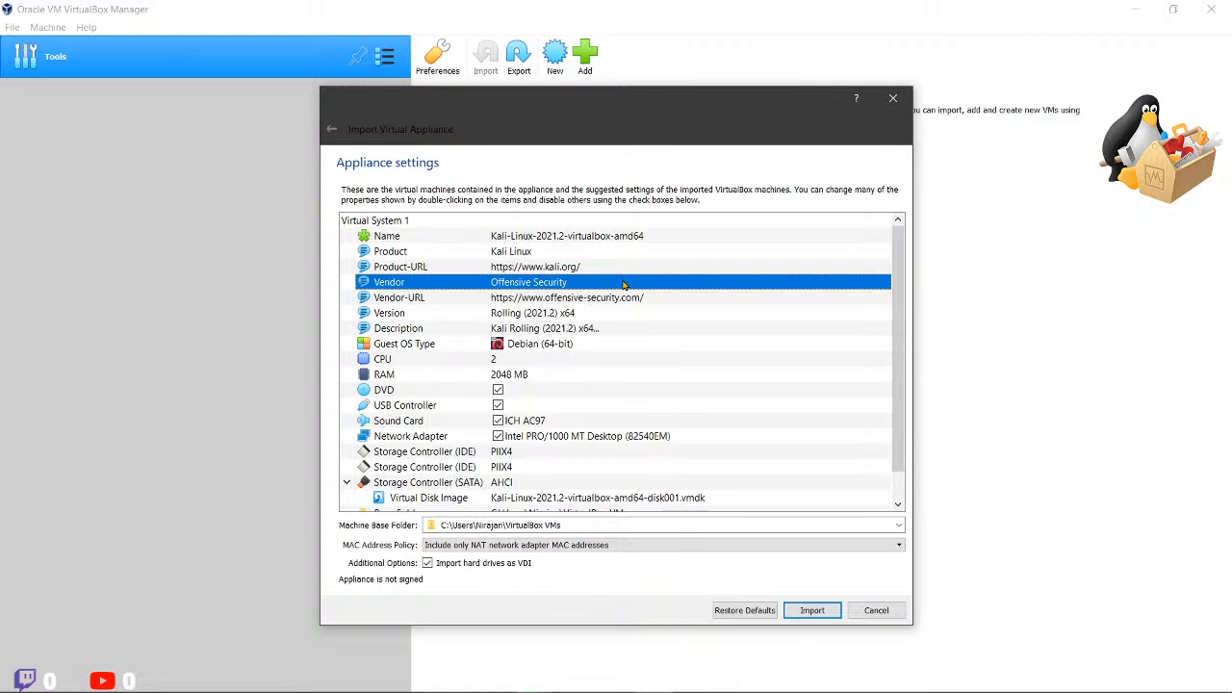
click(508, 302)
click(532, 319)
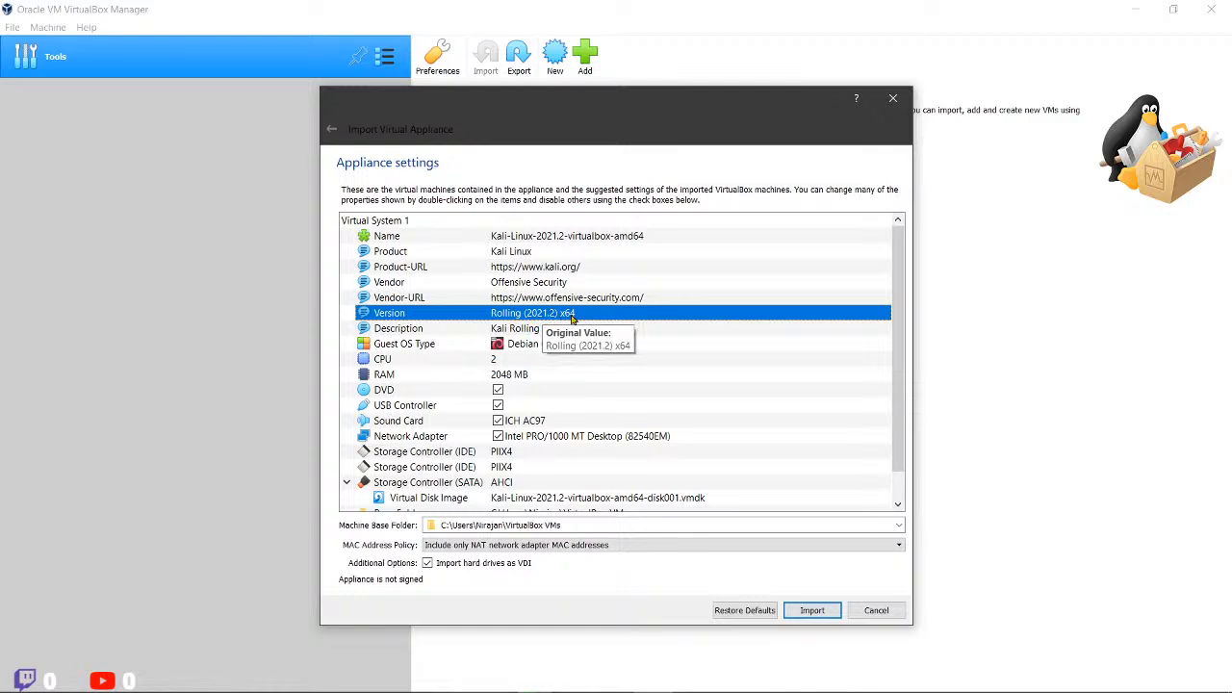
click(503, 332)
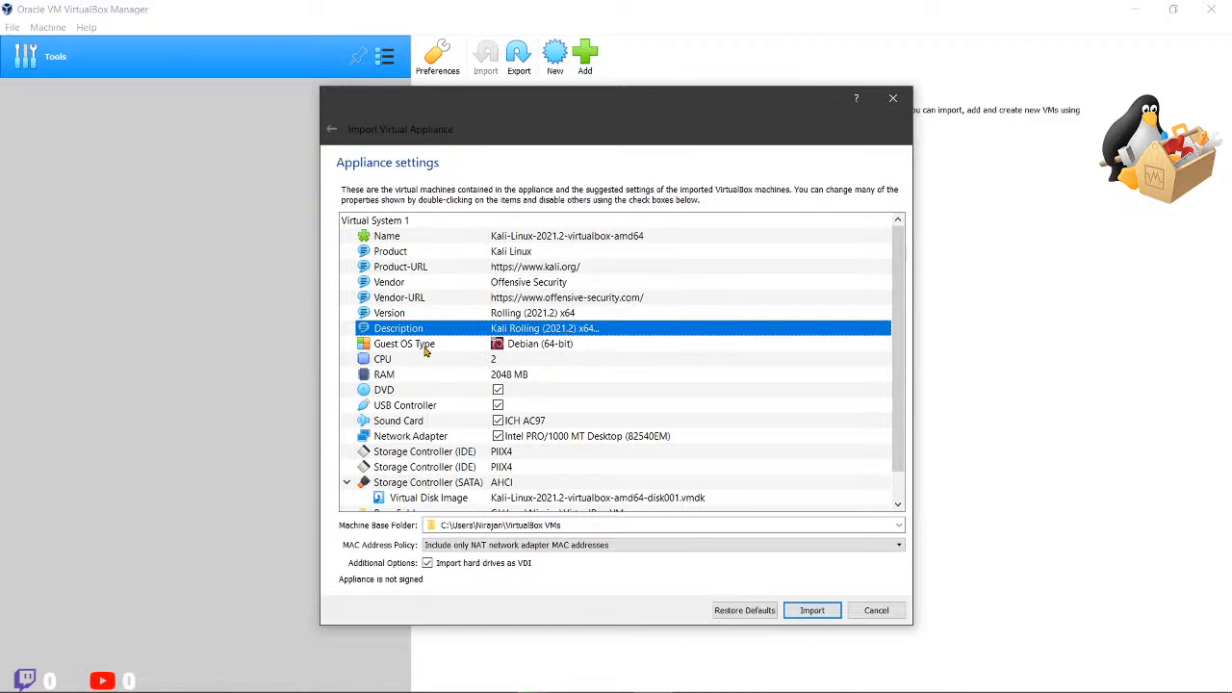
click(549, 346)
scroll(543, 344, down, 1)
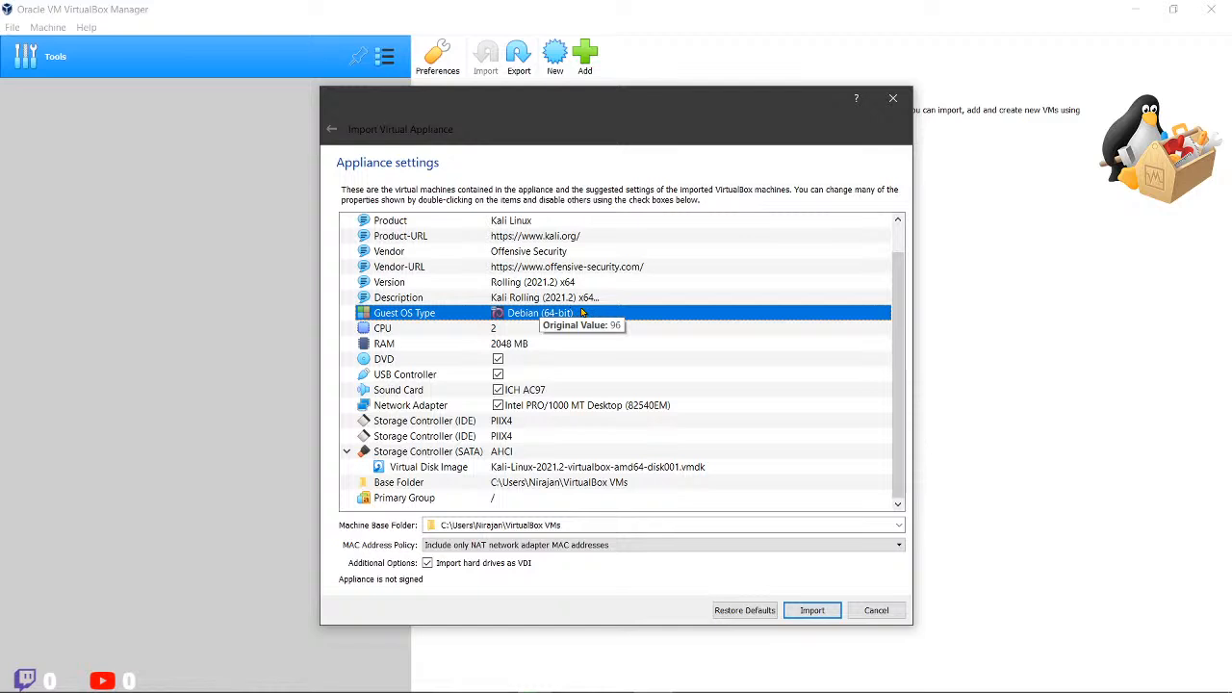
Step: Examine the appliance's CPU, RAM, DVD, USB controller, sound card and network adapter settings
click(478, 332)
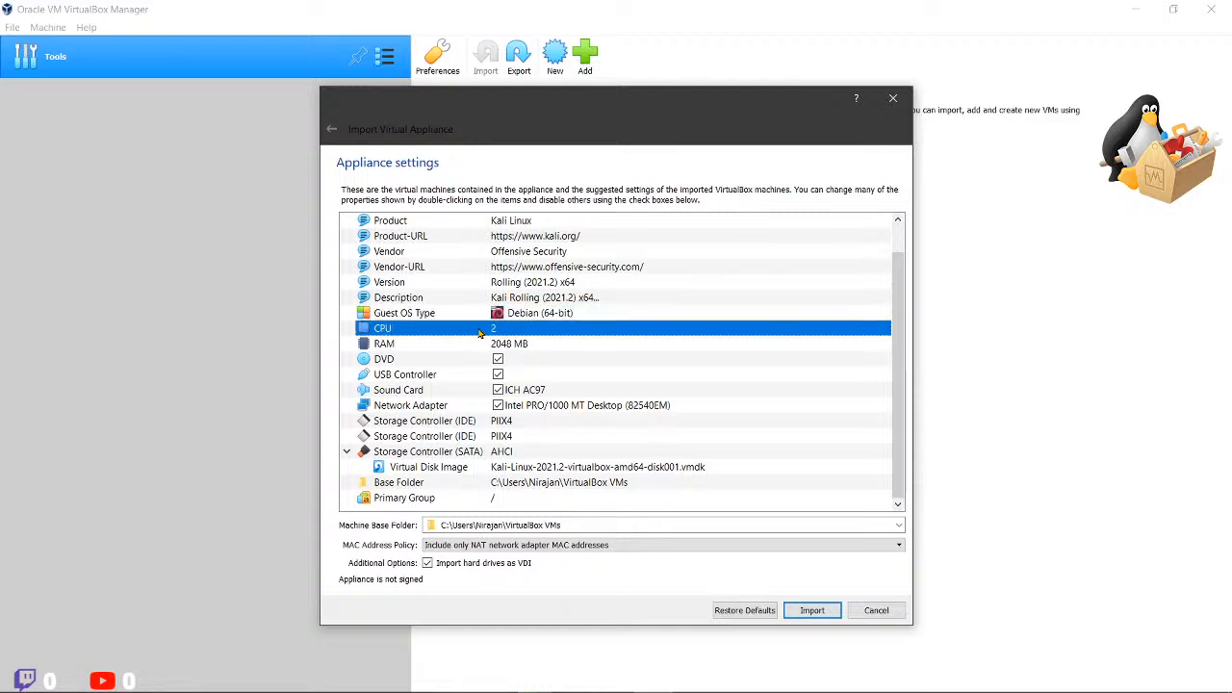
click(420, 318)
click(425, 329)
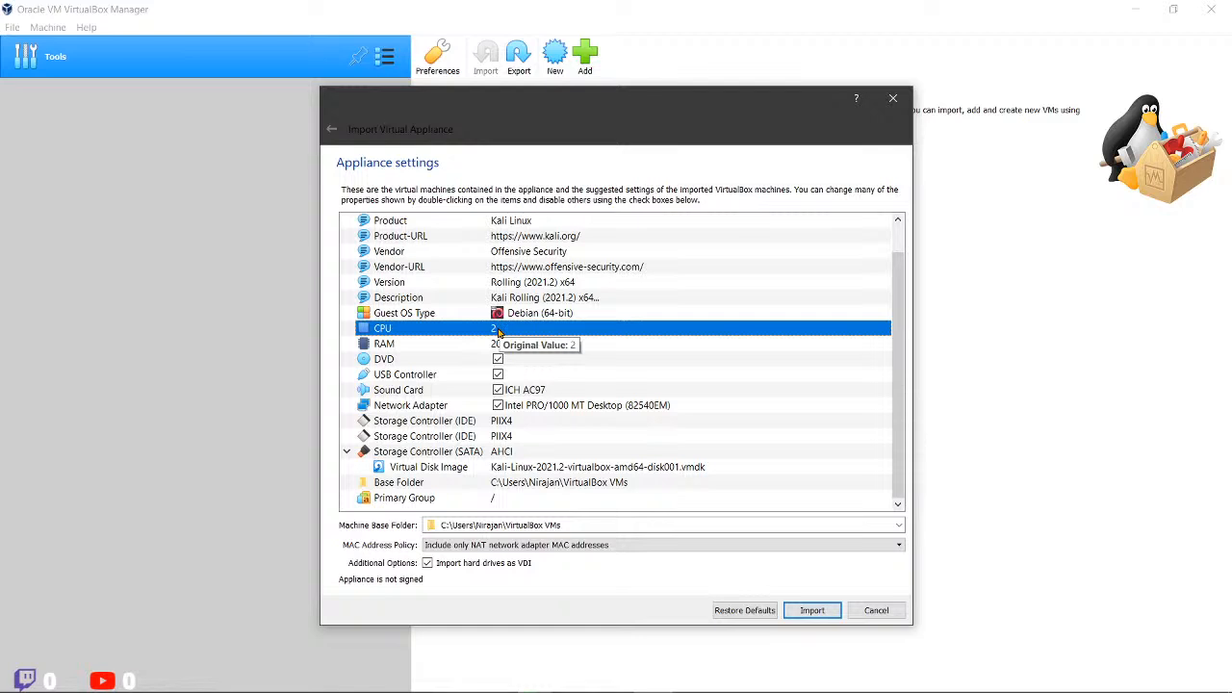
click(518, 346)
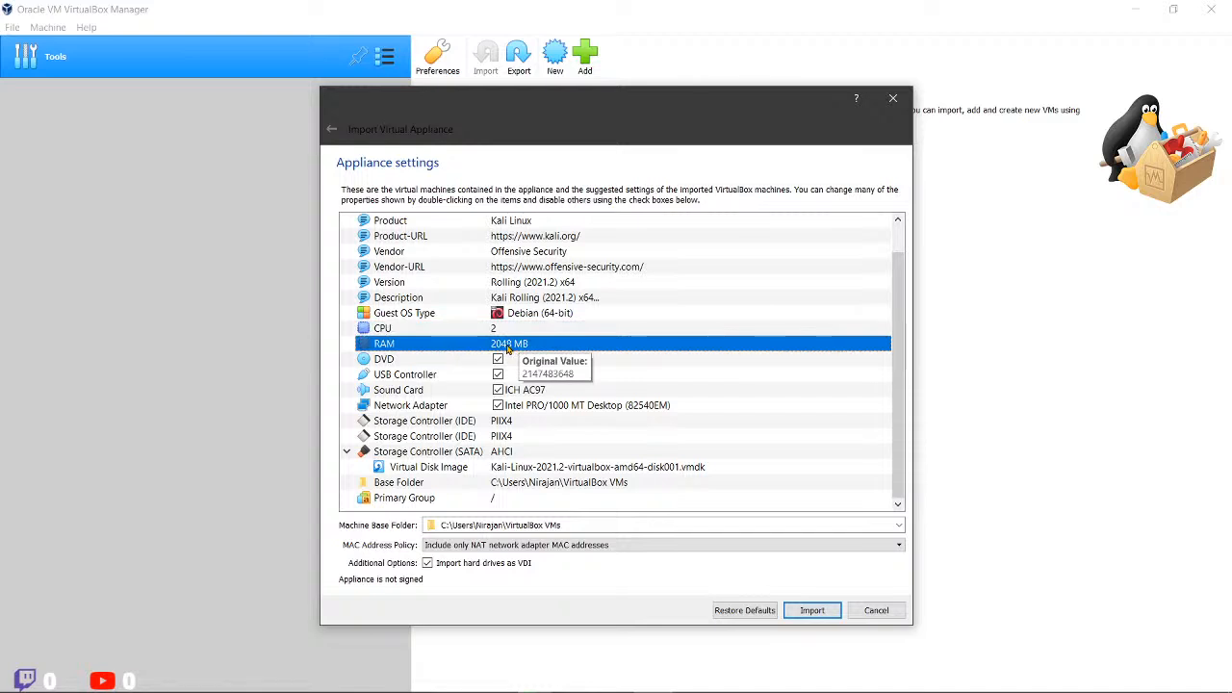
click(626, 334)
click(546, 350)
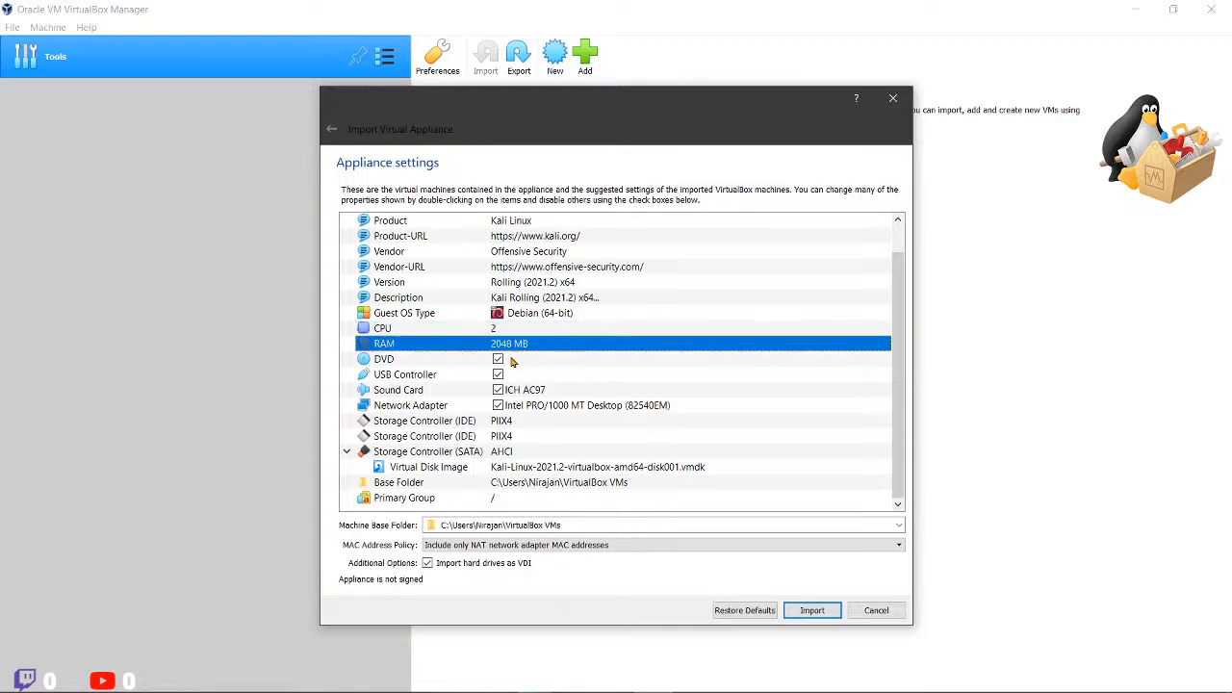
click(433, 365)
click(433, 376)
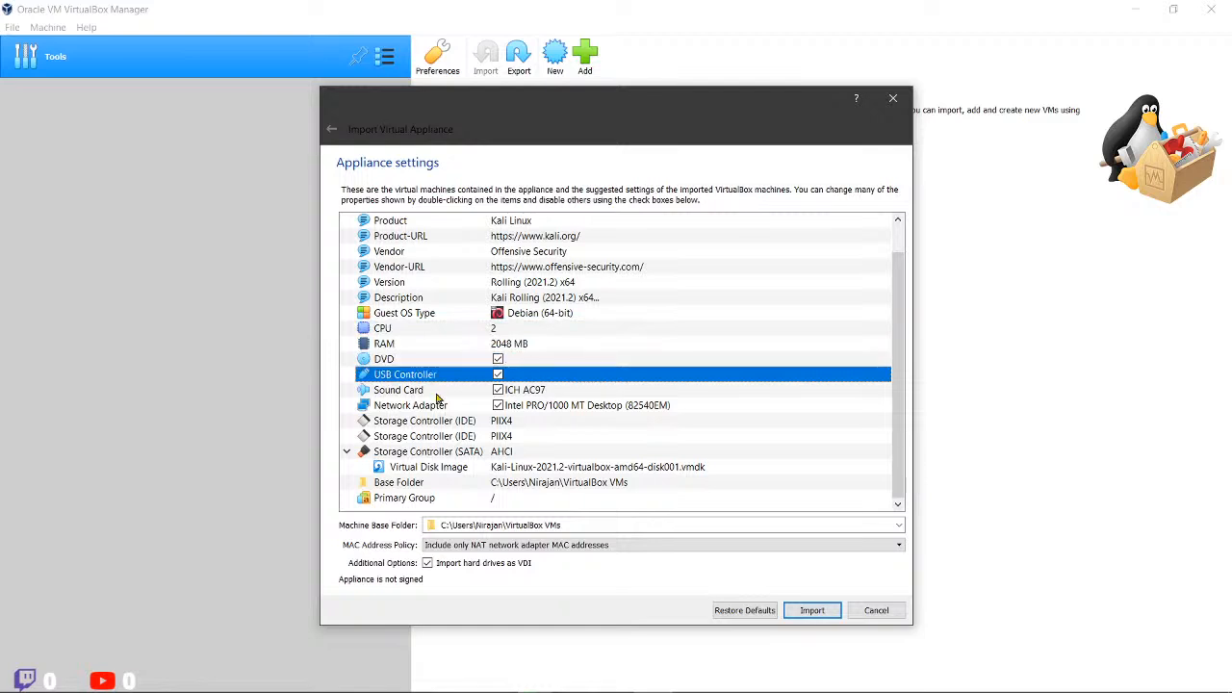
click(437, 393)
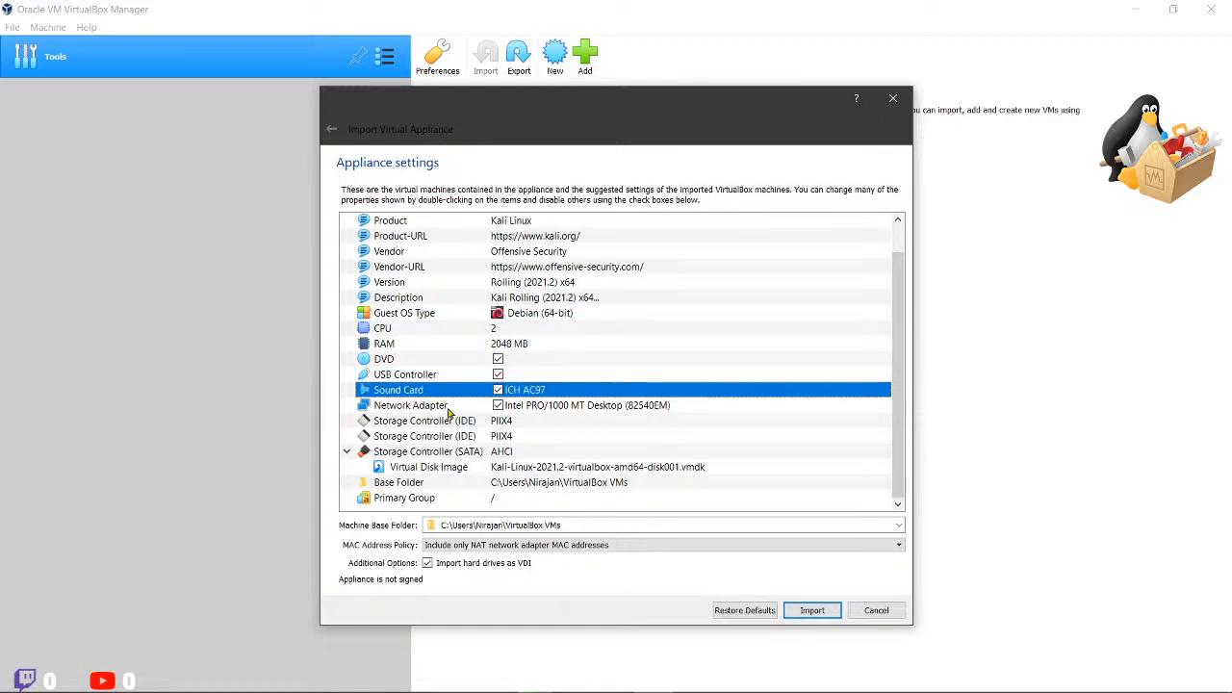
click(451, 410)
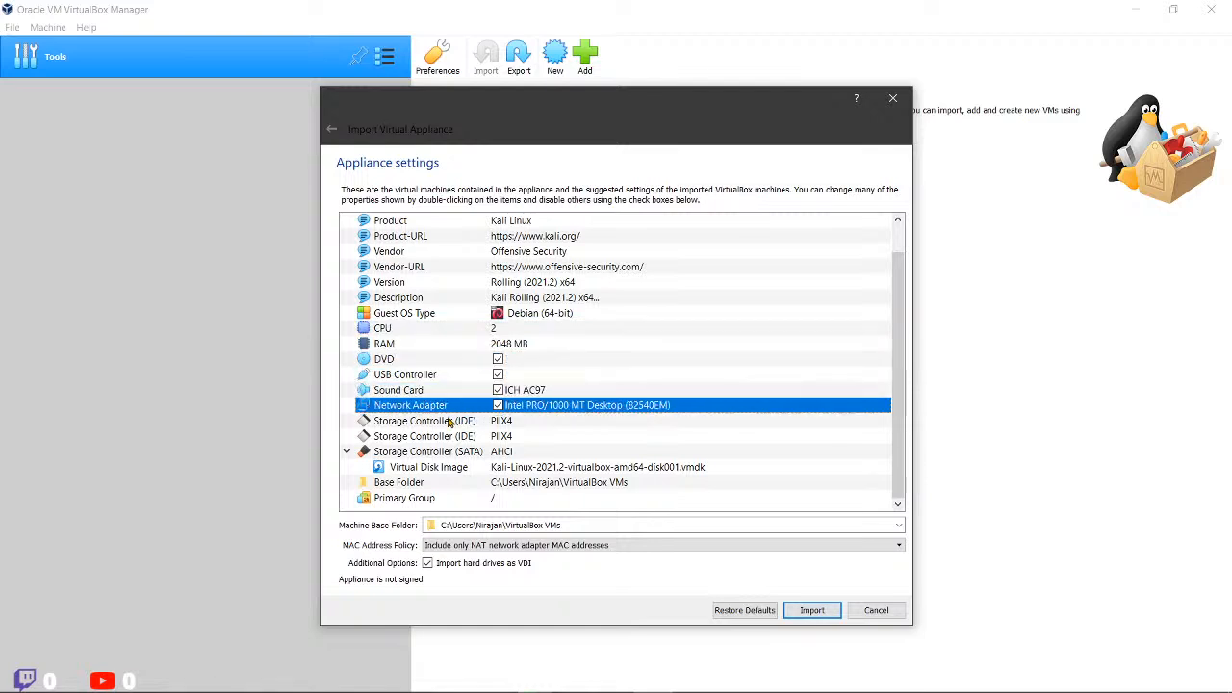
Step: Examine the appliance's IDE and SATA storage controllers, virtual disk image and base folder
click(463, 425)
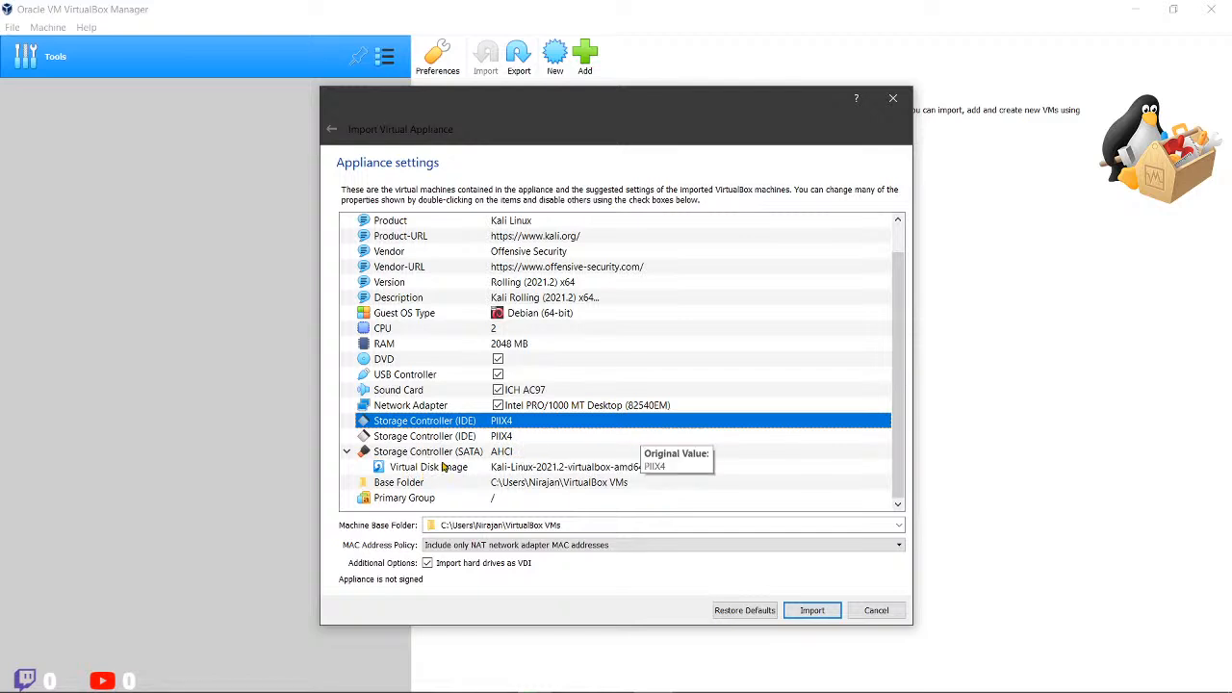
click(474, 438)
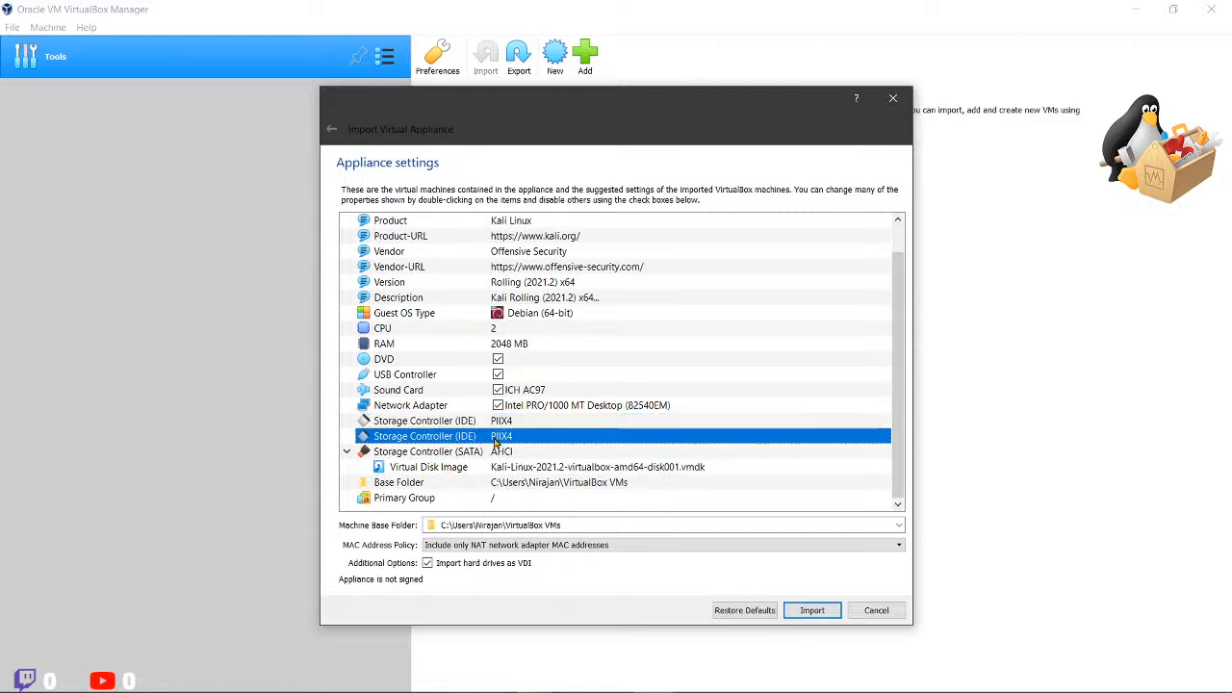
click(346, 452)
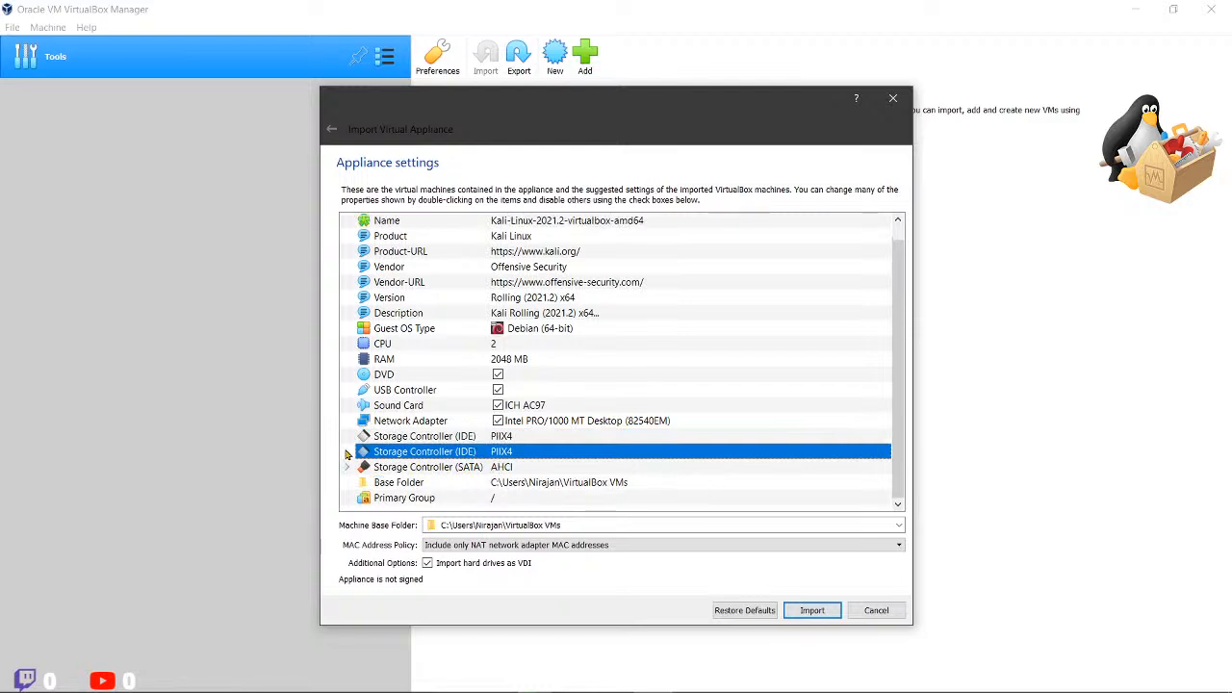
click(347, 467)
scroll(465, 423, down, 1)
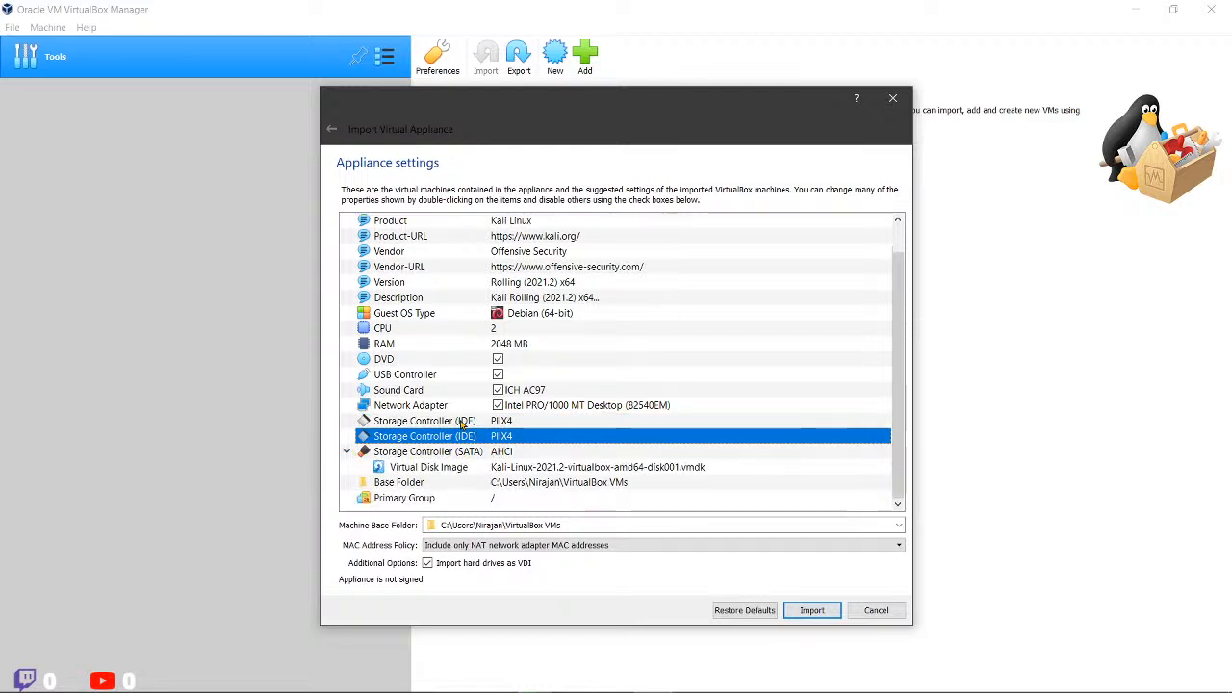
click(432, 452)
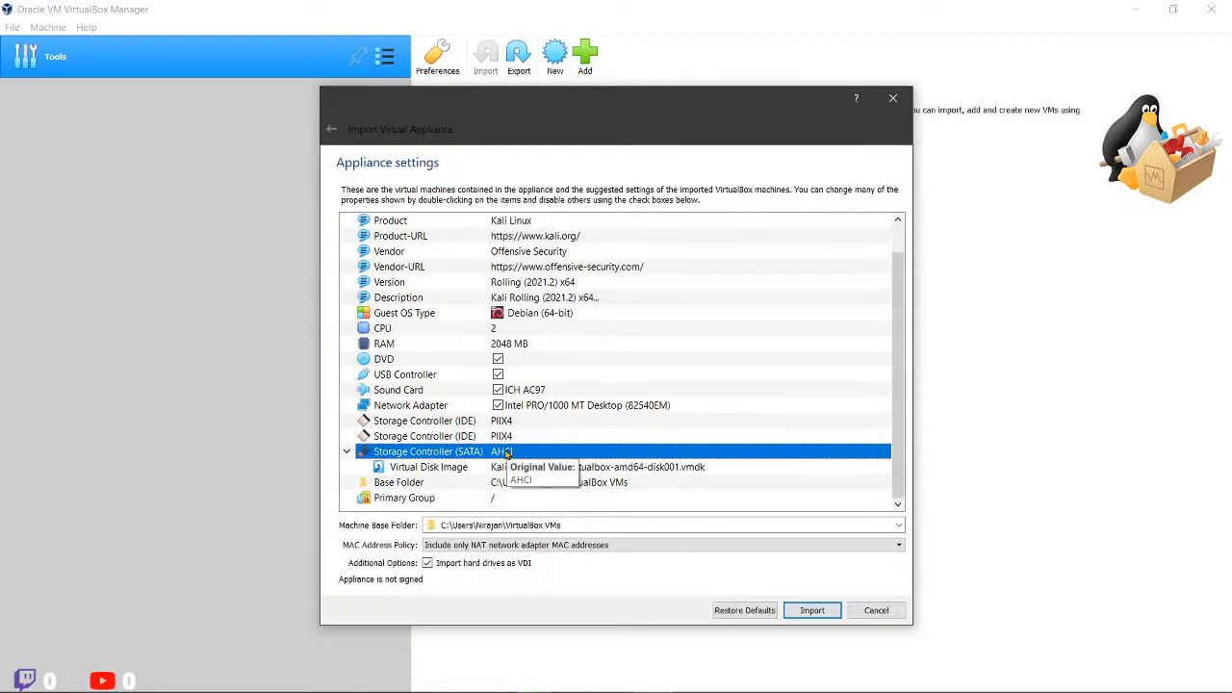
click(444, 467)
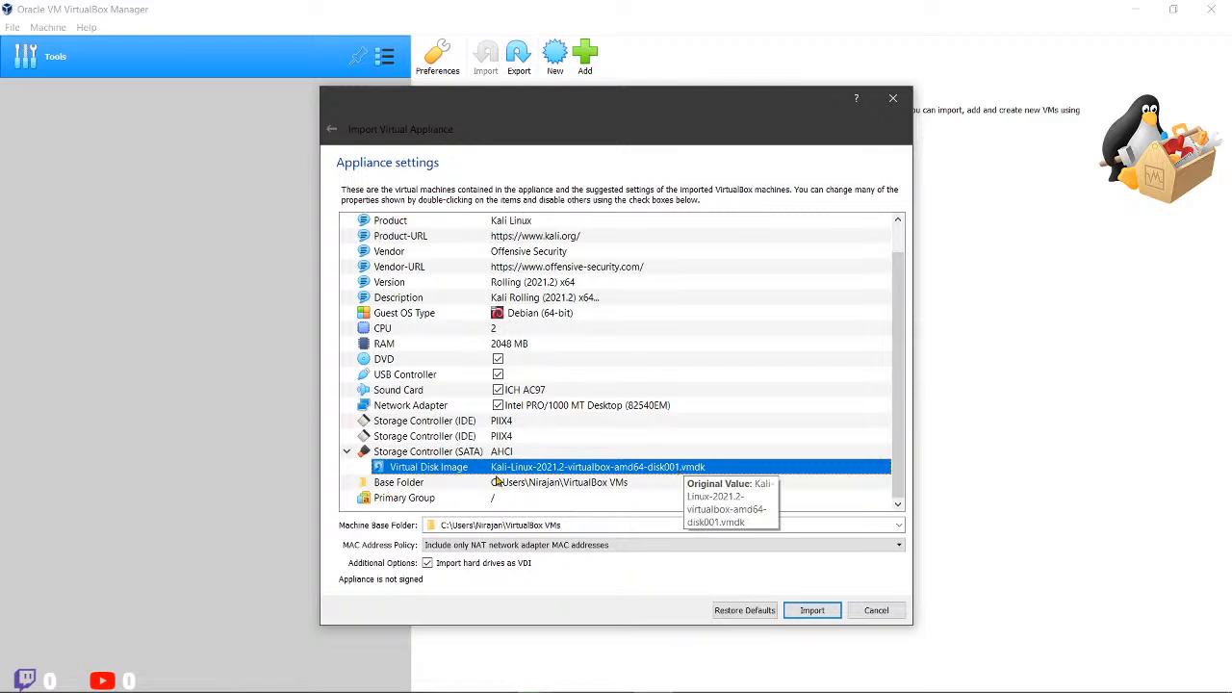
click(533, 485)
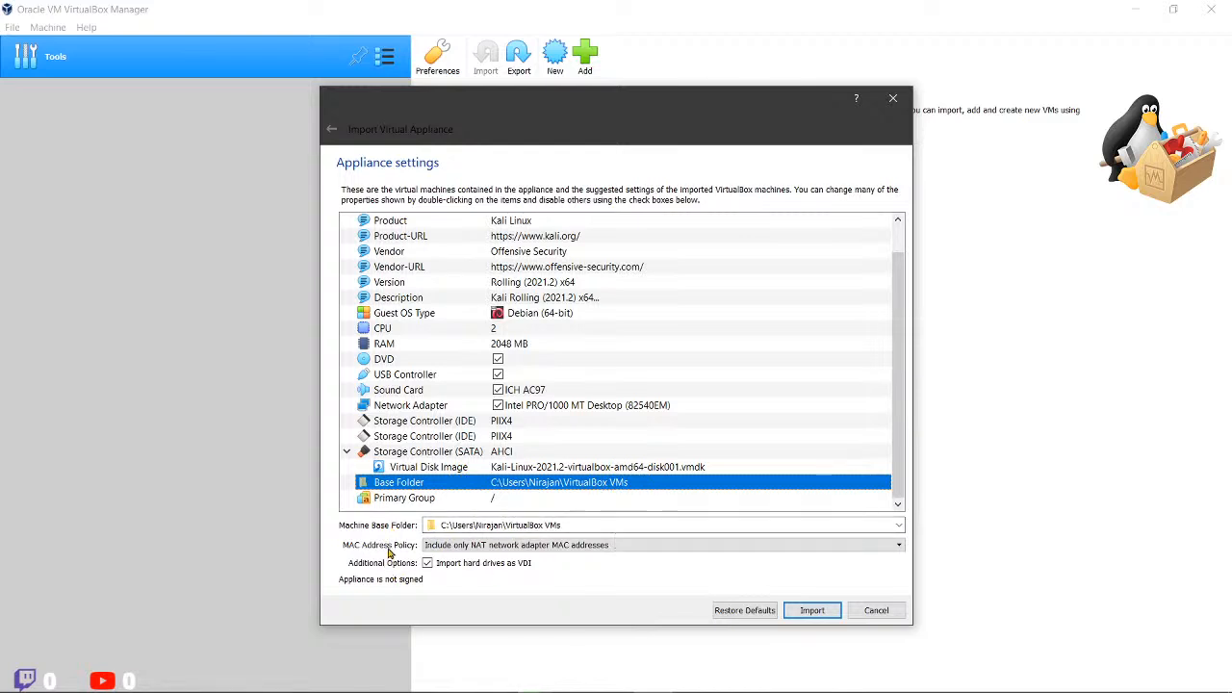
Step: Examine the MAC Address Policy choices and look over the appliance settings from the beginning again
click(536, 549)
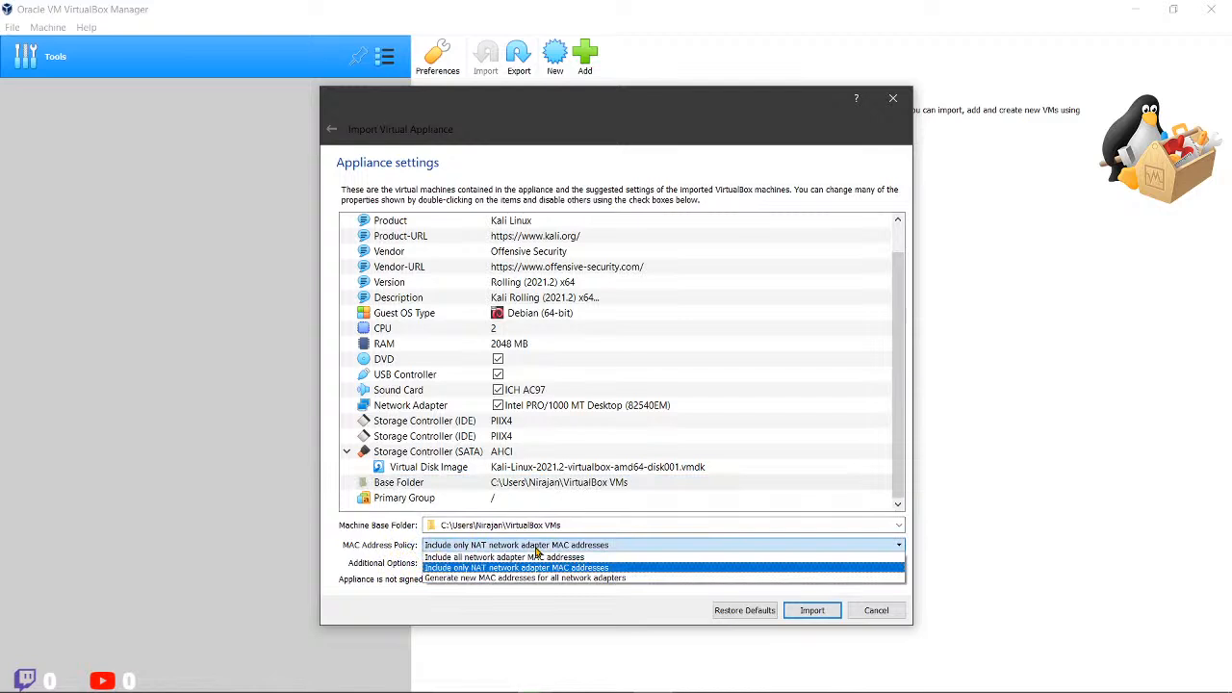
click(536, 549)
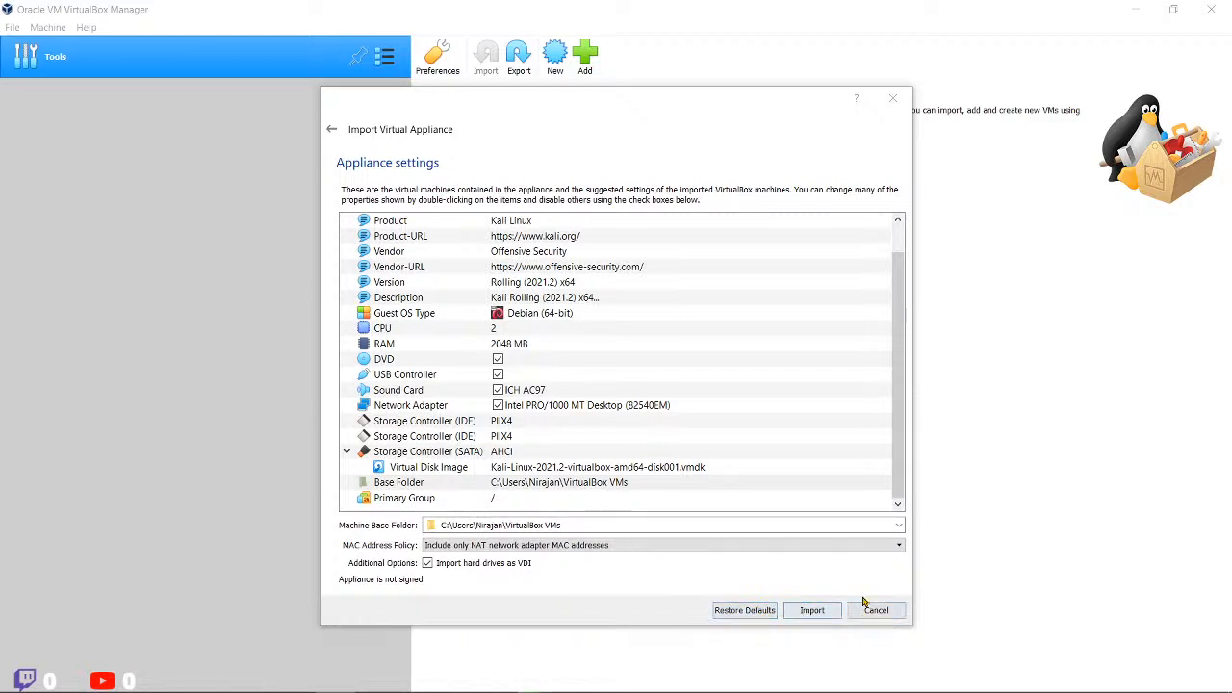
scroll(690, 300, up, 2)
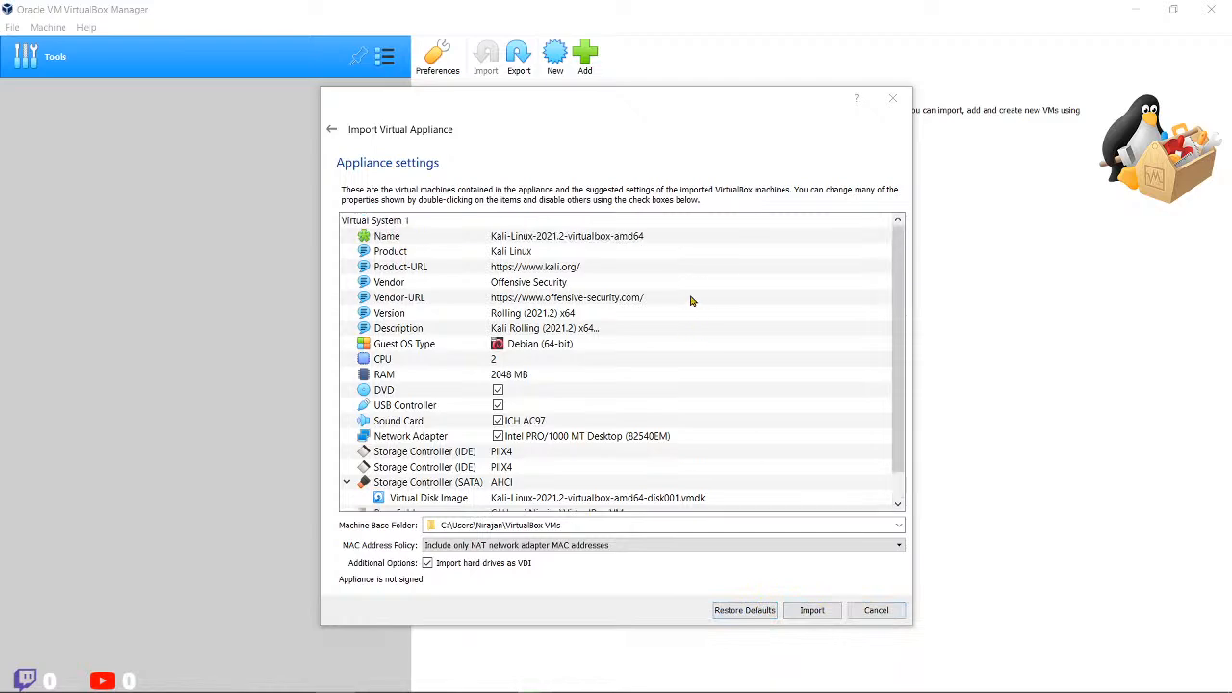
Step: Cancel the appliance import and look at where the Import Appliance command is offered in VirtualBox Manager
click(892, 98)
click(12, 26)
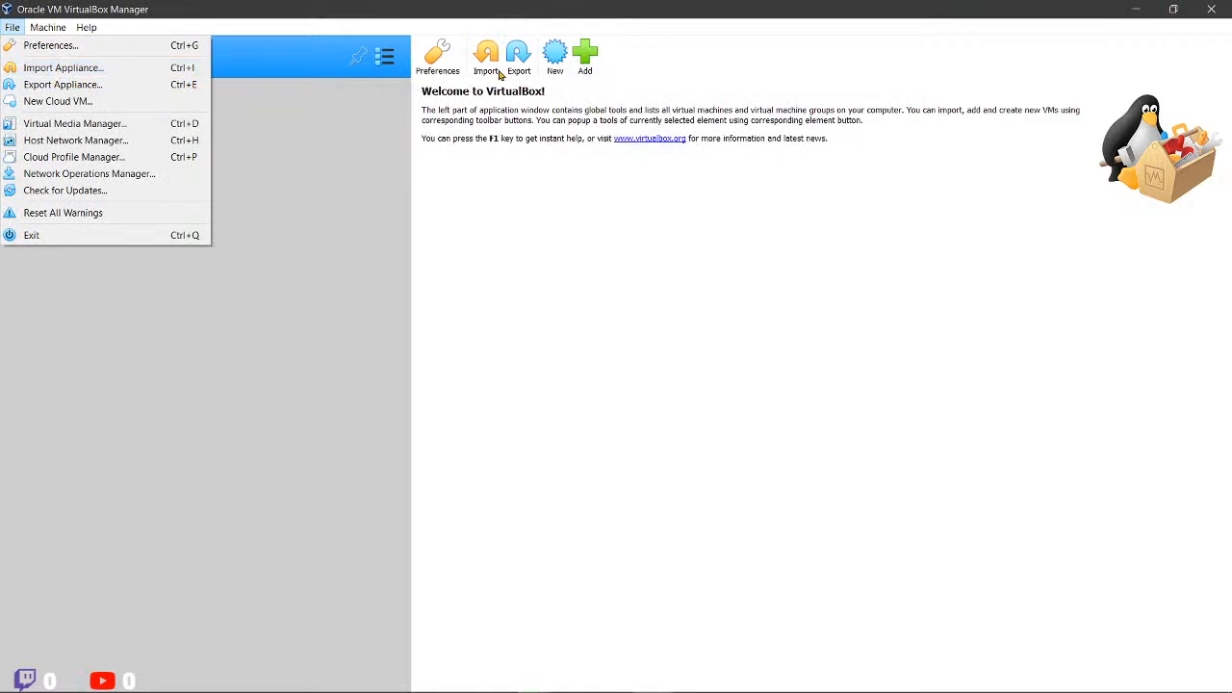
click(495, 150)
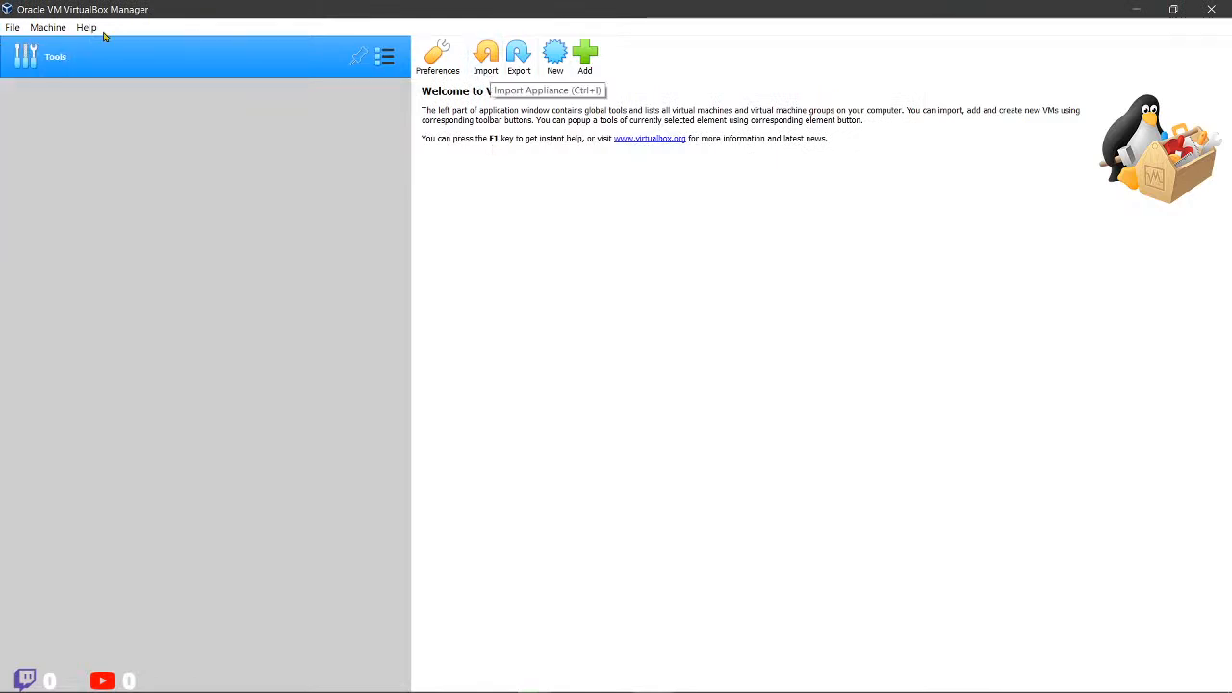
Step: Look over the VirtualBox Manager menus and check the installed version in the About VirtualBox information
click(12, 27)
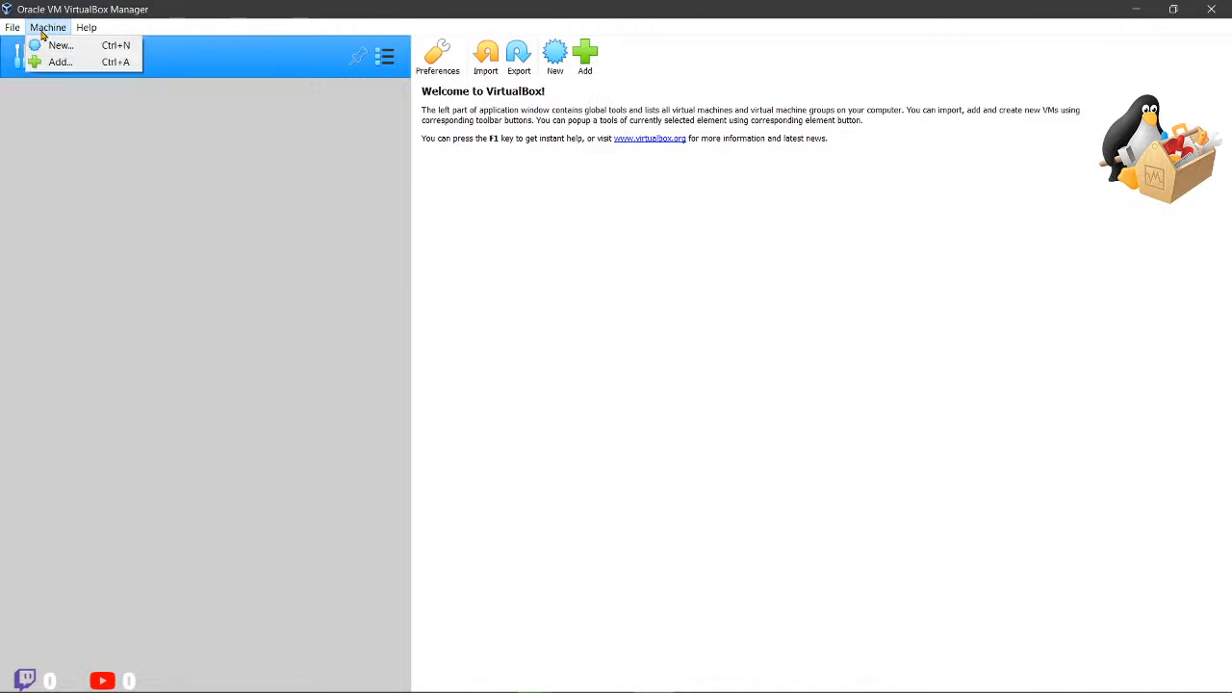
mouse_move(86, 31)
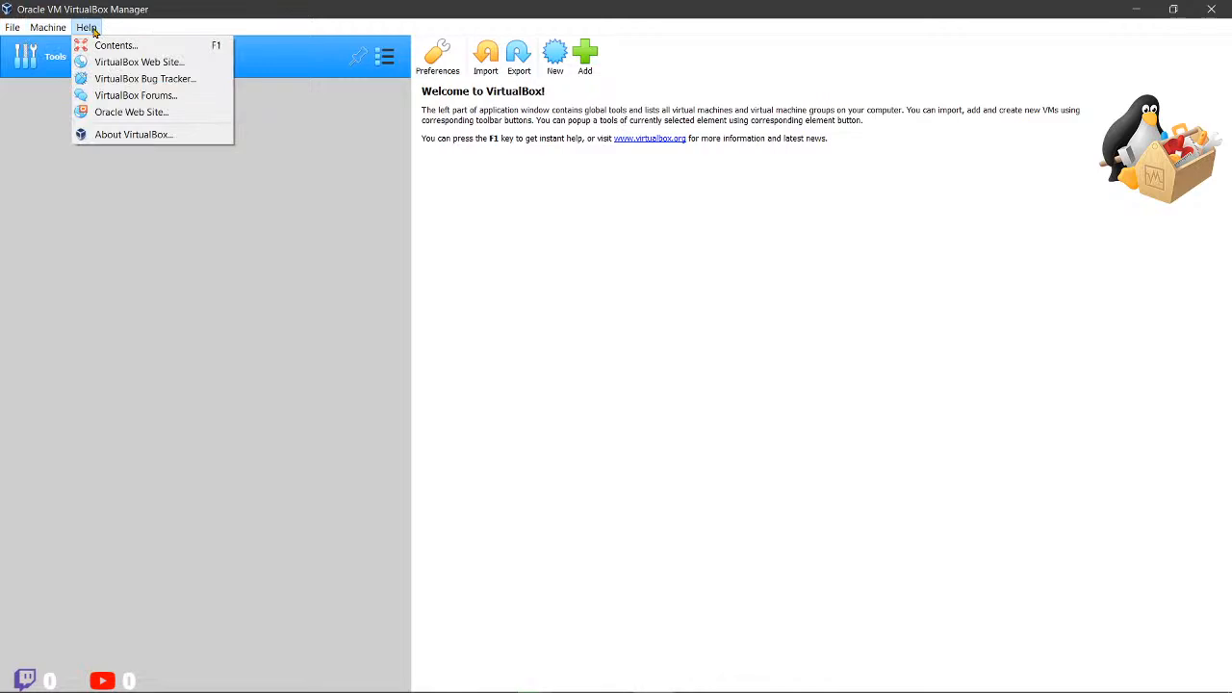
click(125, 133)
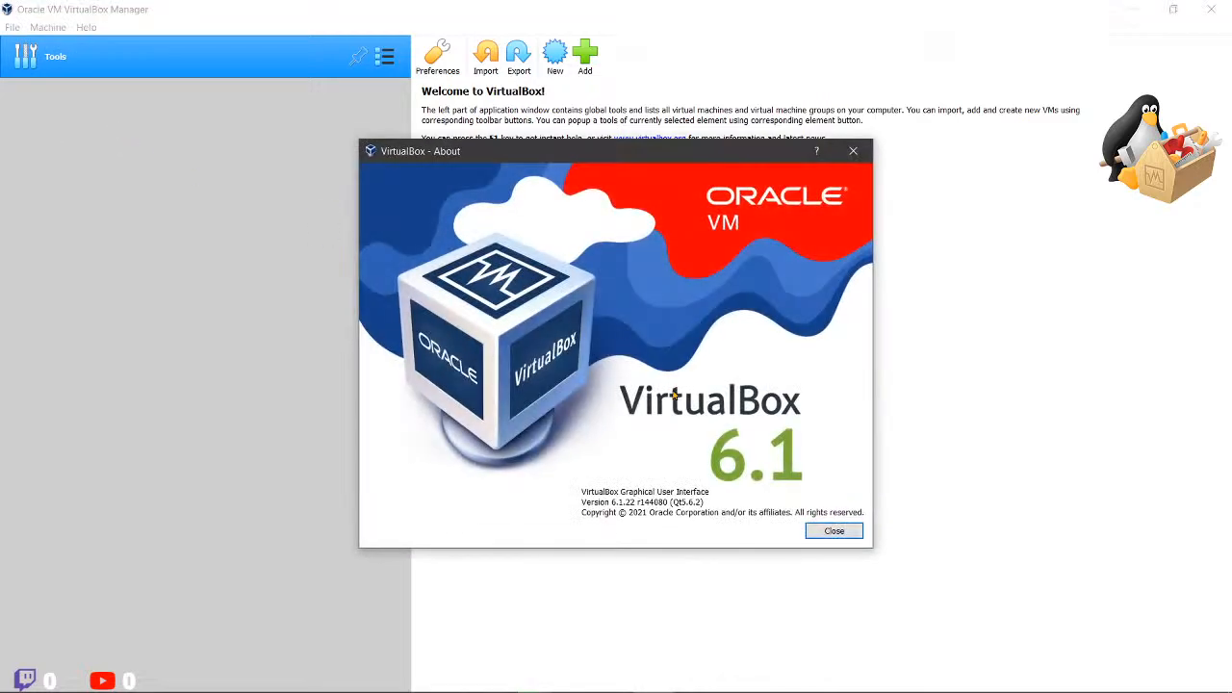
drag(591, 493, 703, 510)
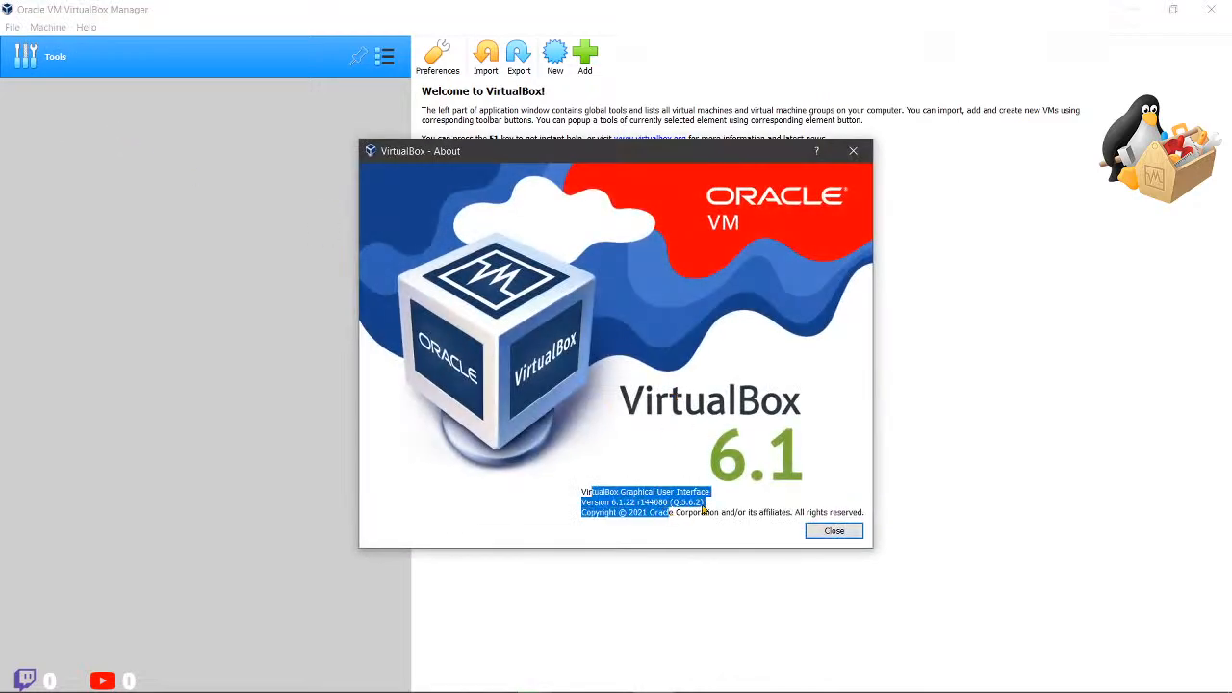
click(853, 151)
click(13, 27)
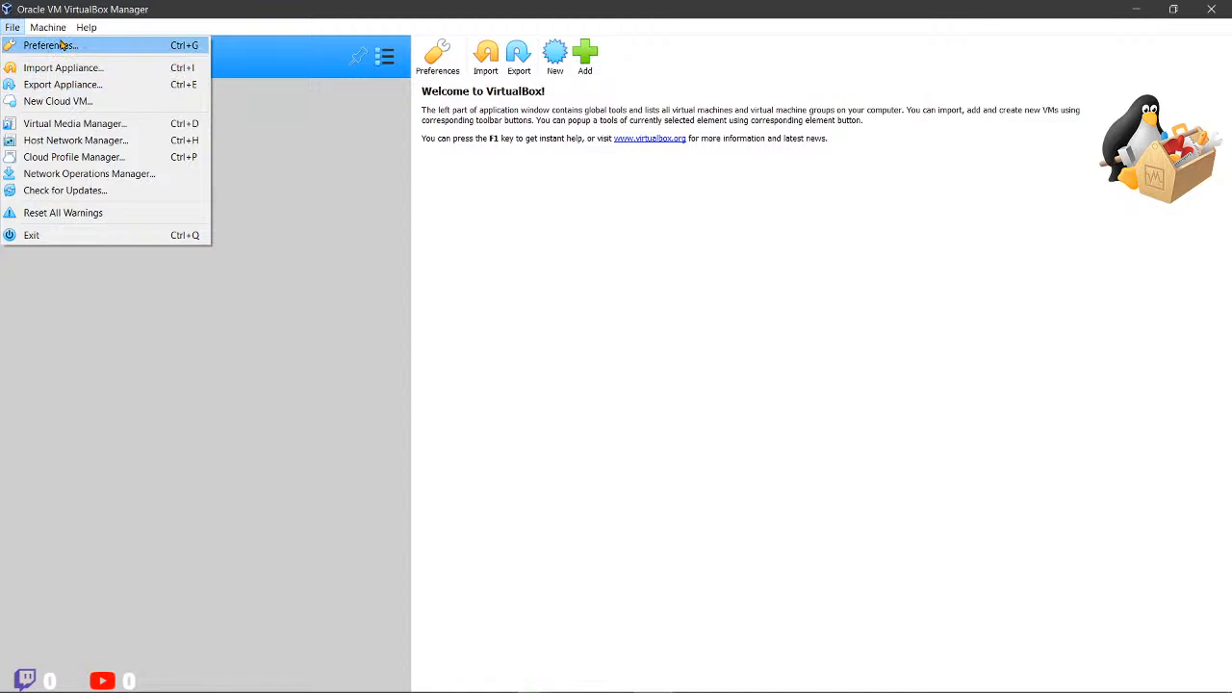
mouse_move(53, 29)
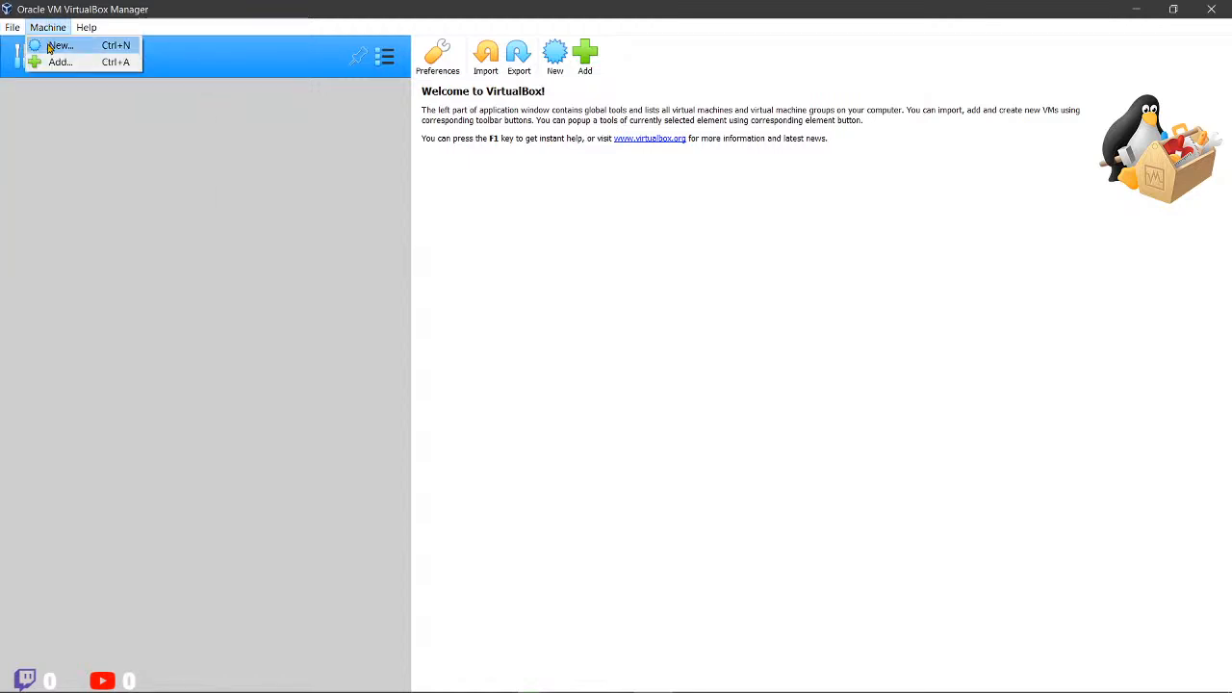
click(53, 46)
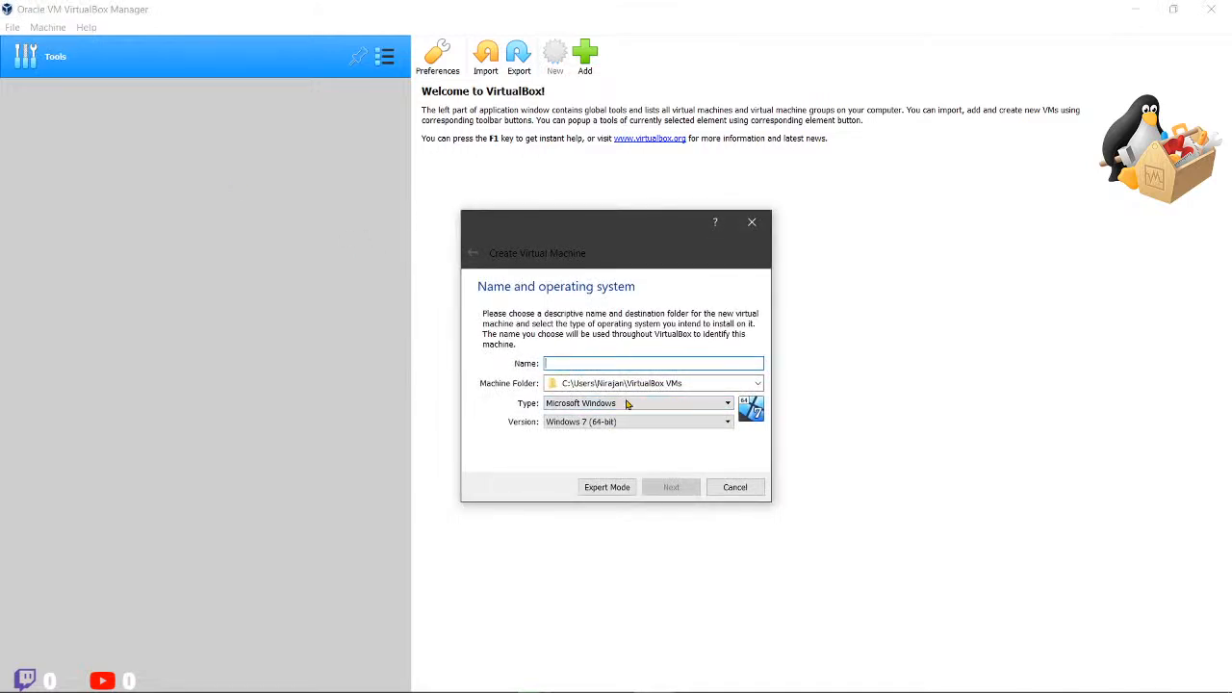
click(572, 403)
click(577, 425)
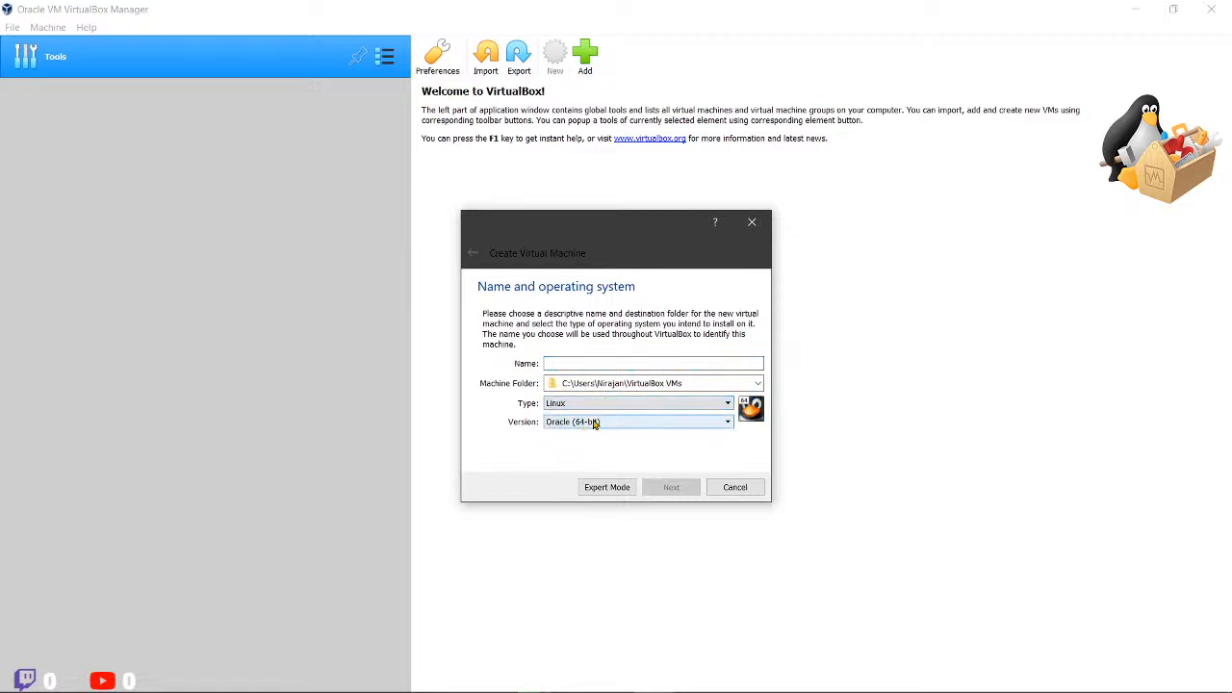
click(577, 422)
click(568, 364)
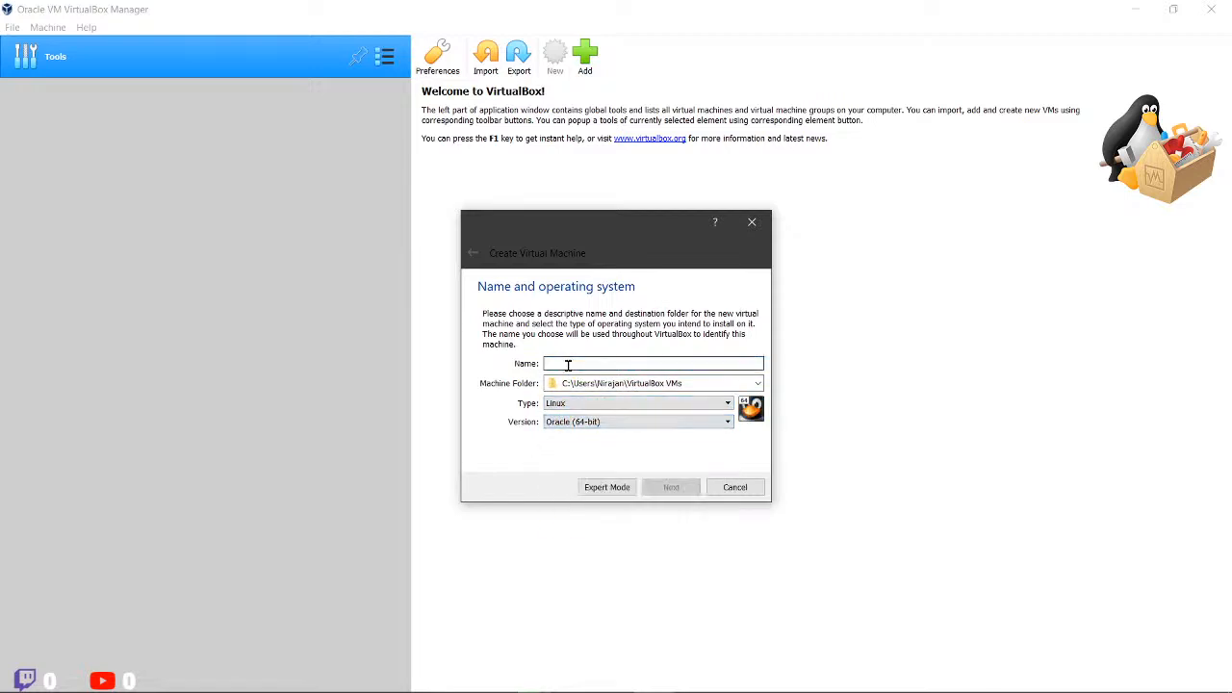
text(Kali)
click(598, 424)
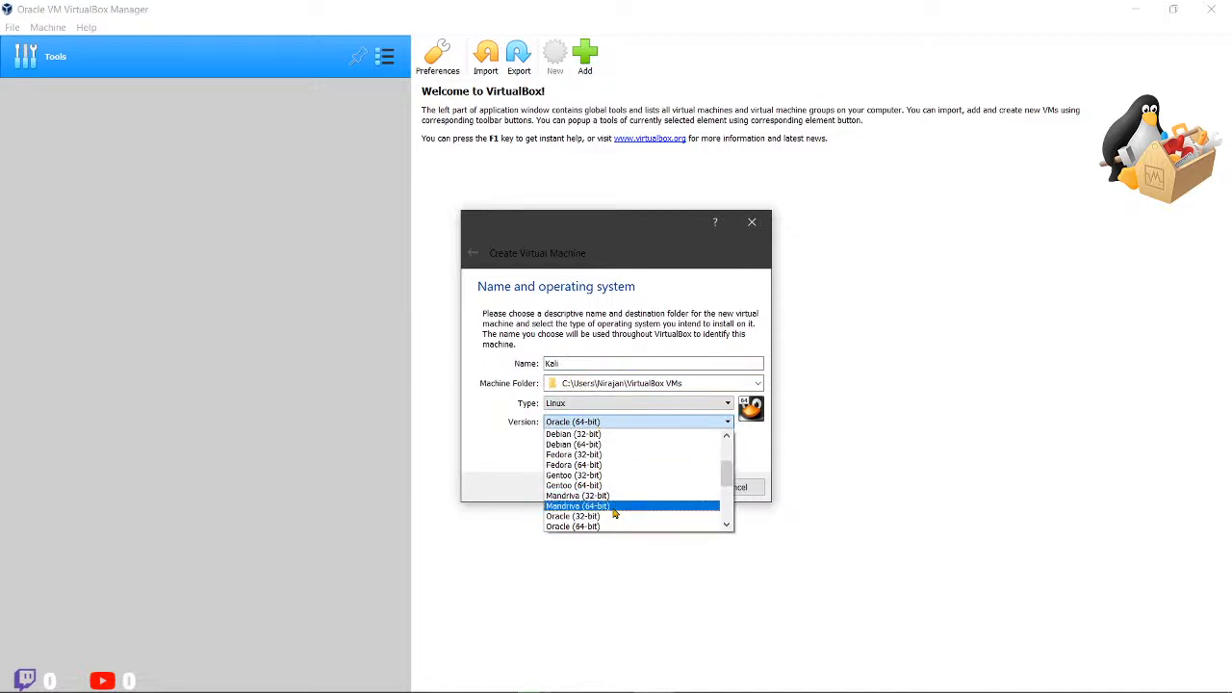
scroll(598, 495, up, 1)
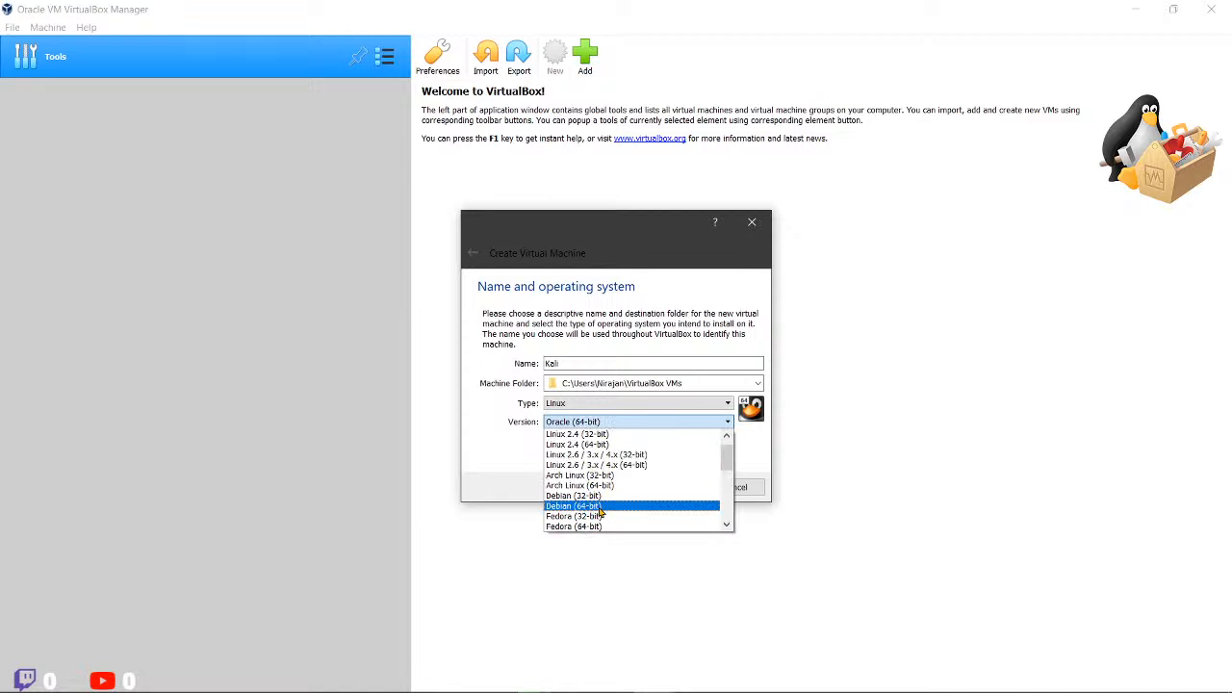
click(597, 505)
click(673, 491)
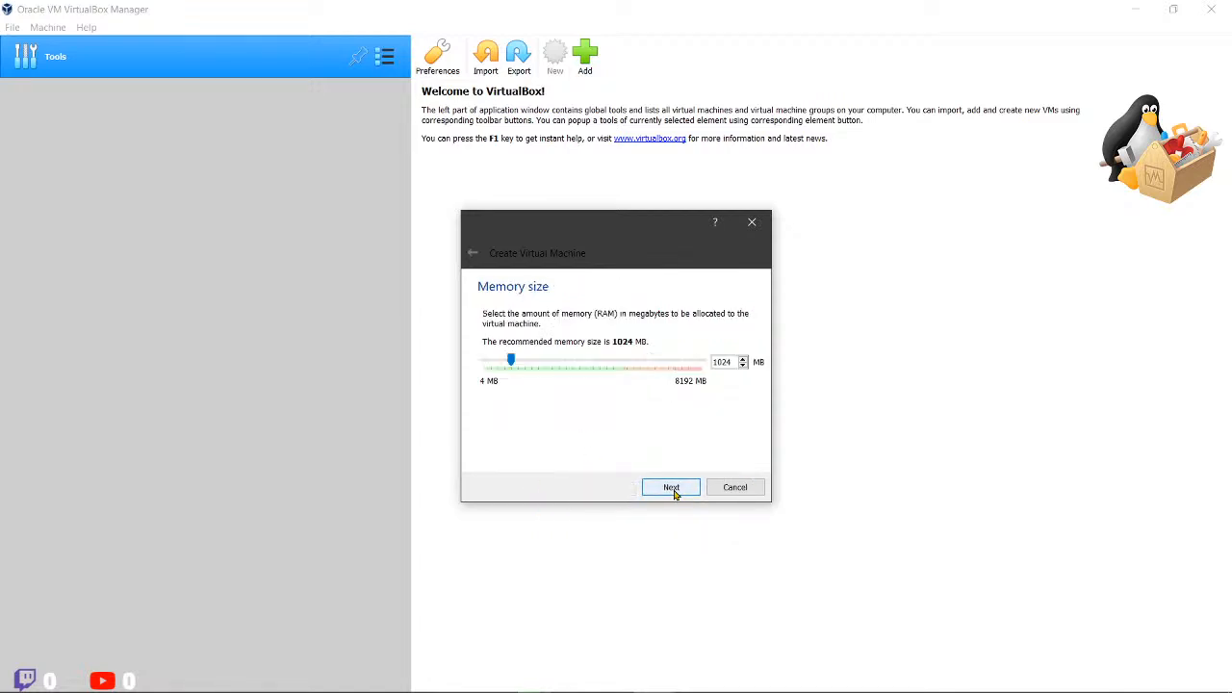
click(659, 488)
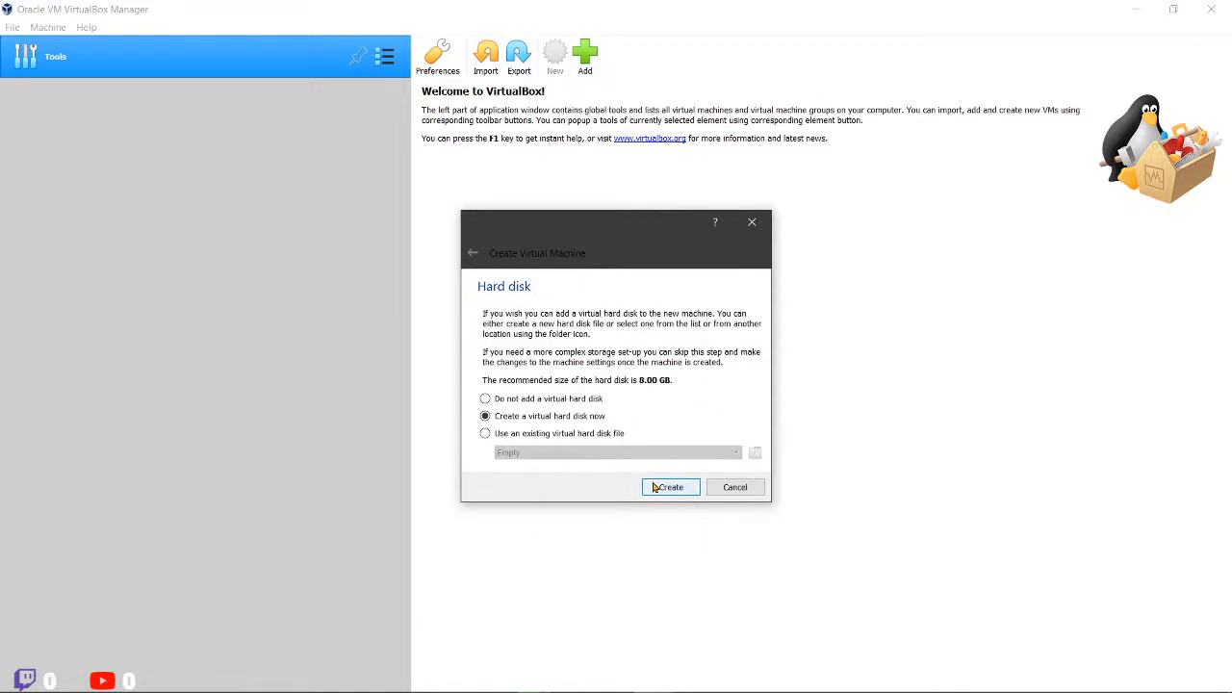
click(678, 489)
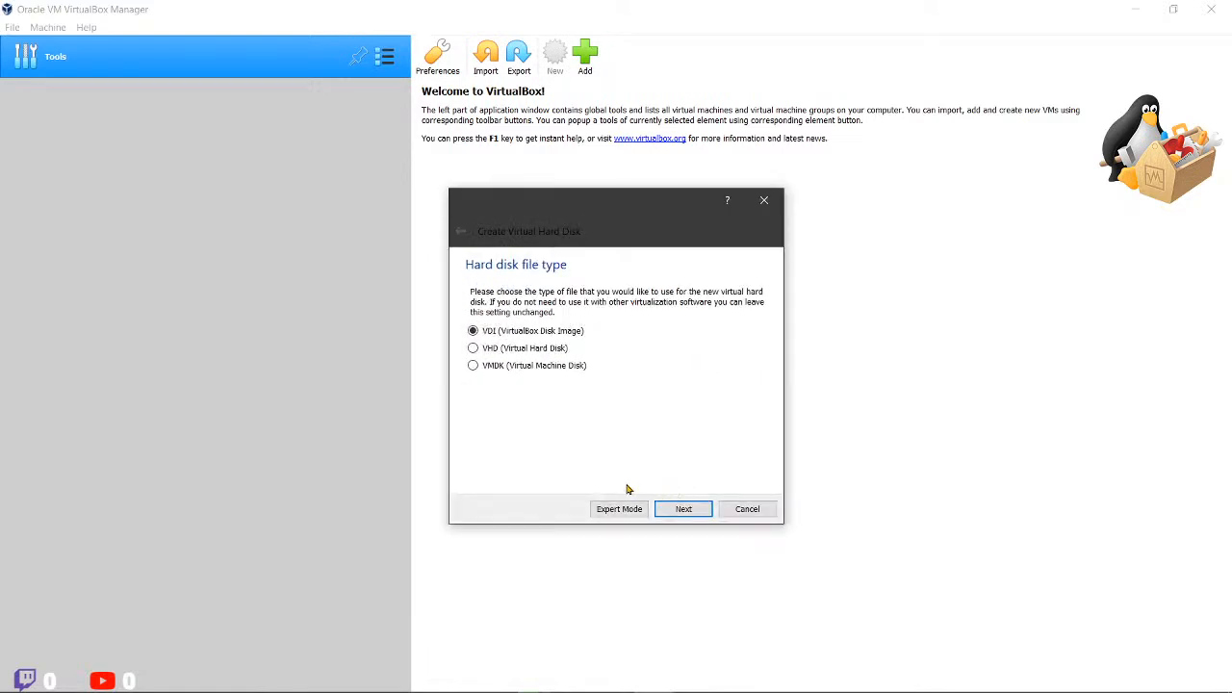
click(733, 508)
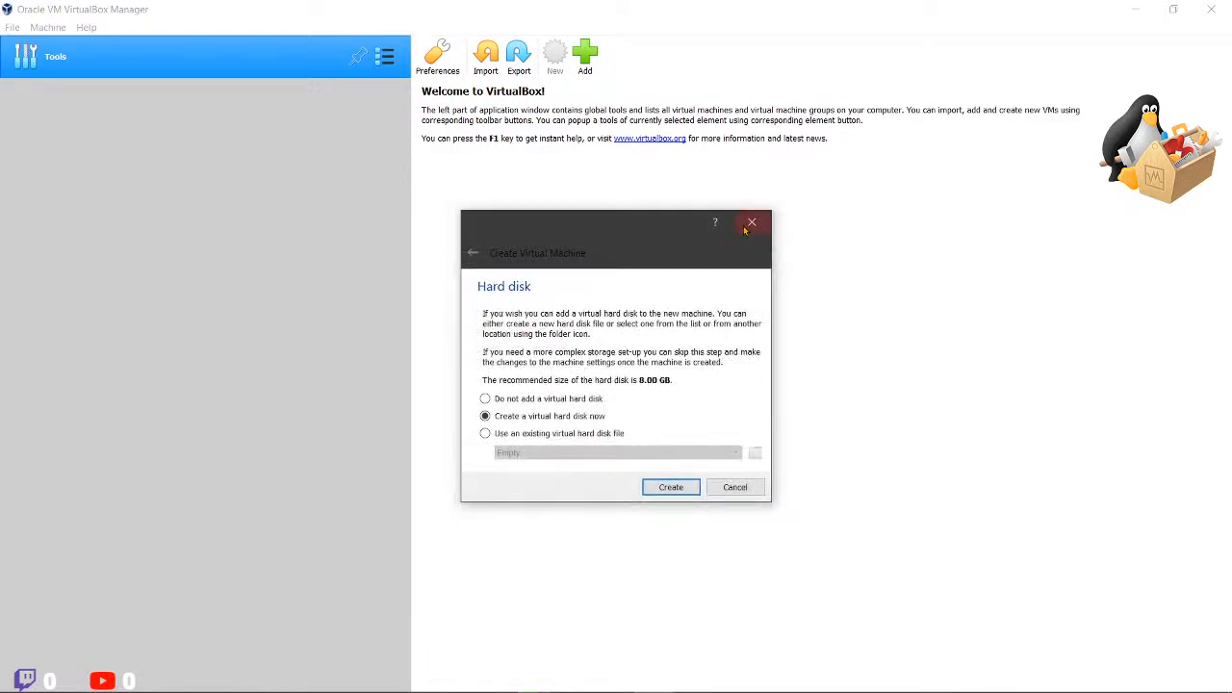
click(752, 222)
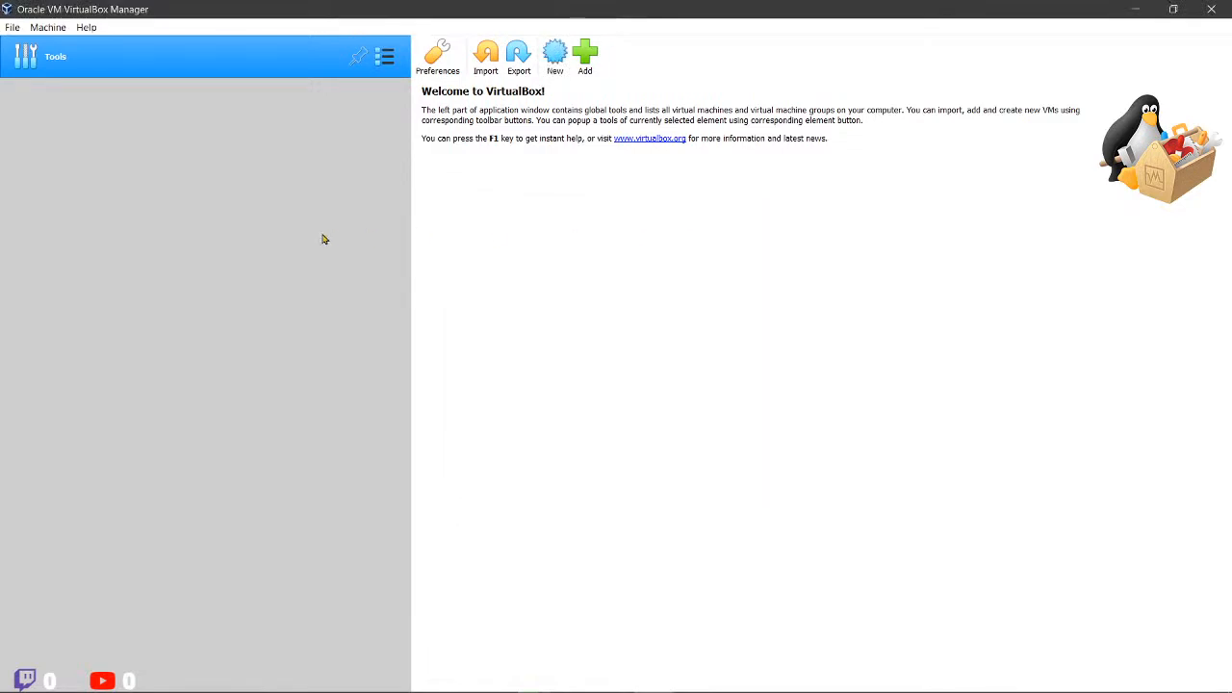
Step: Start an appliance import from the local file system using kali-linux-2021.2-virtualbox-amd64.ova in the Downloads folder and proceed to its settings
click(12, 28)
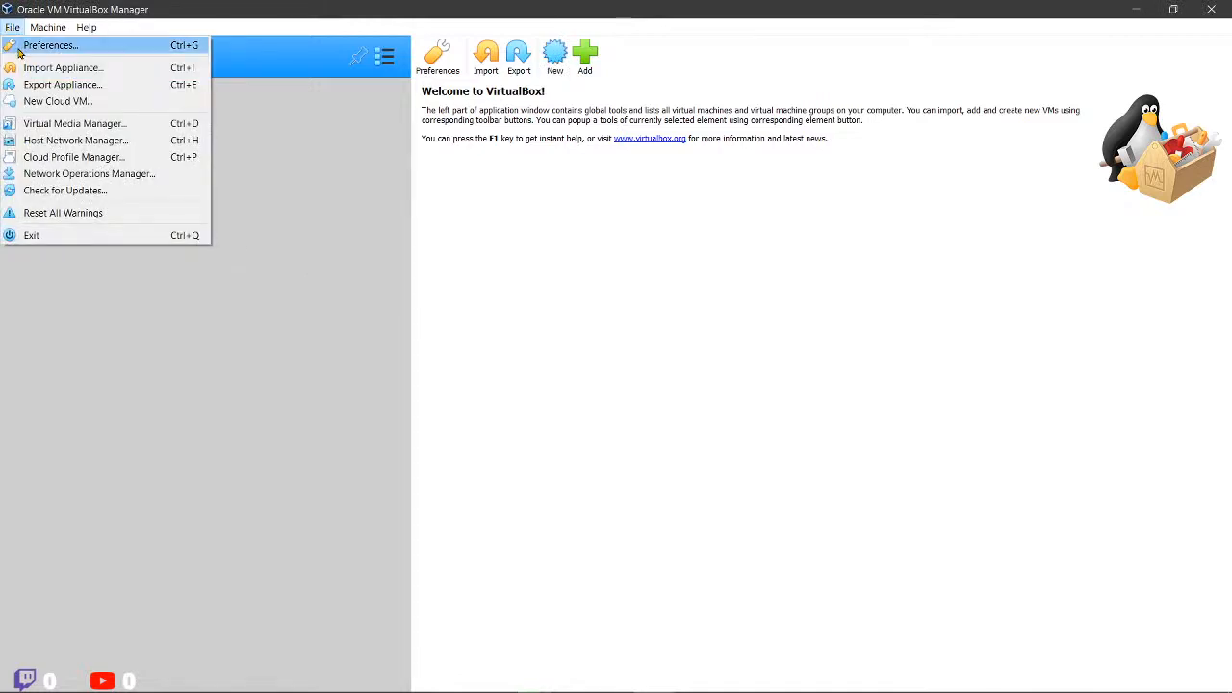
click(66, 69)
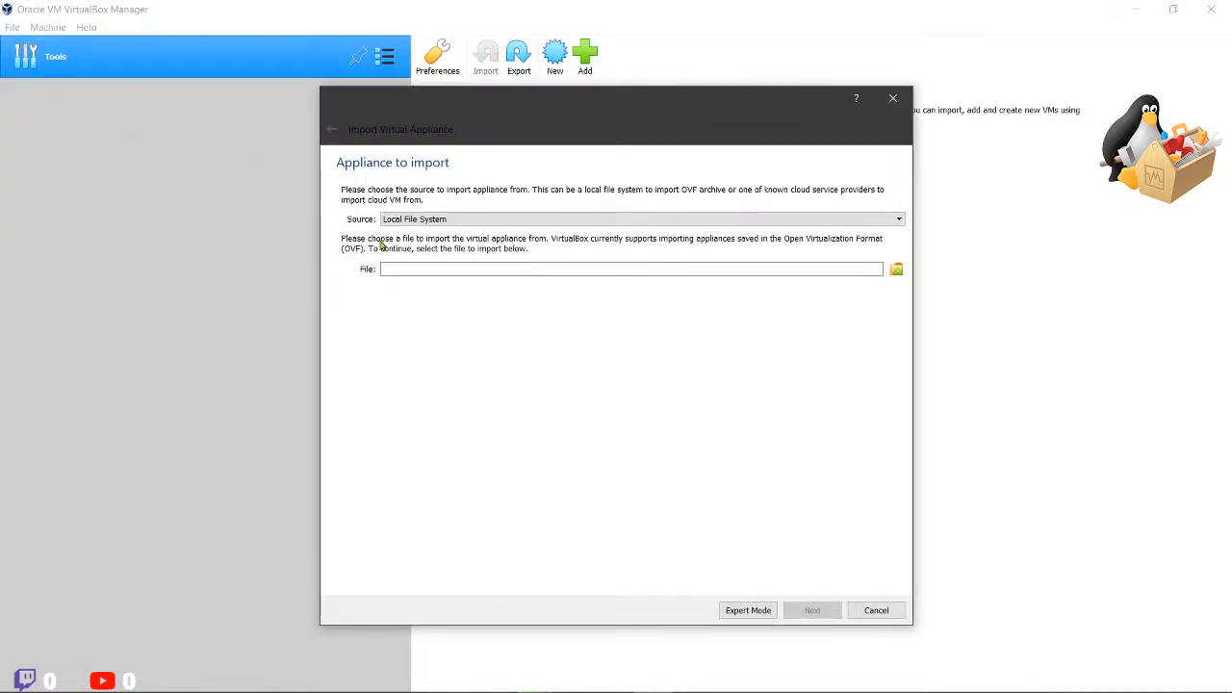
click(895, 269)
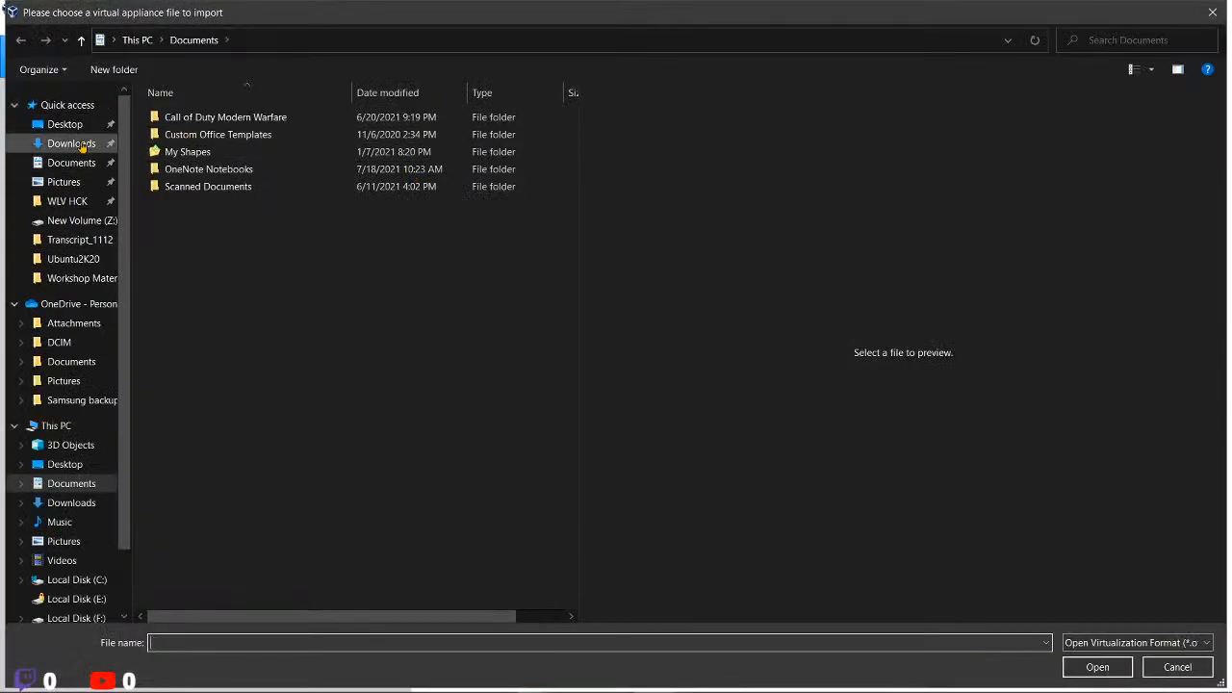
click(71, 143)
click(187, 158)
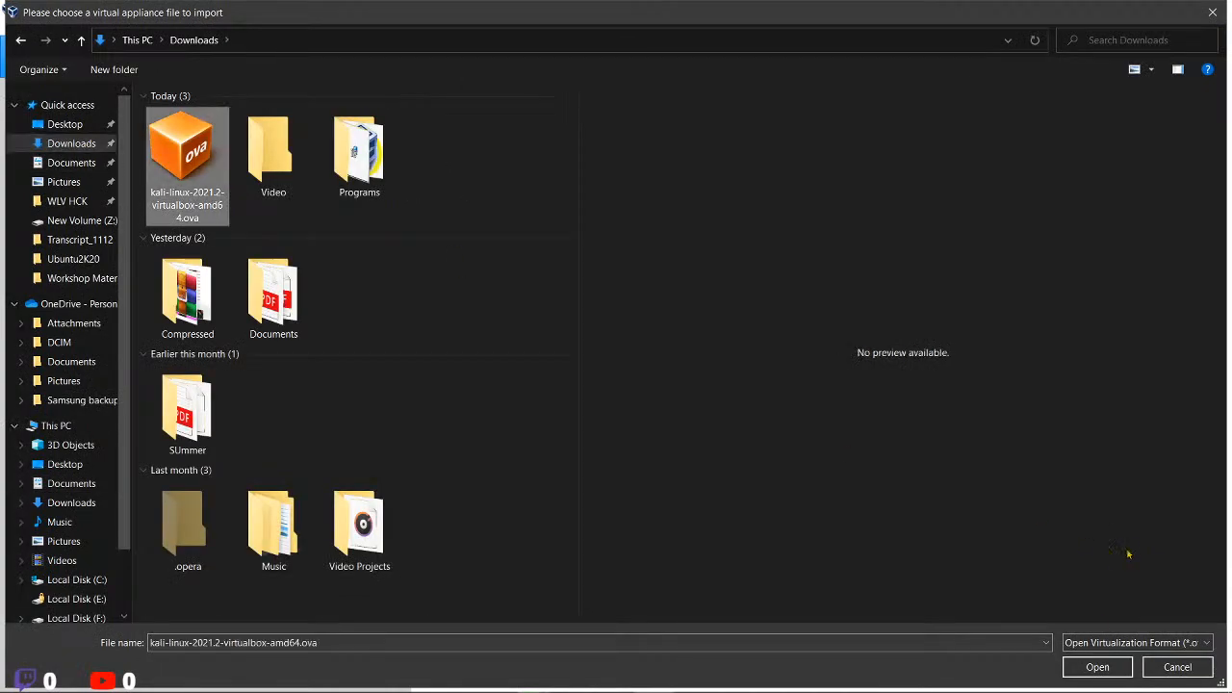
click(1097, 667)
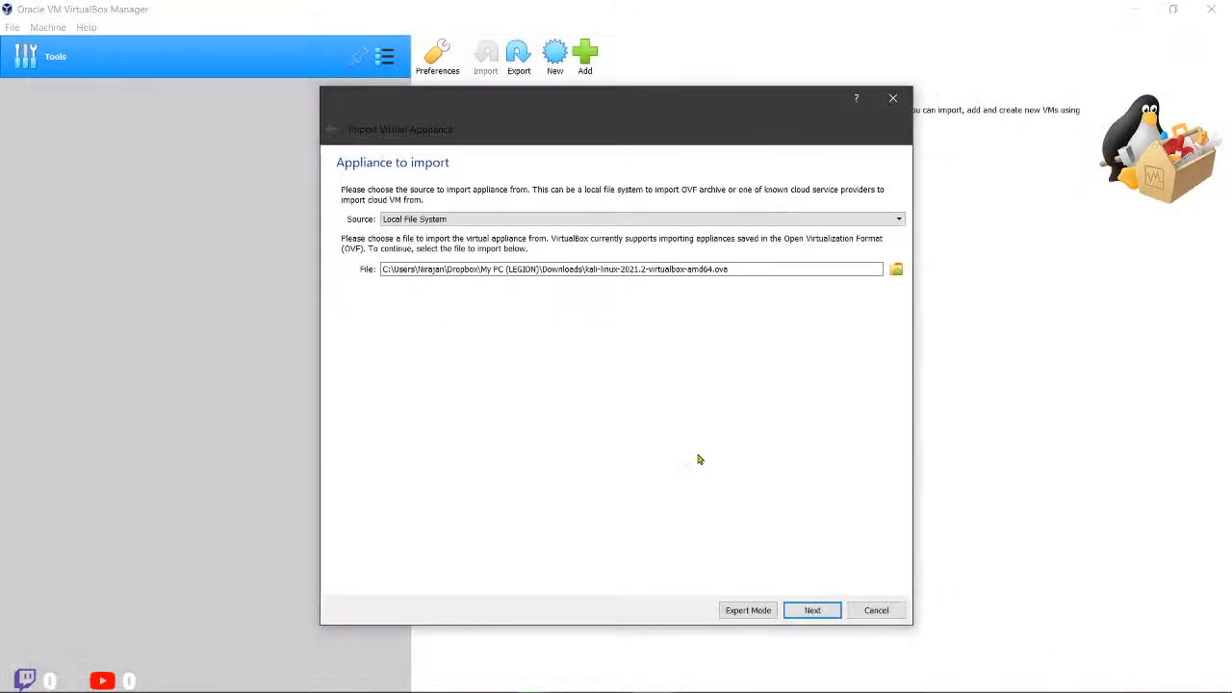
click(831, 611)
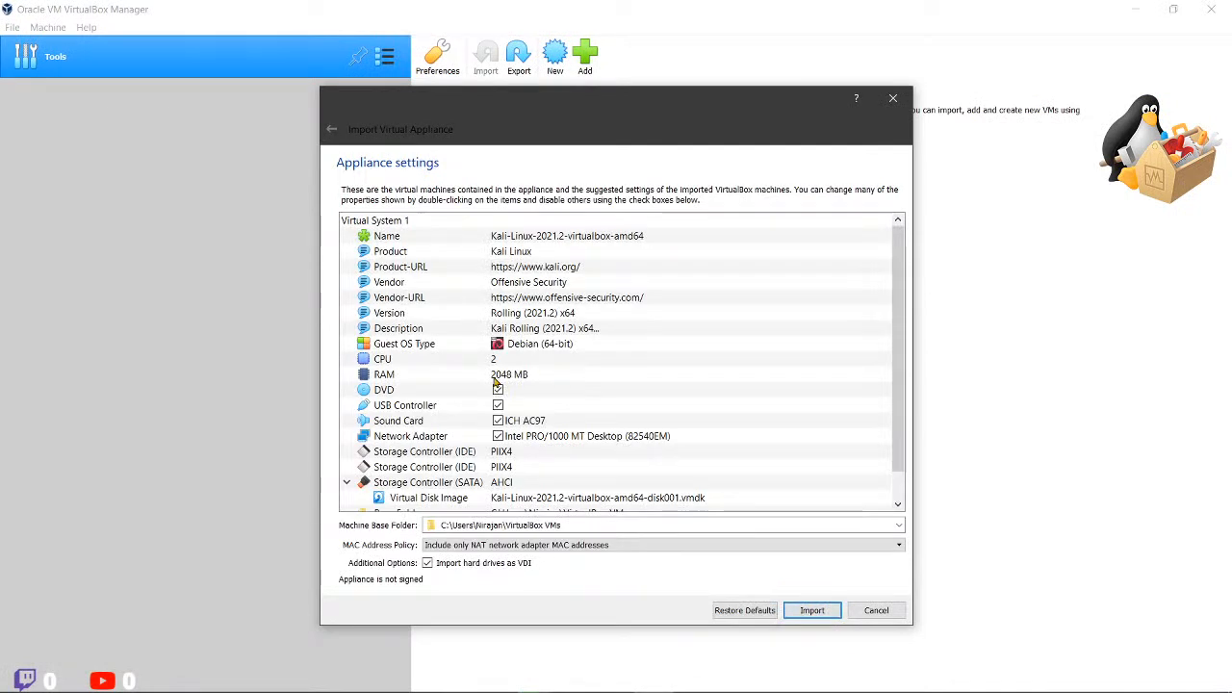
Step: Review the suggested appliance settings, import the Kali Linux appliance with them, and accept its software license agreement
scroll(504, 356, down, 1)
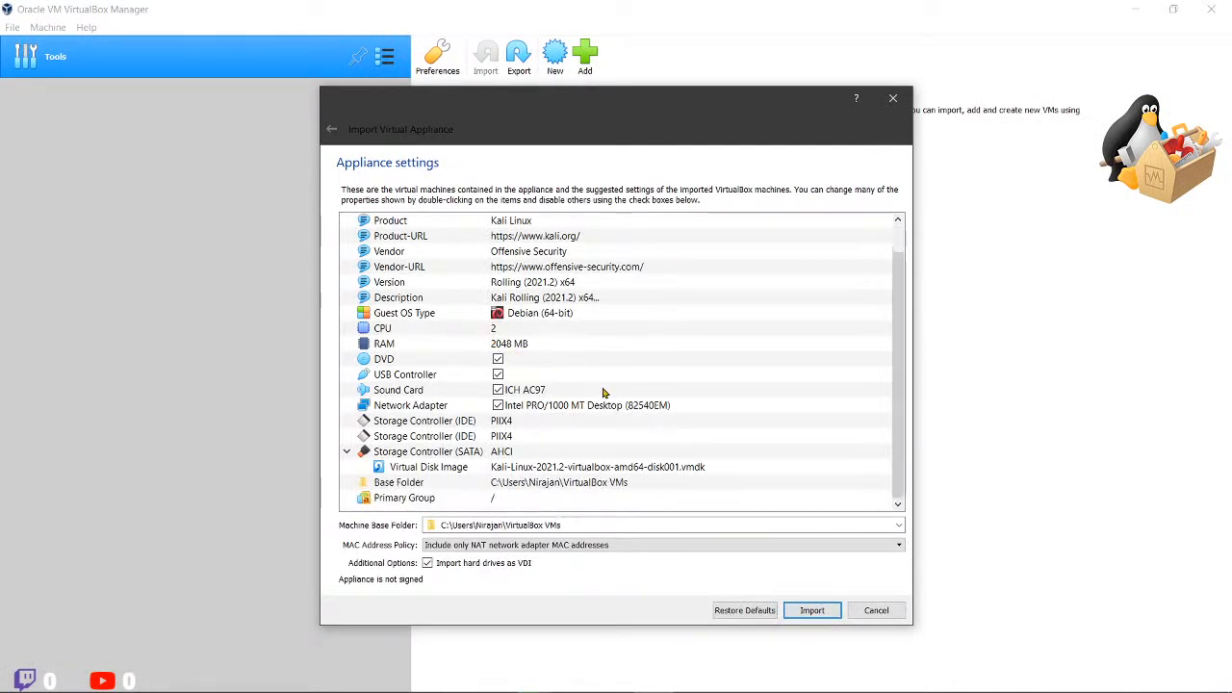
scroll(572, 329, up, 1)
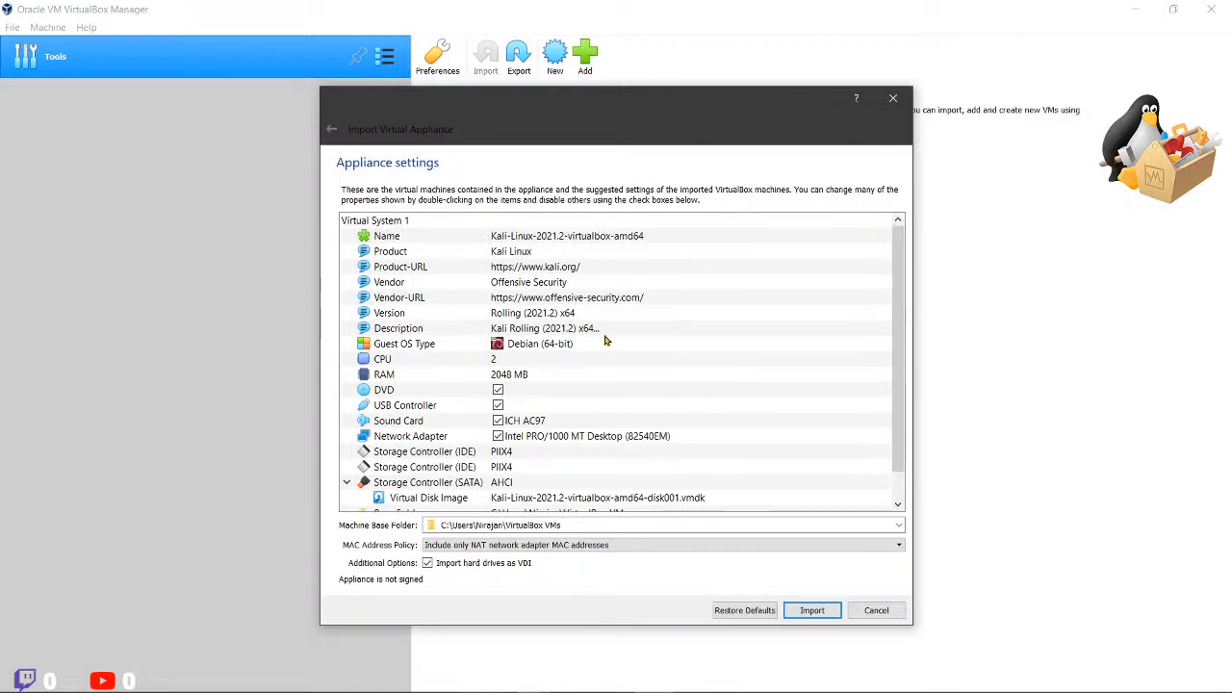
scroll(642, 337, down, 1)
scroll(642, 336, up, 1)
click(810, 612)
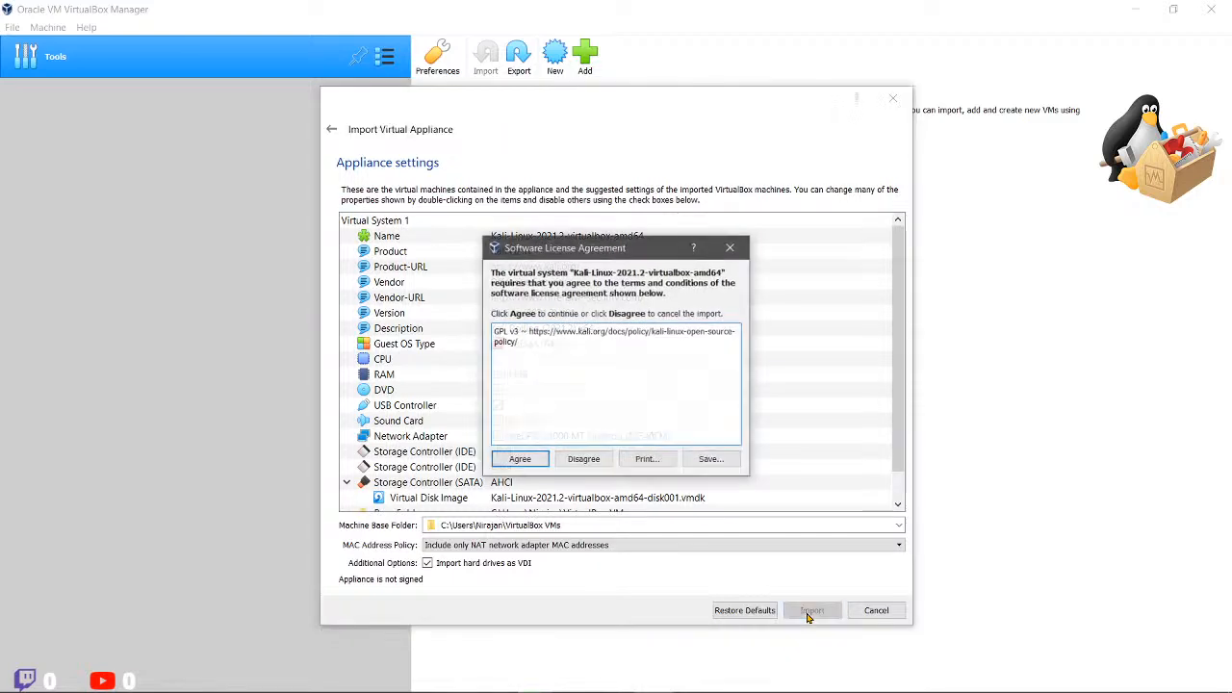
drag(605, 256, 627, 219)
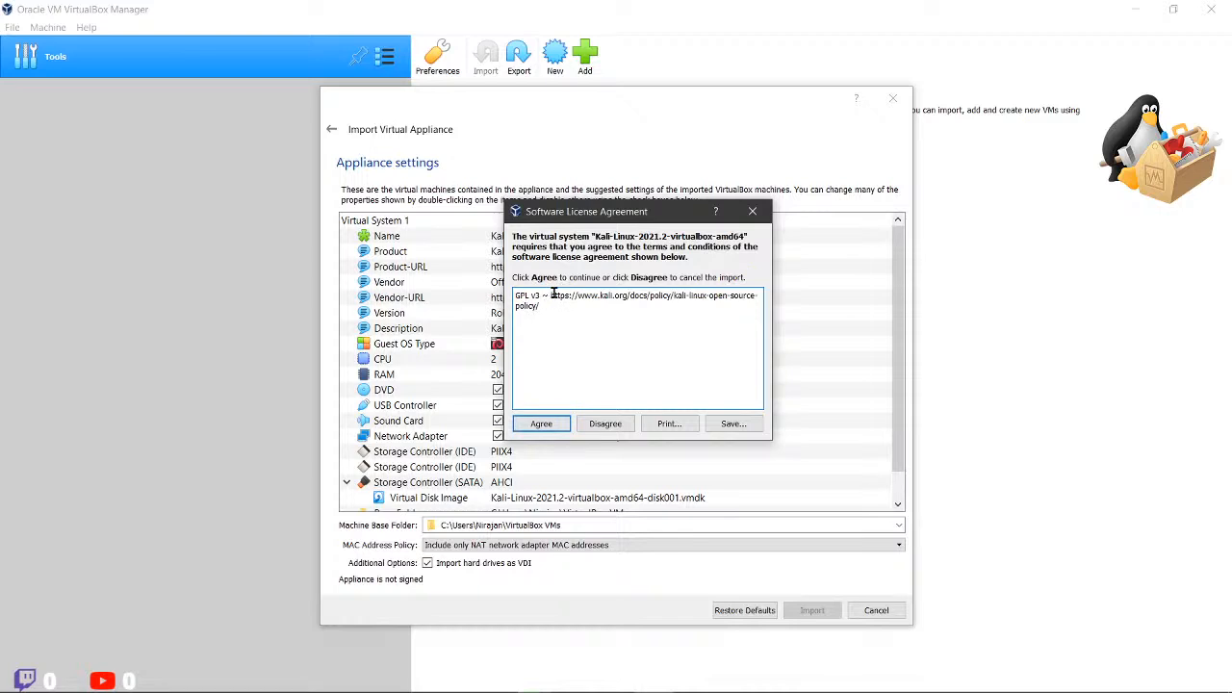
drag(552, 294, 575, 305)
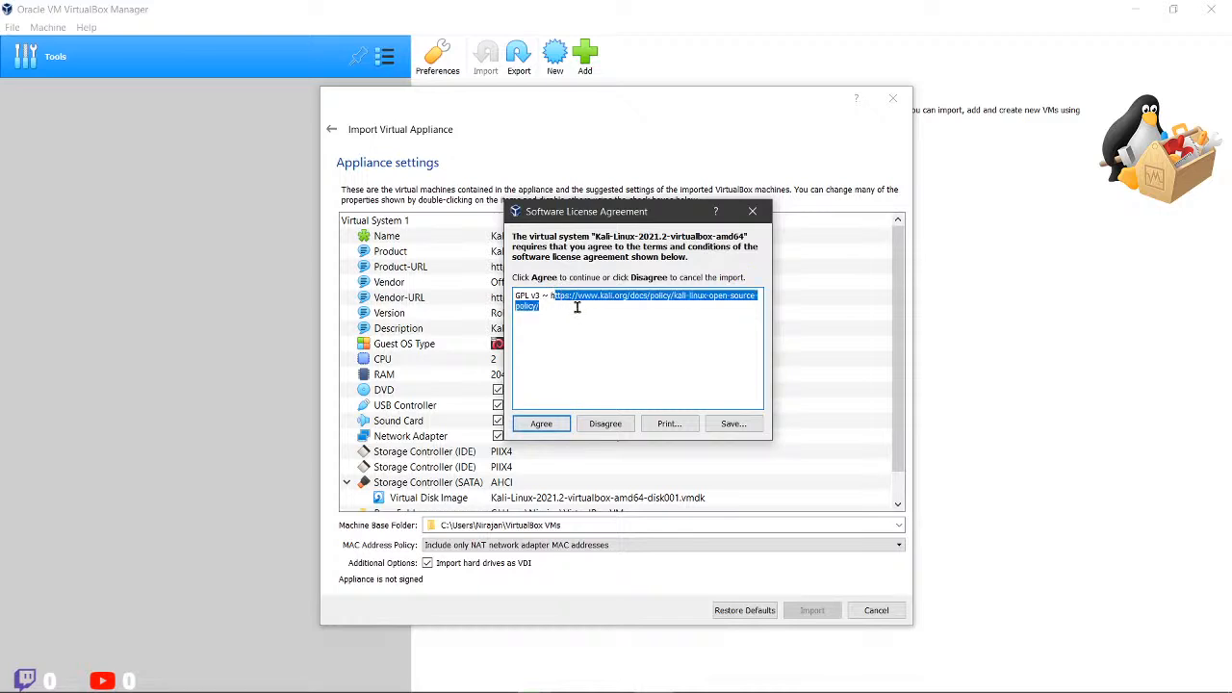
click(589, 375)
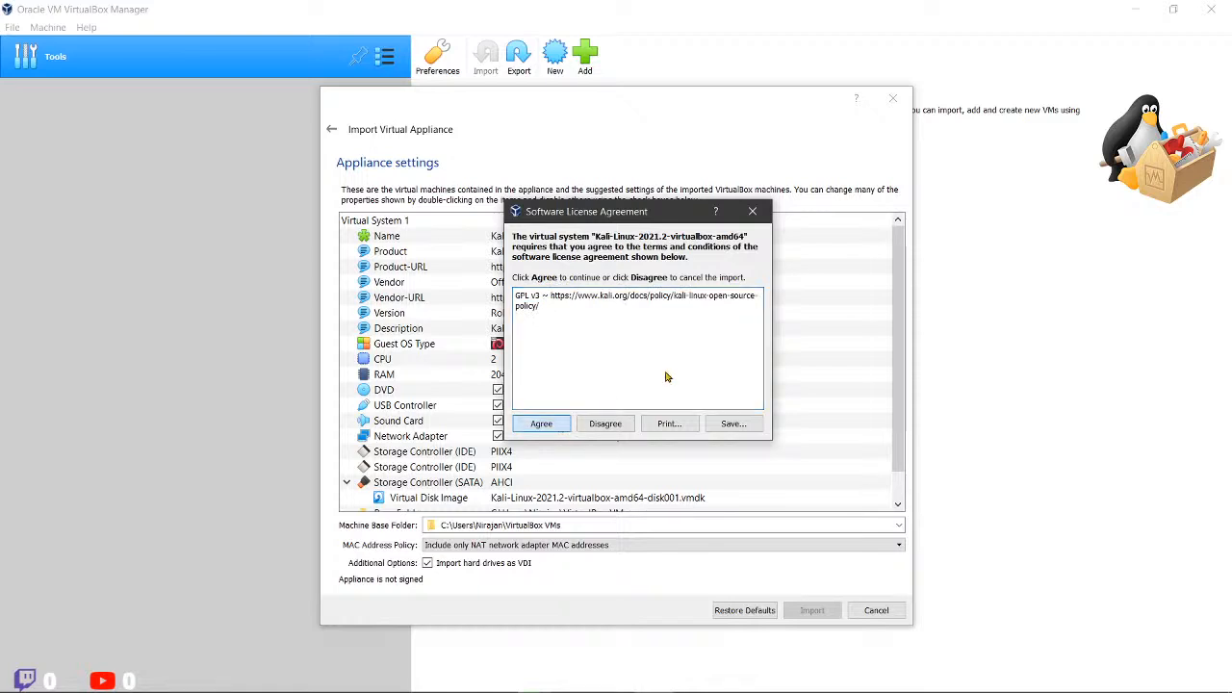
click(542, 424)
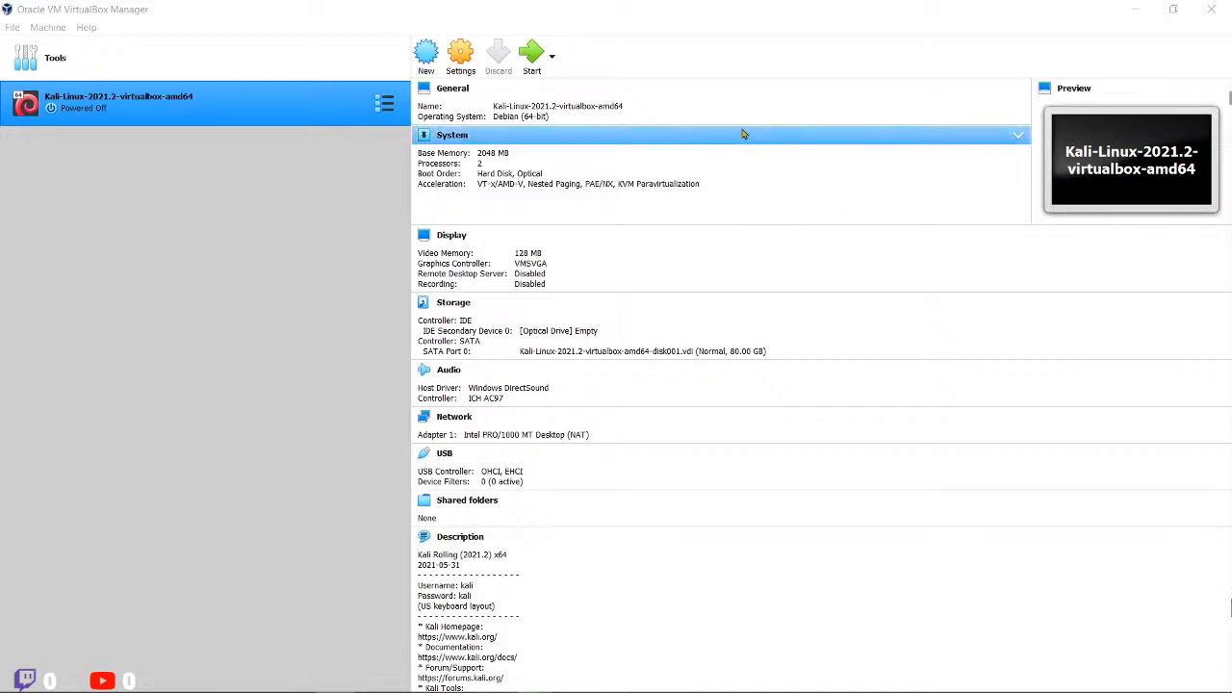
click(855, 11)
drag(854, 12, 679, 3)
key(super)
key(super)
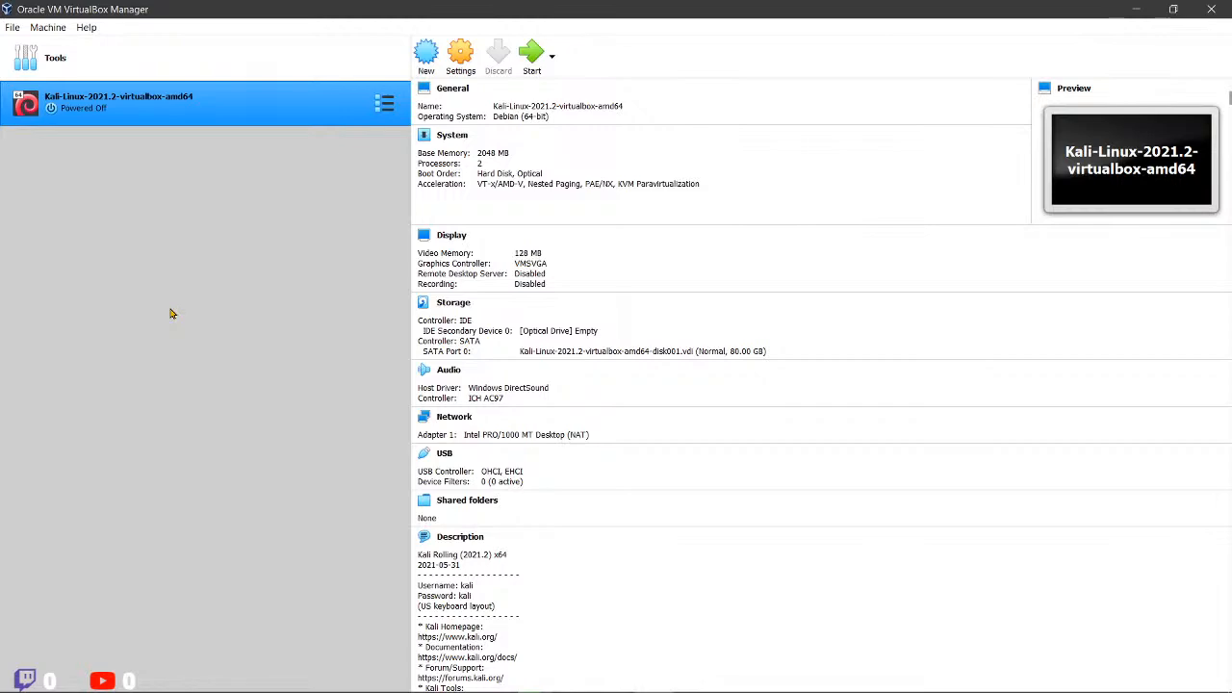
key(super)
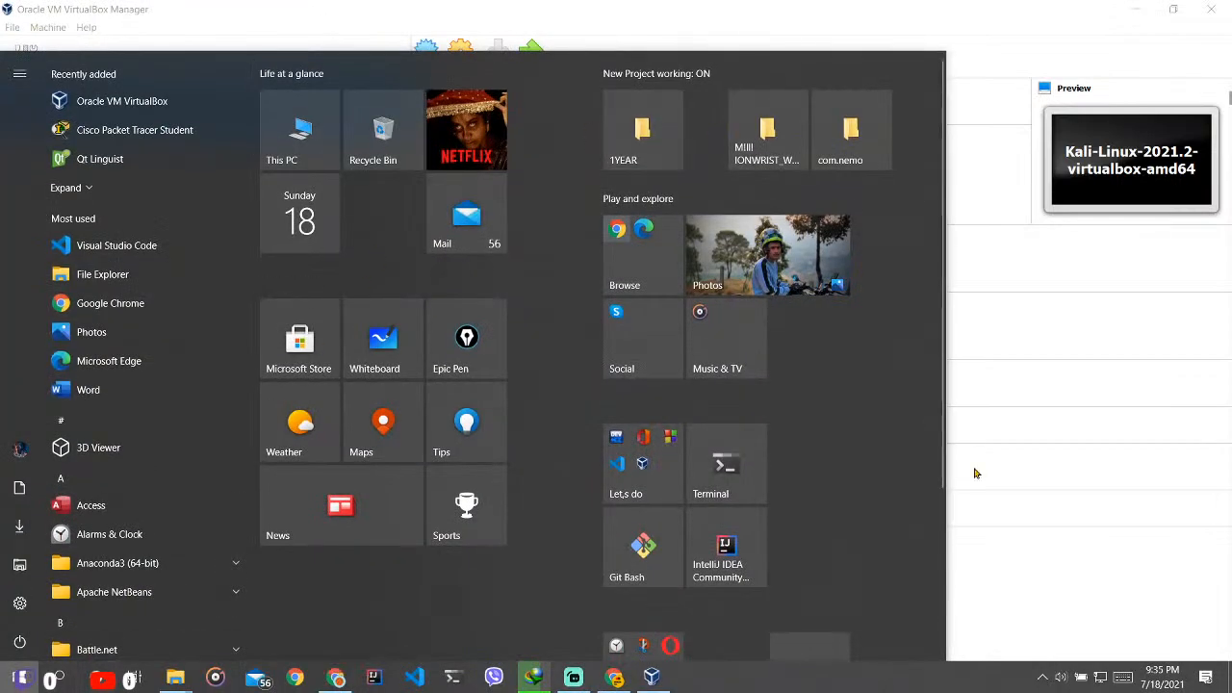
click(1007, 278)
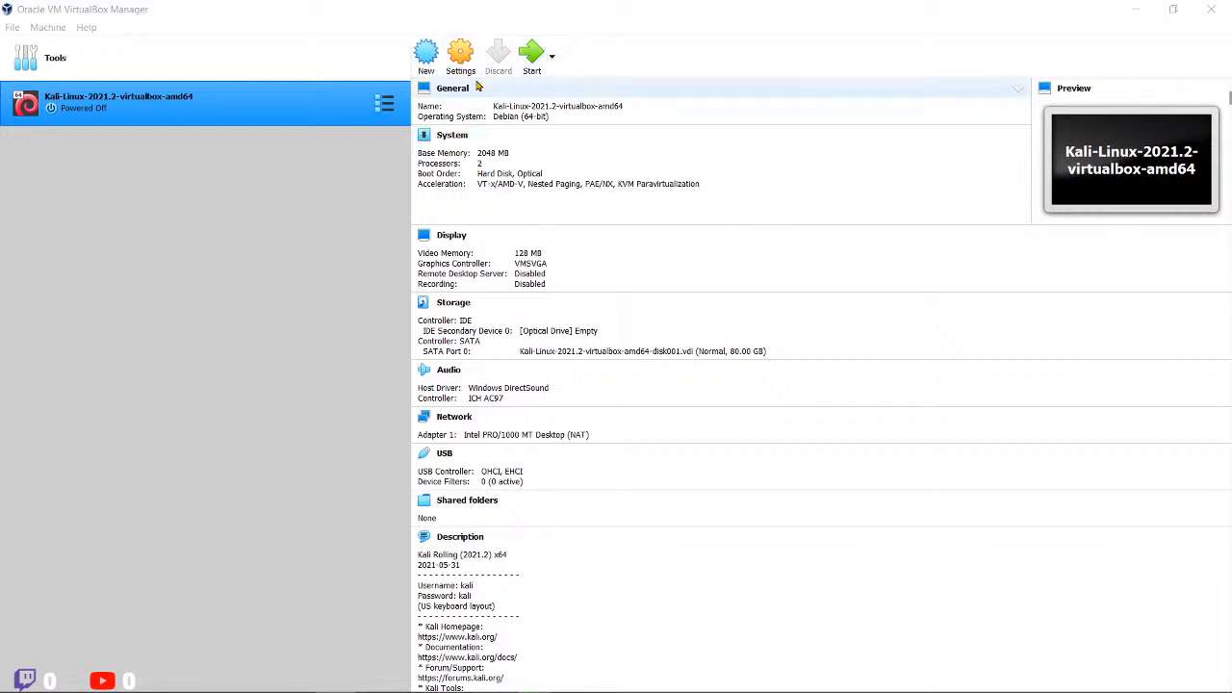
Step: Examine the imported Kali Linux virtual machine's details, from its general and system information down to its description
scroll(548, 261, down, 1)
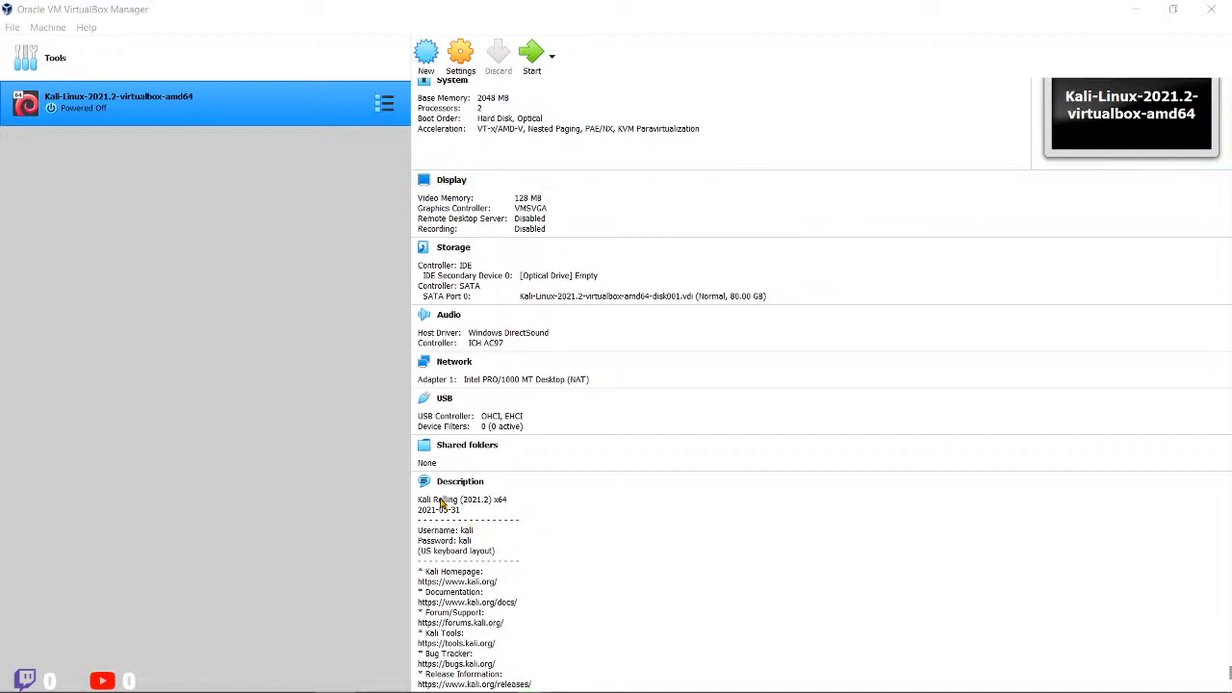
scroll(454, 495, up, 1)
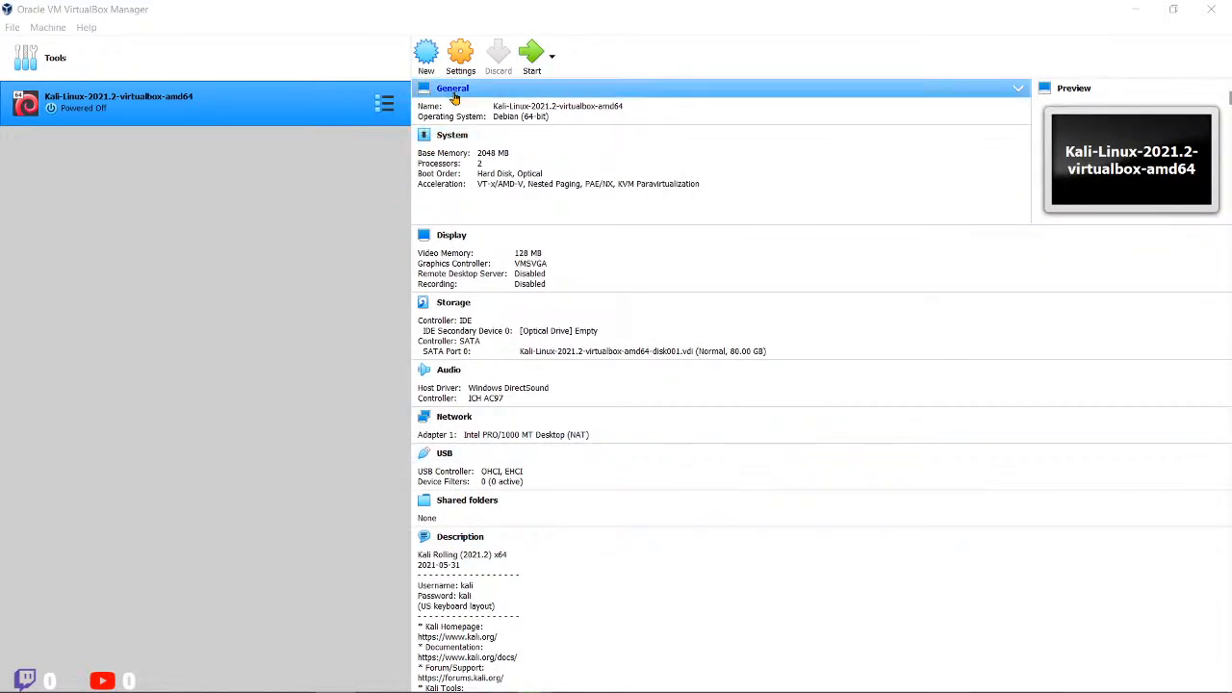
click(427, 113)
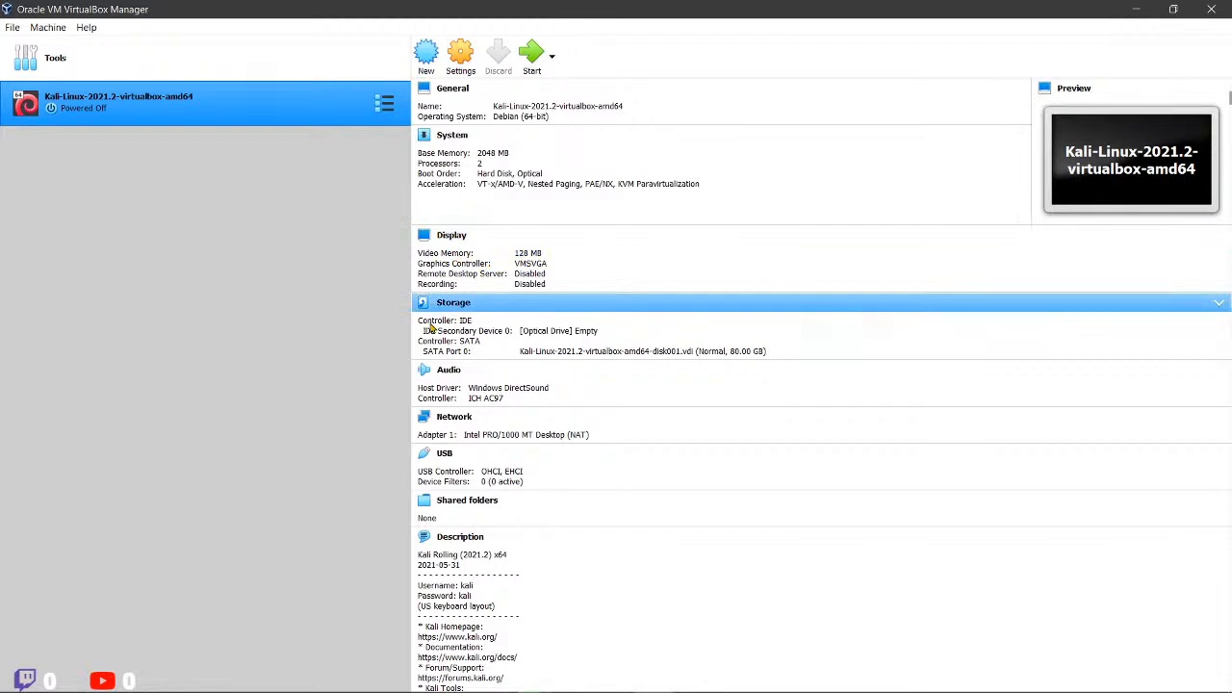
Step: Look over the rest of the Kali Linux virtual machine's details and open its settings
scroll(493, 306, down, 1)
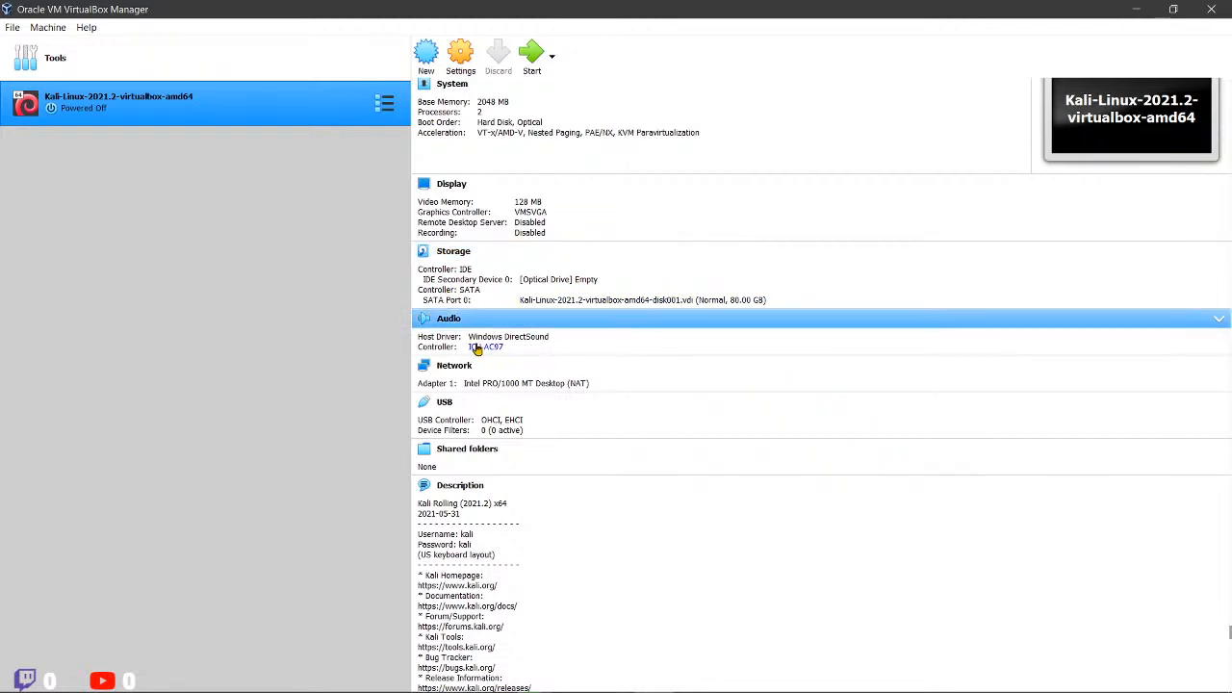
scroll(548, 333, down, 1)
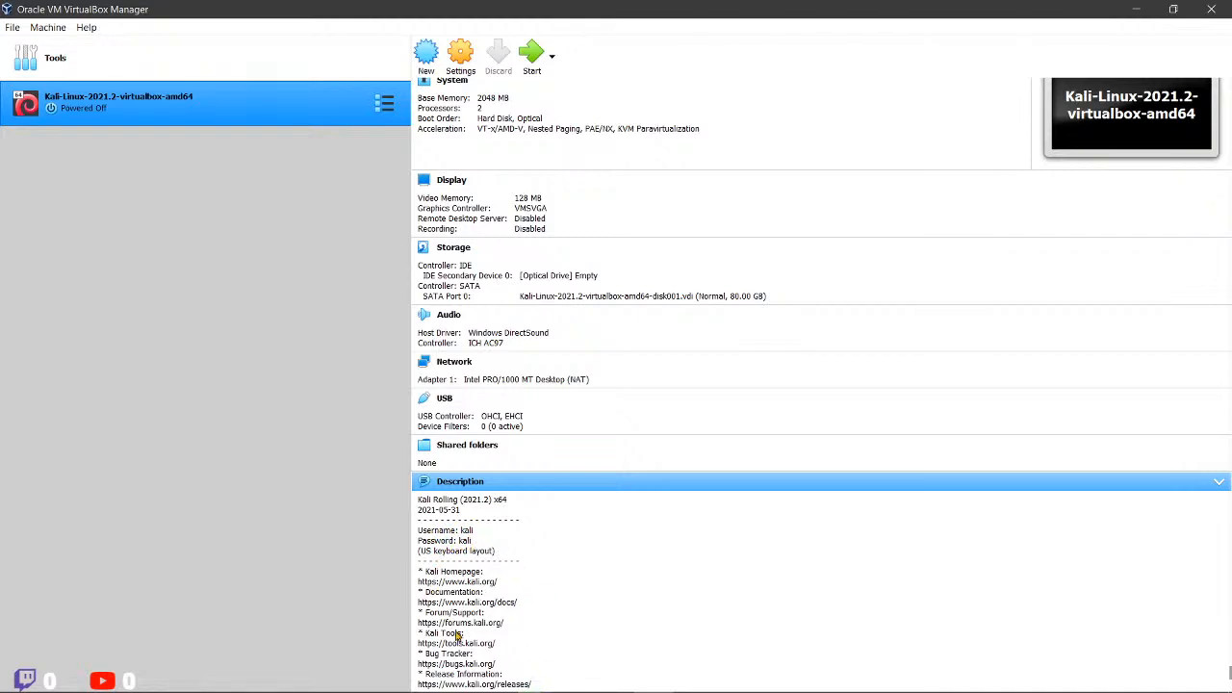
scroll(475, 575, up, 2)
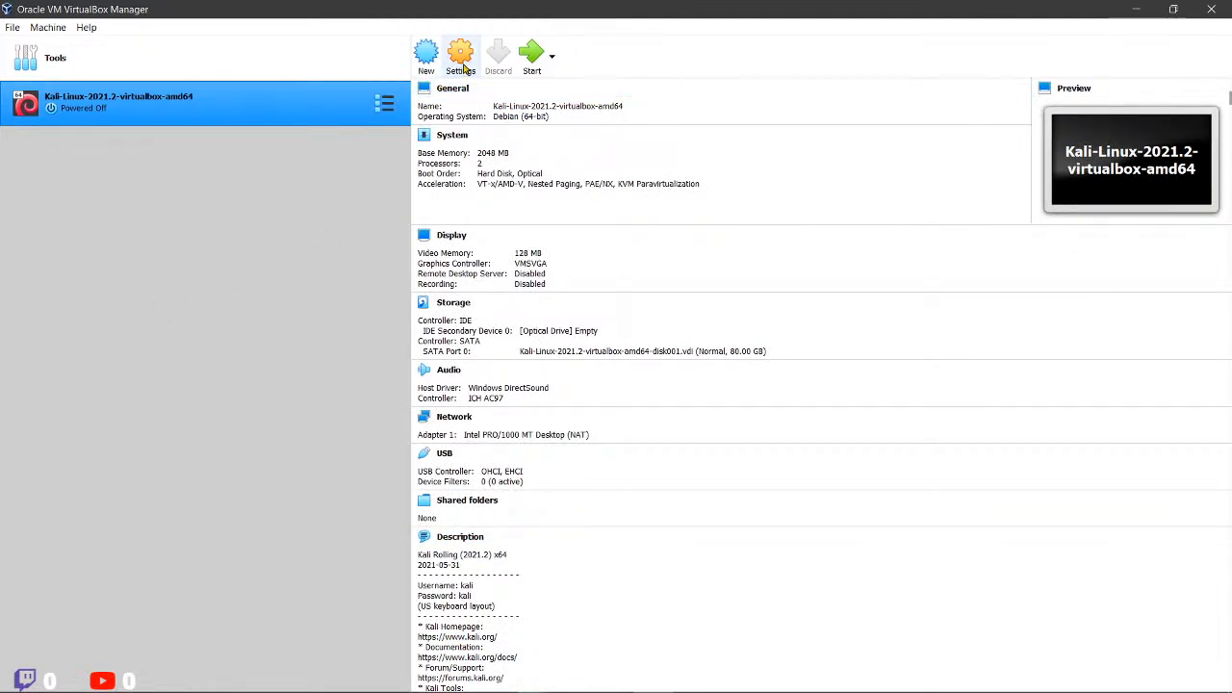
click(465, 67)
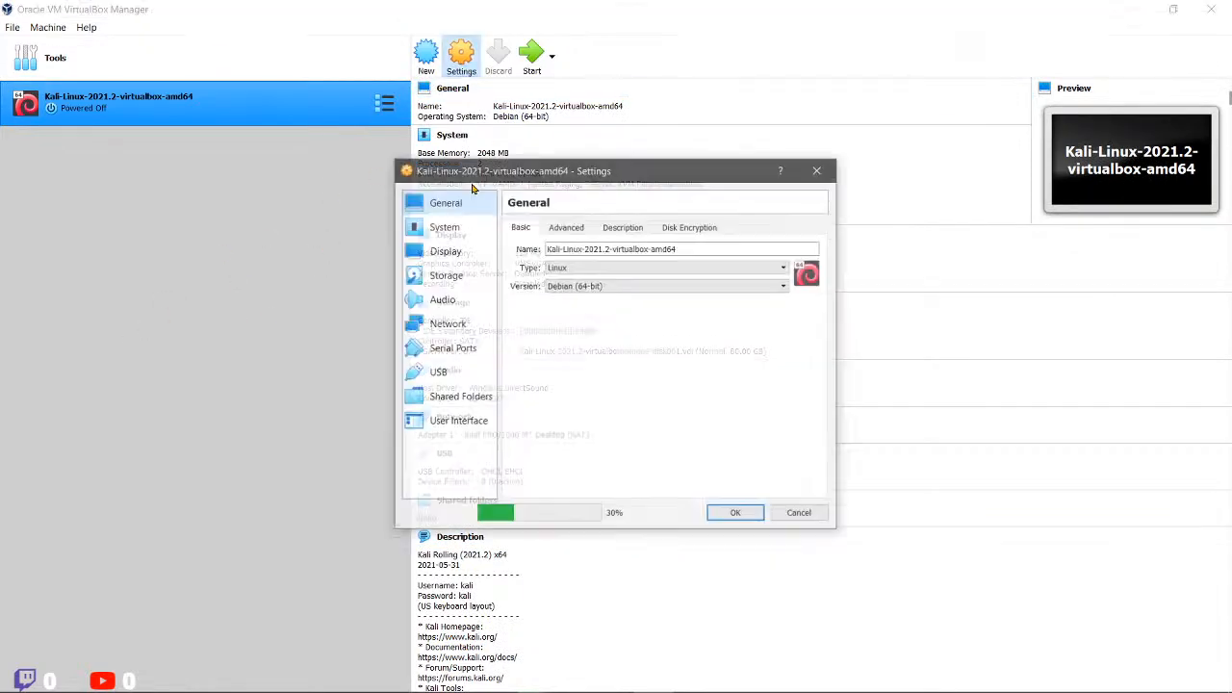
drag(600, 218, 497, 93)
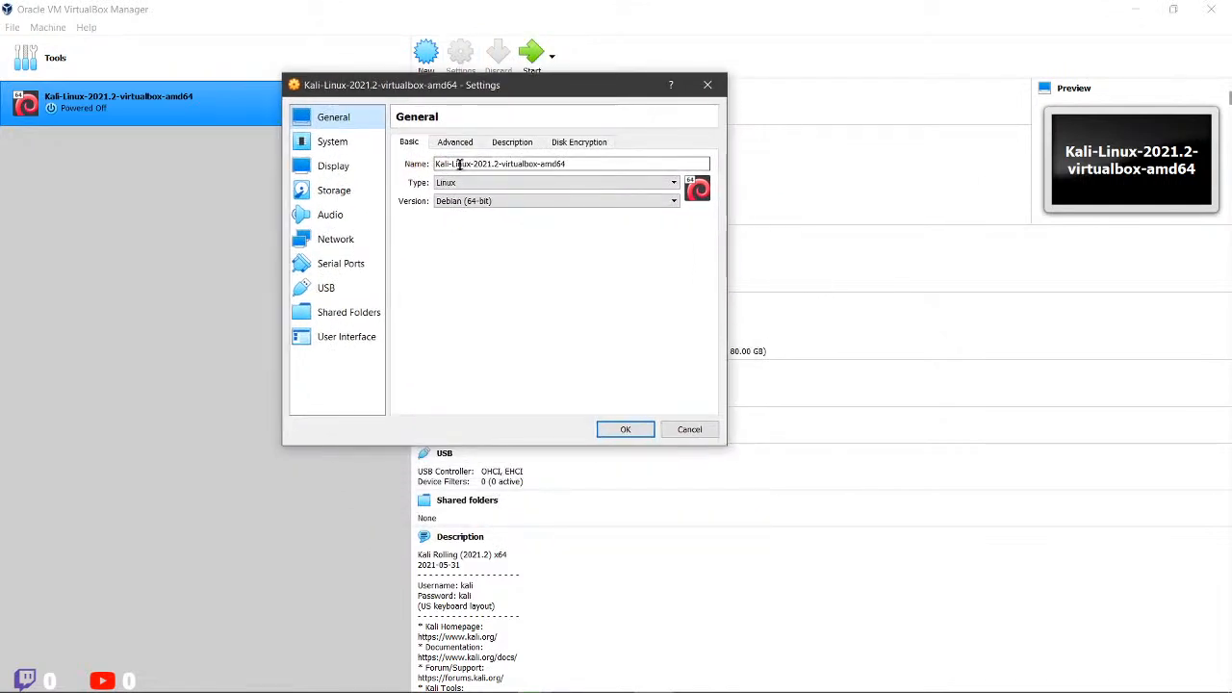
click(594, 164)
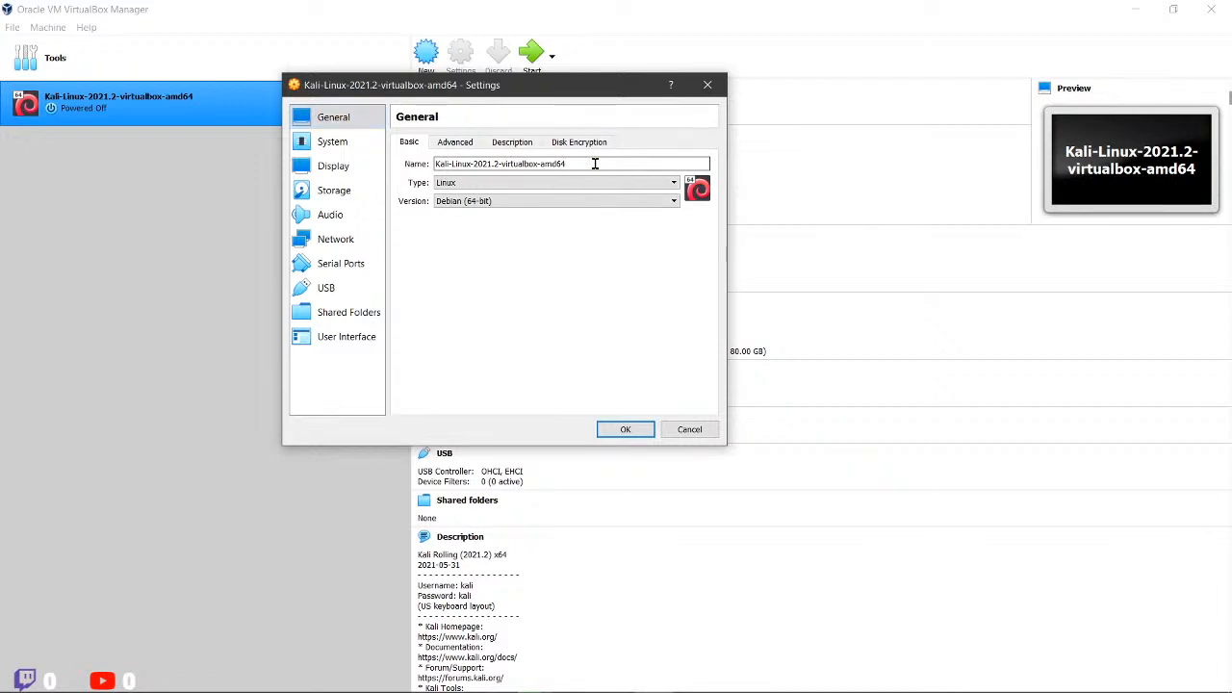
drag(594, 164, 410, 169)
text(N)
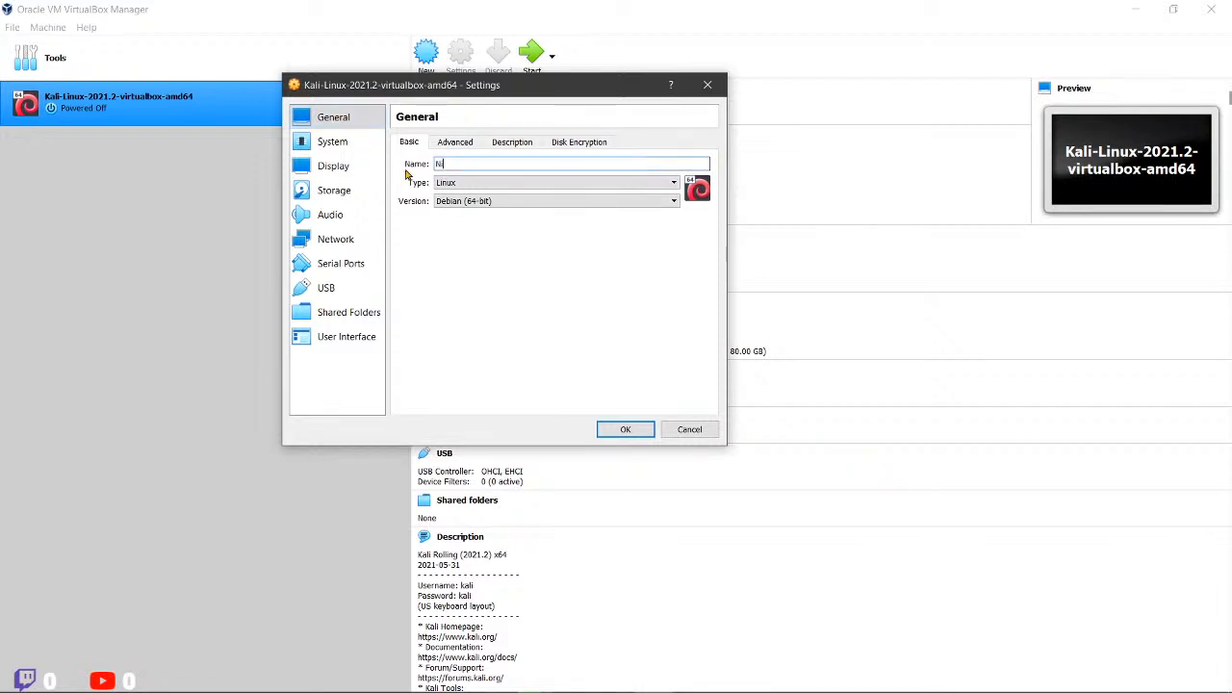
text(eaj)
key(BackSpace)
key(BackSpace)
key(BackSpace)
key(BackSpace)
text(Ka)
key(ctrl+z)
key(ctrl+z)
click(615, 163)
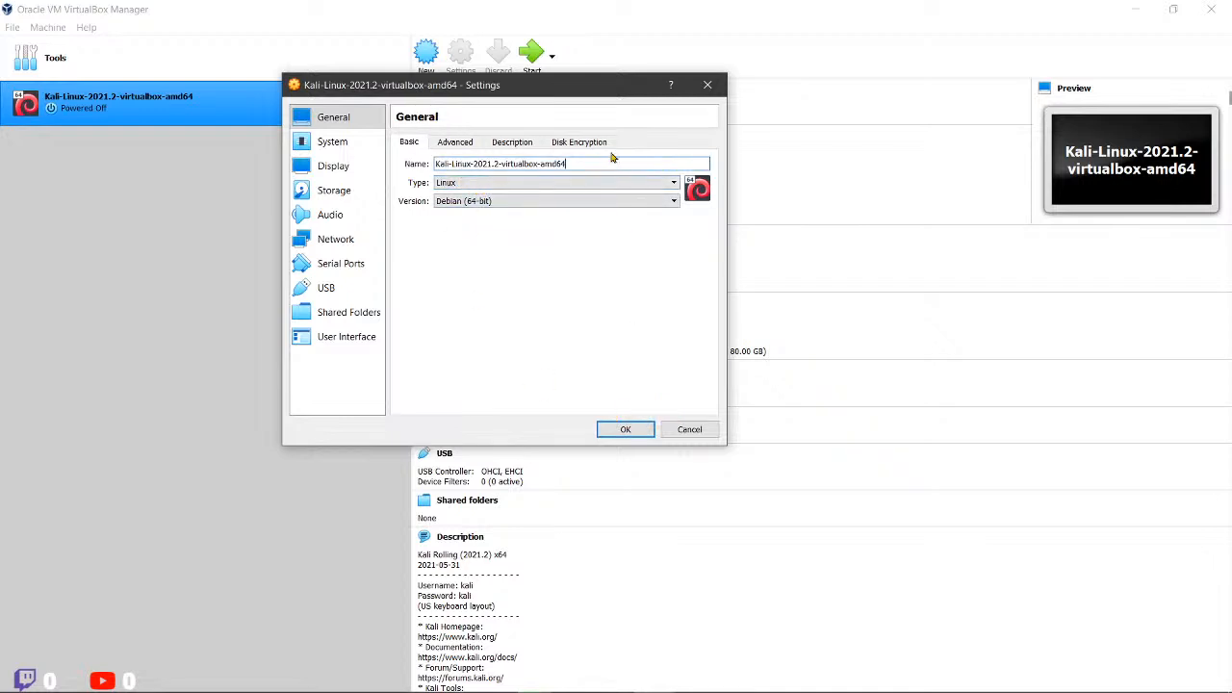
drag(624, 162, 418, 159)
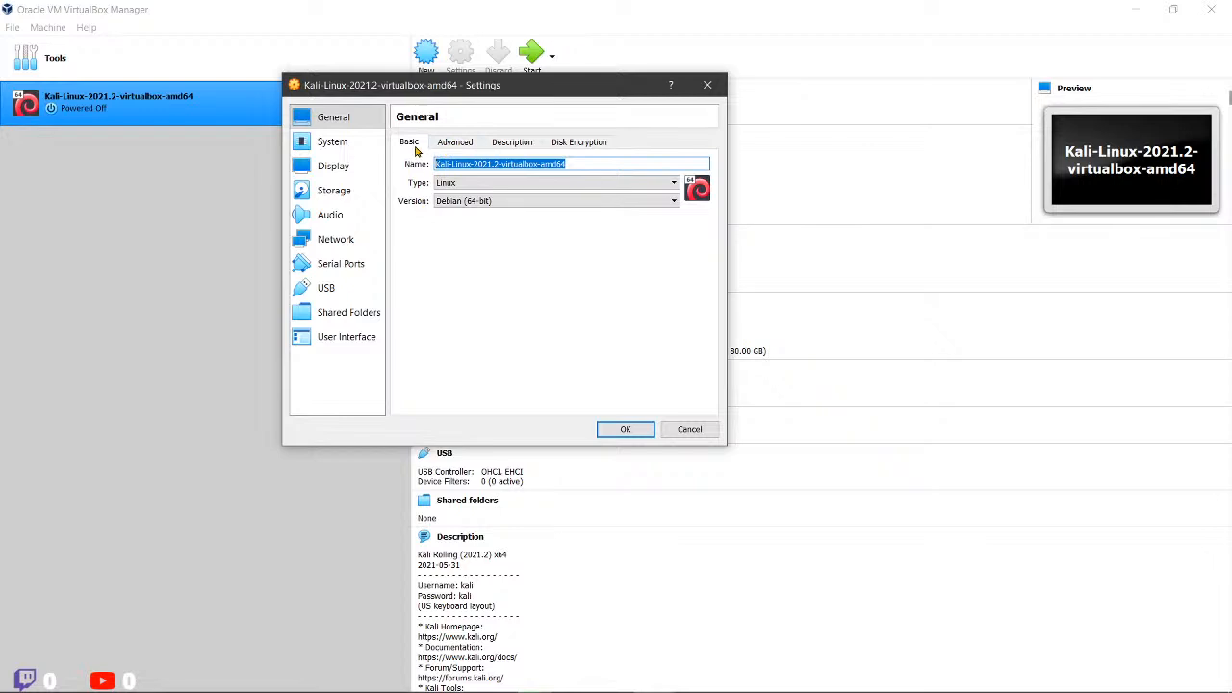
Step: Check the snapshot folder path in the advanced general settings and choose Bidirectional for both the shared clipboard and drag'n'drop
click(446, 145)
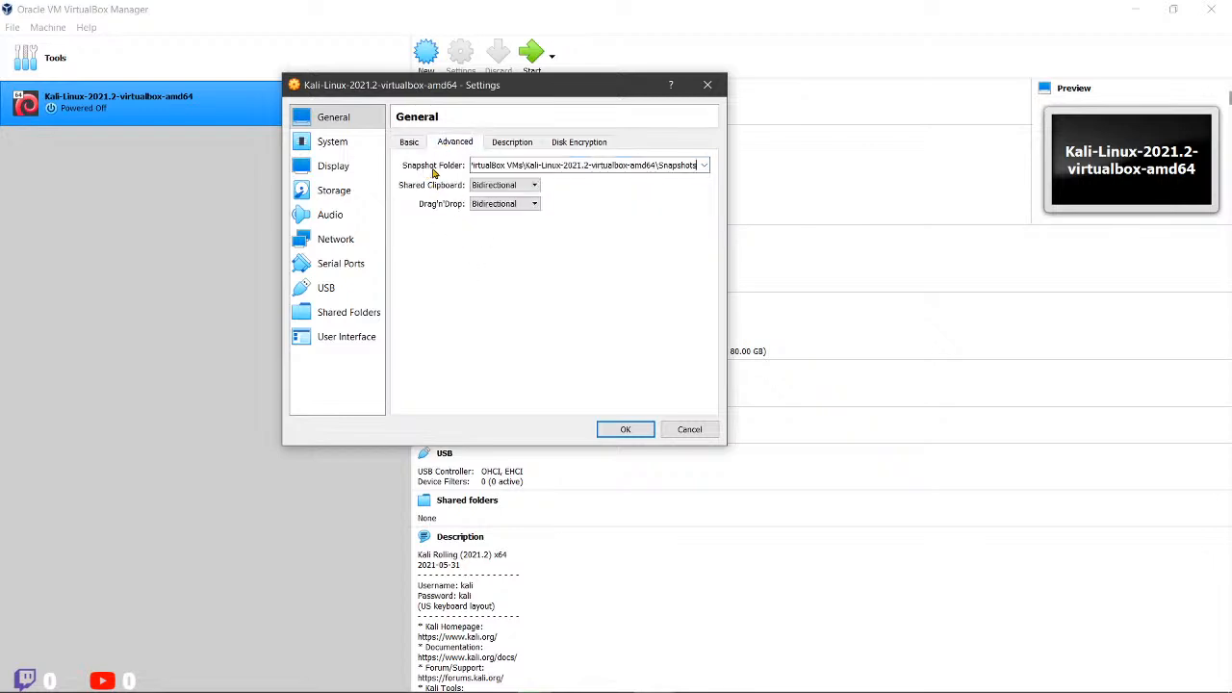
drag(501, 167, 462, 174)
drag(616, 164, 716, 169)
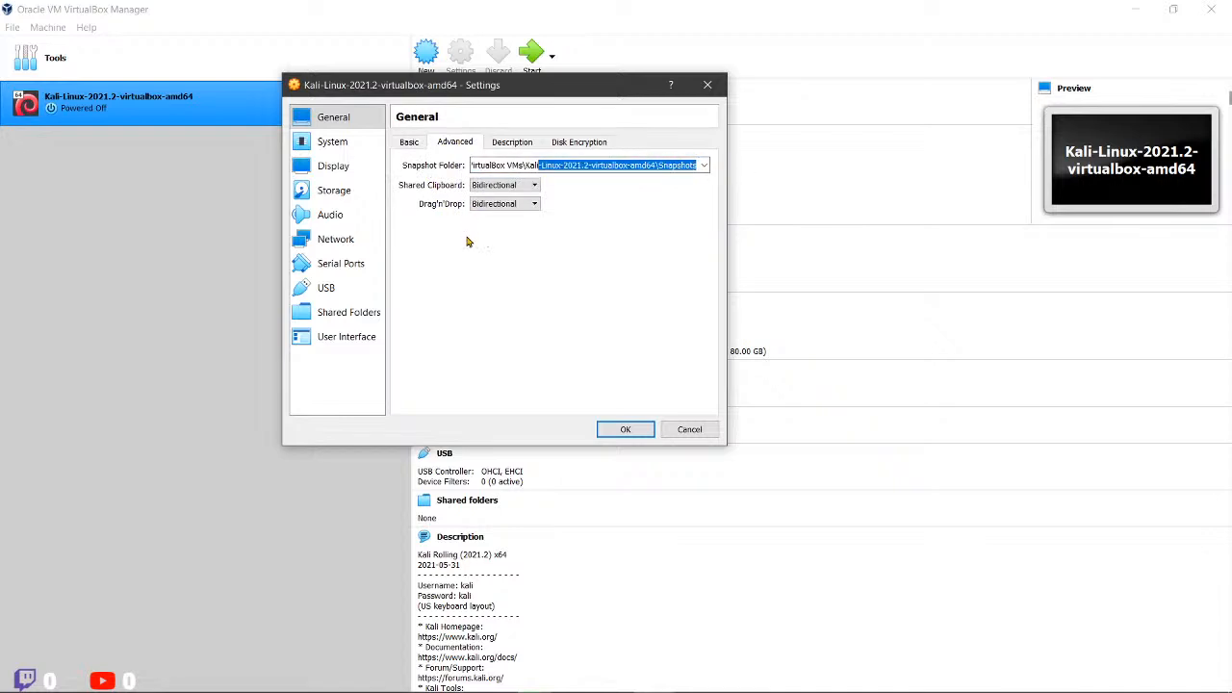
click(496, 185)
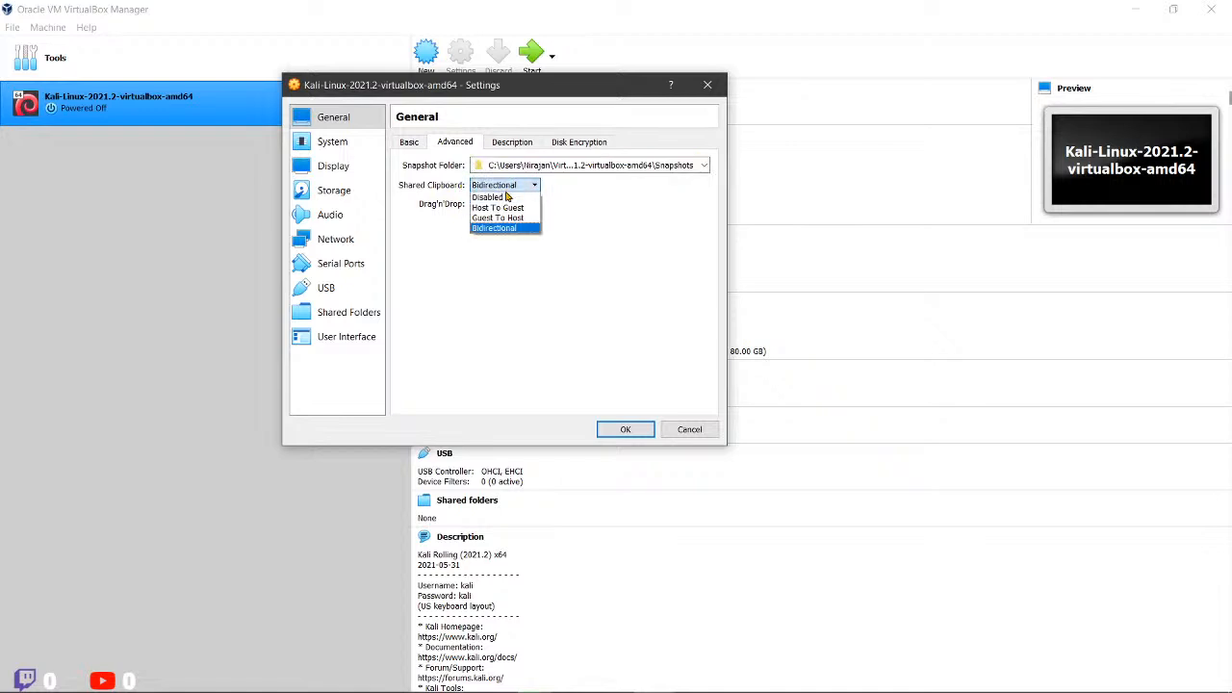
click(510, 232)
click(510, 205)
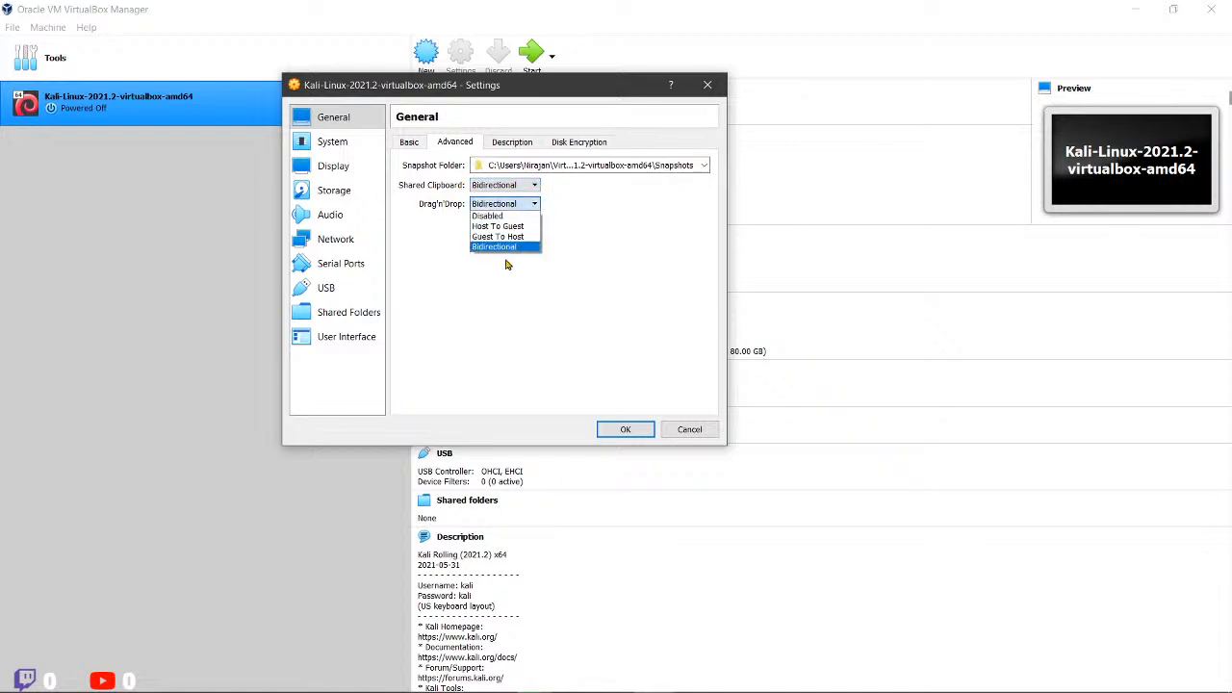
click(510, 248)
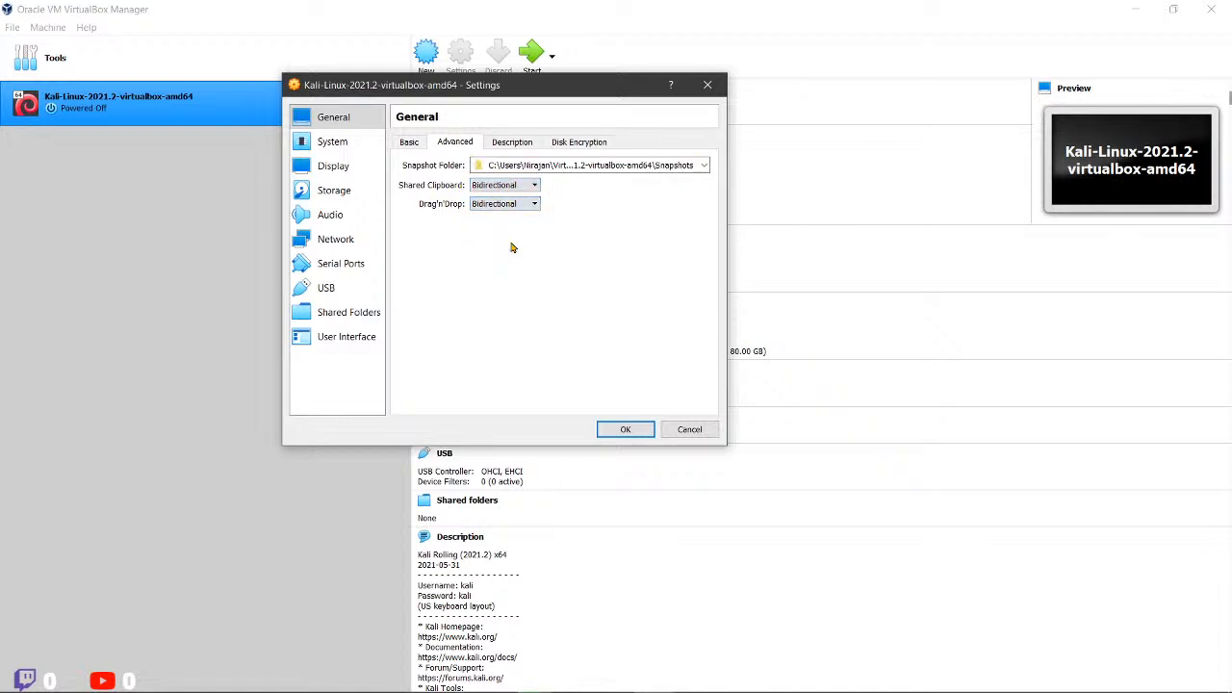
Step: Read through the virtual machine's description text and check its disk encryption options
click(516, 145)
scroll(523, 190, down, 2)
scroll(528, 223, up, 2)
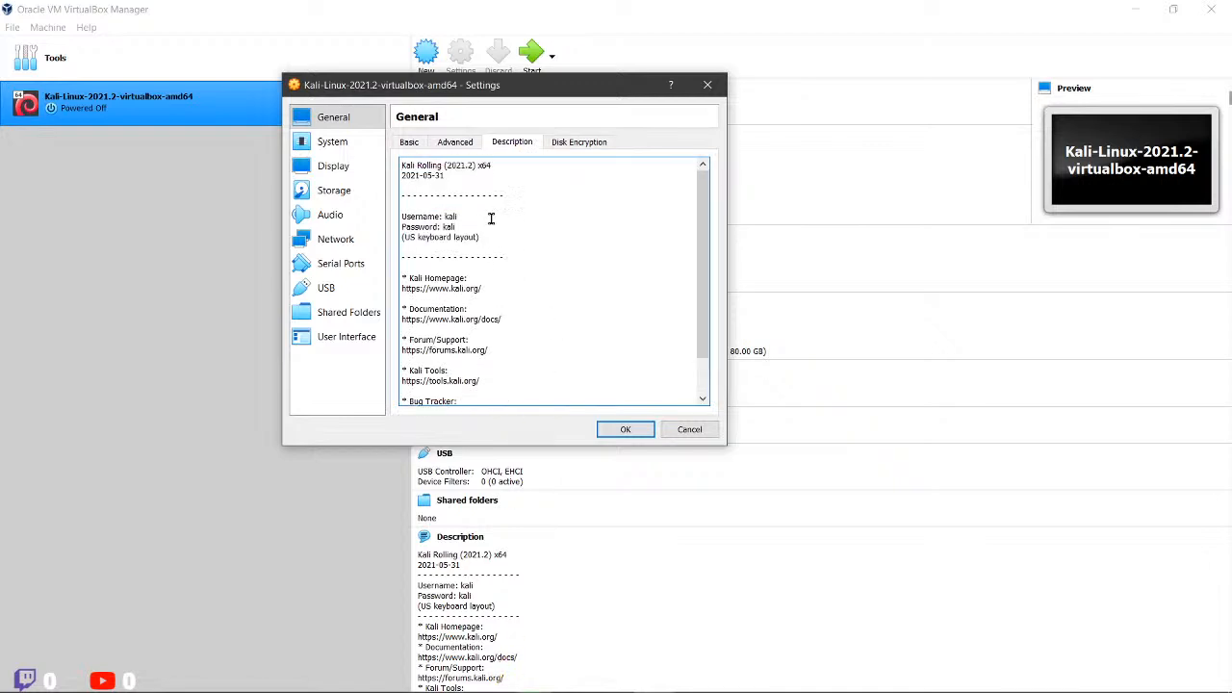
scroll(521, 359, down, 2)
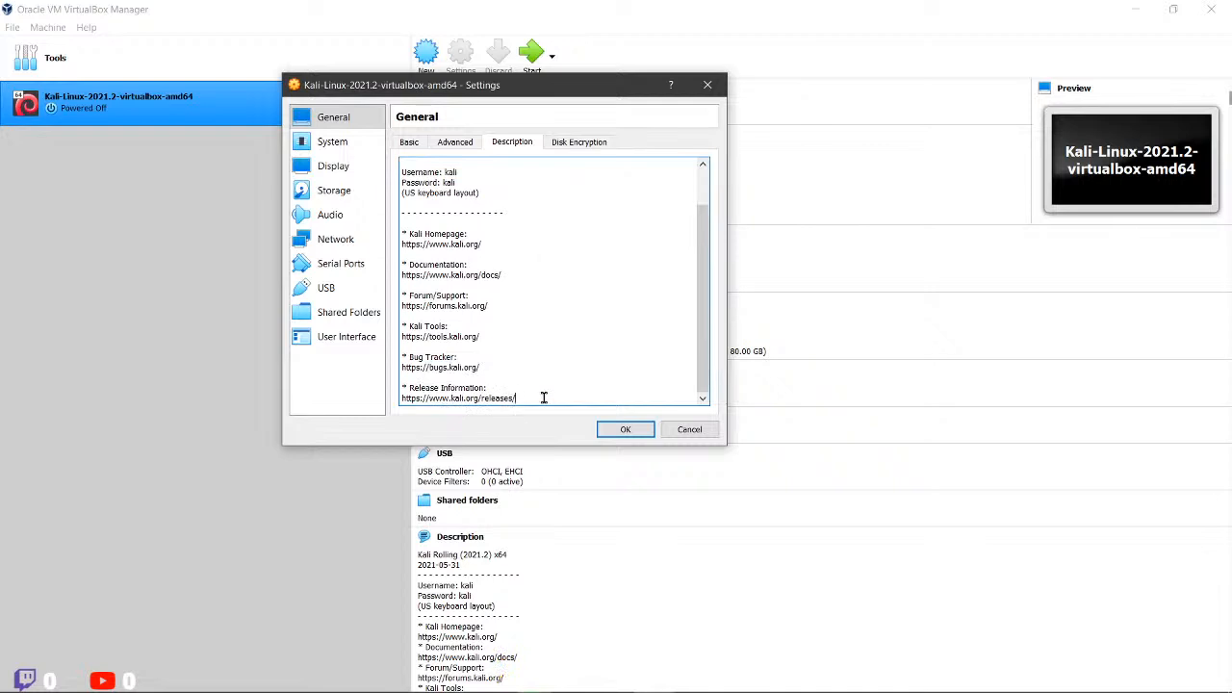
scroll(542, 396, up, 2)
scroll(577, 377, down, 2)
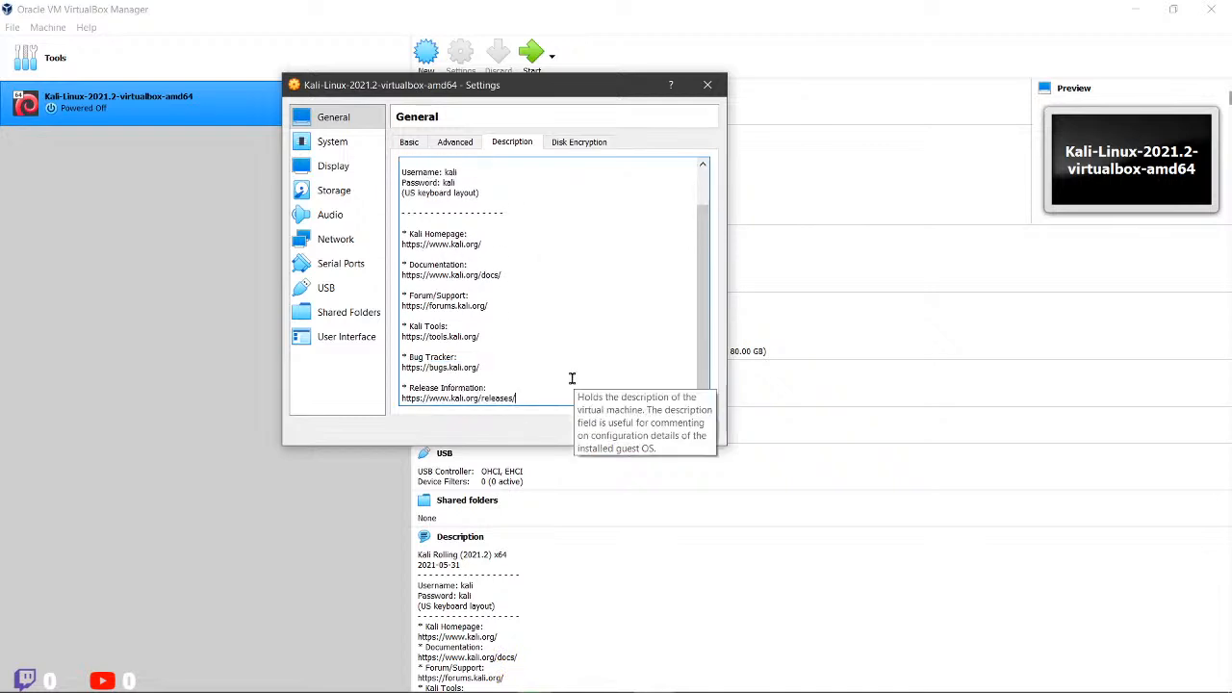
scroll(571, 378, up, 2)
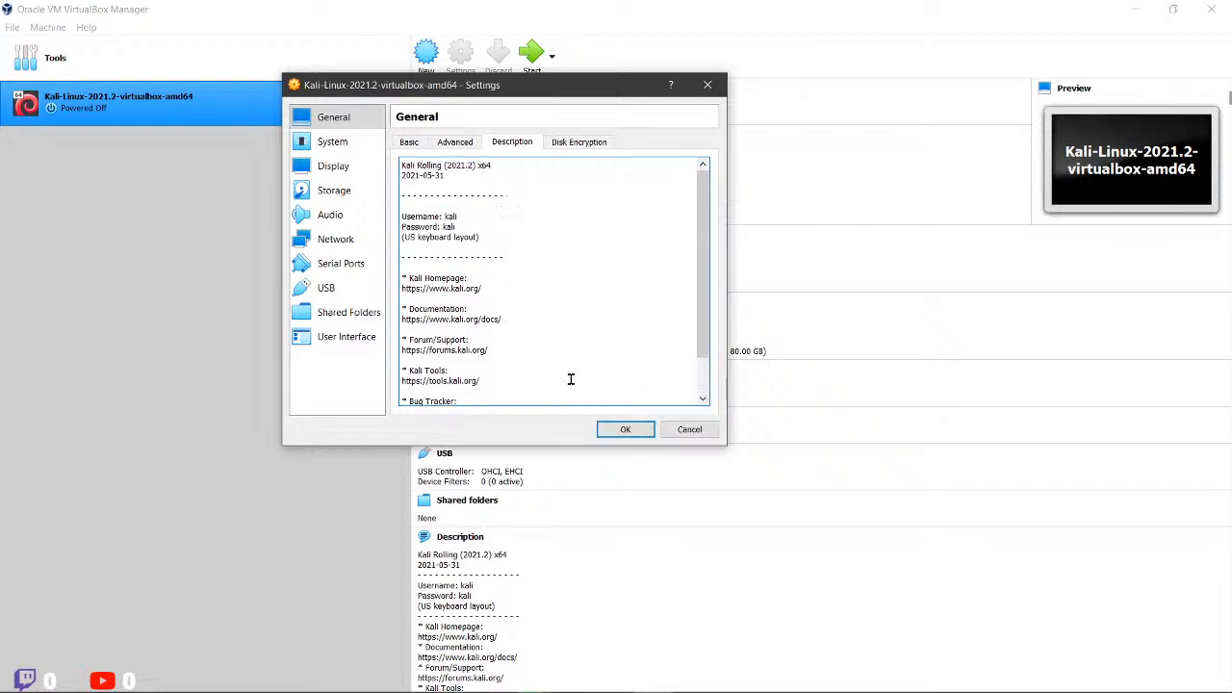
click(566, 147)
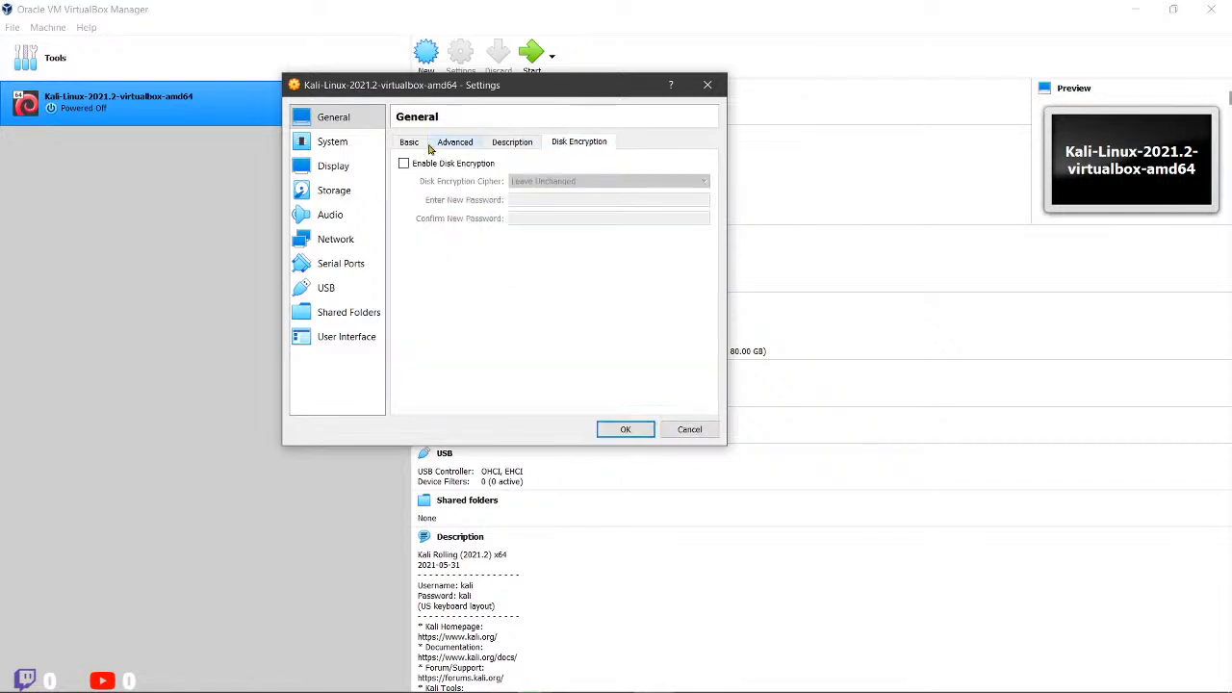
Step: Set the virtual machine's base memory to 3000 MB in the system settings
click(334, 151)
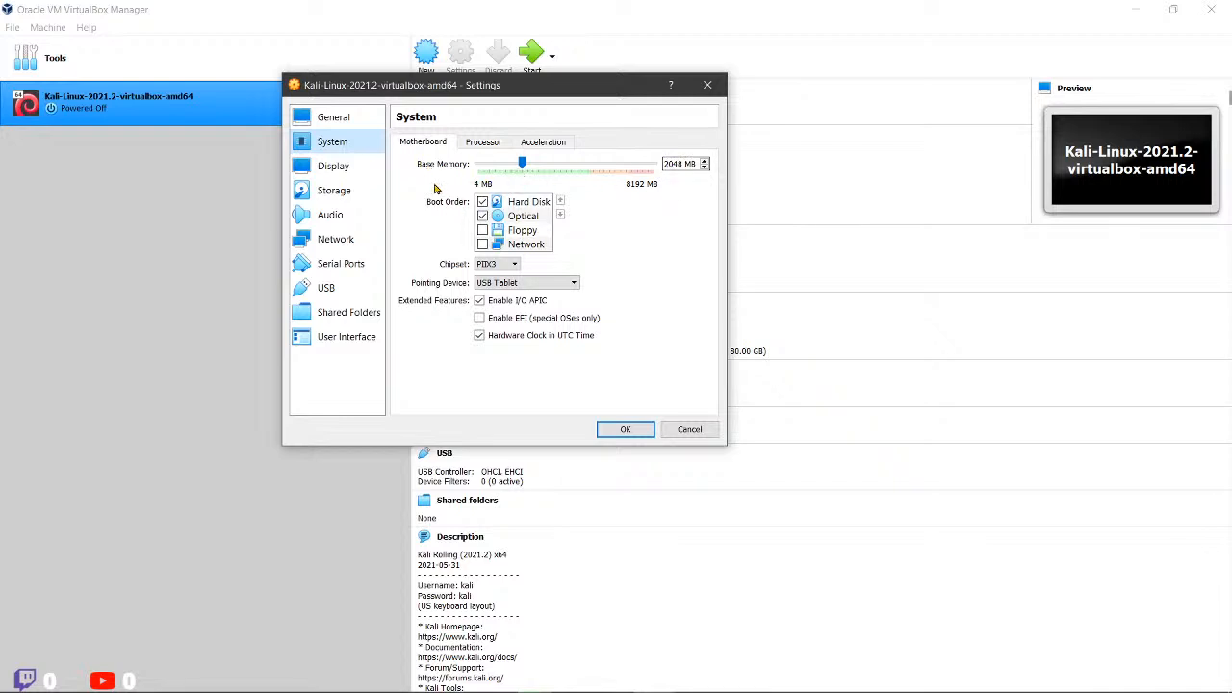
double_click(673, 165)
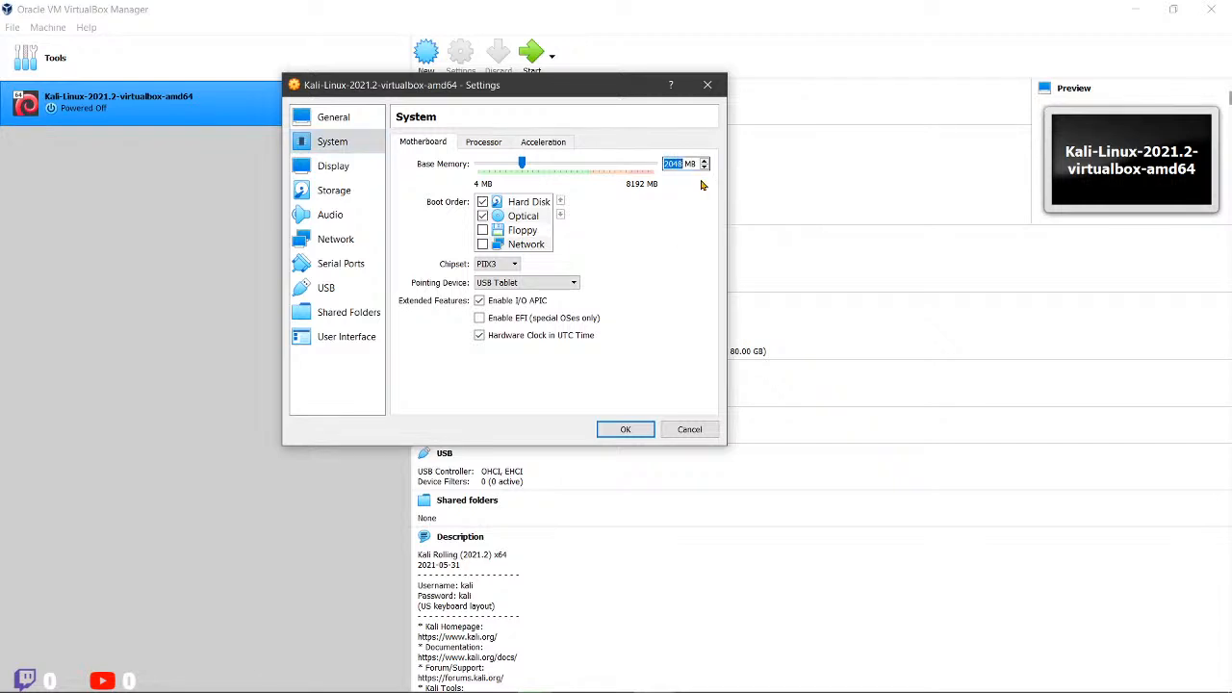
text(3000)
Step: Set the number of virtual processors to 3
click(485, 144)
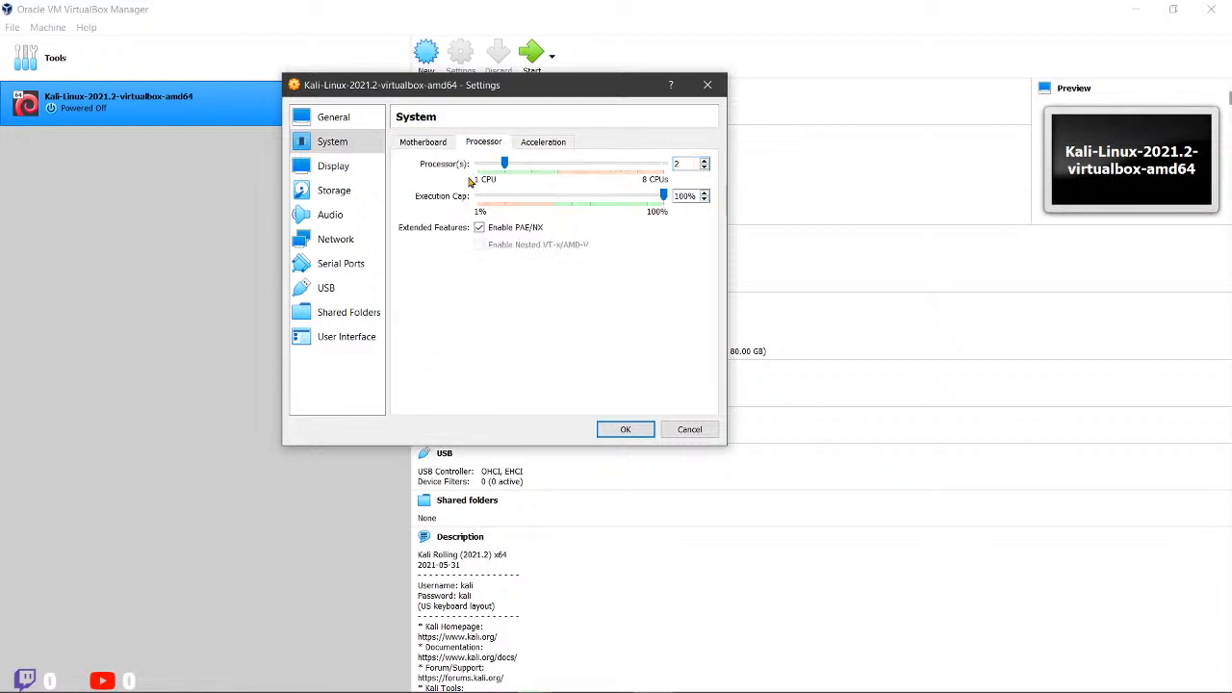
drag(506, 167, 529, 170)
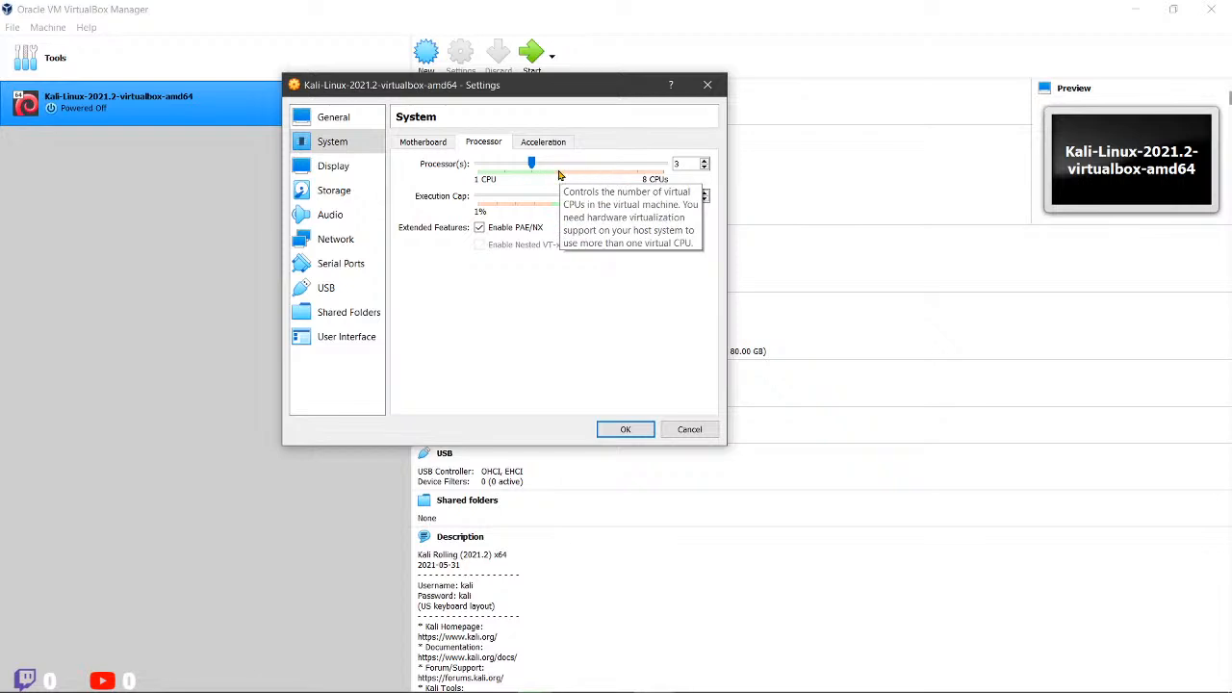
click(559, 168)
drag(559, 167, 534, 168)
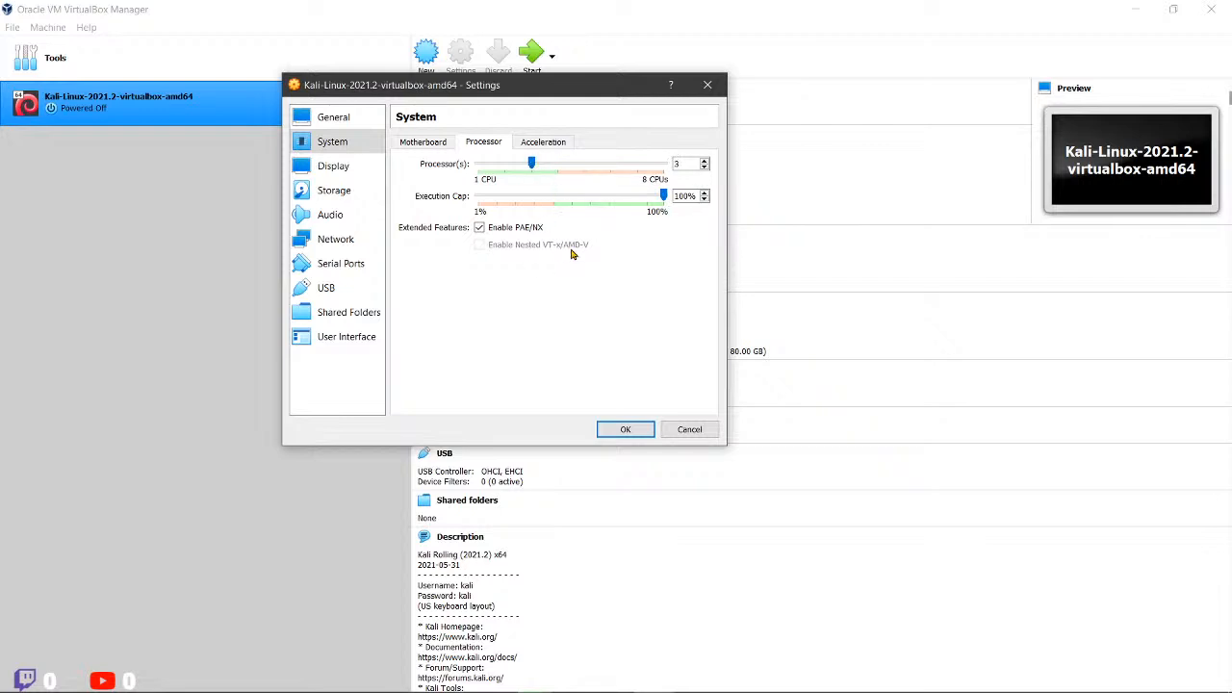
Step: Review the acceleration, display, storage, audio, network, serial port, USB and shared folder settings, and save the virtual machine's configuration
click(542, 146)
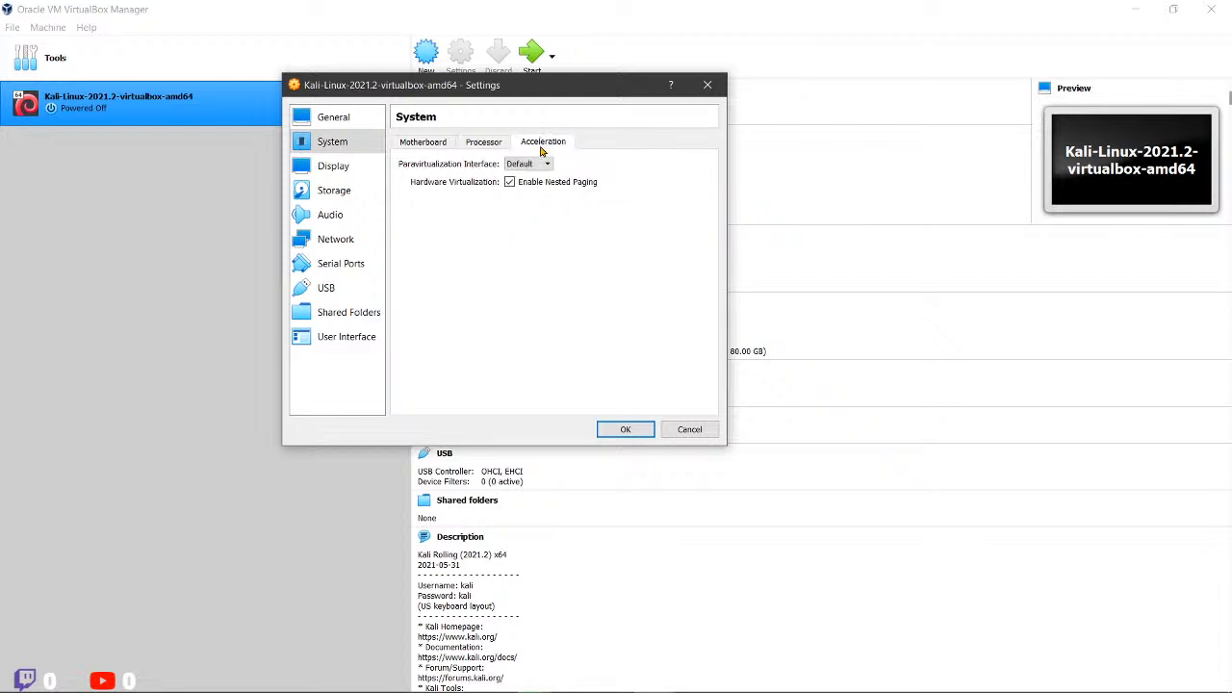
click(488, 144)
click(429, 146)
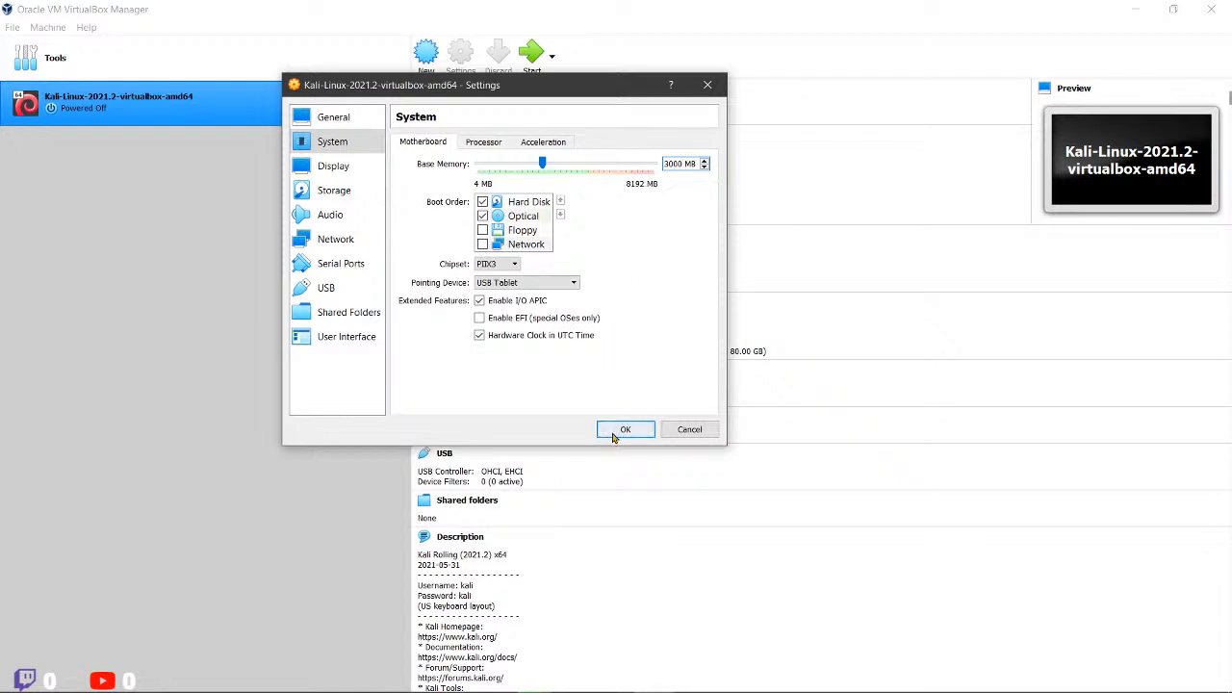
click(350, 173)
click(348, 192)
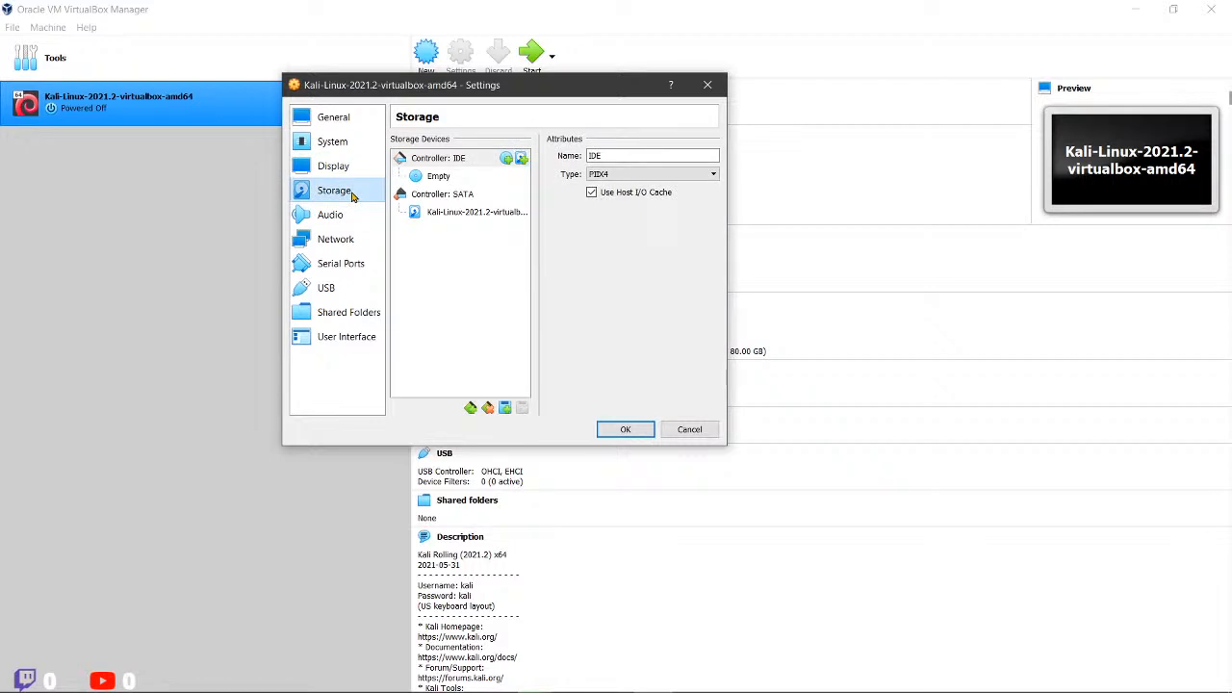
click(448, 213)
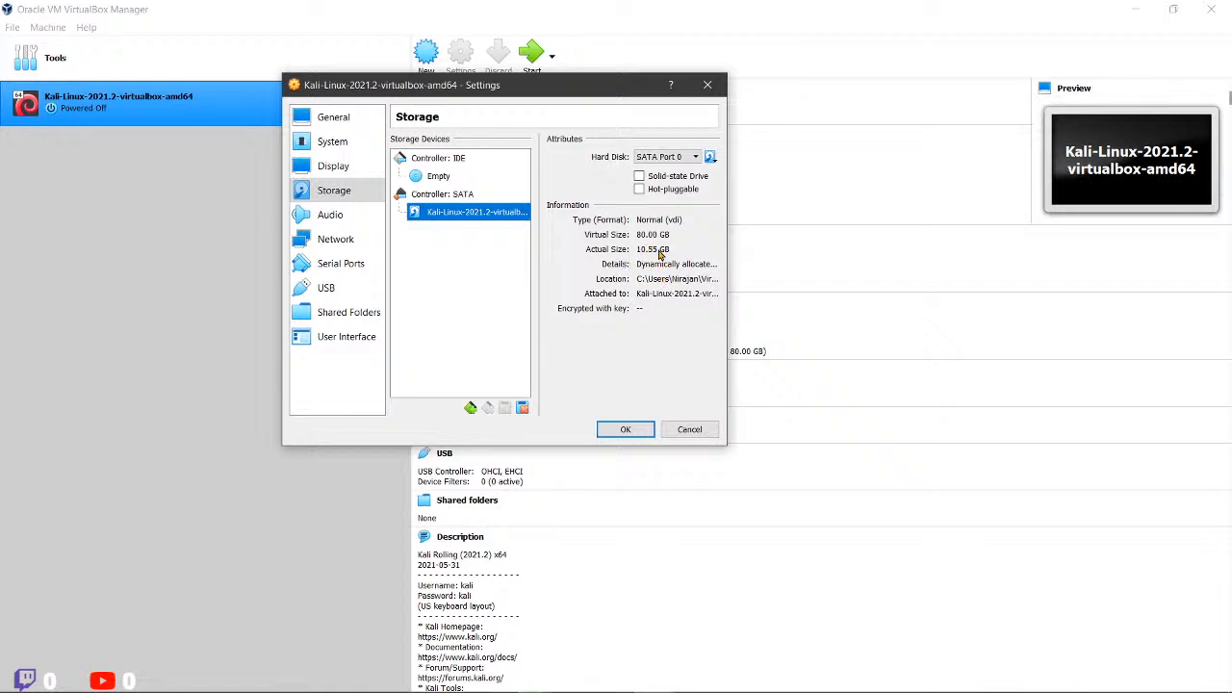
click(344, 239)
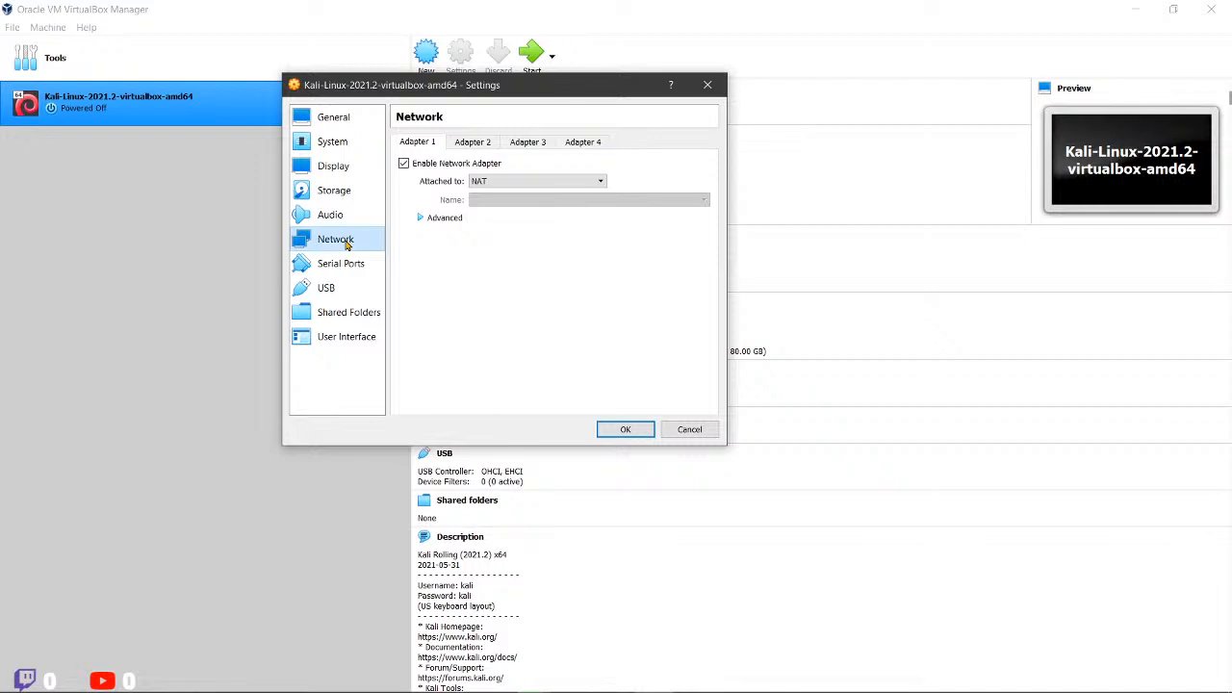
click(336, 216)
click(347, 261)
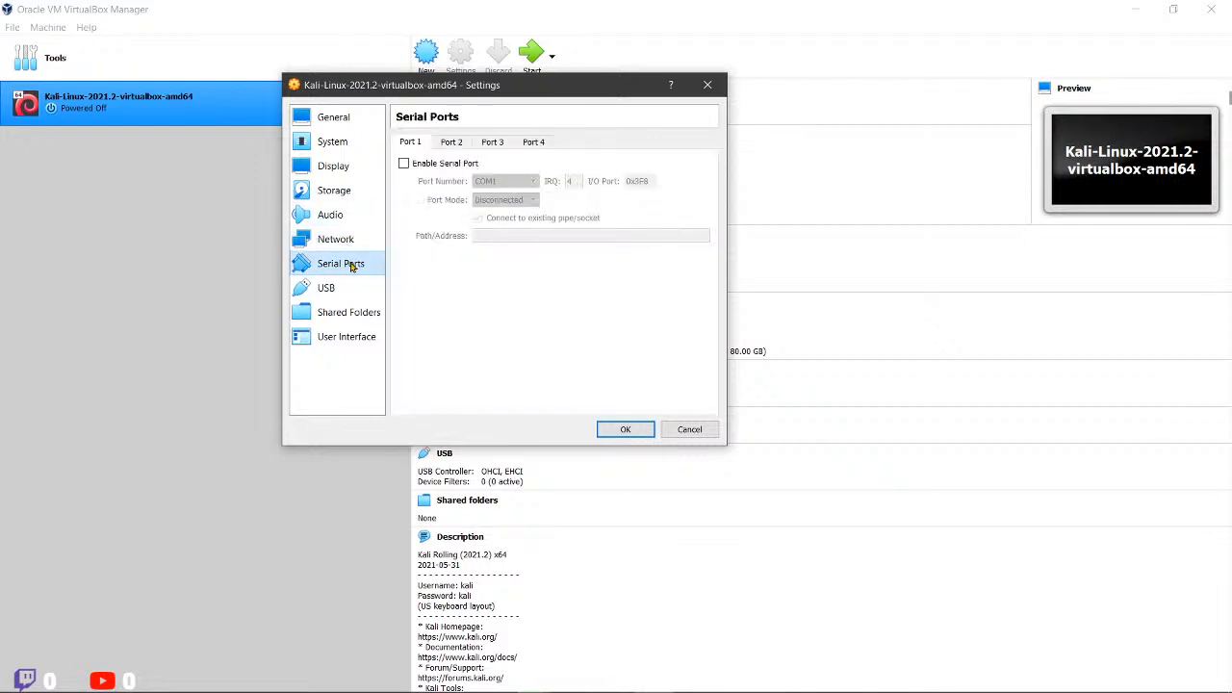
click(354, 291)
click(358, 314)
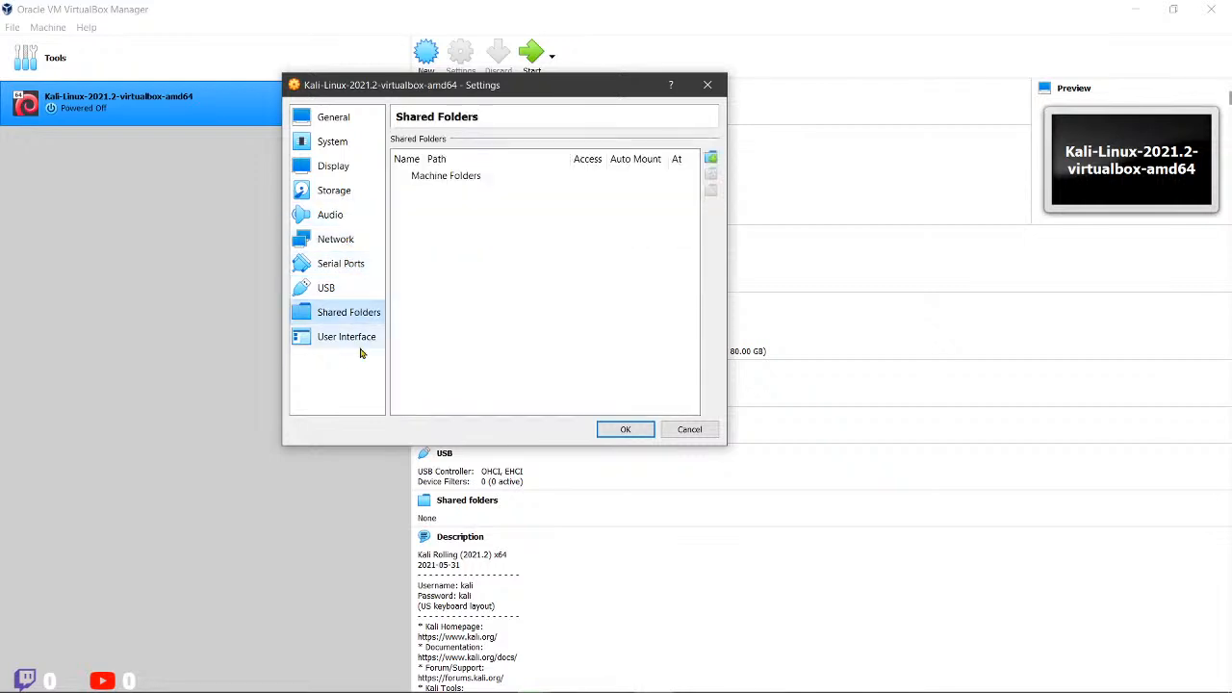
click(361, 352)
click(624, 431)
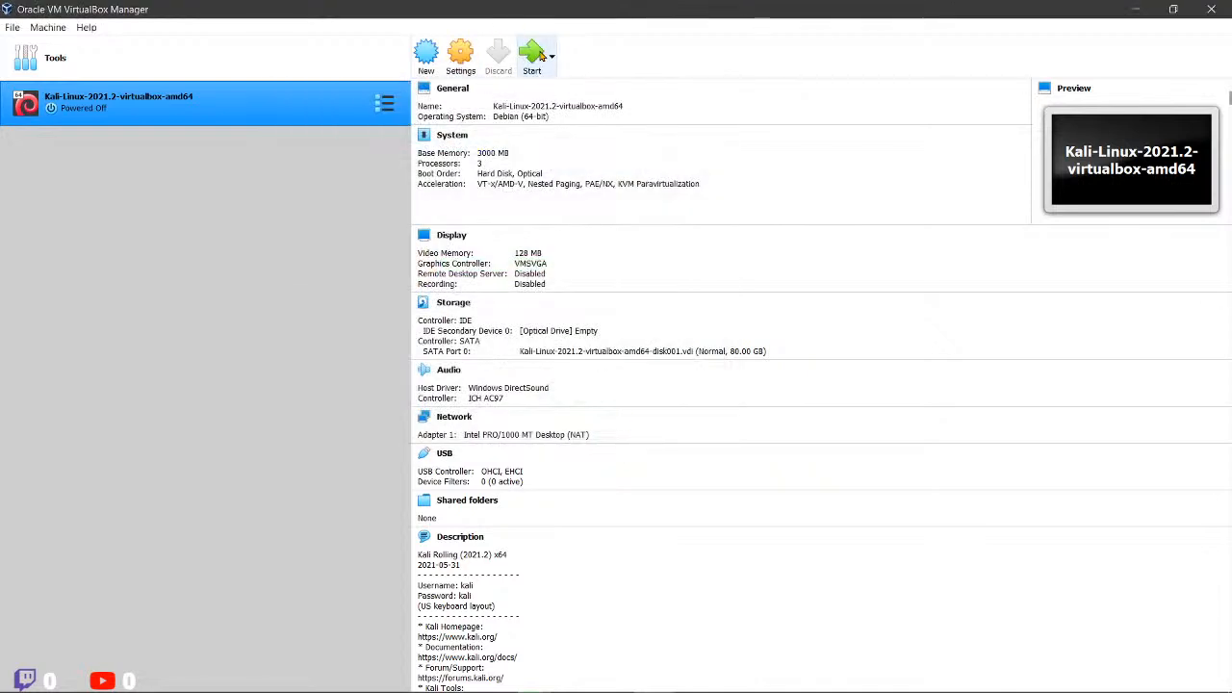
Step: Start the Kali Linux virtual machine, boot the Kali GNU/Linux entry, and dismiss the mouse pointer integration notice
click(535, 54)
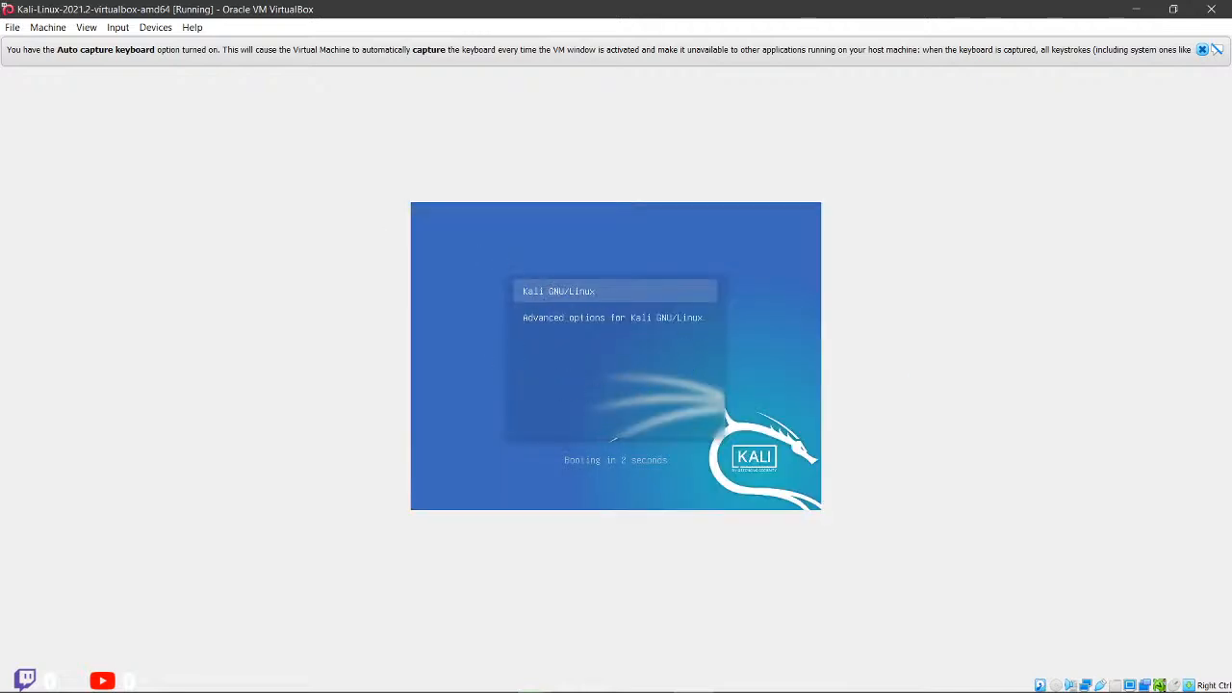
key(Return)
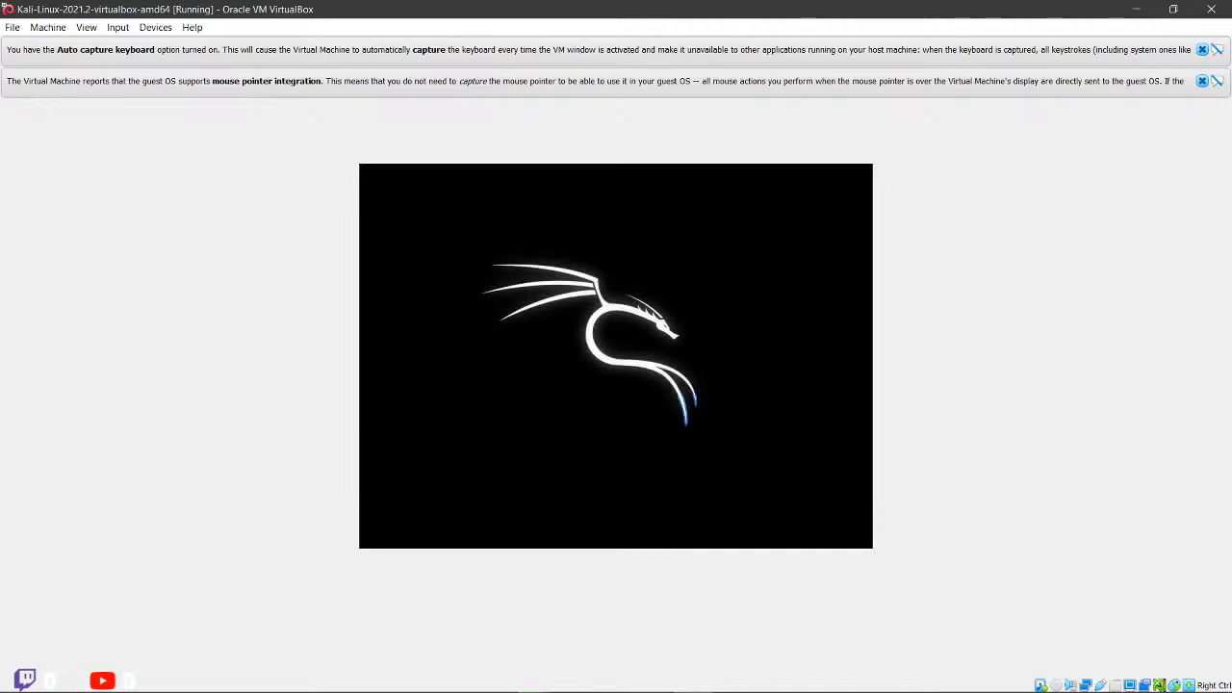
click(1202, 81)
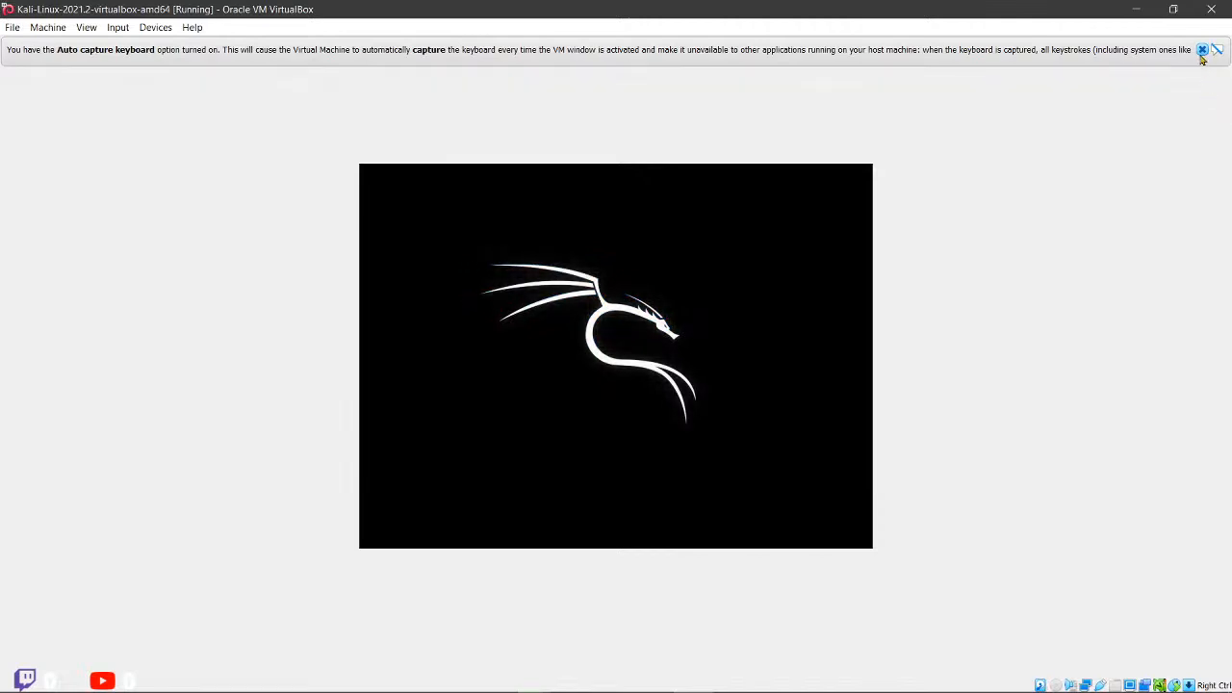
Step: Dismiss the keyboard capture notice and log in to Kali Linux as kali, entering the account password
click(1202, 49)
click(86, 34)
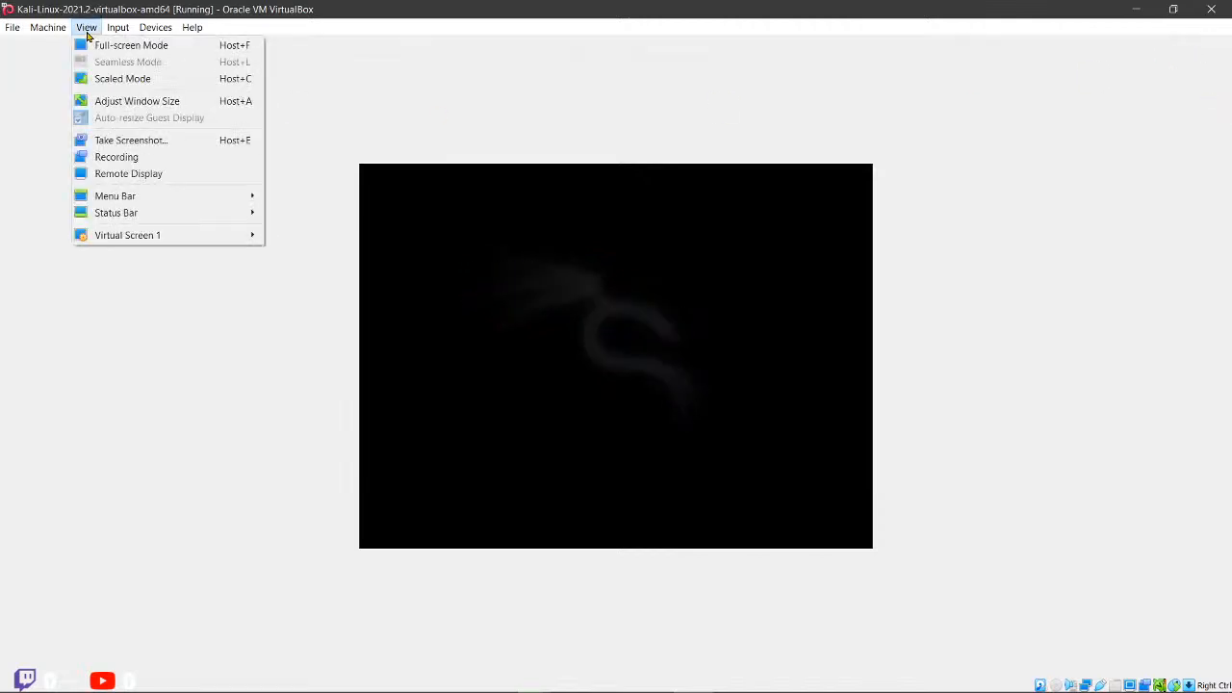
click(343, 73)
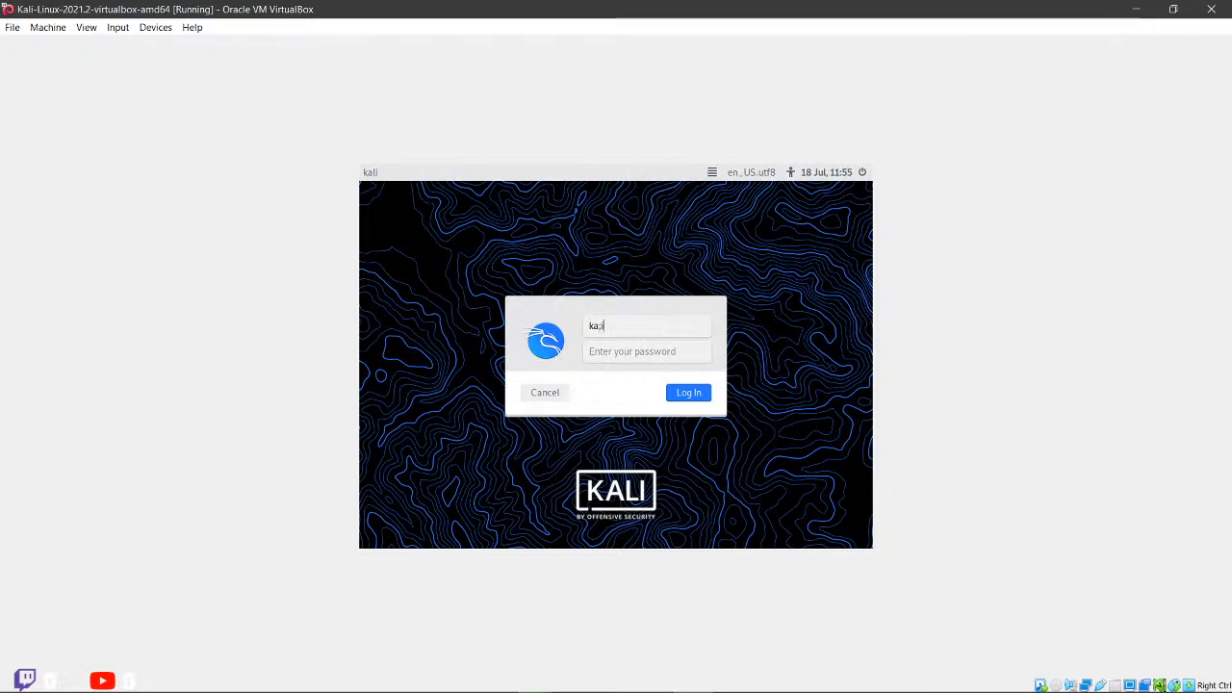
text(li)
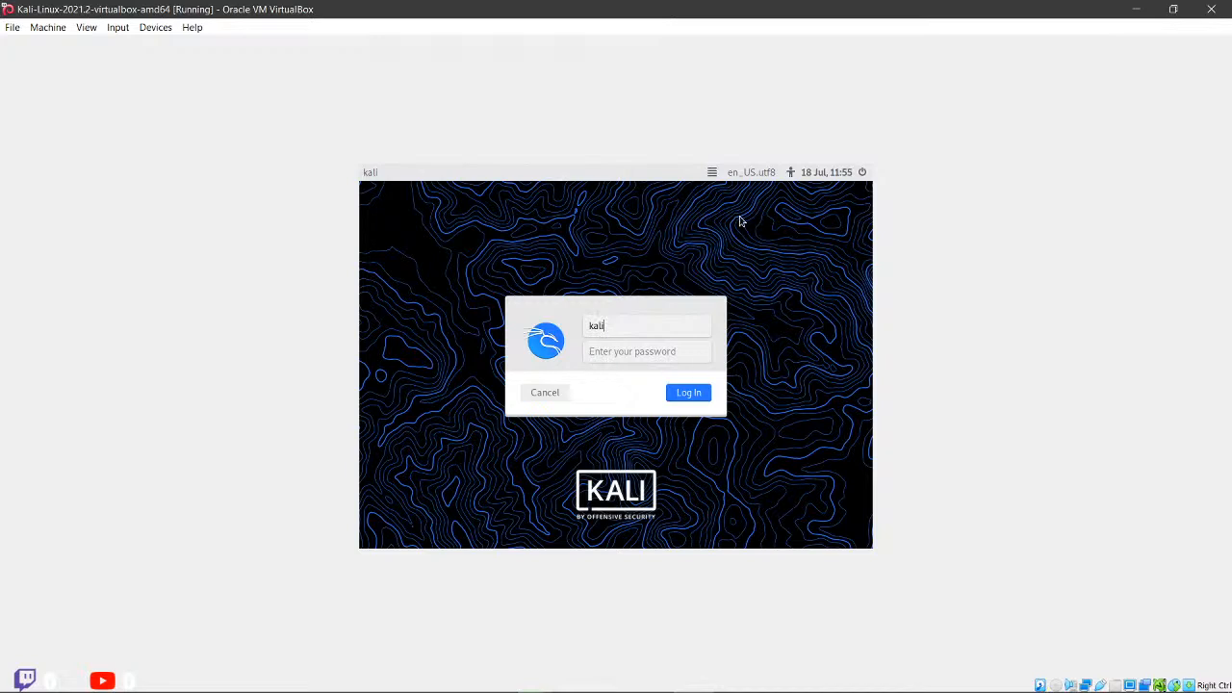
click(657, 356)
text(kali)
click(687, 393)
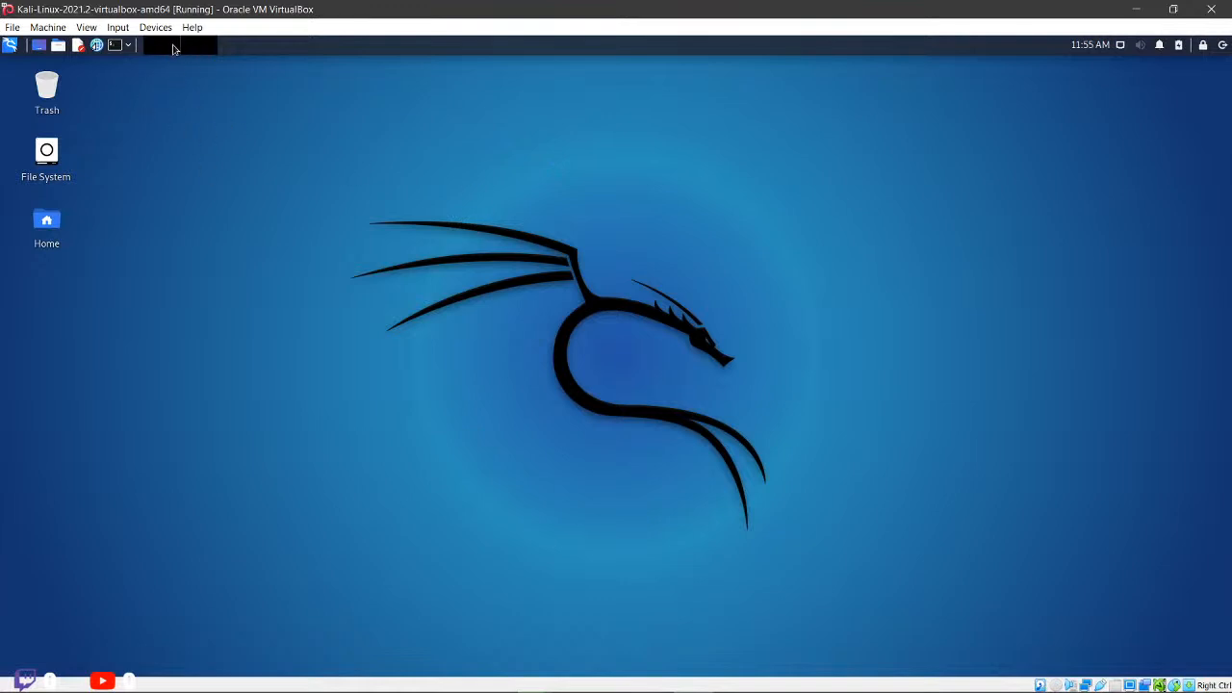
Step: Open File System from the desktop, maximize its window, and look through the Computer, Desktop, Downloads, Videos, Pictures and Music locations
double_click(64, 173)
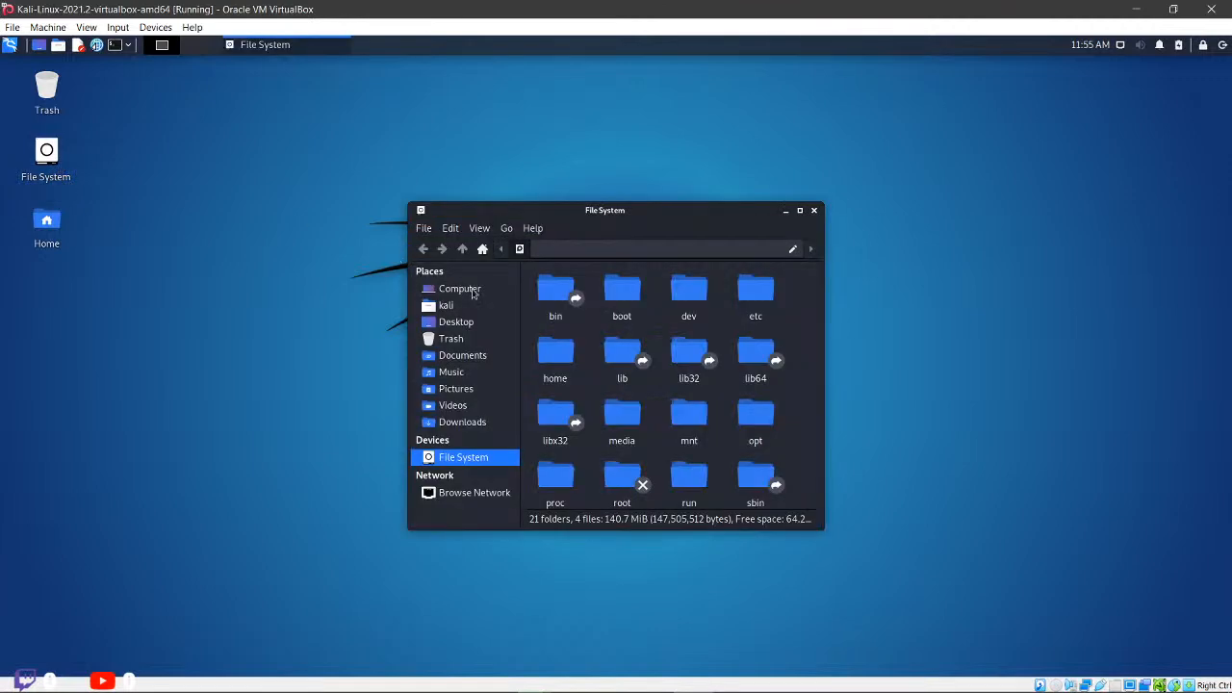
click(799, 209)
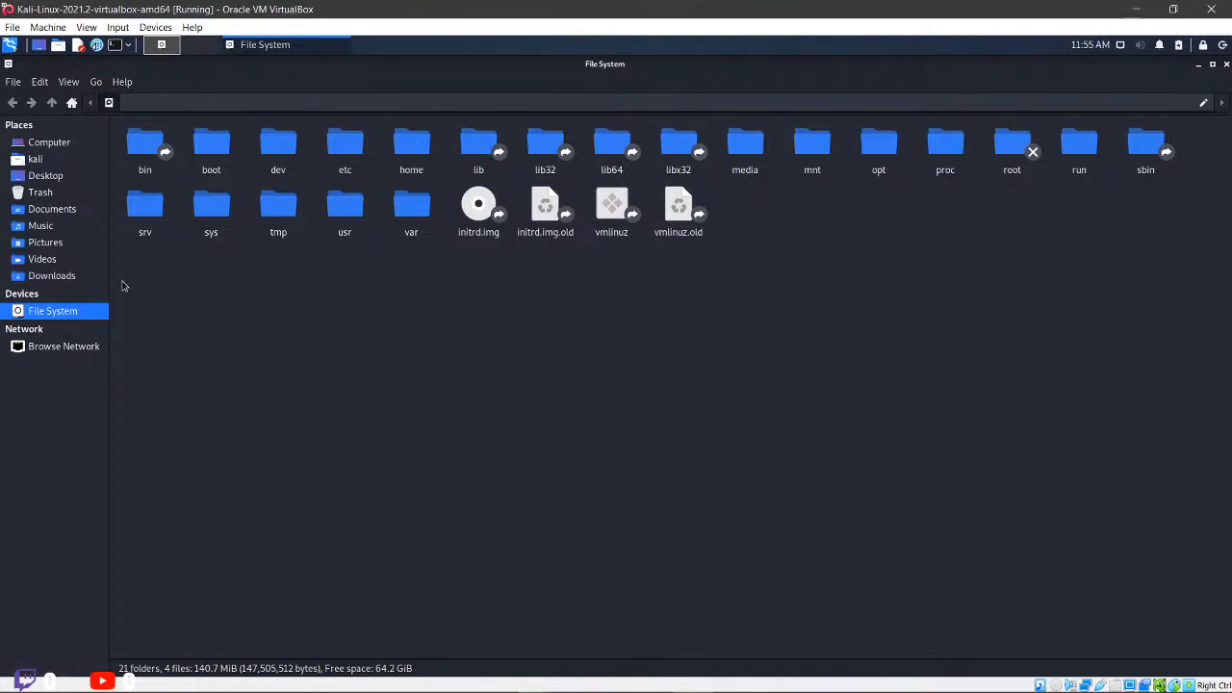
drag(138, 280, 813, 216)
click(455, 305)
click(41, 145)
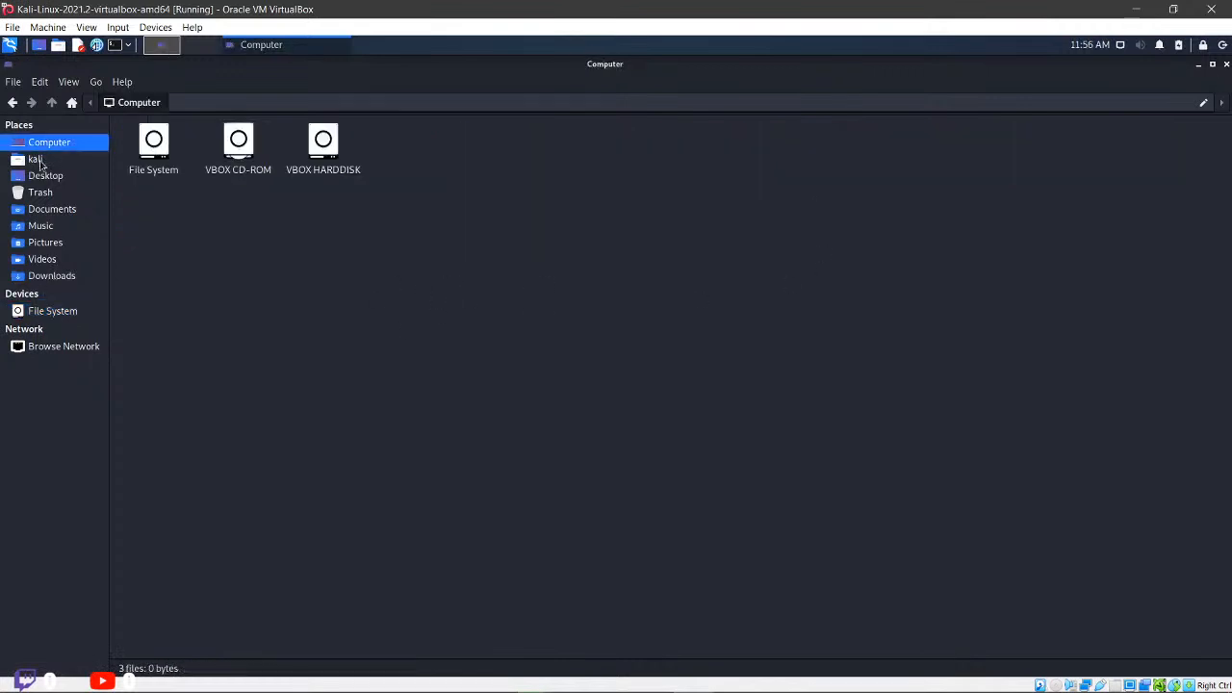
click(42, 175)
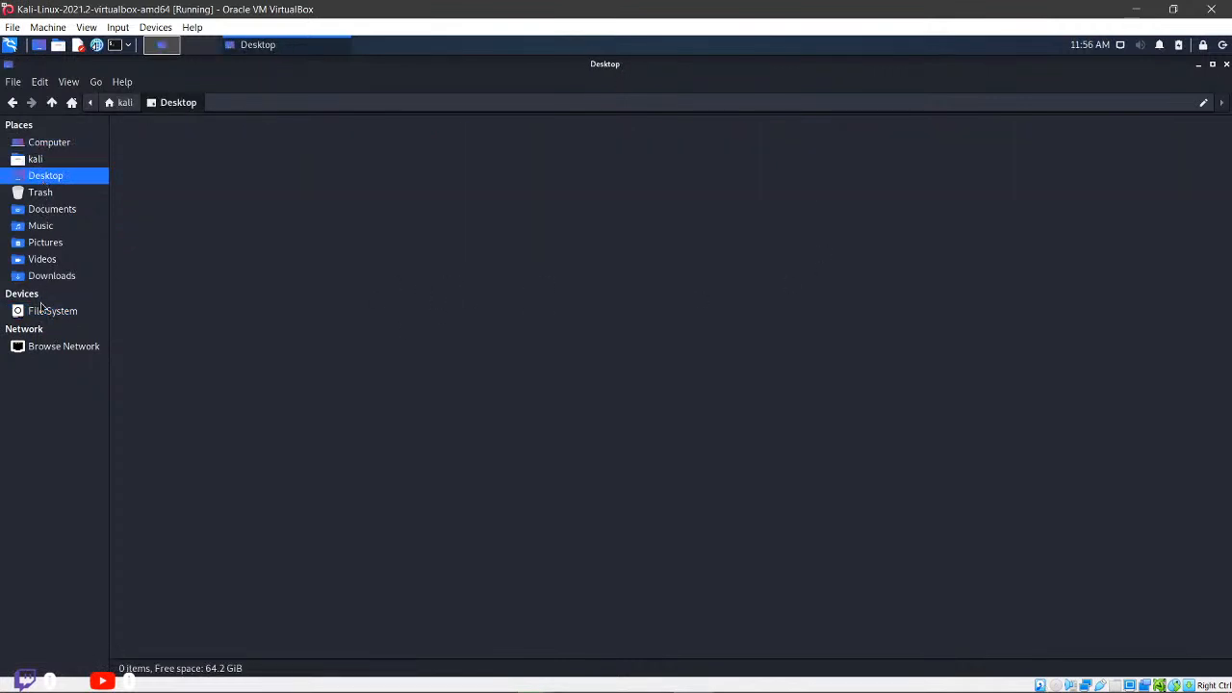
click(41, 311)
click(50, 277)
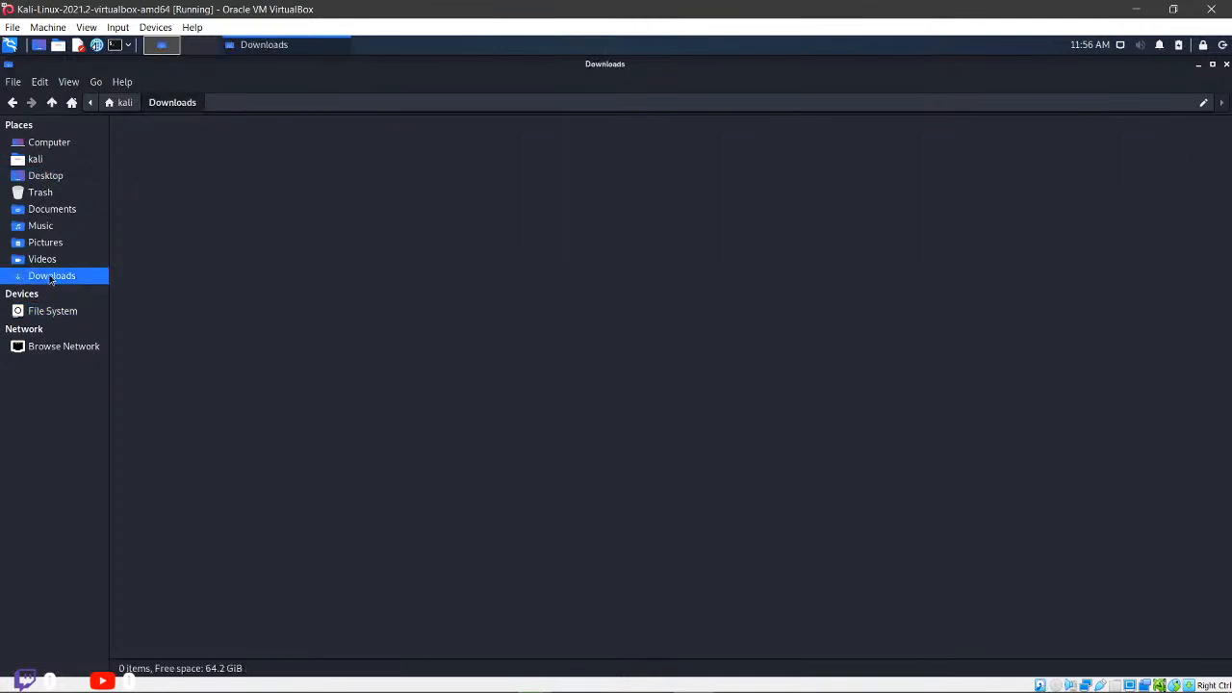
click(48, 260)
click(50, 243)
click(53, 228)
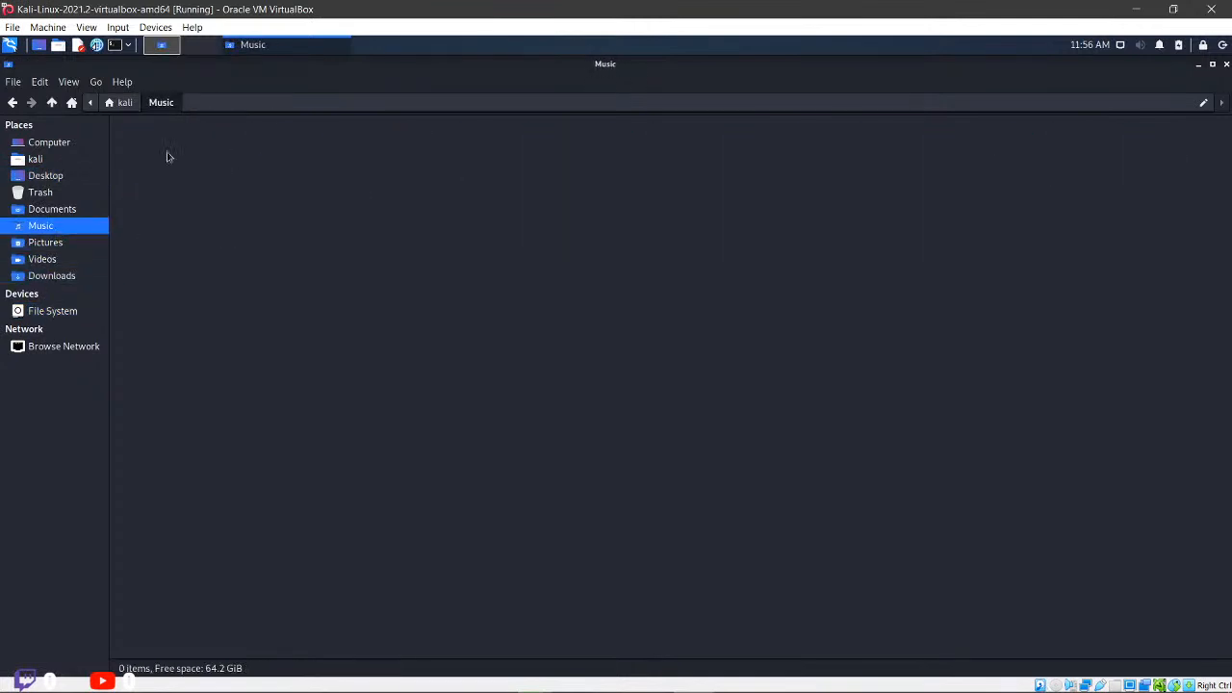
Step: Minimize and restore the file manager window, and return to the desktop with all windows hidden
click(236, 50)
click(267, 49)
click(266, 51)
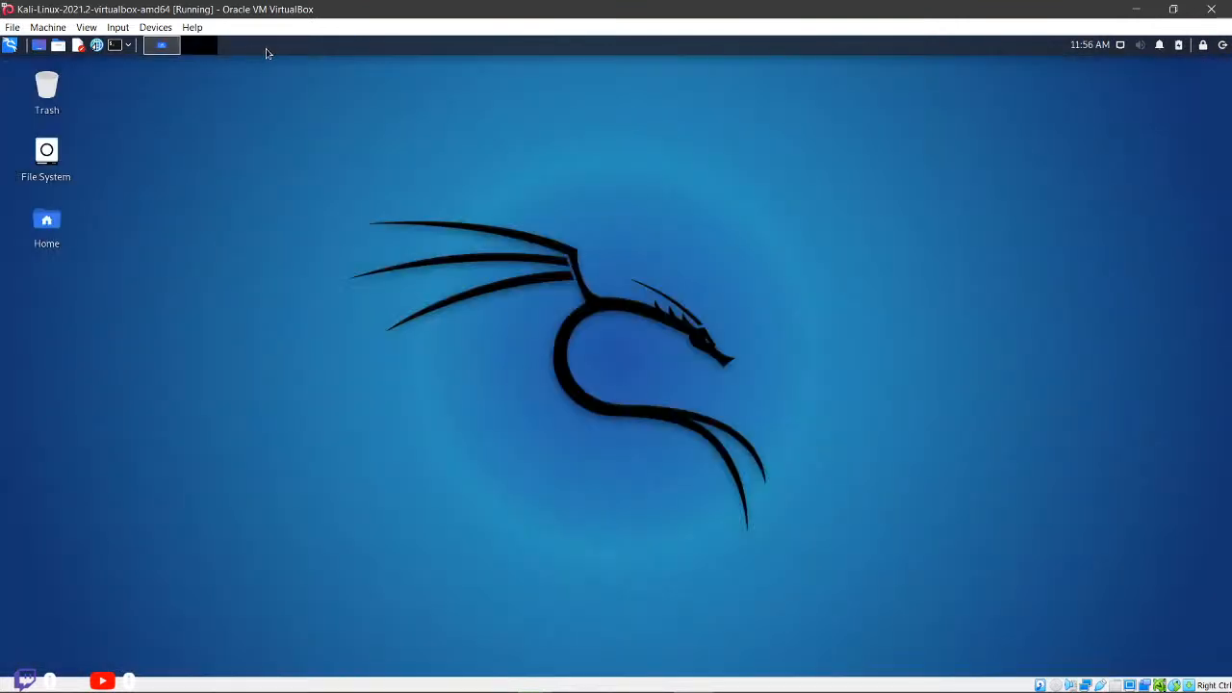
click(227, 50)
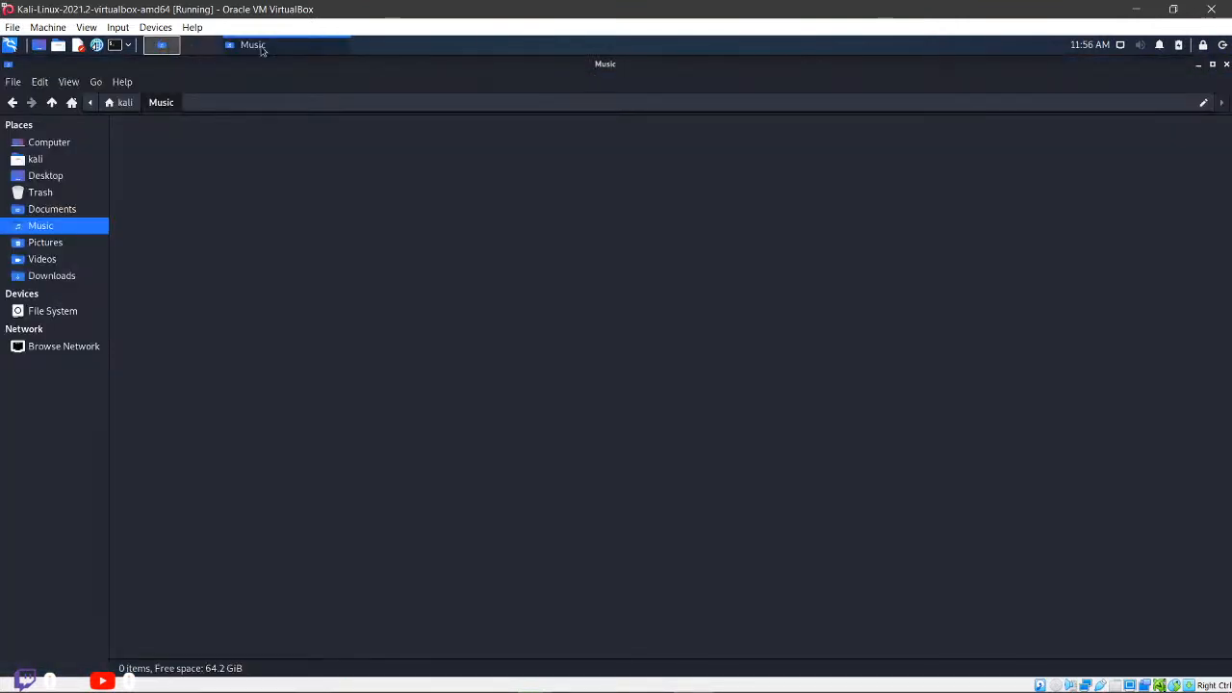
click(39, 45)
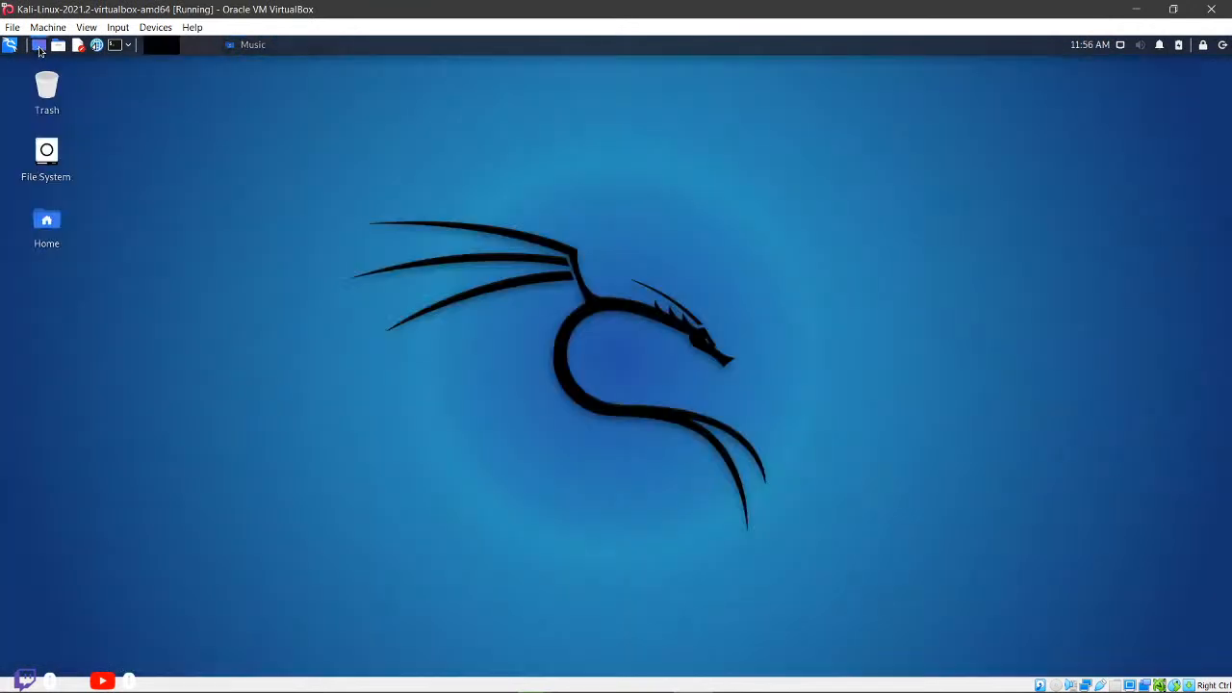
Step: Open a maximized terminal, list the home directory's contents with ls, and close the terminal to return to the desktop
click(114, 45)
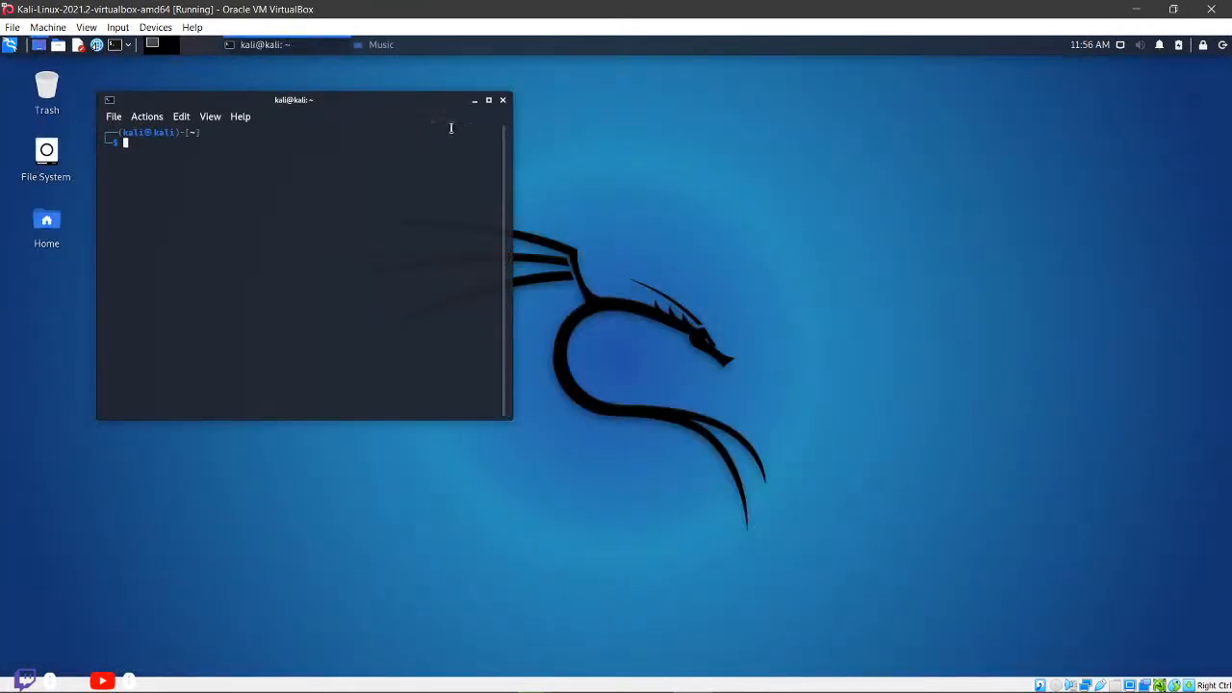
click(488, 101)
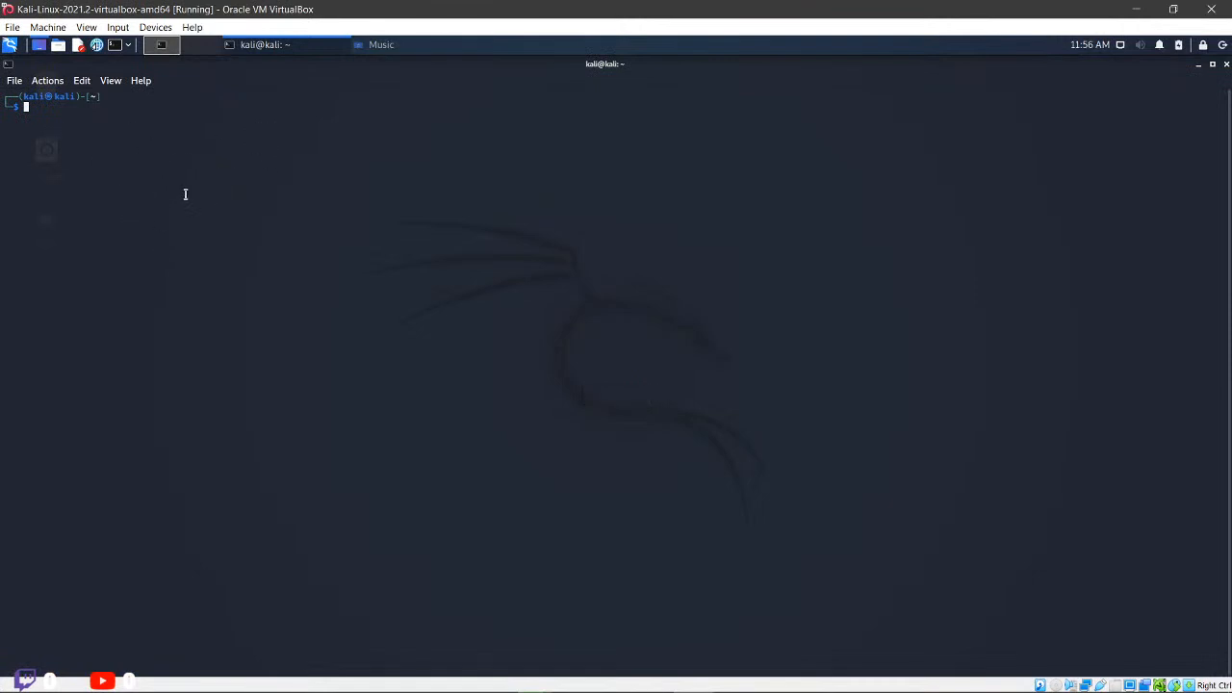
text(ls)
key(Return)
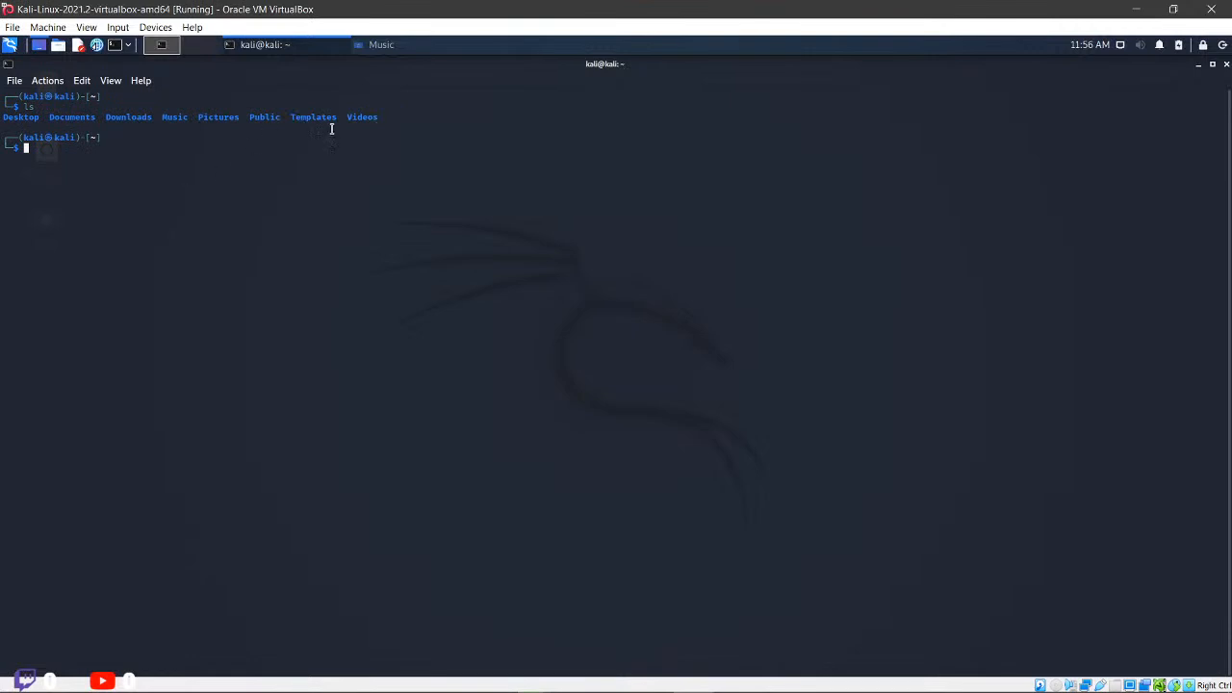
drag(390, 118, 10, 118)
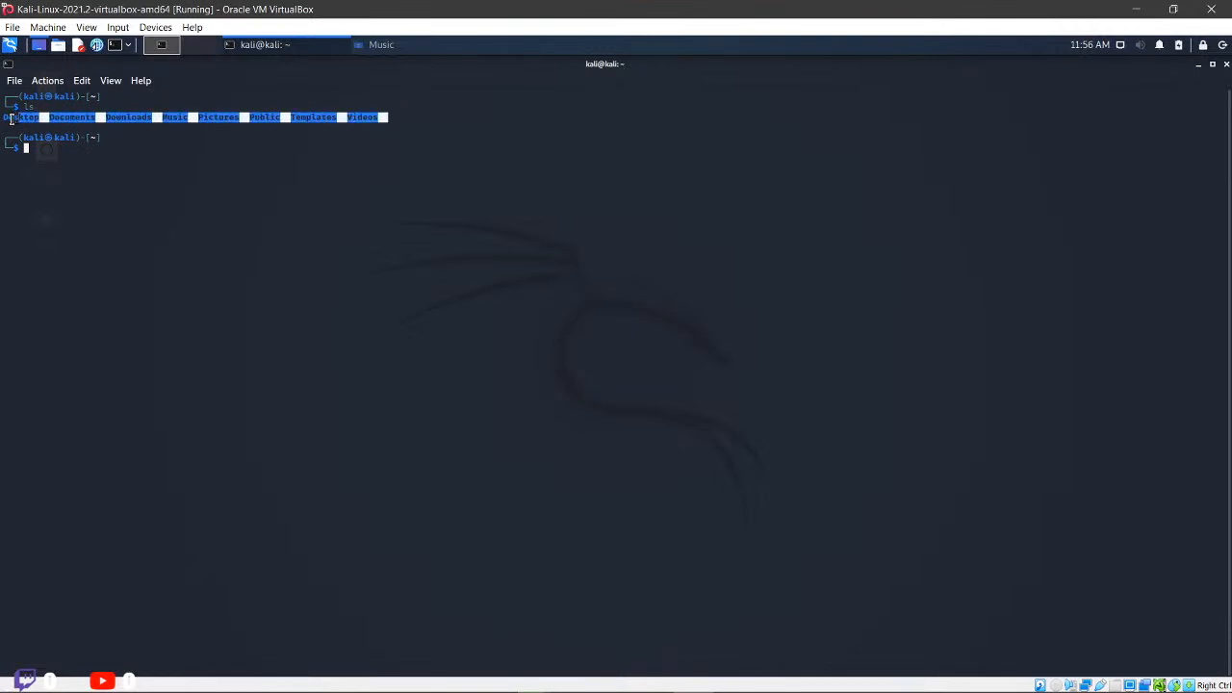
click(55, 167)
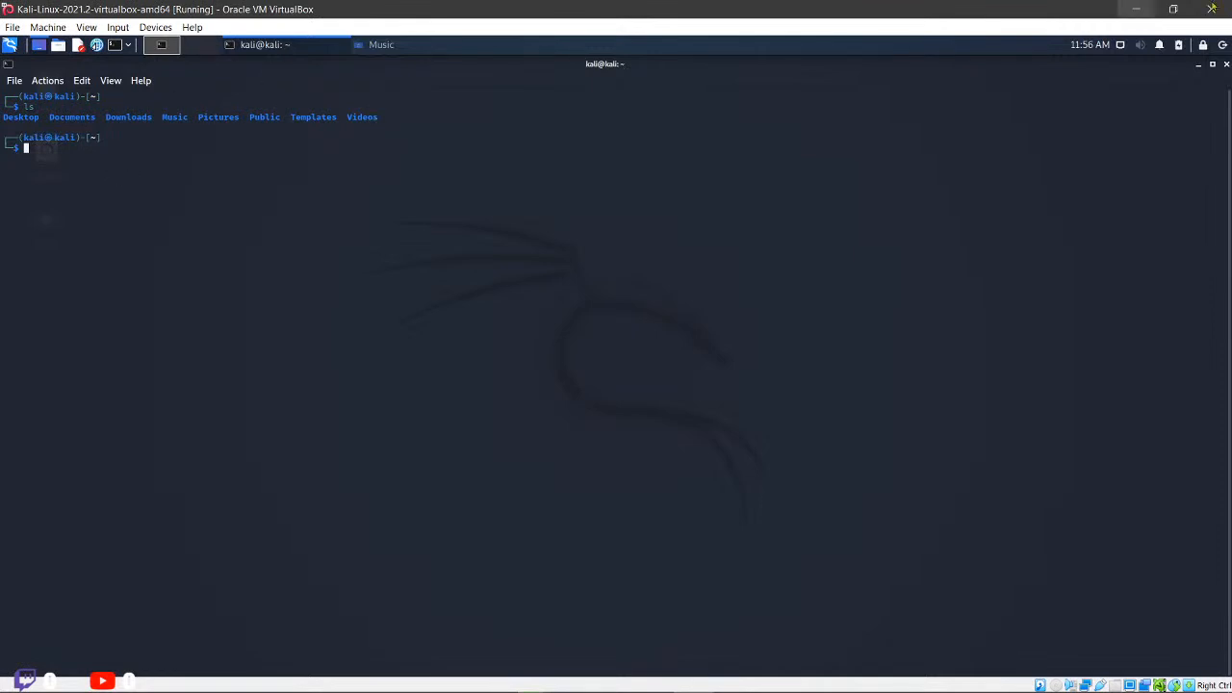
click(1225, 65)
click(36, 52)
click(35, 54)
Step: Examine Kali's application categories, including information gathering, vulnerability analysis, database assessment, wireless attacks, reporting tools and settings
click(9, 45)
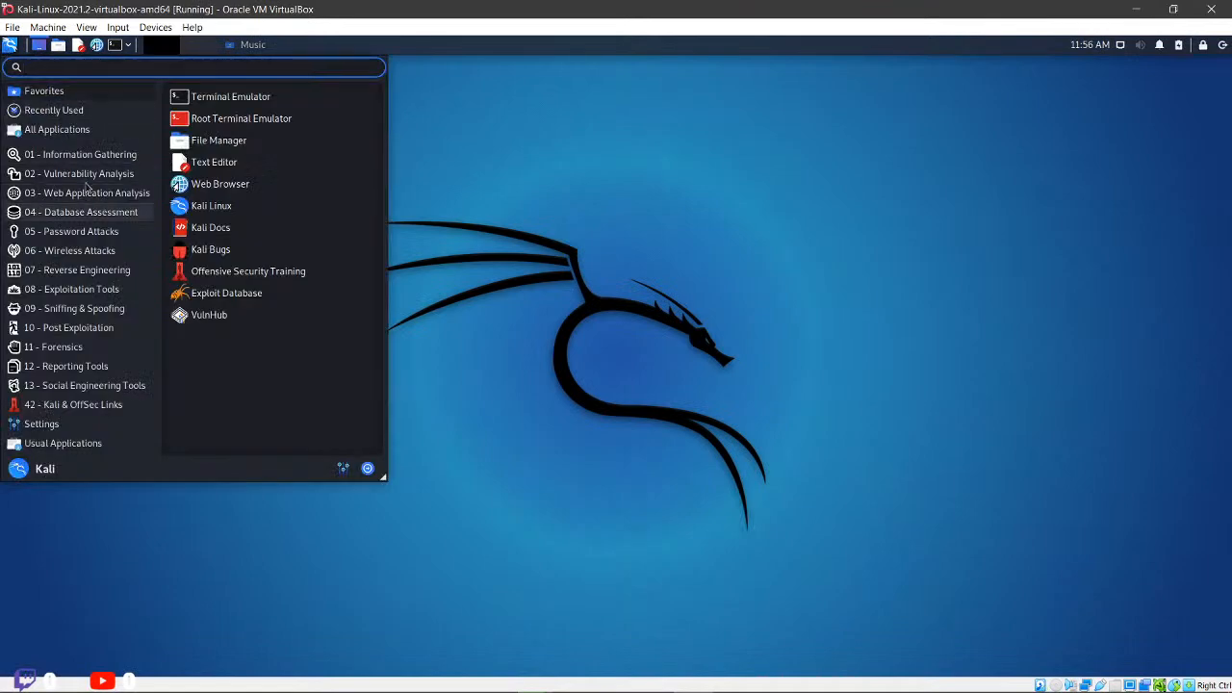
click(77, 130)
click(101, 173)
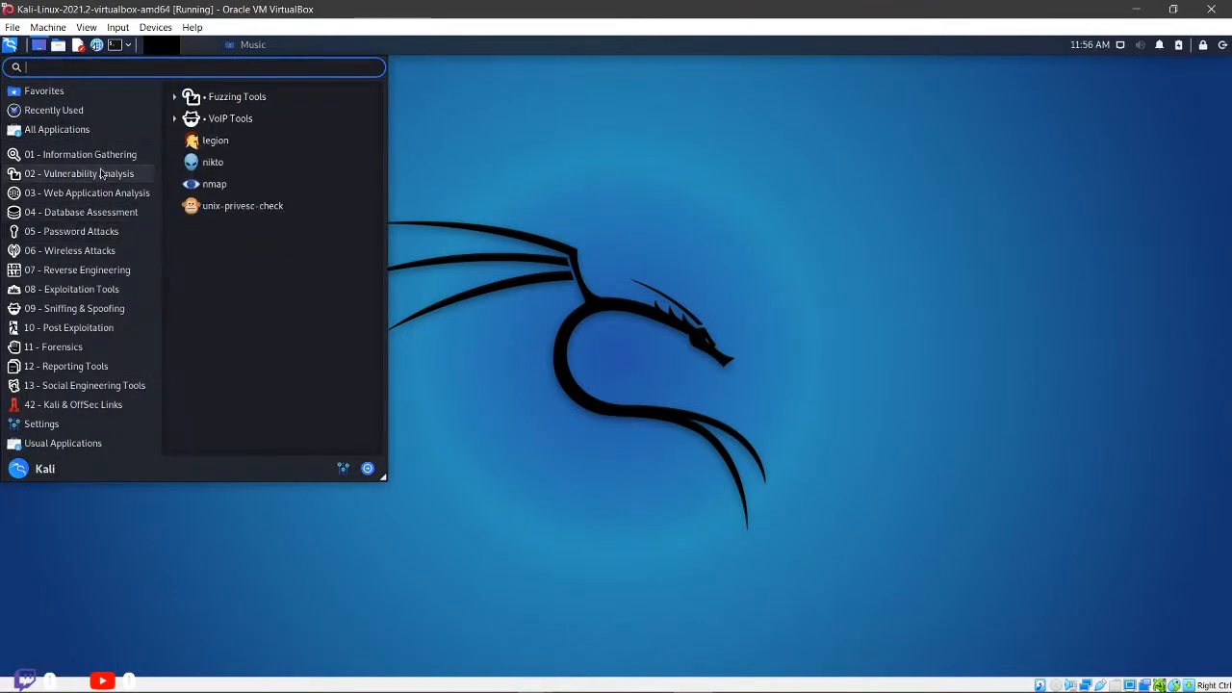
click(77, 289)
click(41, 431)
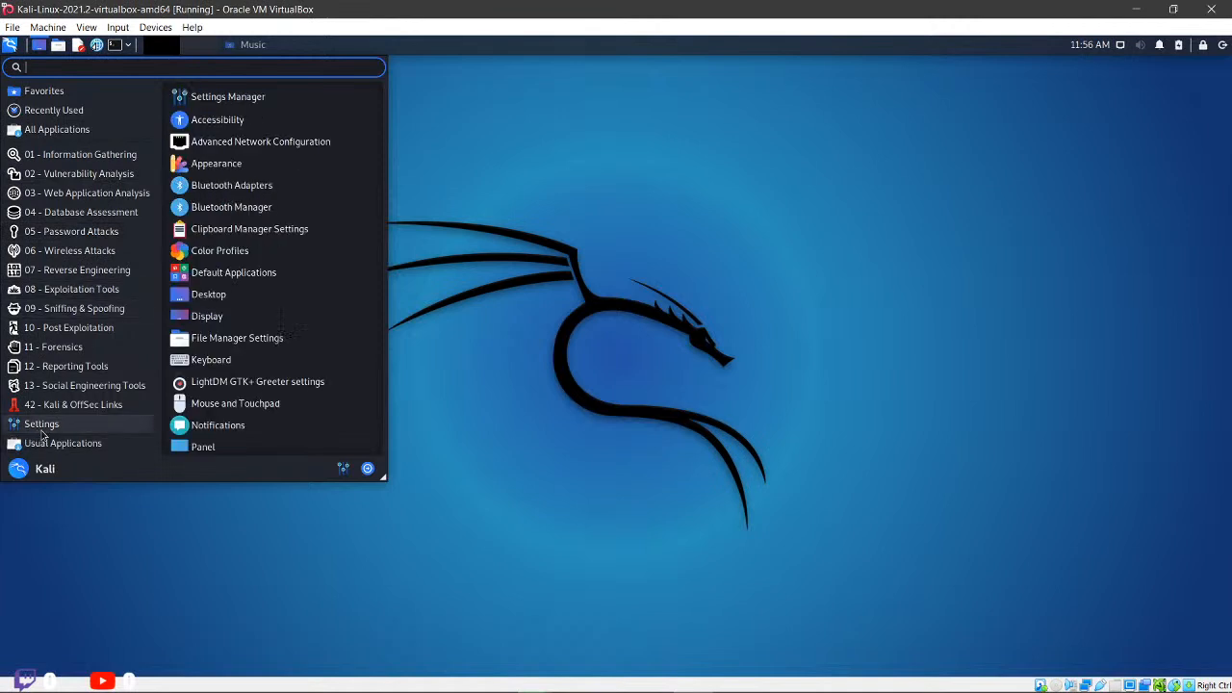
scroll(269, 216, down, 4)
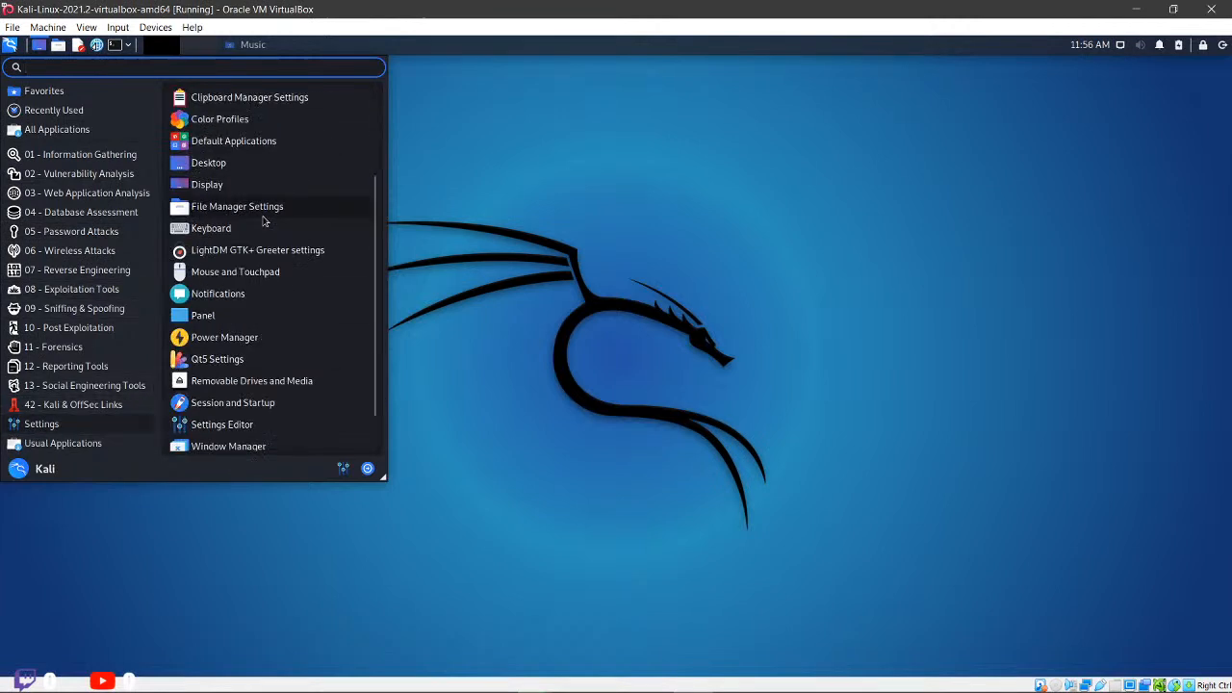
click(90, 213)
click(96, 173)
click(94, 155)
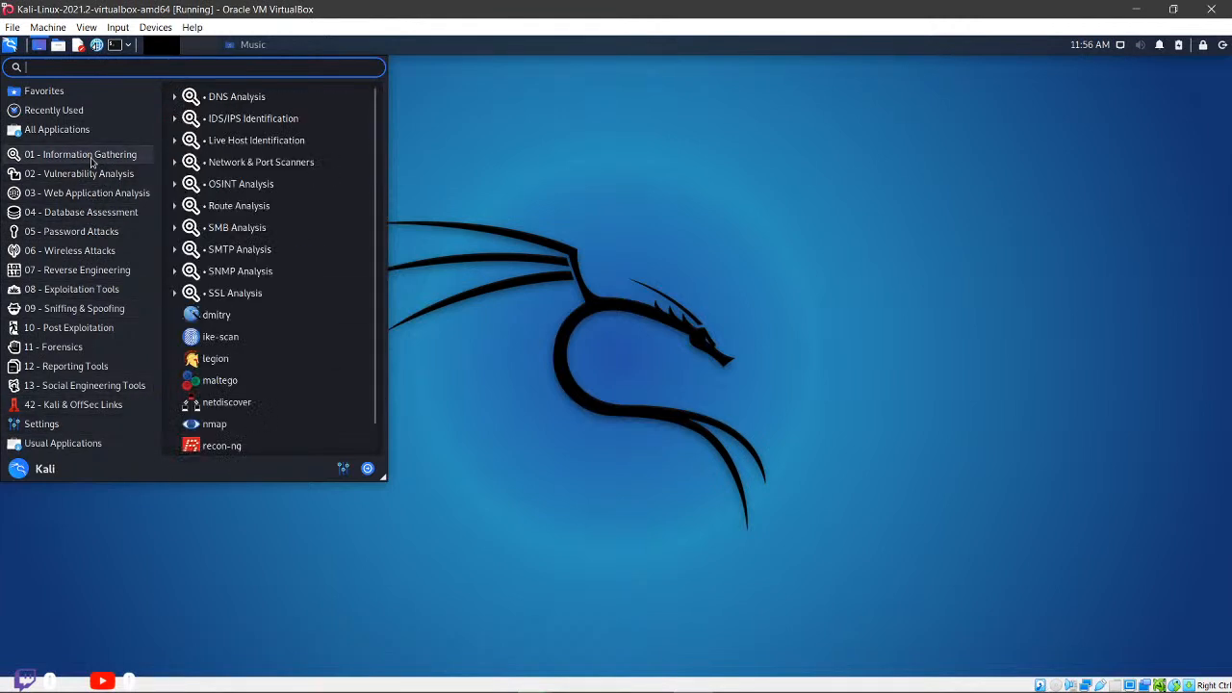
click(92, 176)
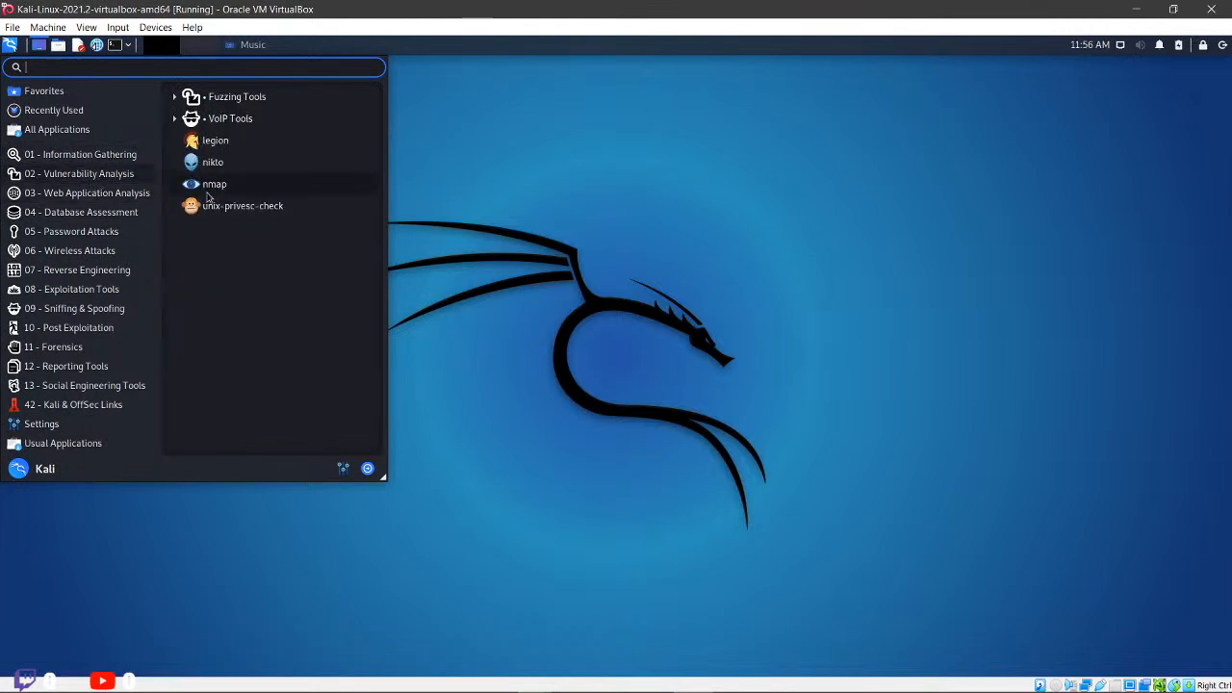
mouse_move(97, 202)
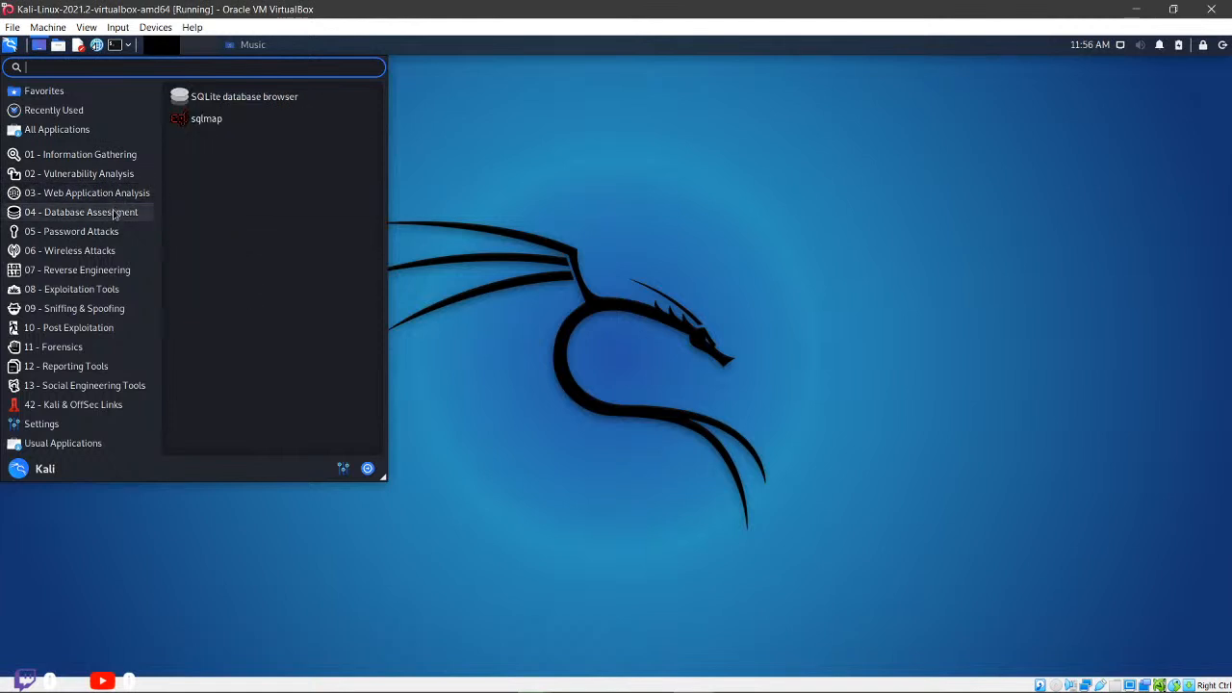
mouse_move(114, 249)
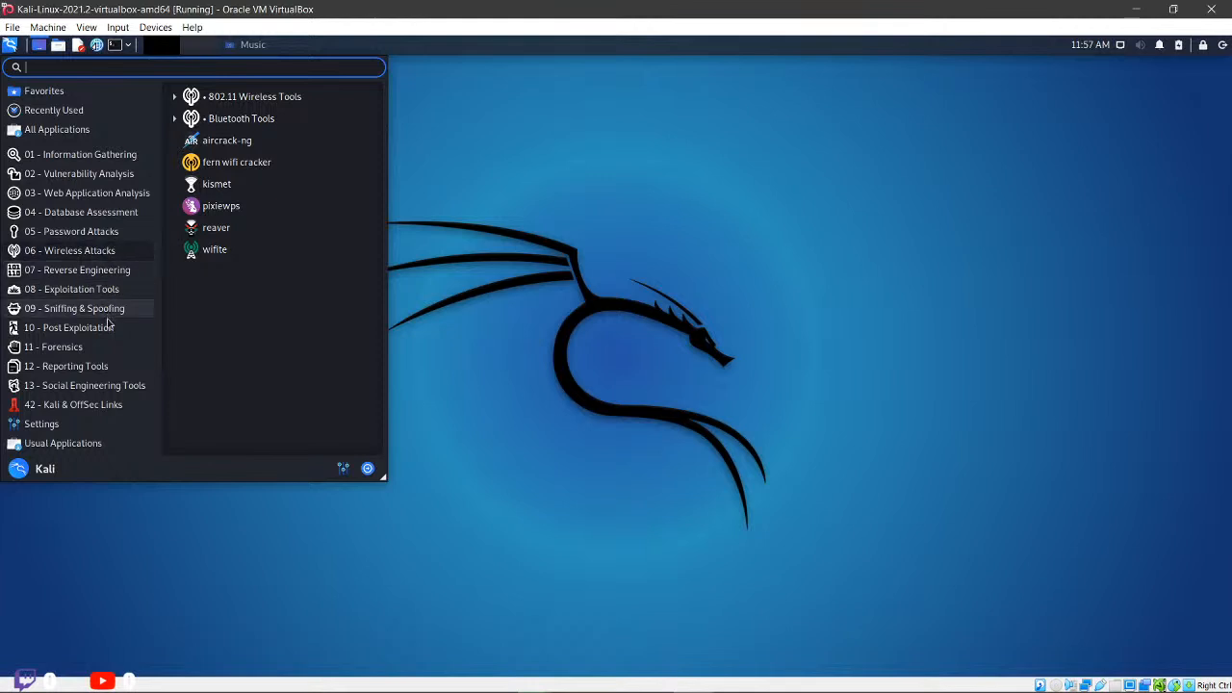
mouse_move(108, 365)
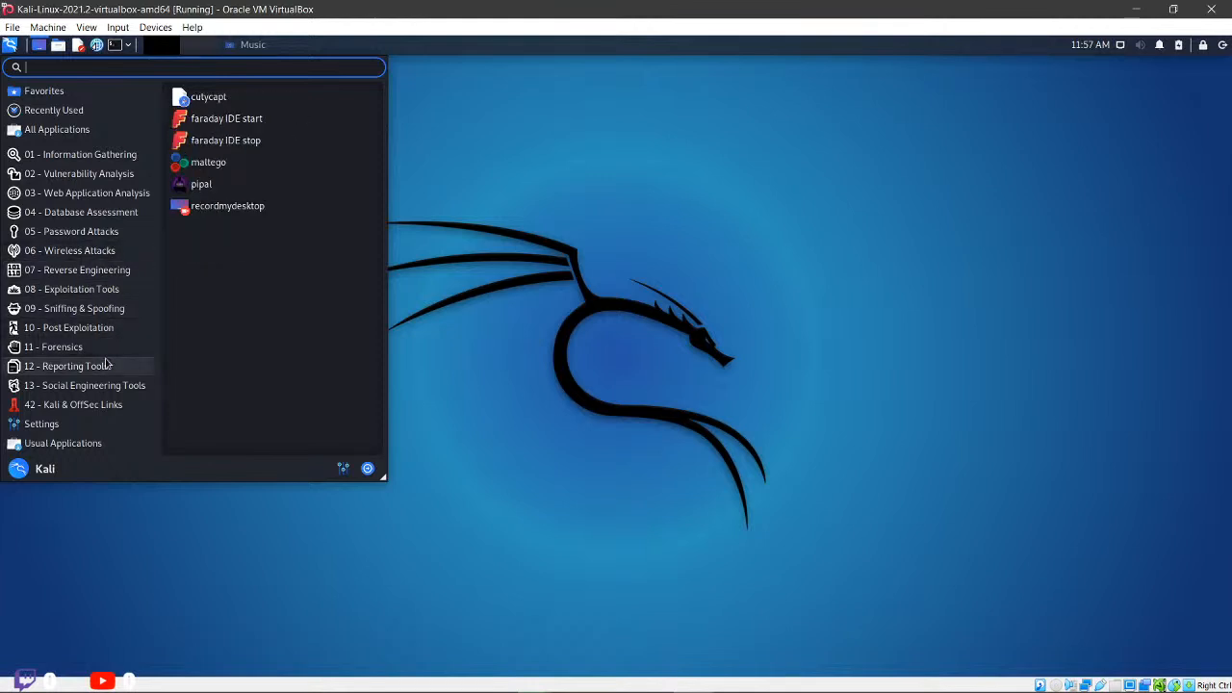
click(587, 227)
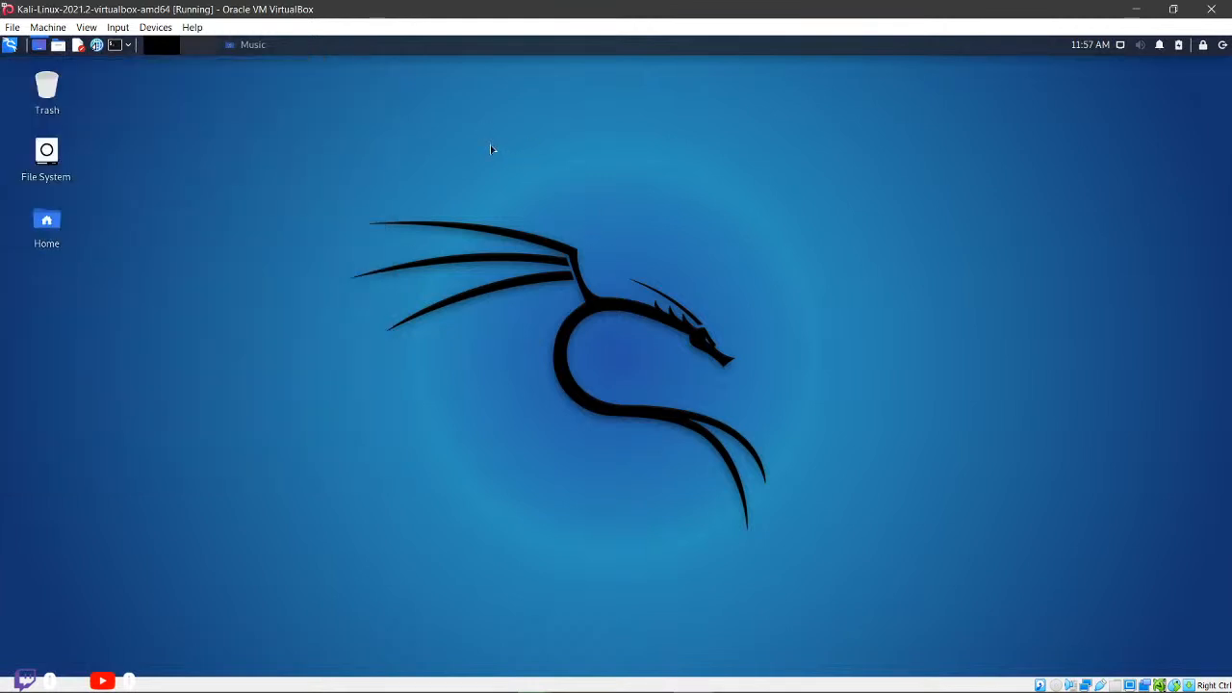
Step: Shut down Kali Linux and start the virtual machine again with Normal Start
click(1222, 46)
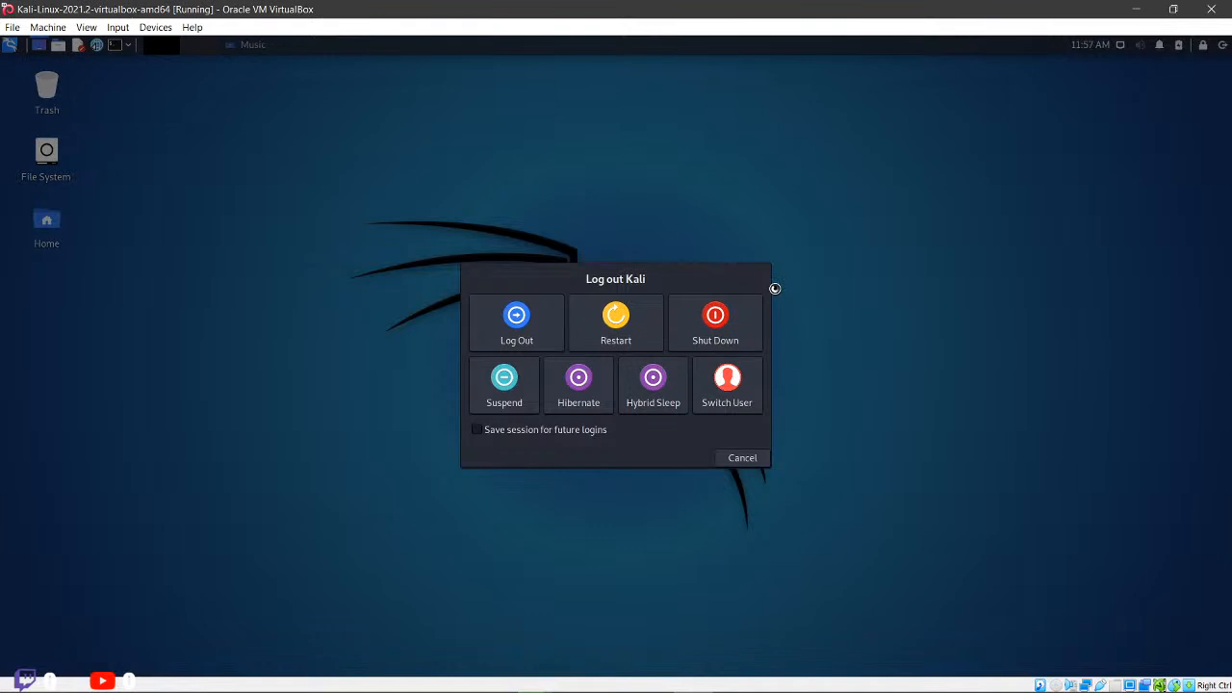
click(727, 337)
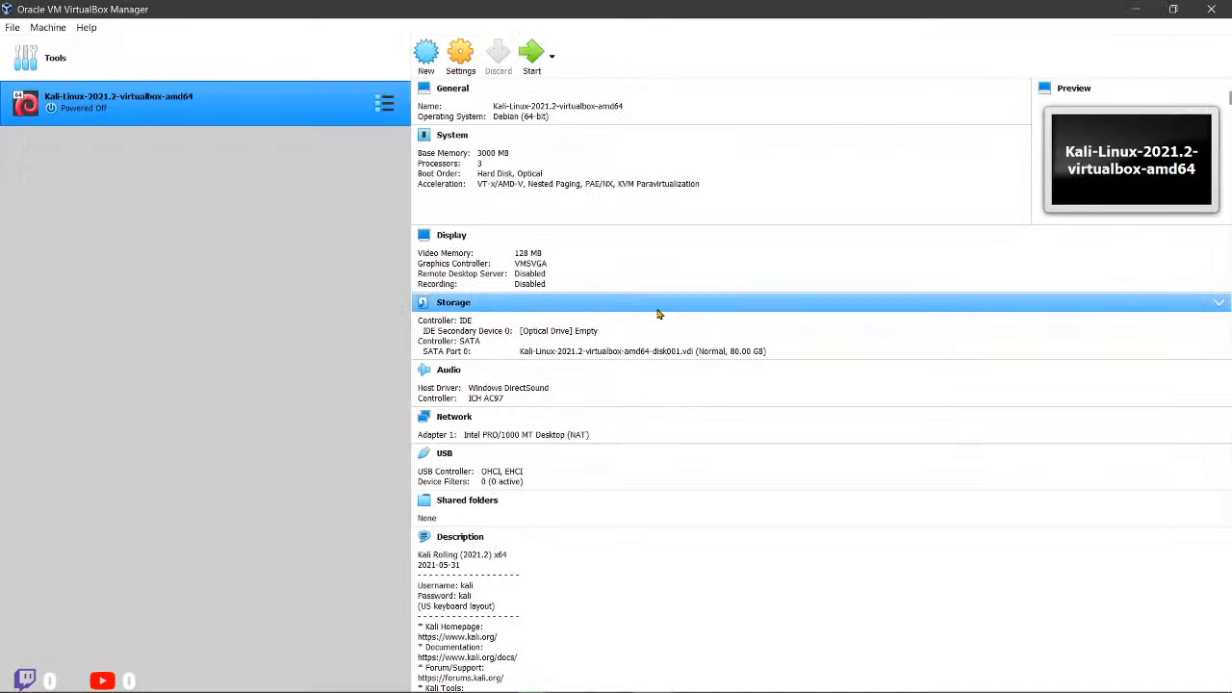
click(552, 56)
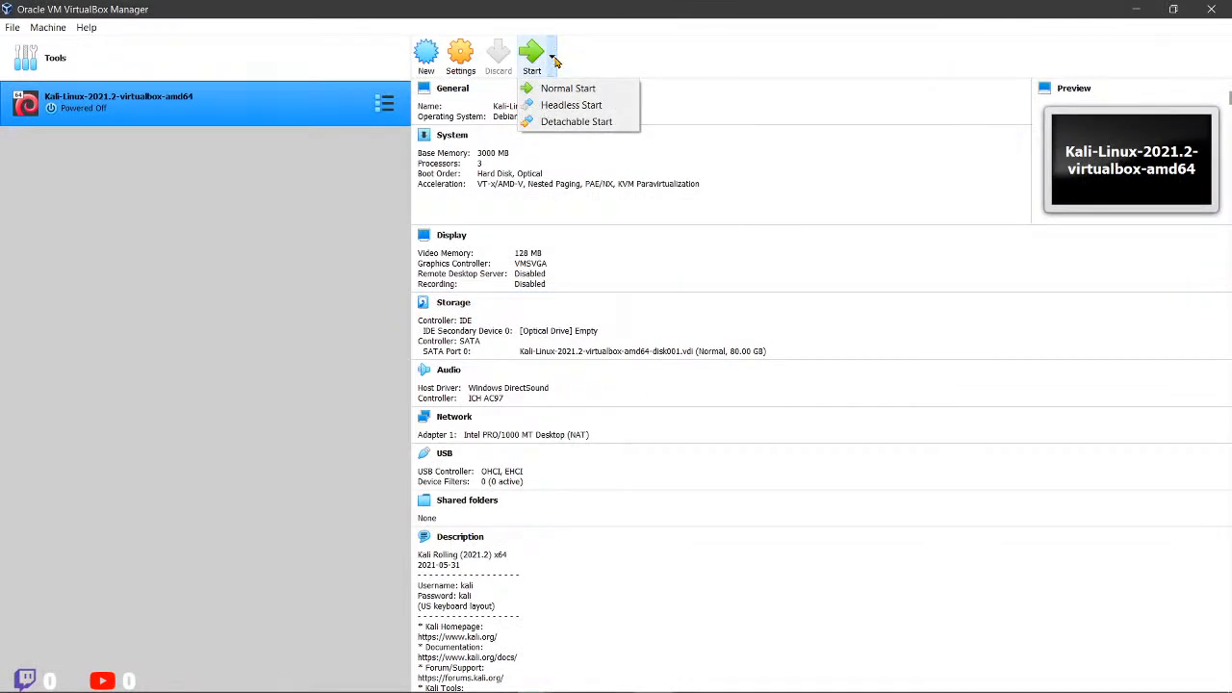
click(598, 90)
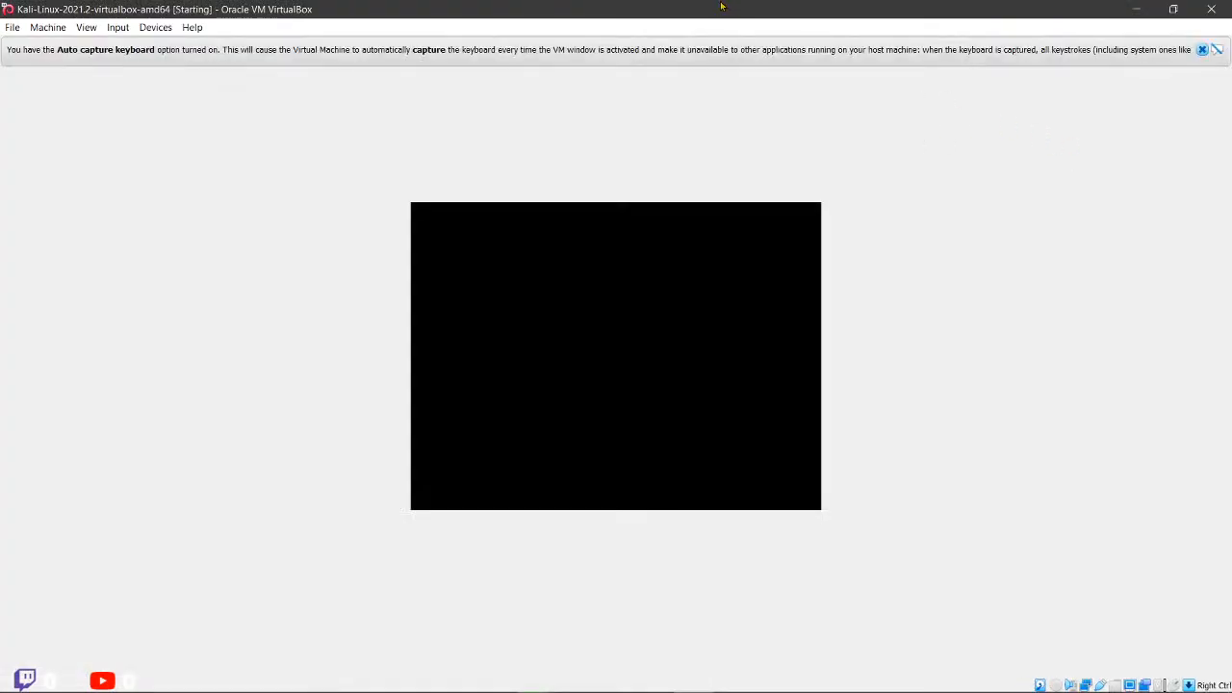
Step: Restore the virtual machine window to a smaller size and examine its machine, view, device and help options while Kali boots
drag(722, 6, 511, 132)
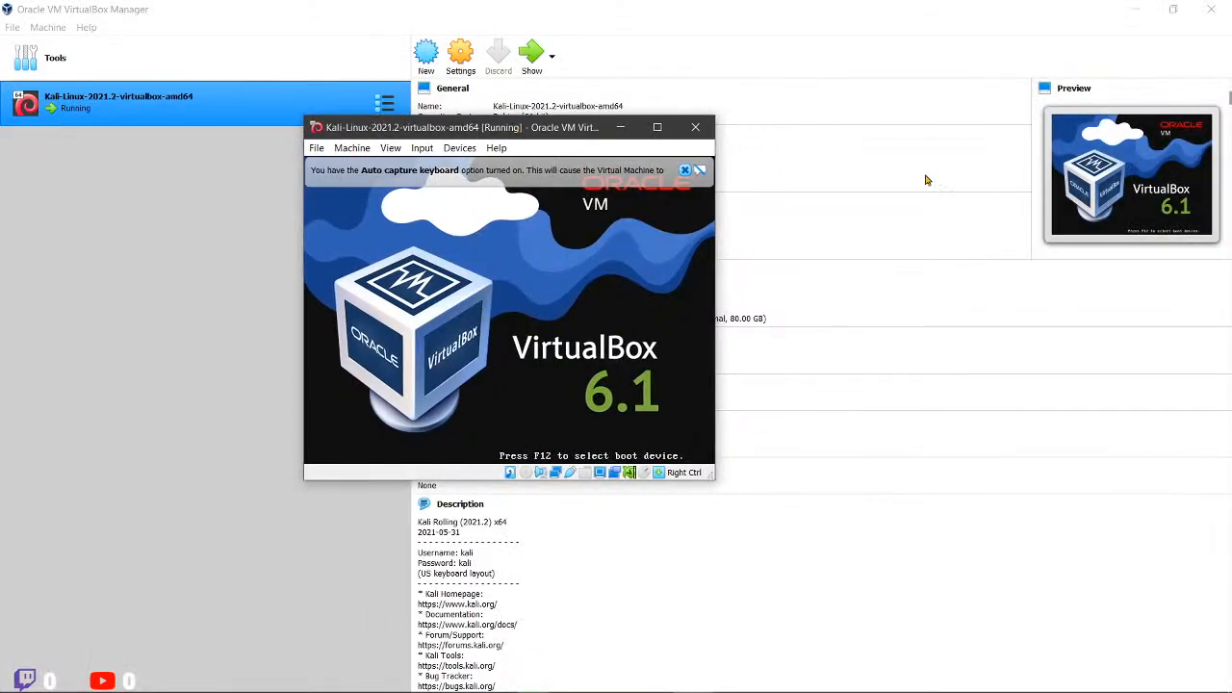
click(351, 149)
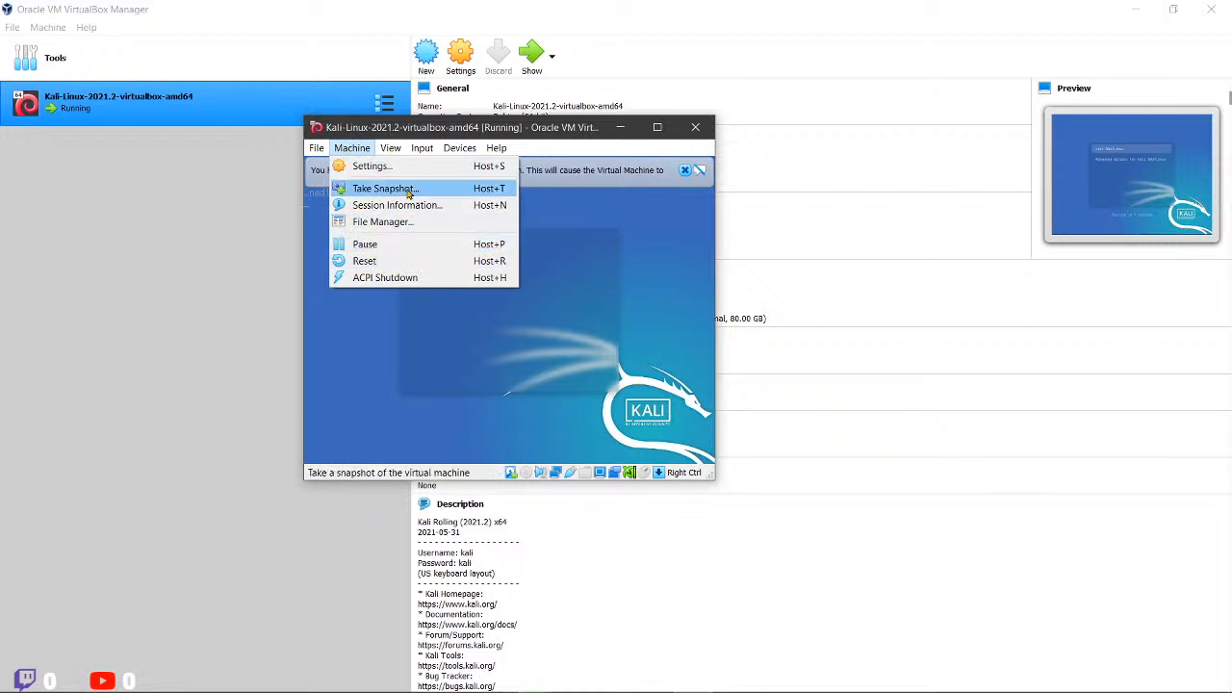
mouse_move(390, 149)
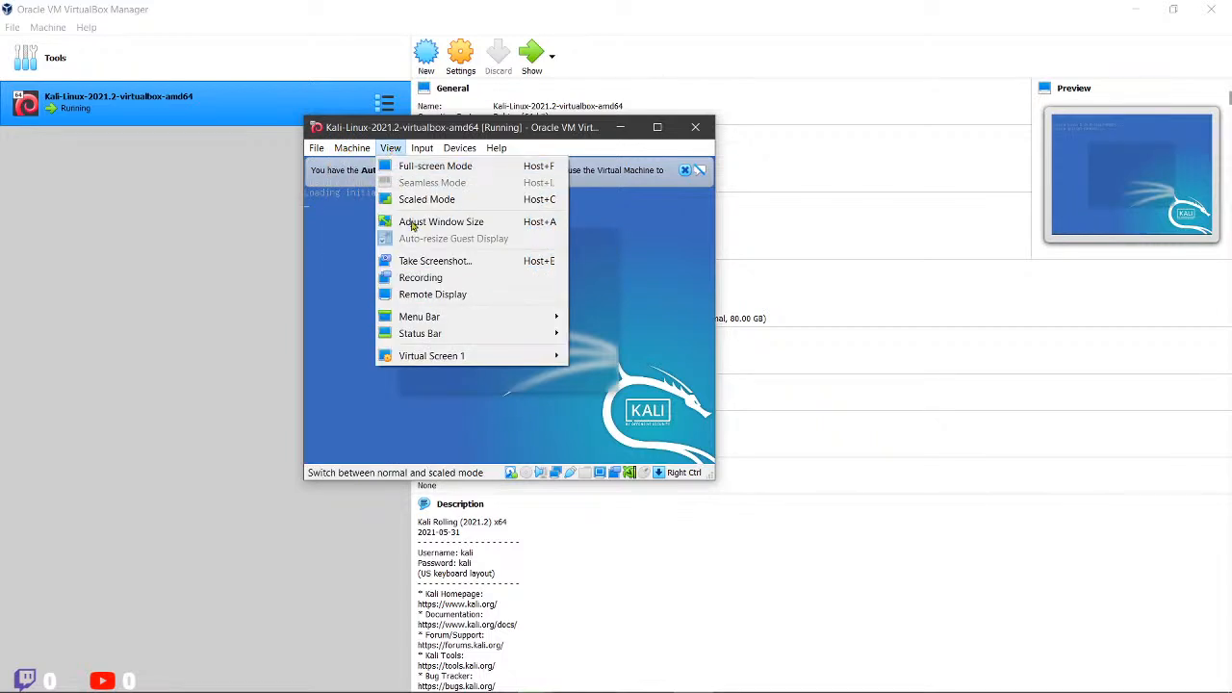
mouse_move(470, 356)
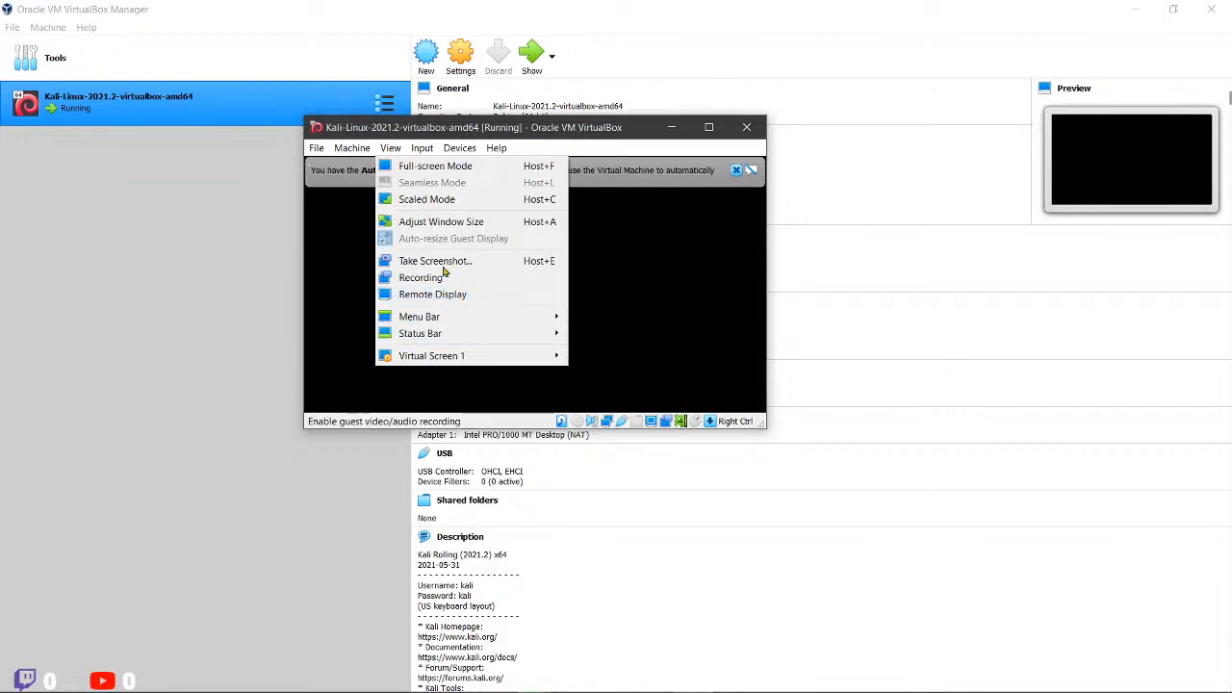
mouse_move(446, 146)
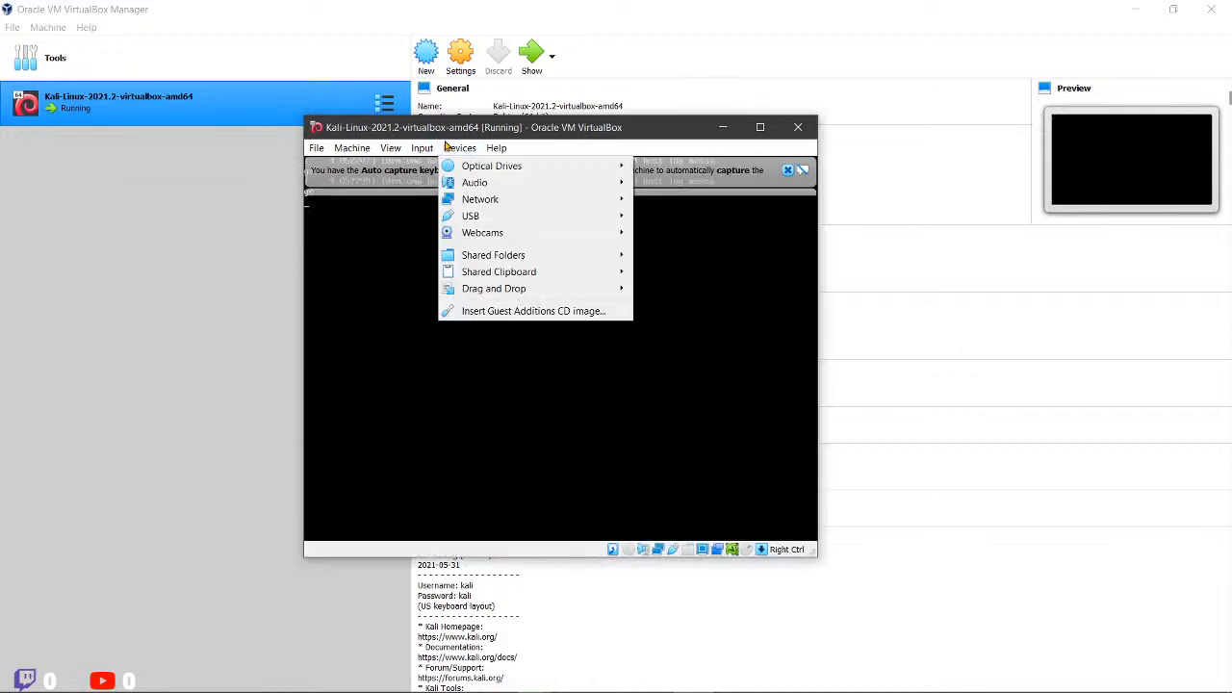
mouse_move(537, 290)
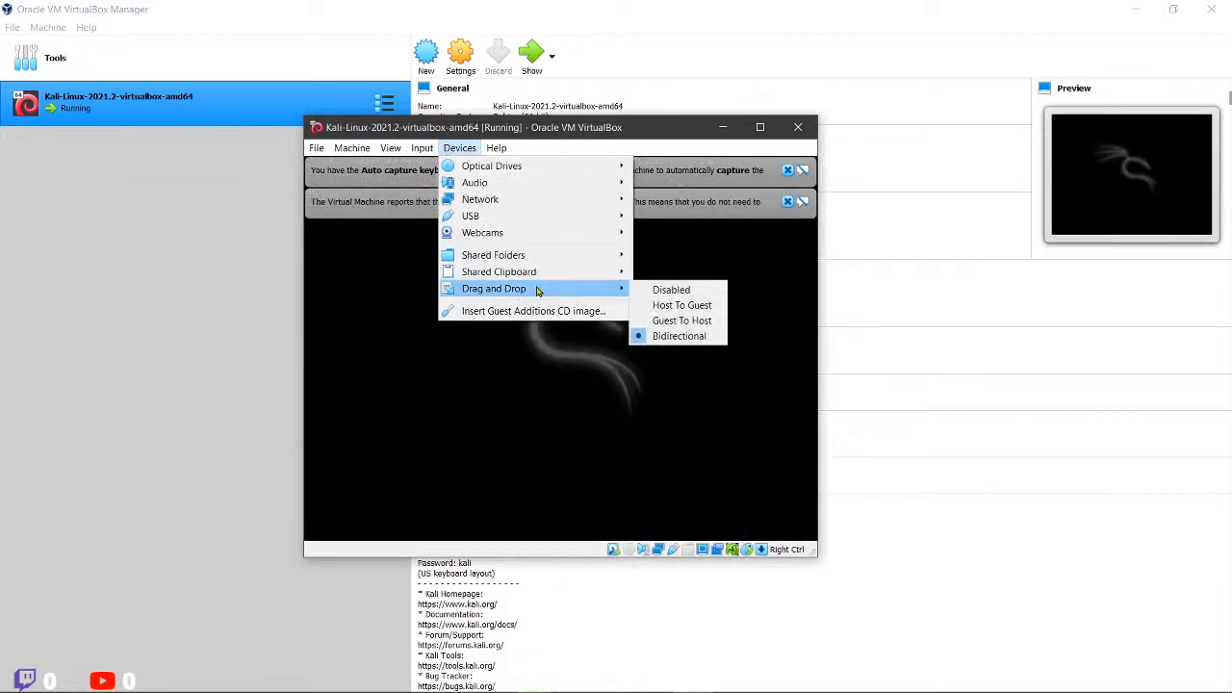
mouse_move(495, 152)
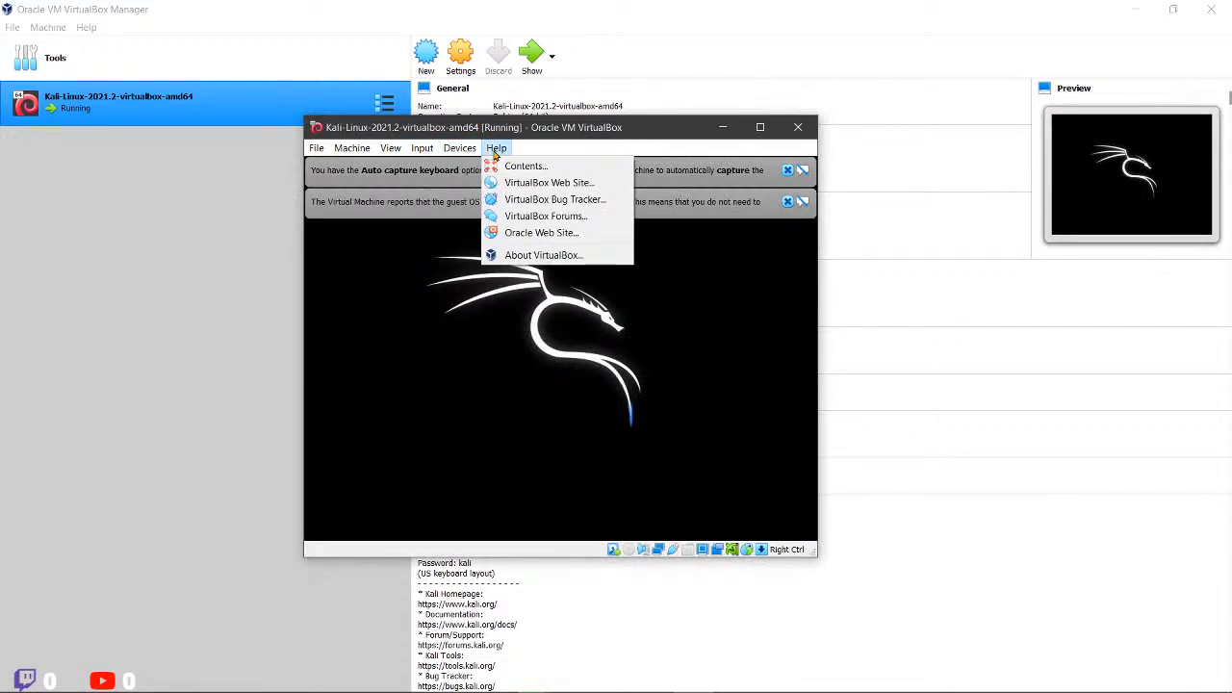
Step: Dismiss the keyboard capture and mouse integration notices, and place the virtual machine as a smaller floating window over the manager
click(760, 129)
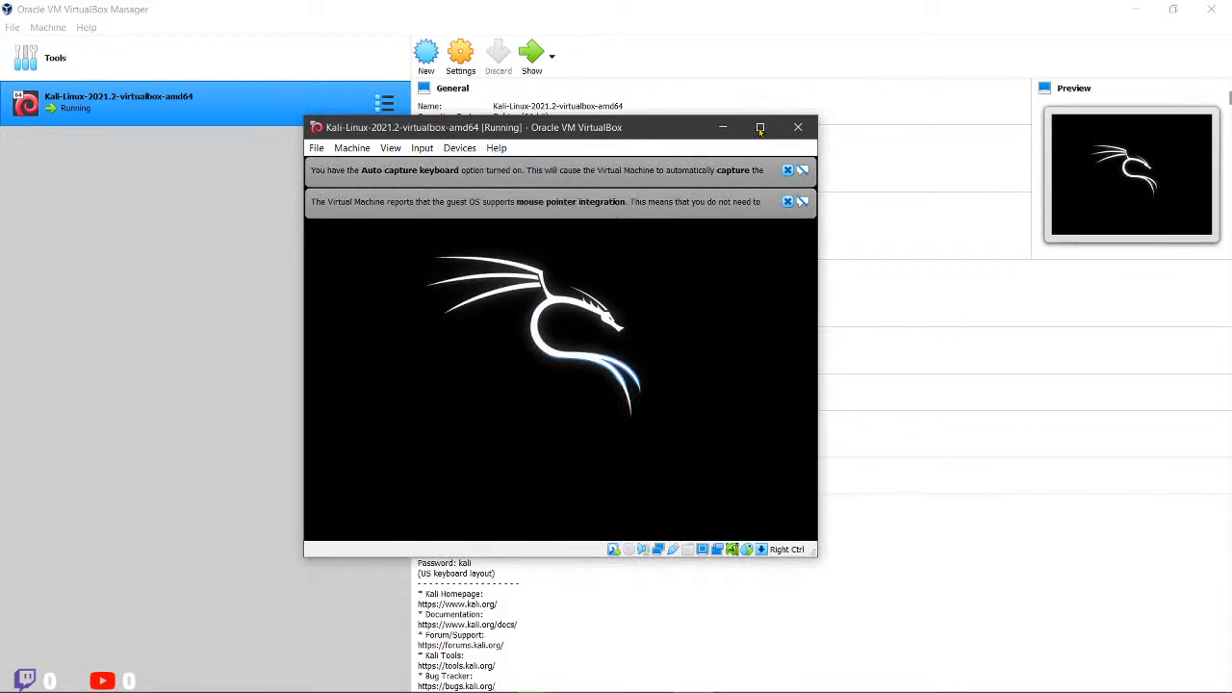
drag(635, 134, 537, 111)
click(689, 143)
click(689, 143)
click(661, 100)
click(1173, 9)
drag(482, 112, 445, 148)
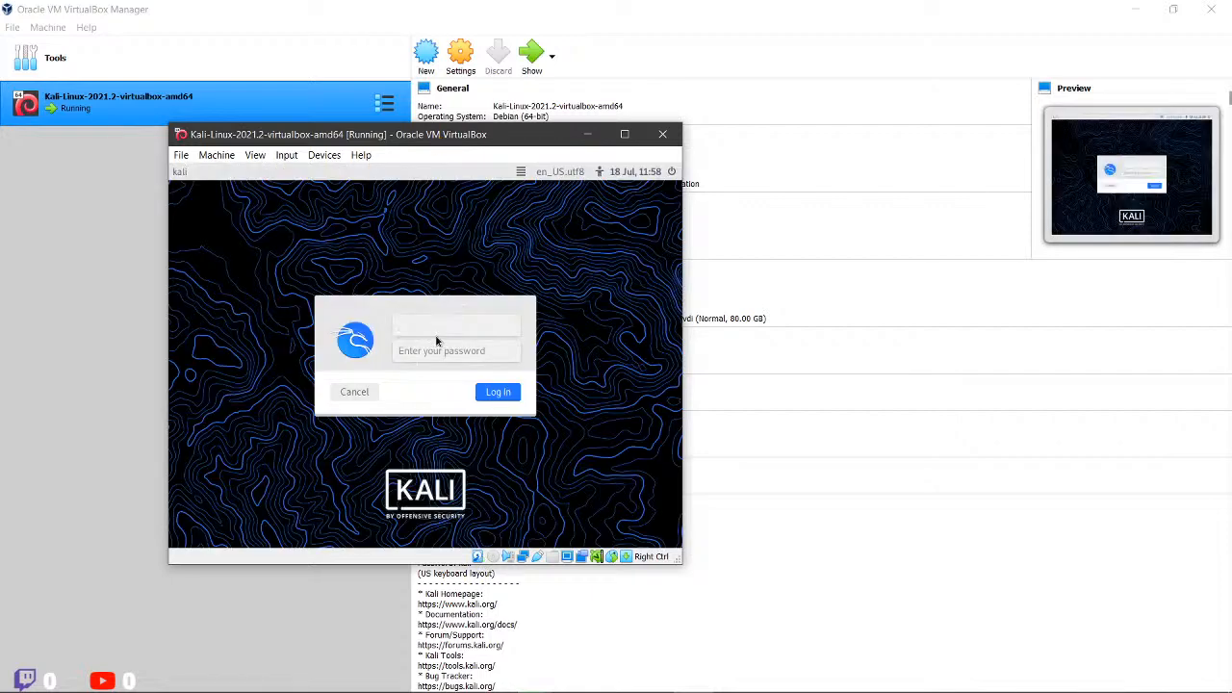
Step: Log in to Kali Linux with the account username and password, and maximize the virtual machine window
click(420, 355)
text(kali)
click(496, 392)
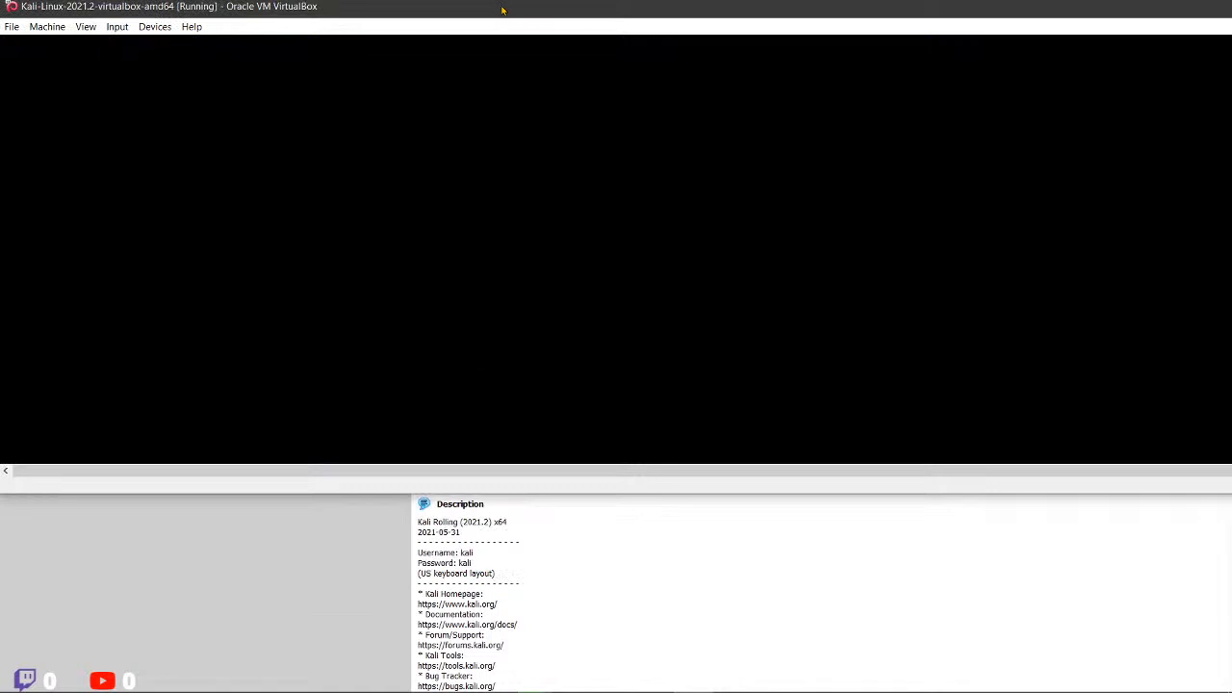
drag(501, 10, 414, 6)
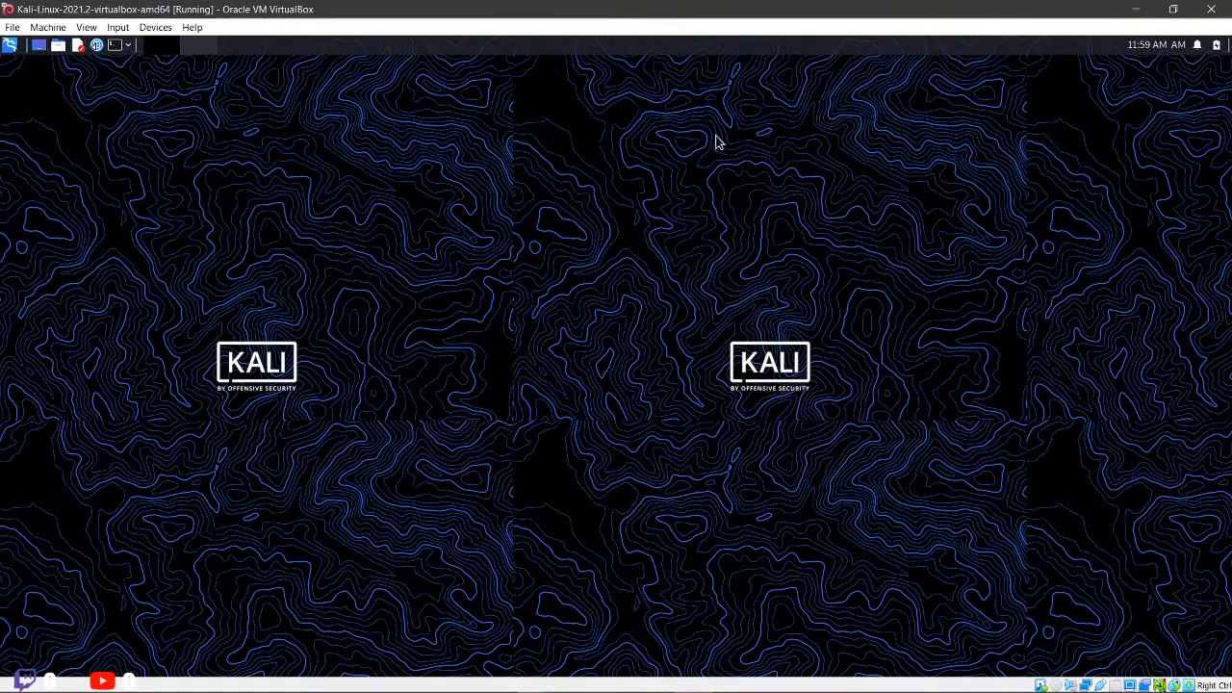
Step: Check the wired network connection options and the battery status on the Kali desktop
click(1117, 47)
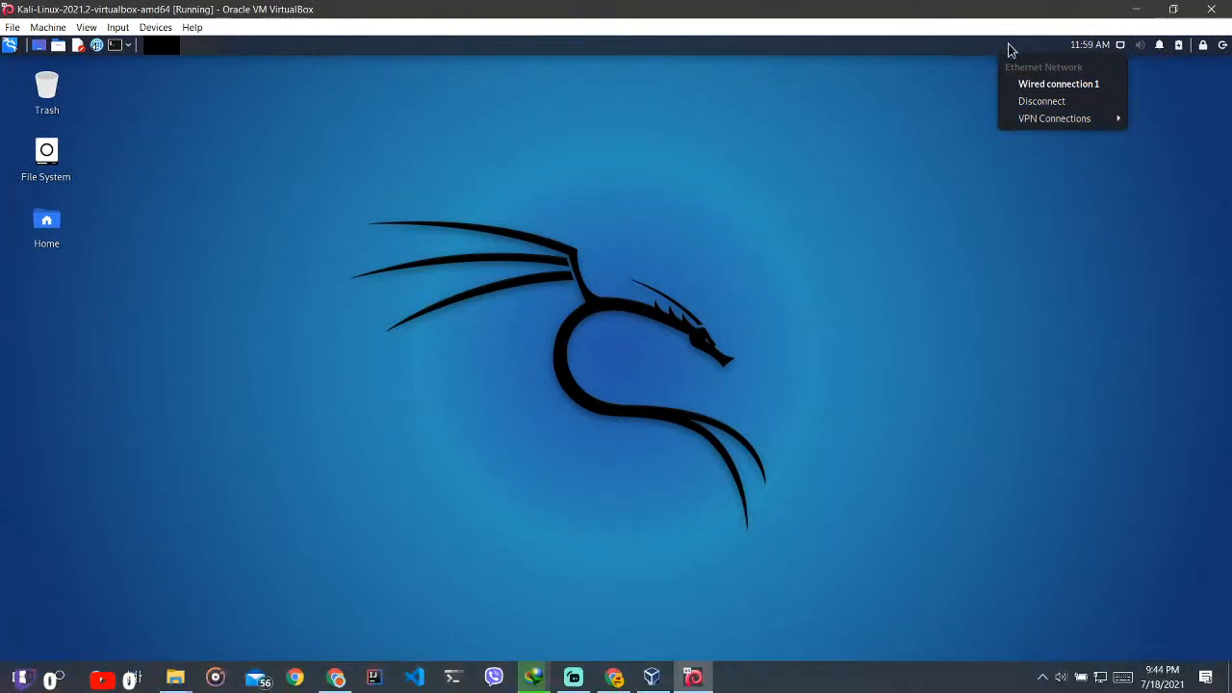
click(1183, 49)
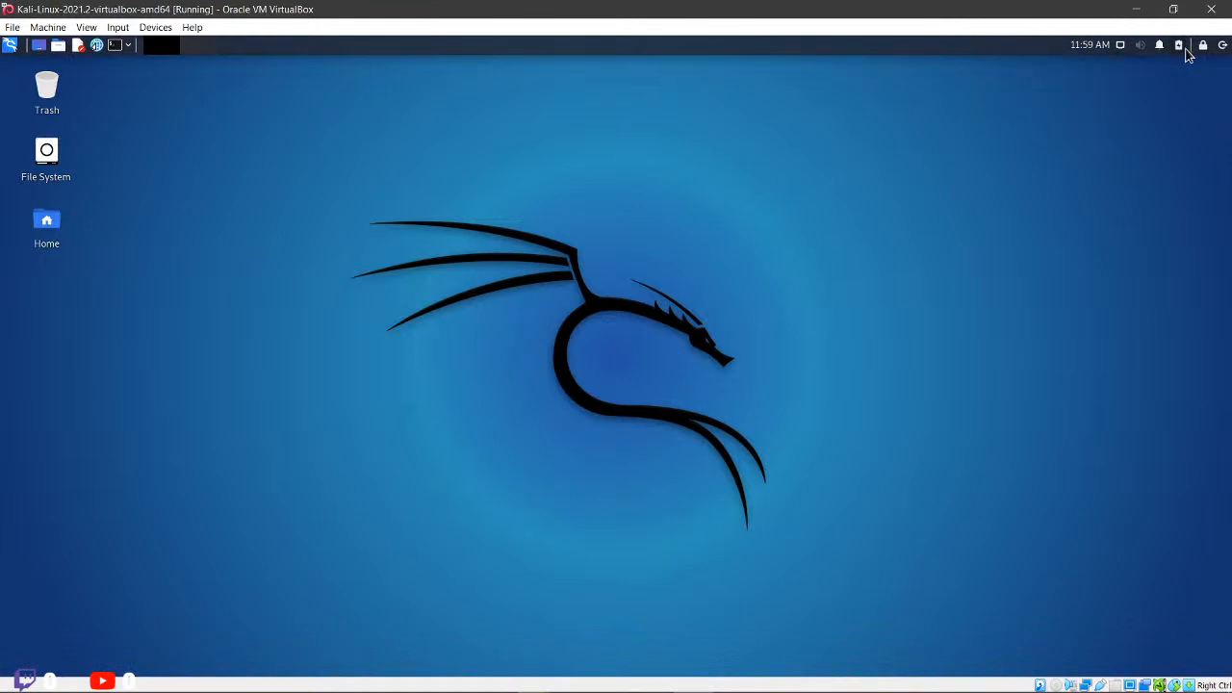
click(1183, 51)
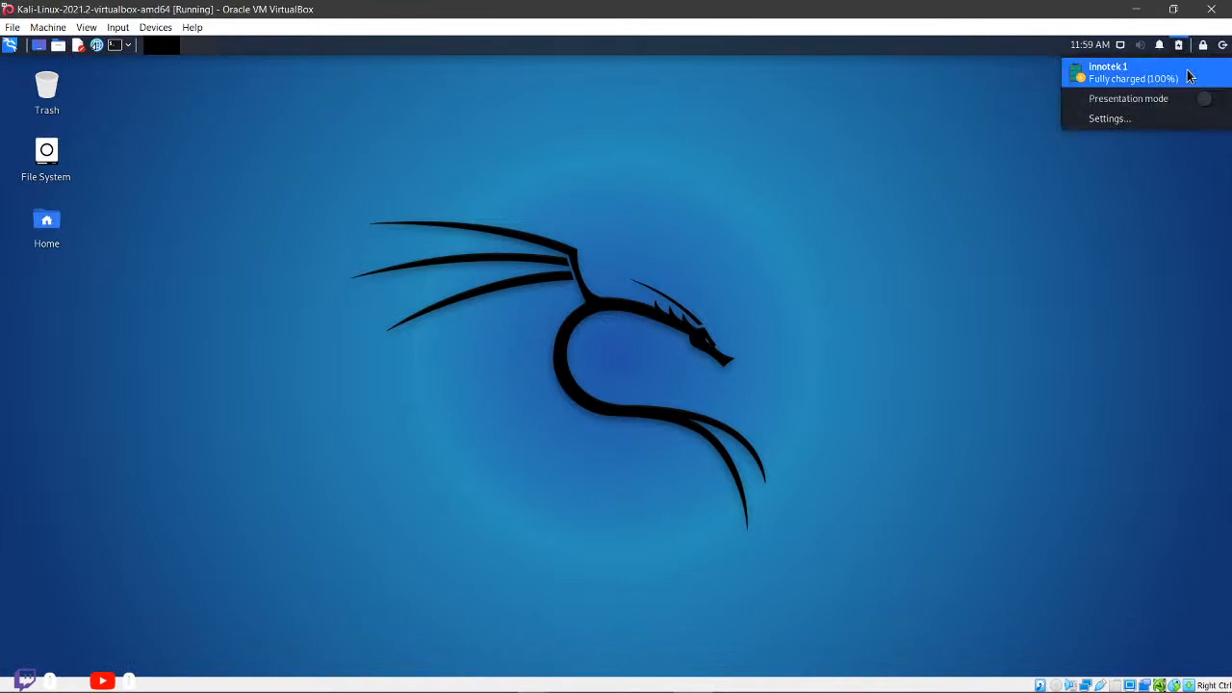
Step: Review Power Manager's general, system, display, security and device settings, and close it without changes
click(1136, 120)
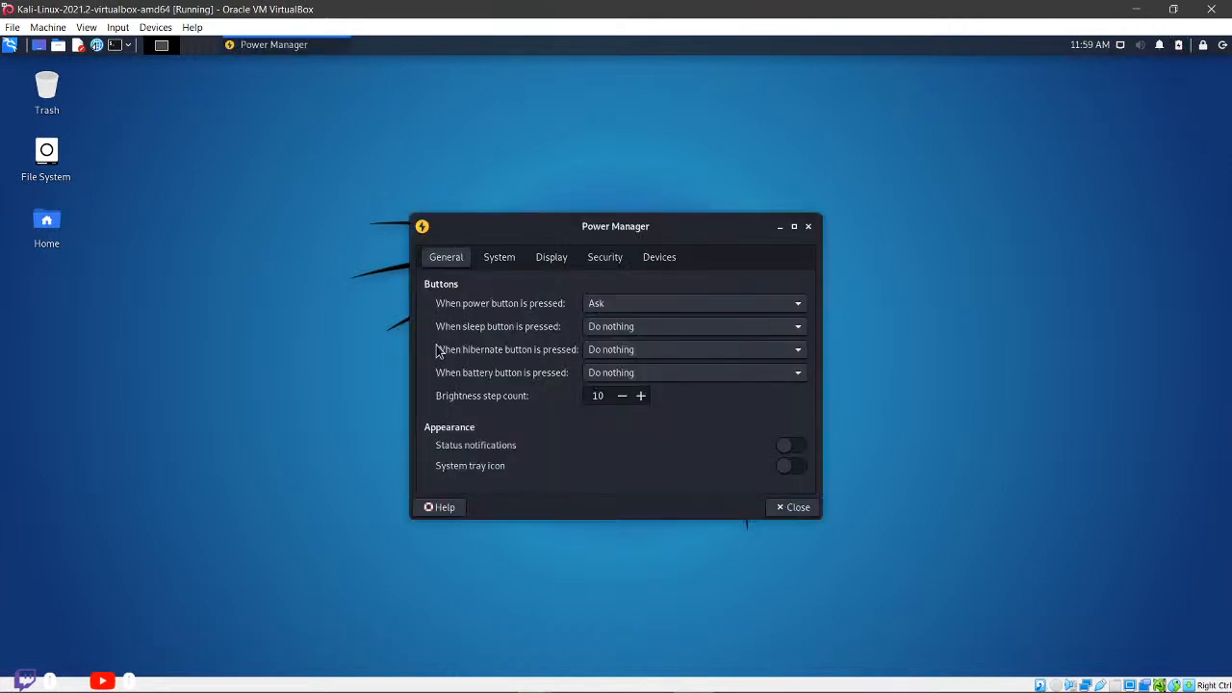
scroll(626, 353, down, 3)
click(498, 261)
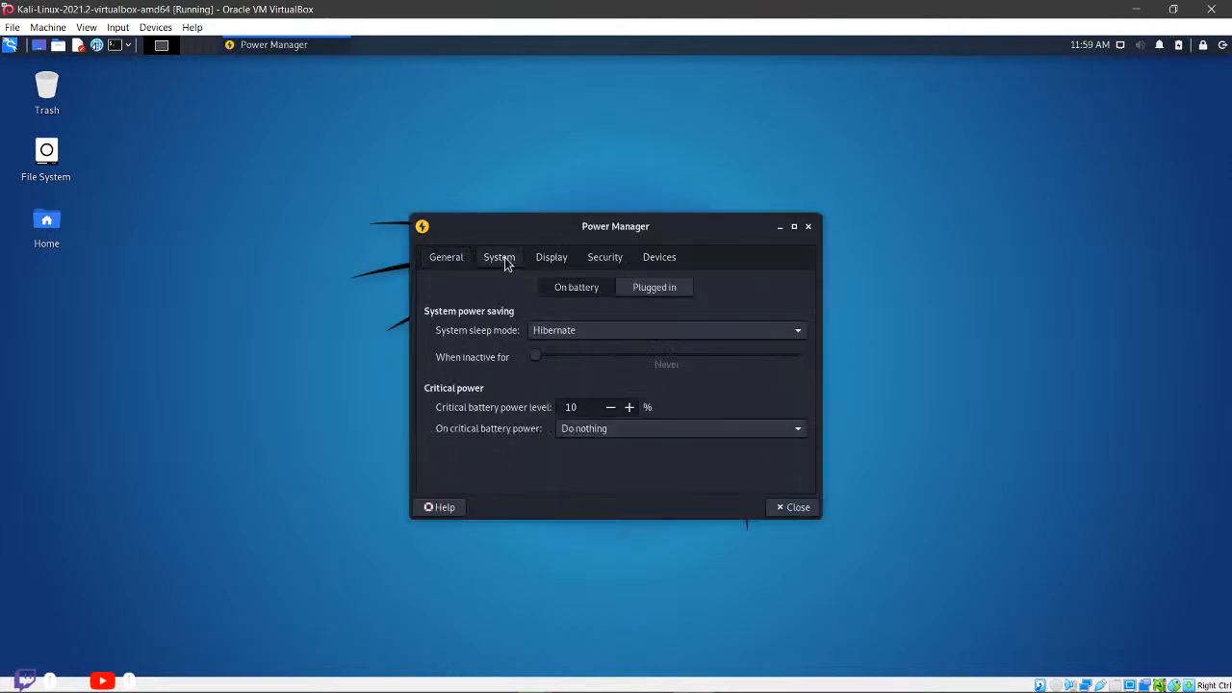
click(566, 267)
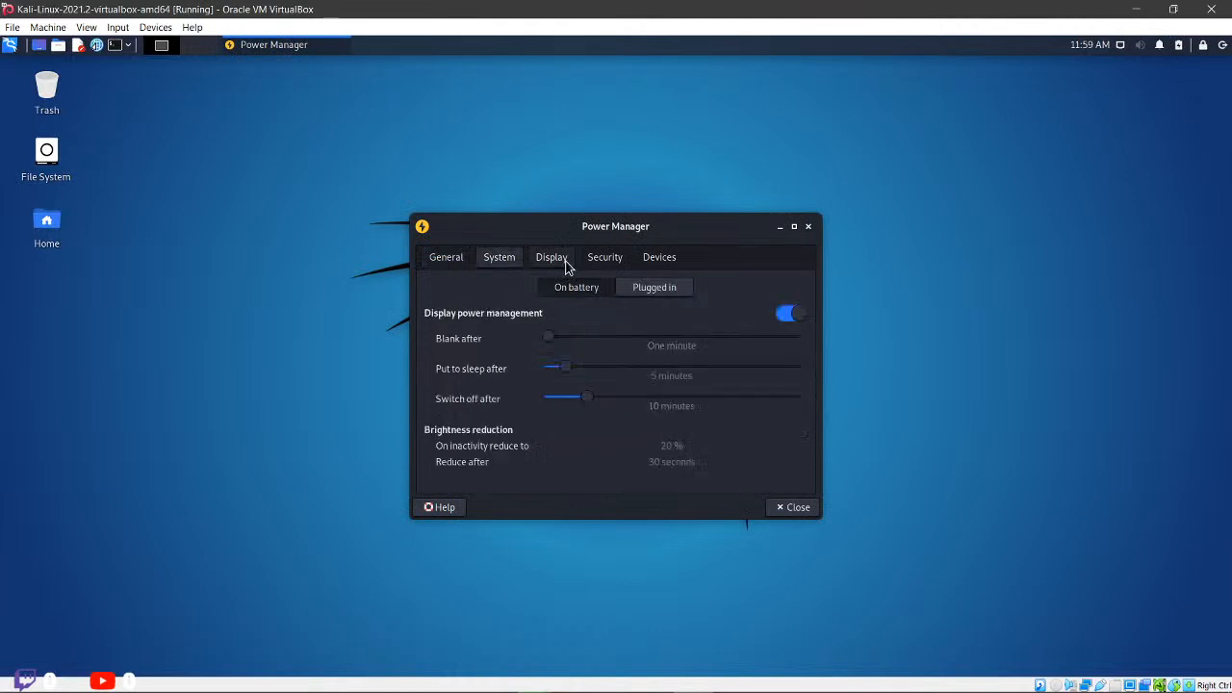
click(614, 263)
click(662, 265)
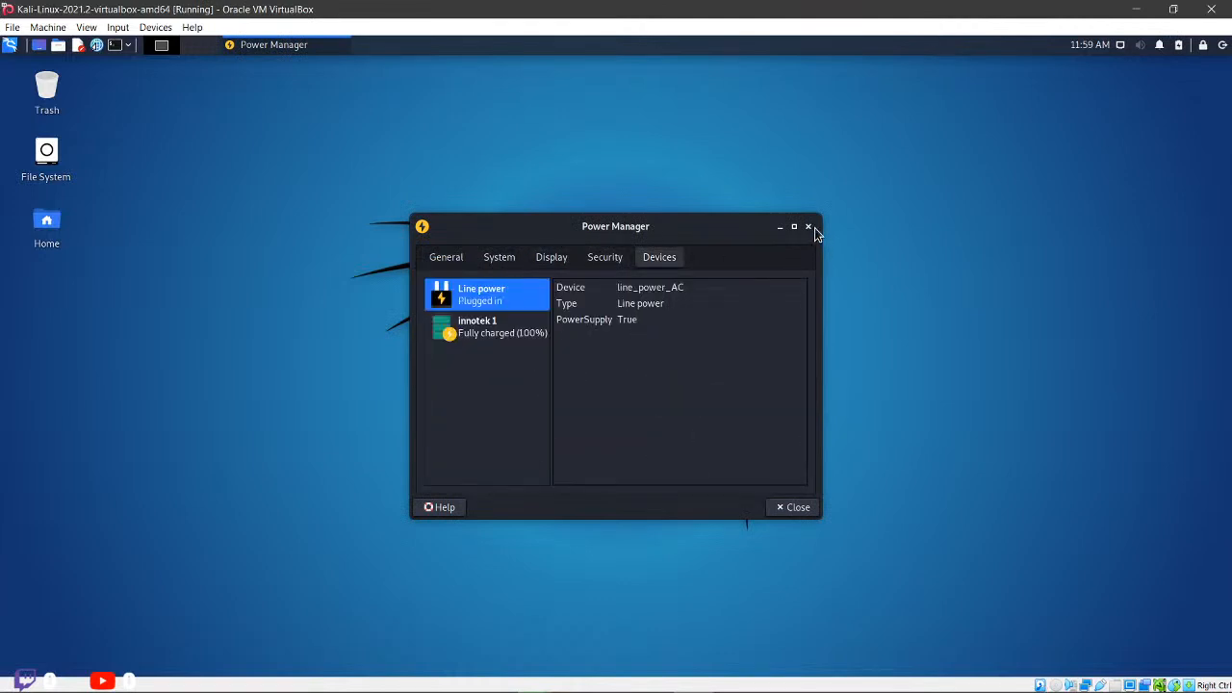
click(795, 508)
Step: Shut down Kali Linux from its desktop session
click(1223, 45)
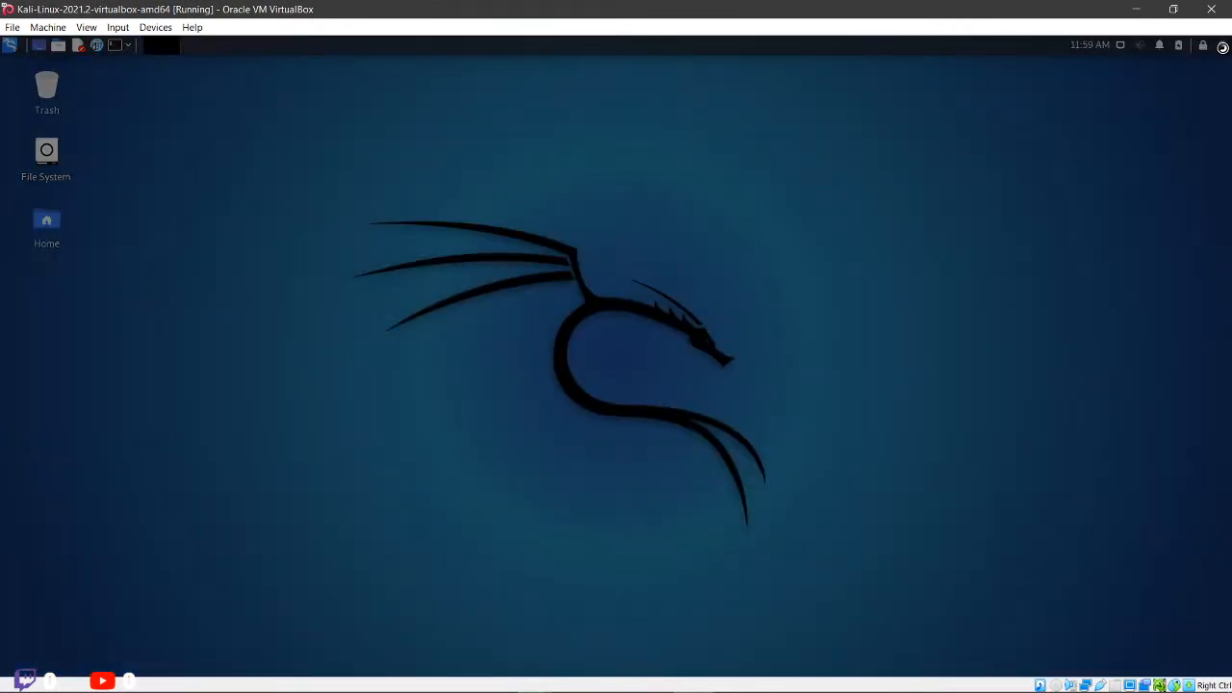
click(708, 335)
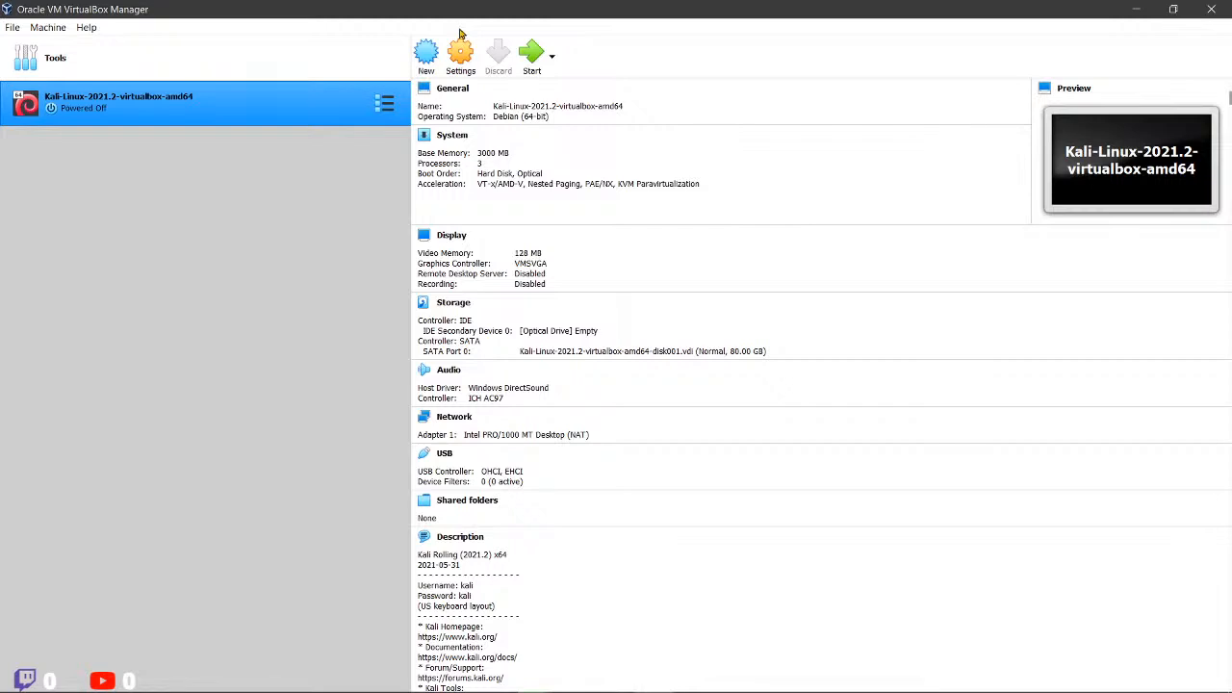
Step: Exit VirtualBox Manager and move the Oracle VM VirtualBox shortcut below GeForce Experience on the Windows desktop
click(12, 27)
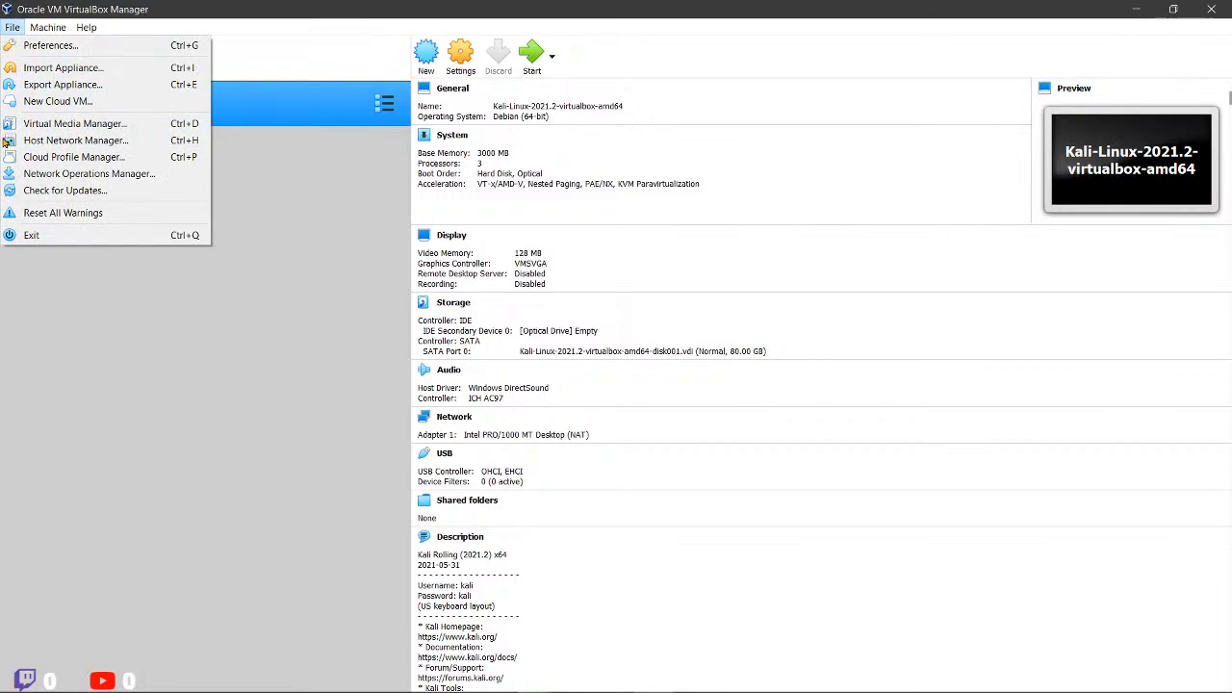
click(29, 235)
drag(411, 111, 577, 122)
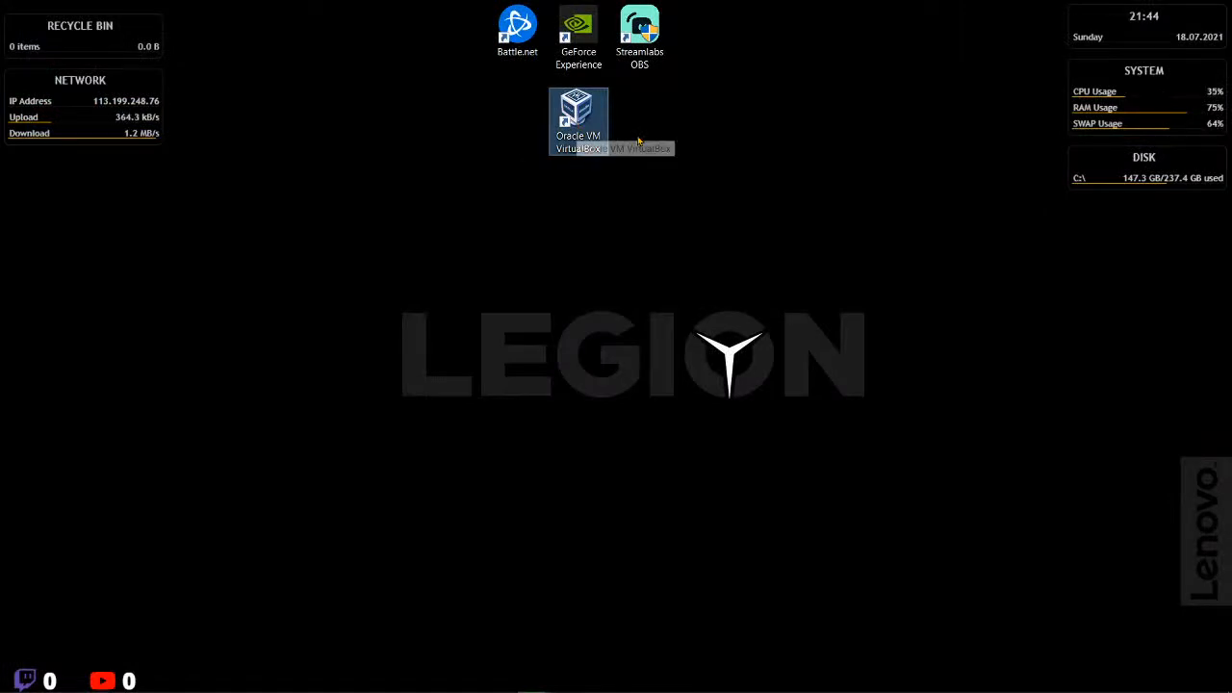